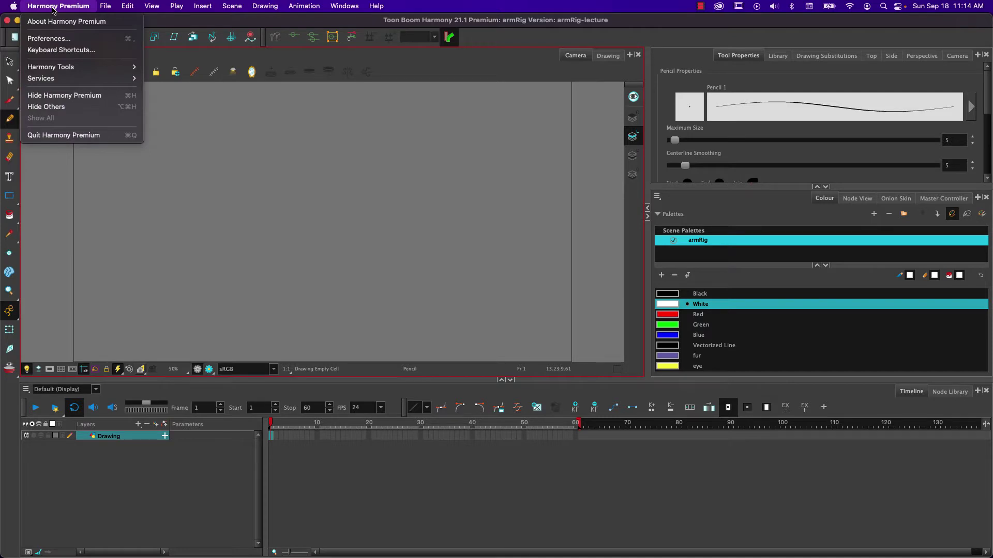
- Review the general preferences, including the Focus On Mouse Enter option, and close them
left_click(46, 39)
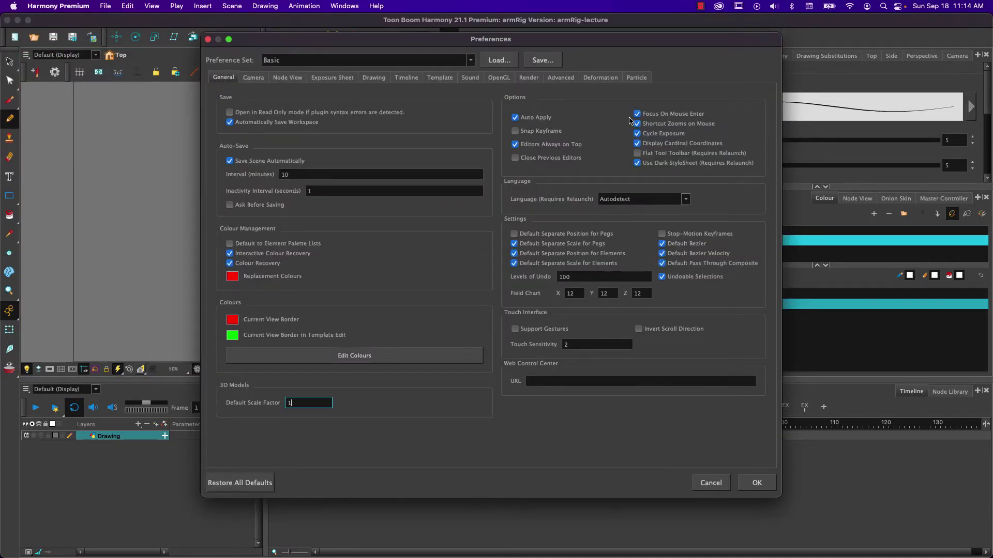
left_click(758, 483)
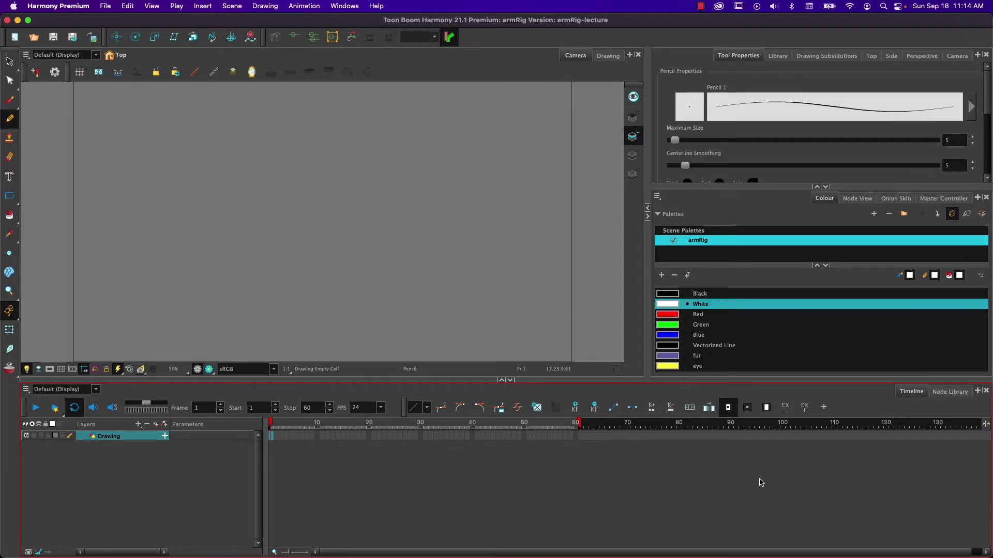
- Rename the existing drawing layer as rough
double_click(106, 435)
type("rough")
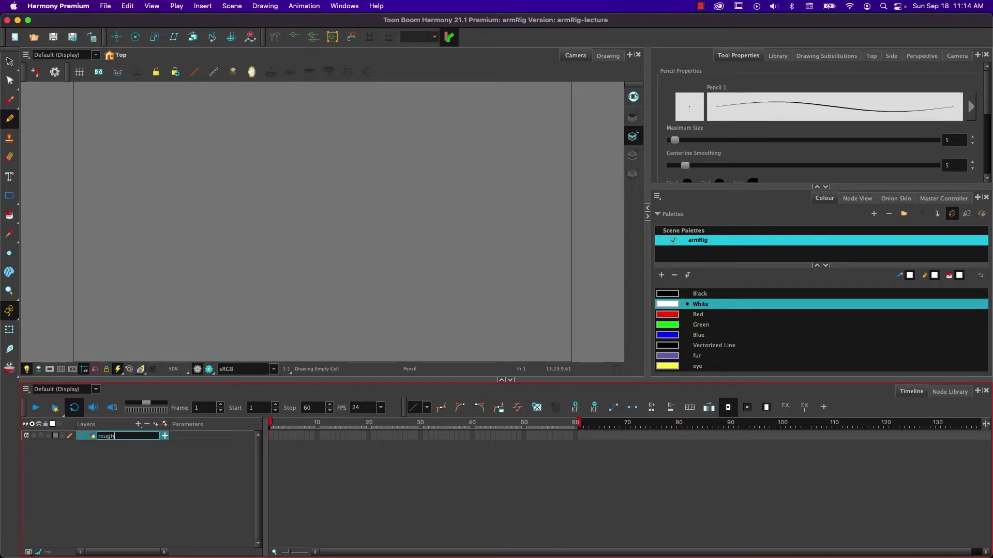
key("Return")
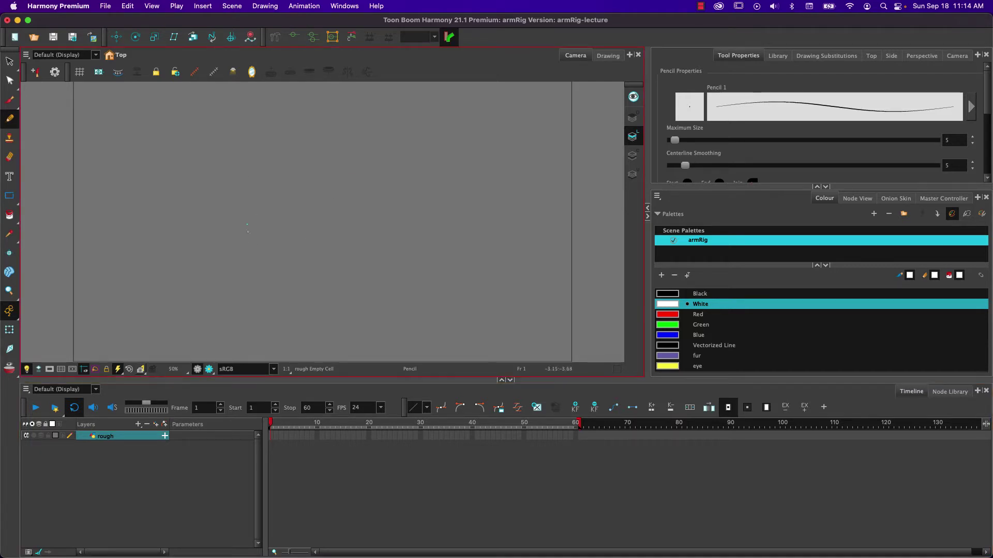
mouse_move(247, 228)
left_mouse_down()
mouse_move(310, 214)
mouse_move(273, 279)
left_mouse_up()
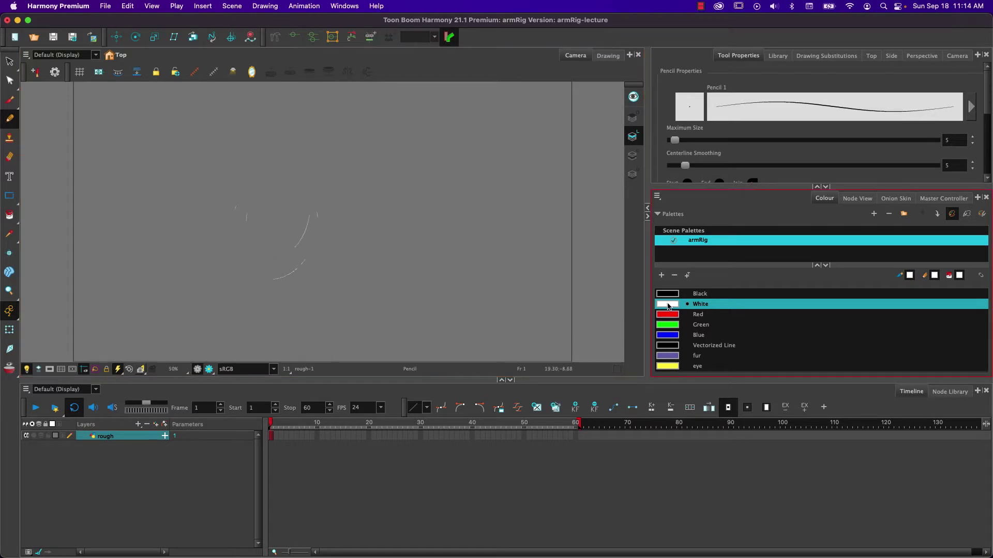
key("super+z")
key("super+z")
- Sketch the character's pointed head, neck and curved torso in the Black swatch on the rough layer
left_click(668, 297)
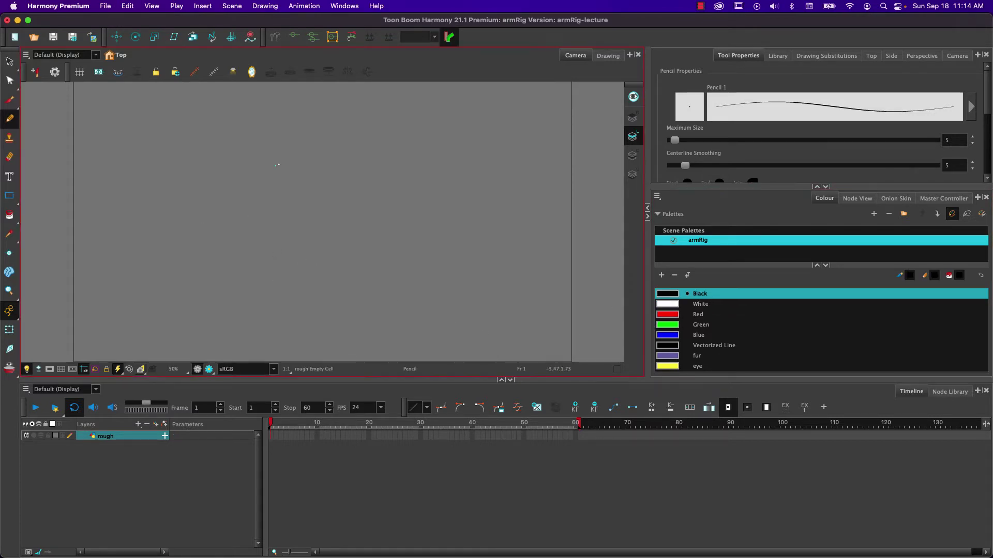
left_click_drag(327, 185, 309, 244)
mouse_move(239, 206)
left_mouse_down()
mouse_move(241, 286)
mouse_move(290, 168)
mouse_move(253, 283)
left_mouse_up()
mouse_move(265, 178)
left_mouse_down()
mouse_move(223, 263)
mouse_move(235, 278)
mouse_move(303, 200)
mouse_move(271, 183)
mouse_move(312, 217)
mouse_move(289, 163)
mouse_move(285, 181)
mouse_move(287, 160)
mouse_move(230, 136)
left_mouse_up()
mouse_move(314, 175)
left_mouse_down()
mouse_move(304, 140)
mouse_move(329, 178)
left_mouse_up()
mouse_move(302, 145)
left_mouse_down()
mouse_move(263, 119)
mouse_move(249, 136)
mouse_move(262, 109)
mouse_move(326, 176)
left_mouse_up()
left_click_drag(326, 176, 238, 142)
mouse_move(283, 116)
left_mouse_down()
mouse_move(329, 167)
mouse_move(239, 144)
mouse_move(270, 159)
mouse_move(257, 177)
mouse_move(260, 209)
left_mouse_up()
mouse_move(283, 166)
left_mouse_down()
mouse_move(316, 215)
mouse_move(298, 283)
left_mouse_up()
mouse_move(265, 204)
left_mouse_down()
mouse_move(211, 271)
mouse_move(243, 283)
mouse_move(298, 267)
left_mouse_up()
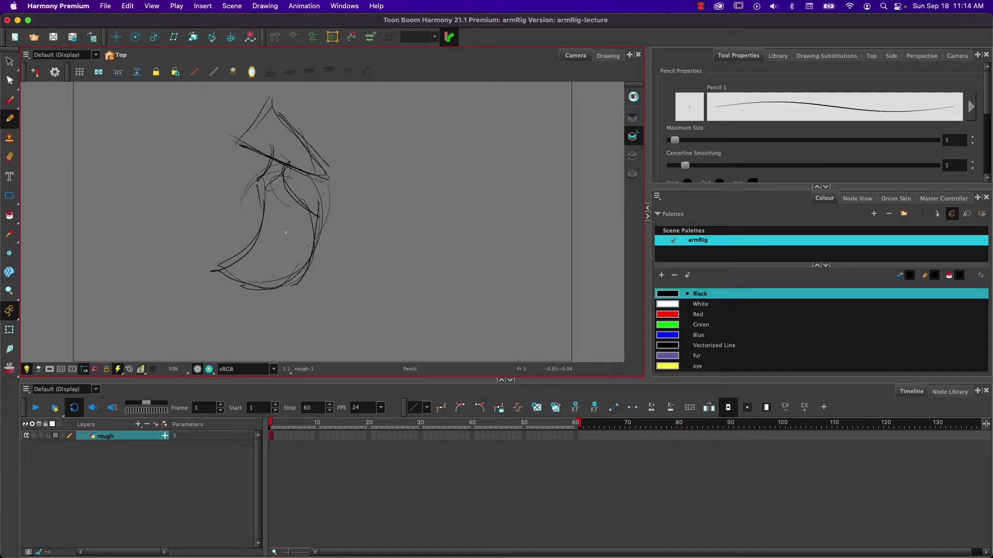
left_click_drag(248, 291, 304, 282)
- Sketch a long curling tail from the lower back and two straight leg lines below the torso
mouse_move(177, 253)
left_mouse_down()
mouse_move(243, 284)
mouse_move(129, 226)
left_mouse_up()
mouse_move(233, 271)
left_mouse_down()
mouse_move(184, 228)
mouse_move(158, 318)
left_mouse_up()
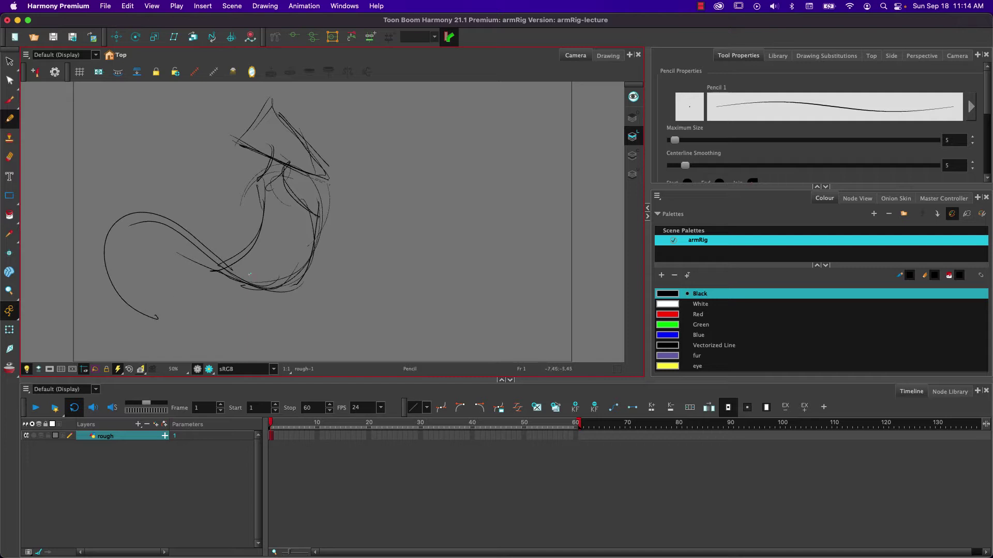
left_click_drag(241, 275, 272, 358)
left_click_drag(290, 262, 286, 361)
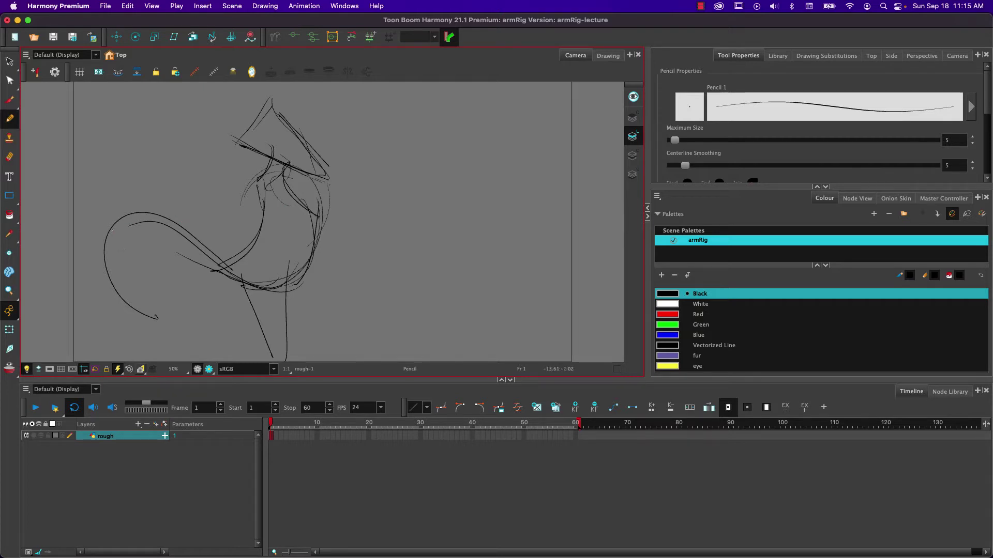
- Add short detail lines to the face and the peak of the rough head
left_click_drag(271, 132, 303, 145)
left_click_drag(296, 160, 316, 171)
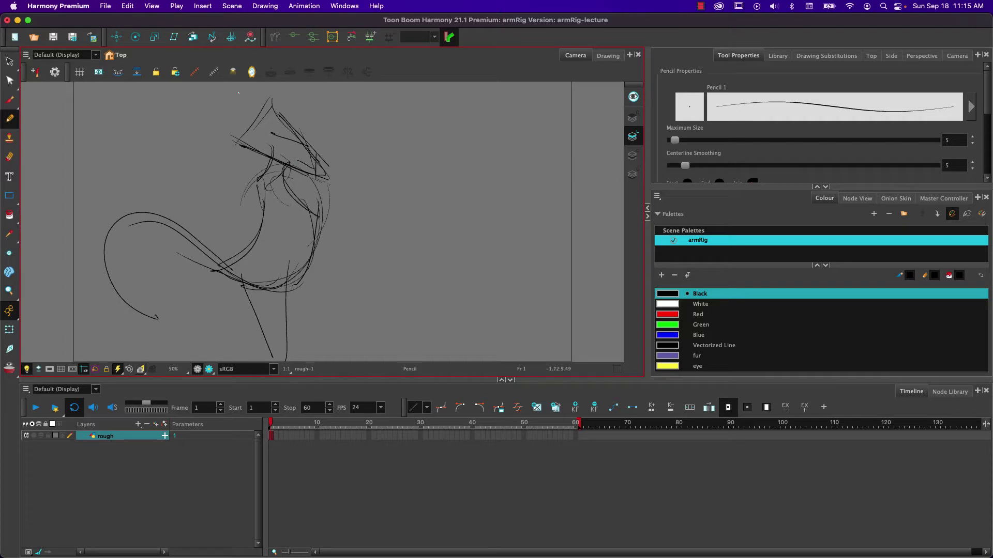
left_click_drag(290, 129, 281, 105)
- Sketch an arm from the shoulder across the torso, ending in a rounded hand beyond the body
mouse_move(287, 188)
left_mouse_down()
mouse_move(312, 205)
mouse_move(288, 291)
left_mouse_up()
mouse_move(287, 206)
left_mouse_down()
mouse_move(316, 263)
mouse_move(281, 196)
mouse_move(344, 332)
left_mouse_up()
mouse_move(274, 207)
left_mouse_down()
mouse_move(310, 254)
mouse_move(294, 202)
mouse_move(315, 246)
left_mouse_up()
mouse_move(285, 199)
left_mouse_down()
mouse_move(304, 255)
mouse_move(346, 311)
left_mouse_up()
left_click_drag(320, 250, 348, 305)
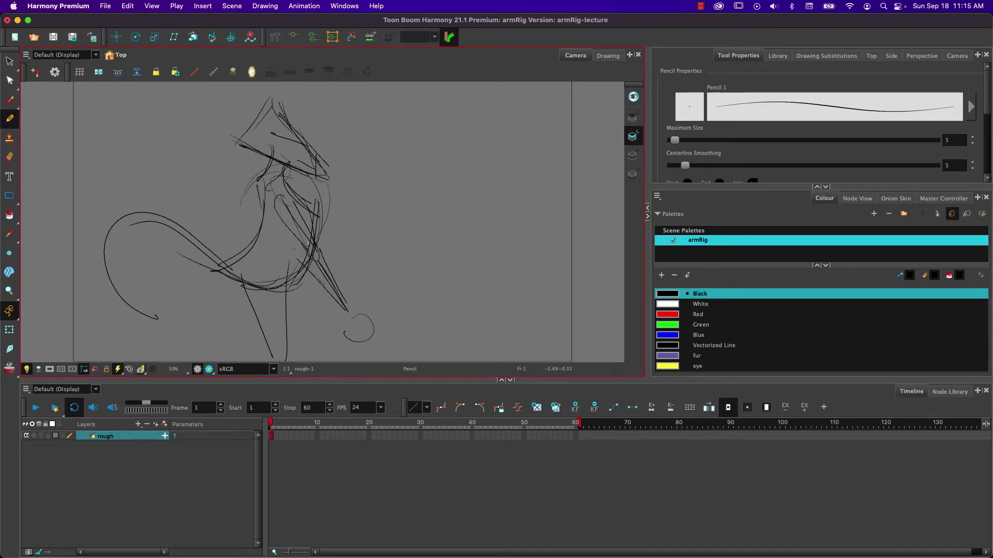
mouse_move(275, 190)
left_mouse_down()
mouse_move(348, 308)
mouse_move(345, 336)
mouse_move(372, 314)
mouse_move(335, 323)
mouse_move(374, 337)
left_mouse_up()
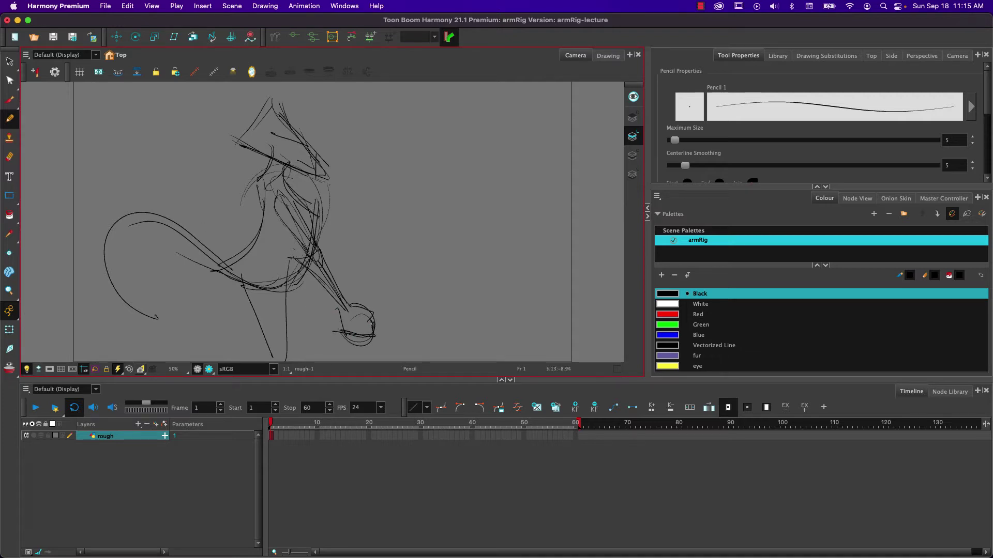
- Reinforce the rough sketch with extra strokes along the head, shoulder, back, tail and legs
mouse_move(298, 269)
left_mouse_down()
mouse_move(278, 302)
mouse_move(290, 313)
mouse_move(291, 361)
left_mouse_up()
mouse_move(312, 230)
left_mouse_down()
mouse_move(275, 179)
mouse_move(223, 263)
left_mouse_up()
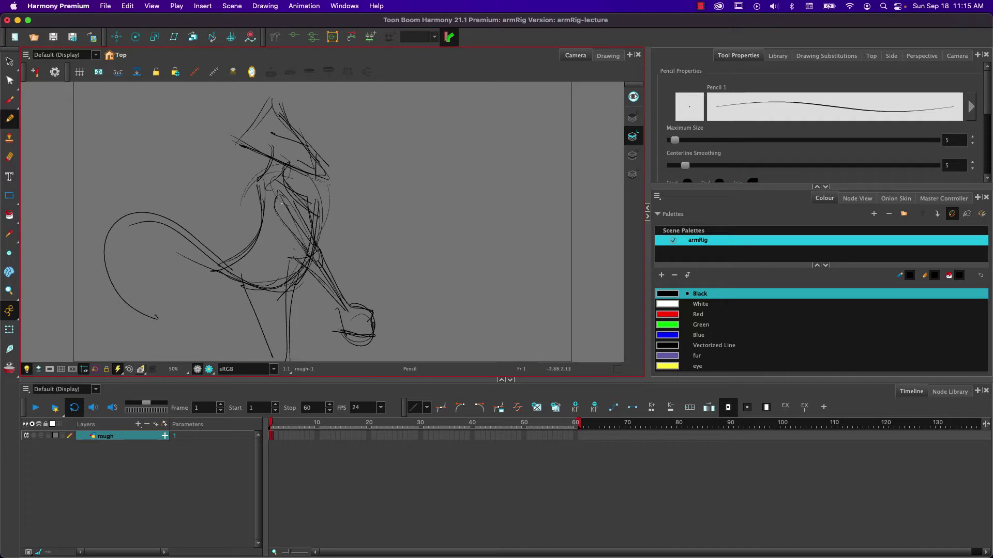
mouse_move(291, 197)
left_mouse_down()
mouse_move(273, 204)
mouse_move(274, 219)
mouse_move(270, 202)
left_mouse_up()
mouse_move(151, 315)
left_mouse_down()
mouse_move(107, 261)
mouse_move(157, 218)
left_mouse_up()
left_click(111, 471)
mouse_move(317, 163)
left_mouse_down()
mouse_move(309, 178)
mouse_move(319, 162)
mouse_move(269, 98)
mouse_move(247, 147)
mouse_move(278, 137)
mouse_move(236, 255)
left_mouse_up()
mouse_move(306, 257)
left_mouse_down()
mouse_move(273, 289)
mouse_move(273, 358)
left_mouse_up()
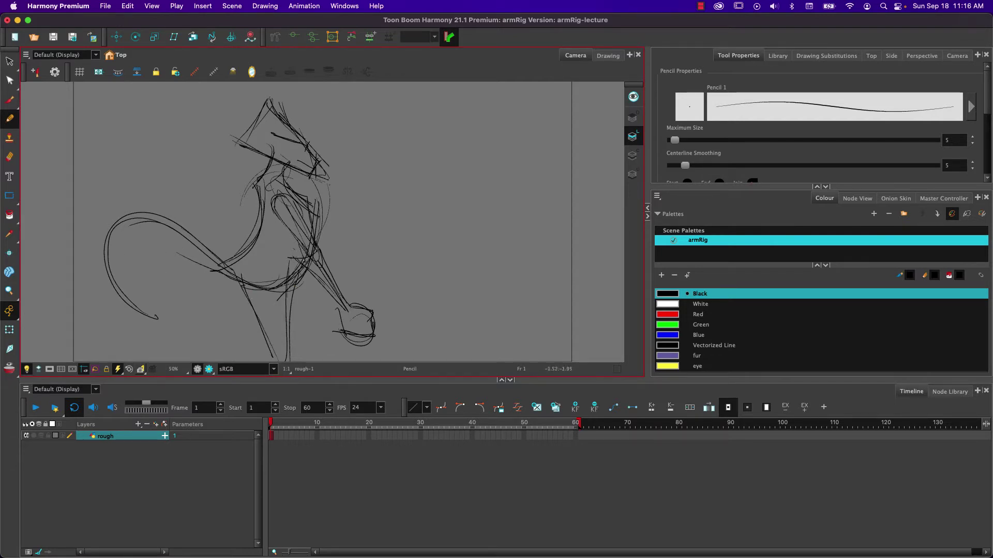
left_click_drag(304, 262, 280, 212)
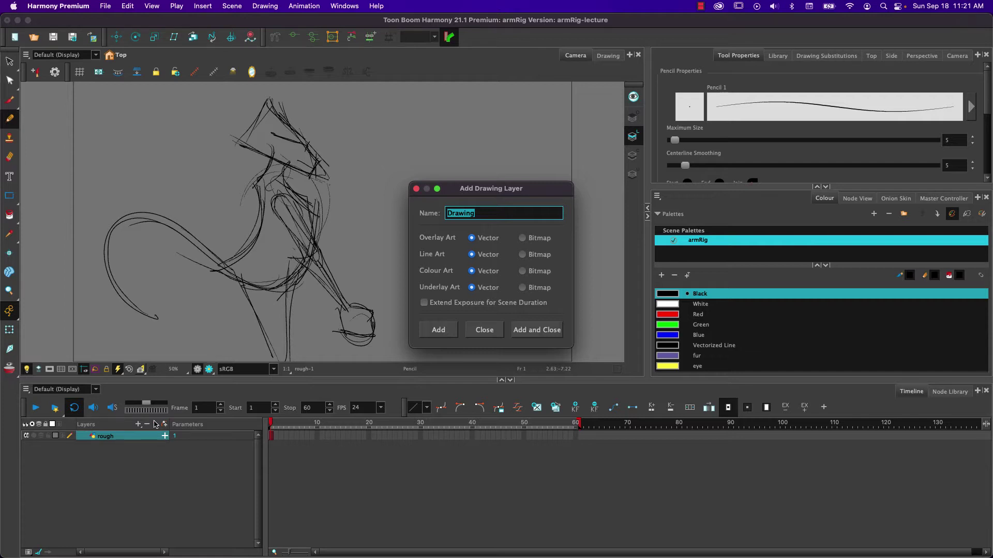
- Add five vector drawing layers named body, head, hand, lower and upperArm
type("body")
key("Return")
type("he")
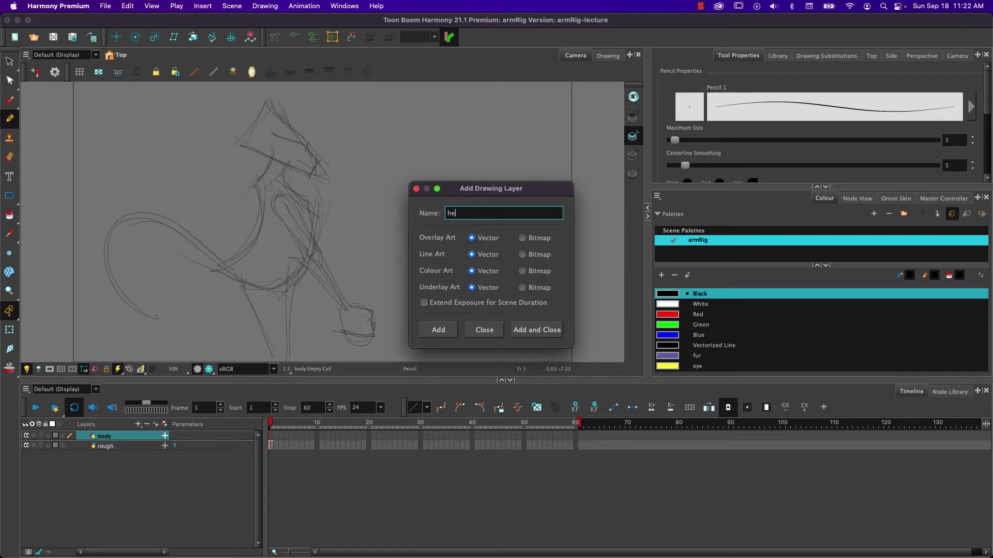
type("ad")
key("Return")
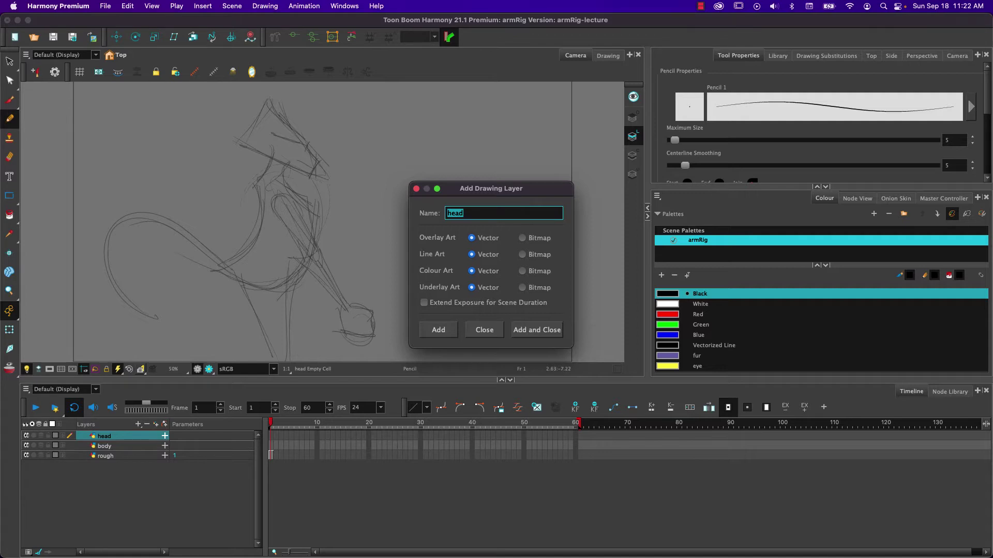
type("hand")
key("Return")
type("lower")
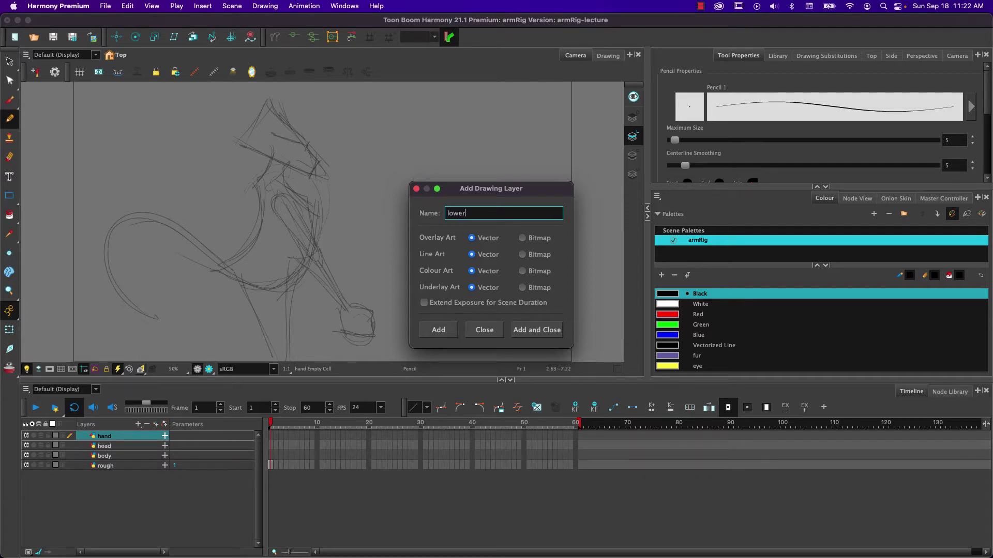
key("Return")
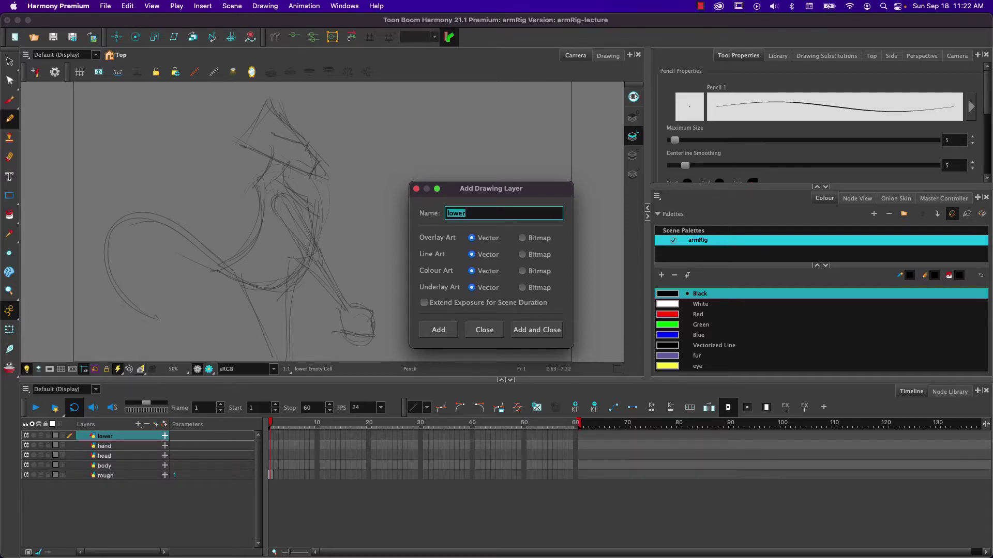
type("upper")
type("m")
left_click(517, 334)
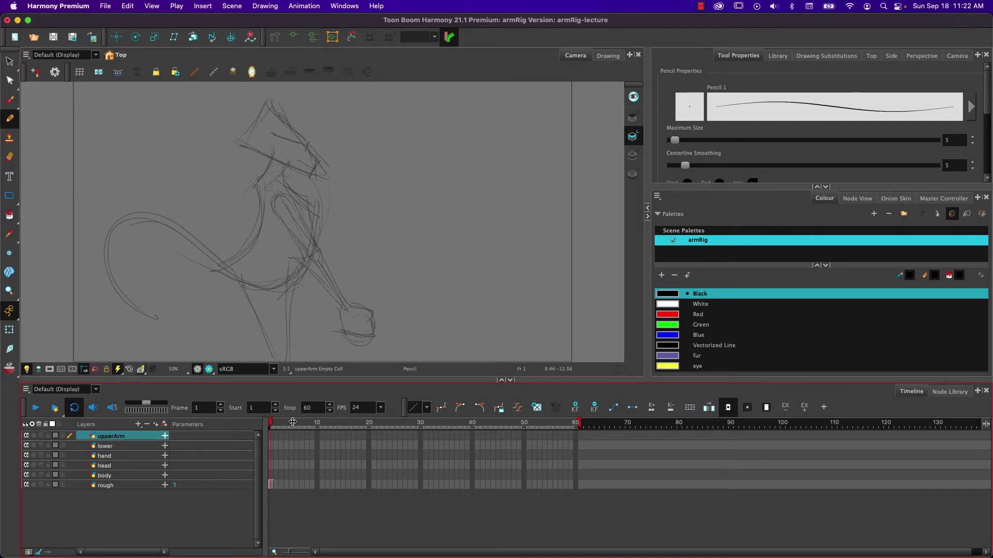
- Rename the lower layer as lowerArm
double_click(106, 446)
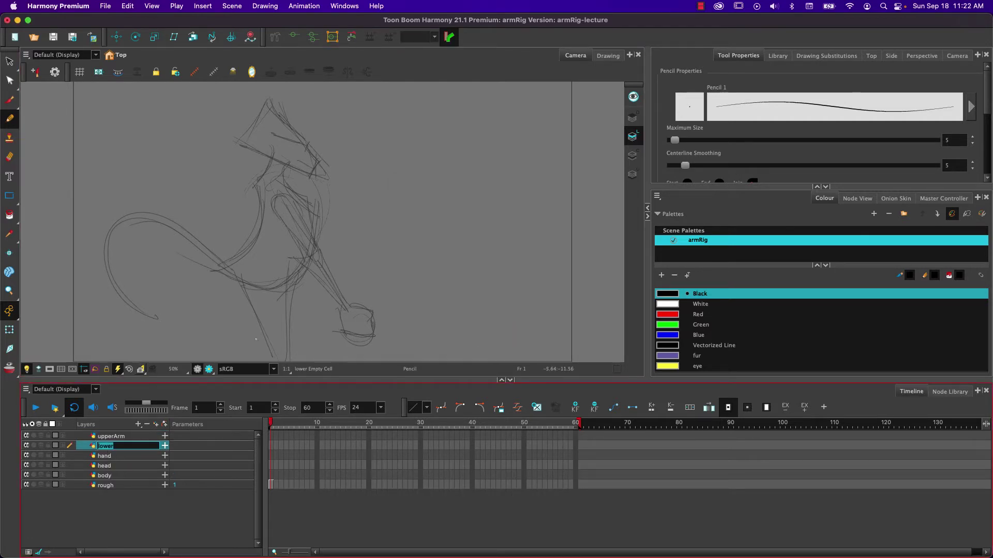
left_click(124, 446)
type("Arm")
key("Return")
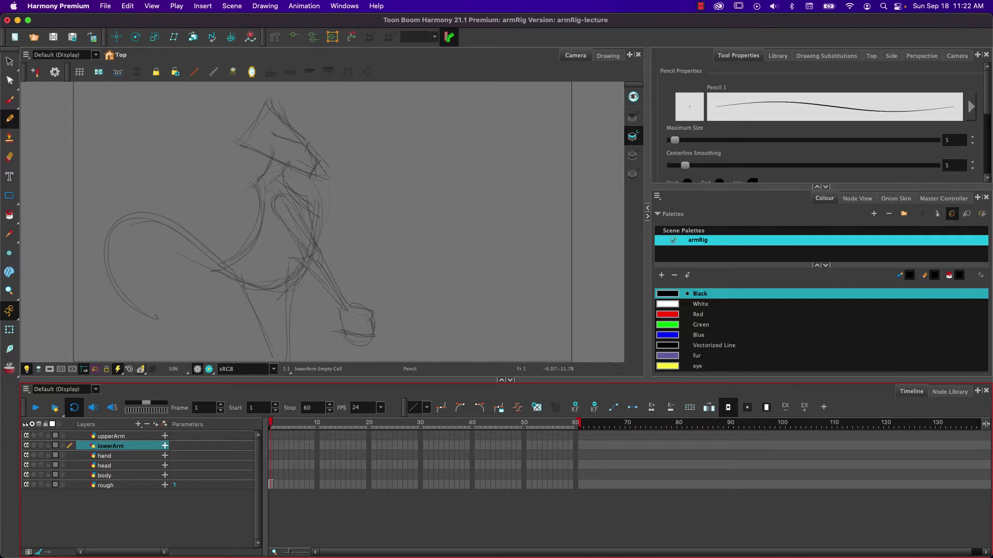
- On the body layer, trace the back, curling tail and belly as clean black pencil lines over the rough
left_click(105, 476)
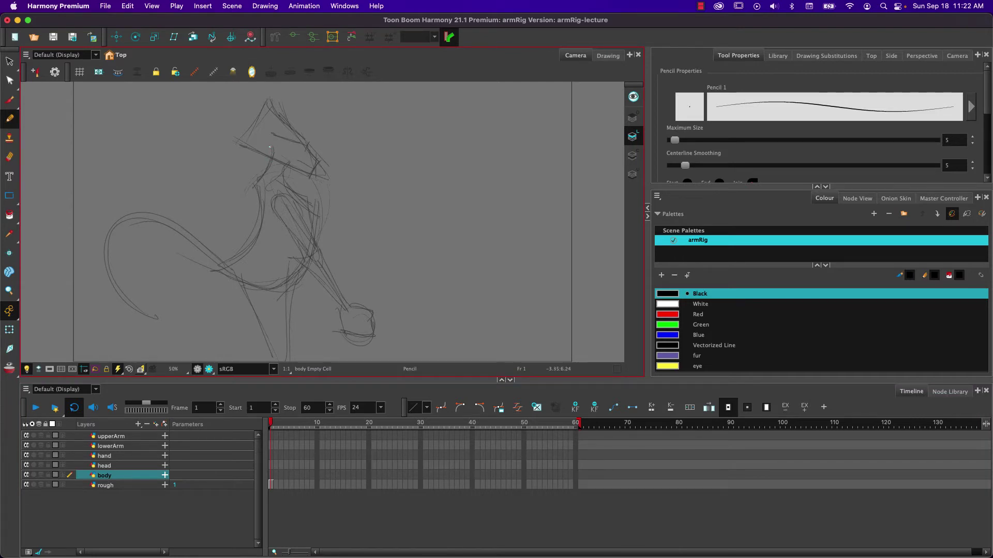
mouse_move(270, 143)
left_mouse_down()
mouse_move(256, 182)
mouse_move(253, 236)
mouse_move(231, 260)
left_mouse_up()
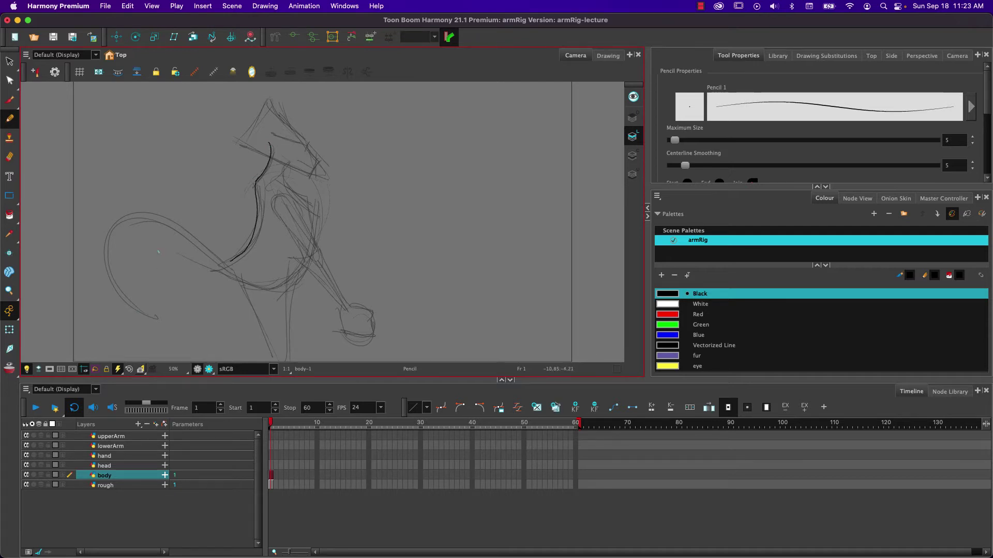
key("super+space")
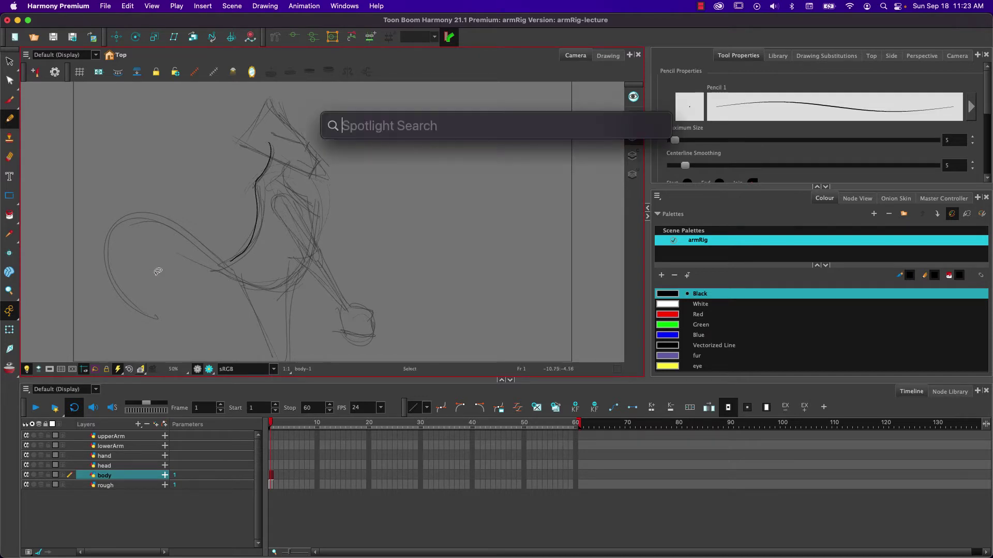
key("Escape")
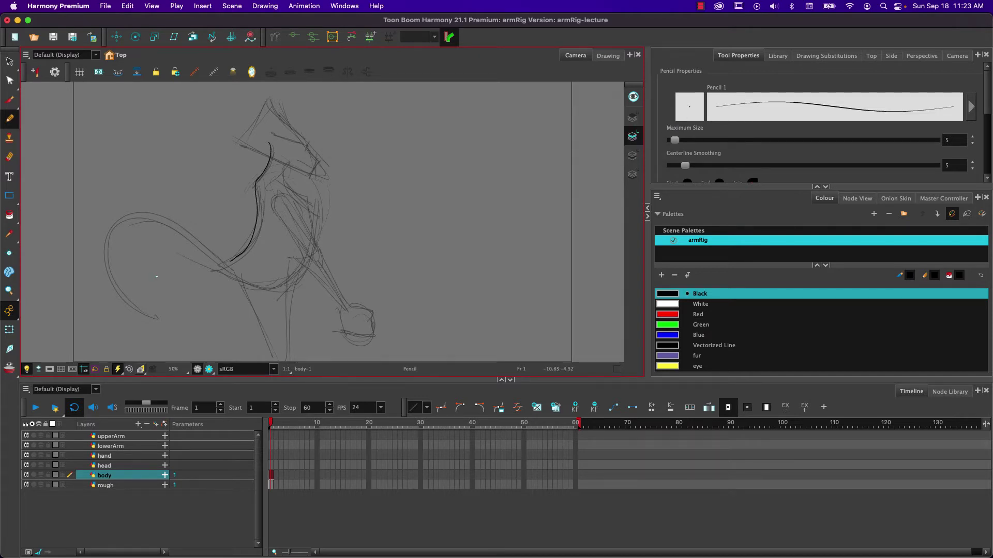
key("ctrl+alt")
left_click_drag(160, 284, 180, 189)
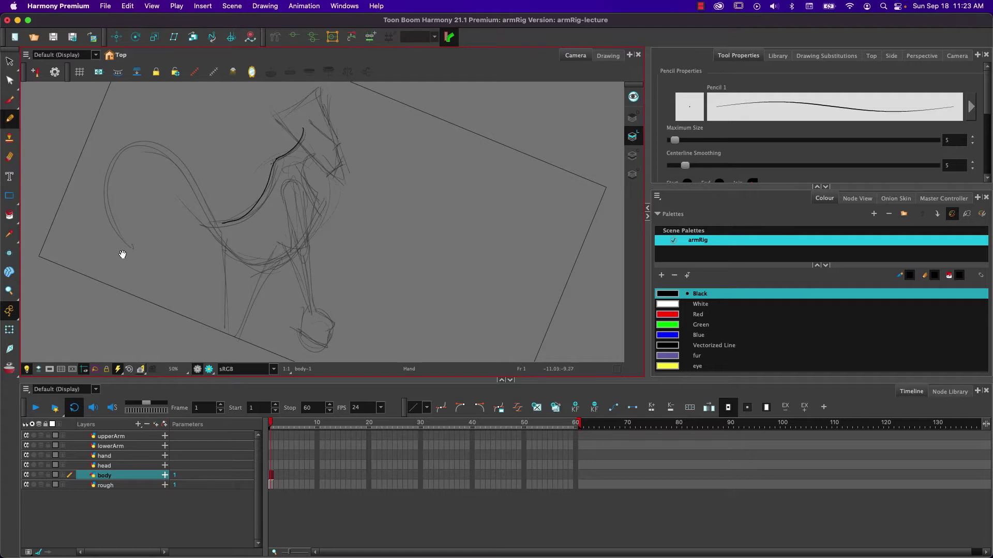
mouse_move(122, 255)
left_mouse_down()
mouse_move(164, 277)
mouse_move(141, 253)
mouse_move(157, 247)
mouse_move(145, 210)
mouse_move(154, 168)
mouse_move(188, 150)
mouse_move(218, 171)
mouse_move(257, 241)
left_mouse_up()
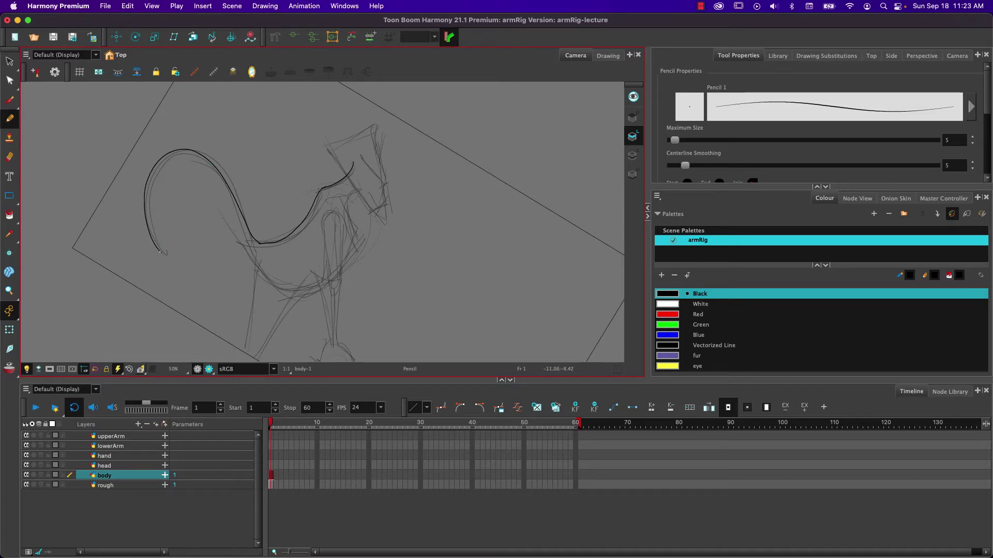
mouse_move(166, 252)
left_mouse_down()
mouse_move(152, 215)
mouse_move(168, 161)
mouse_move(214, 178)
mouse_move(239, 242)
mouse_move(281, 289)
mouse_move(322, 288)
mouse_move(356, 259)
left_mouse_up()
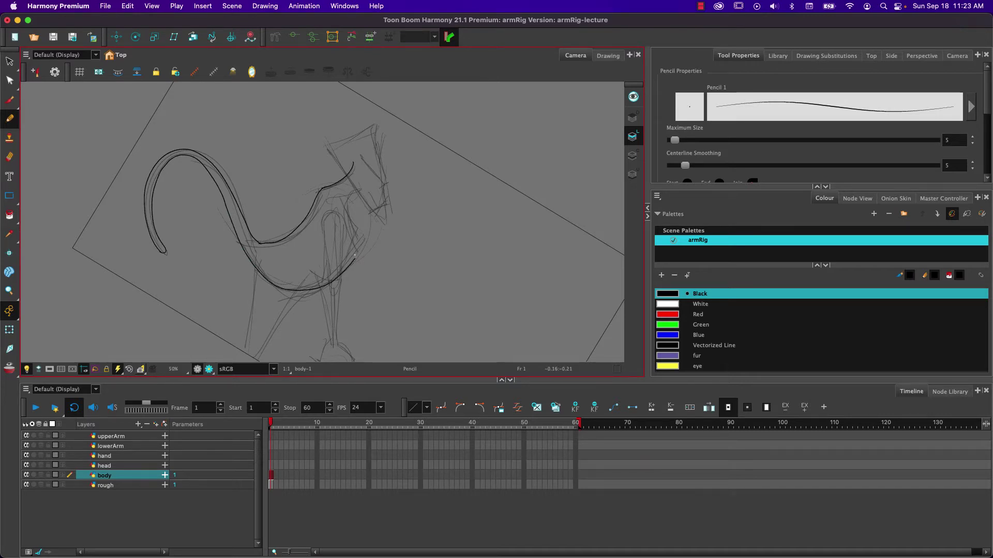
- Trace the neck front, chest and leg on the body layer, closing the neck top and the leg's lower end with curves
key("shift+x")
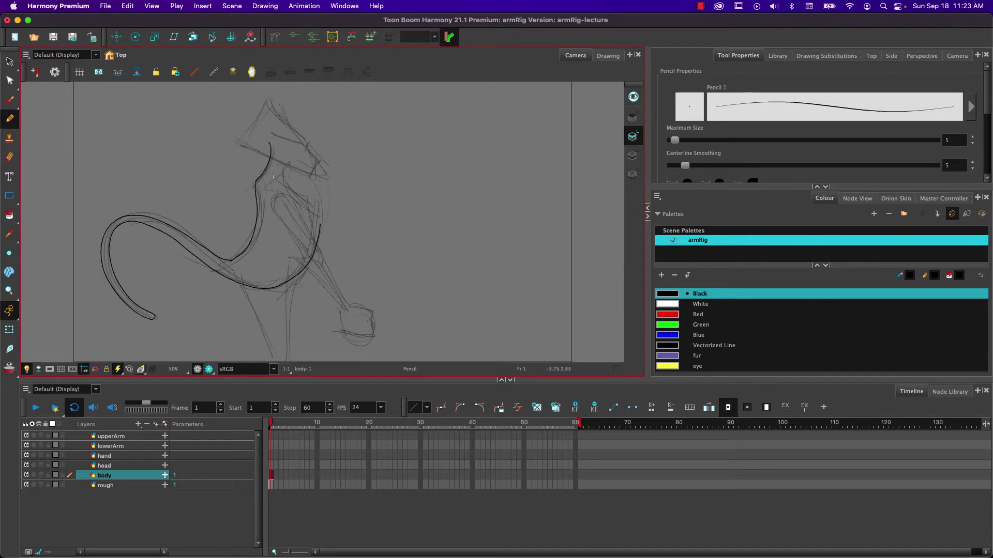
left_click_drag(292, 153, 320, 226)
left_click_drag(241, 271, 267, 361)
left_click_drag(289, 265, 288, 357)
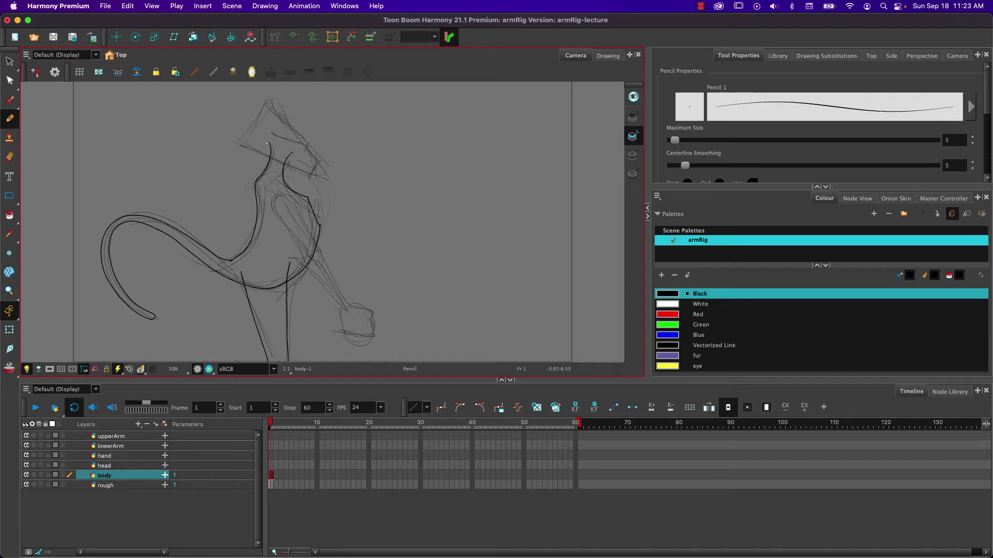
mouse_move(267, 144)
left_mouse_down()
mouse_move(279, 140)
mouse_move(291, 153)
left_mouse_up()
scroll(262, 346, "down", 5)
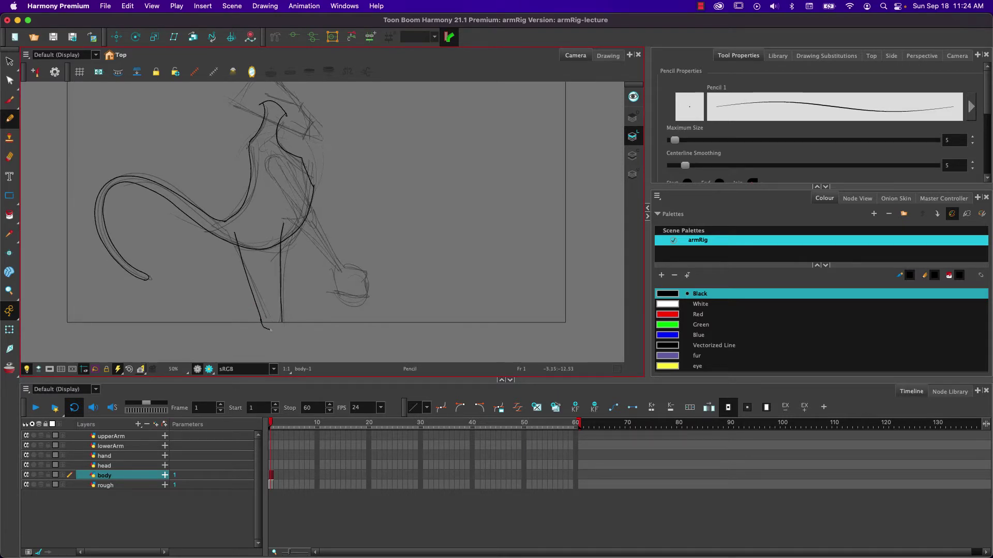
left_click_drag(279, 326, 278, 307)
- Remove the belly line segment that crosses between the two leg lines on the body layer
left_click(9, 63)
left_click(267, 248)
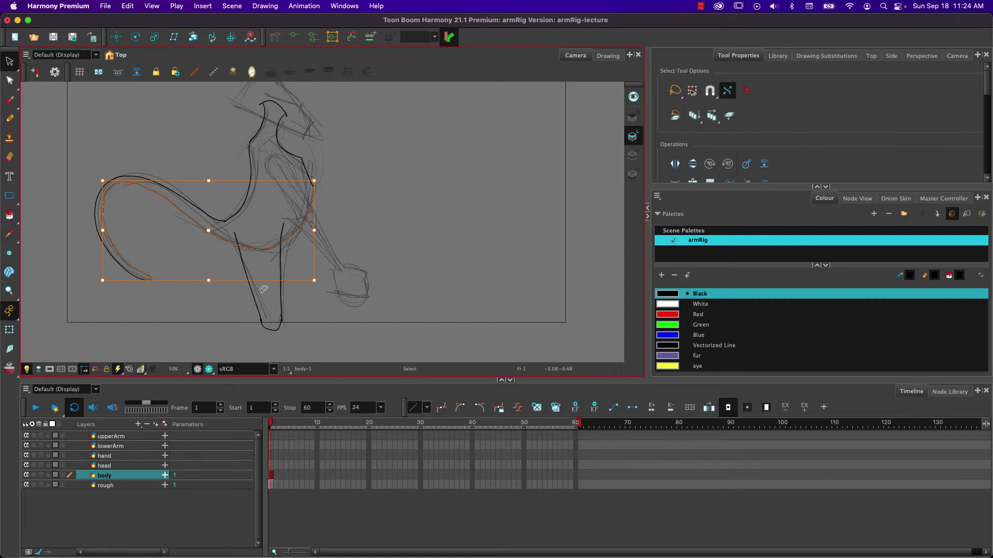
left_click(226, 295)
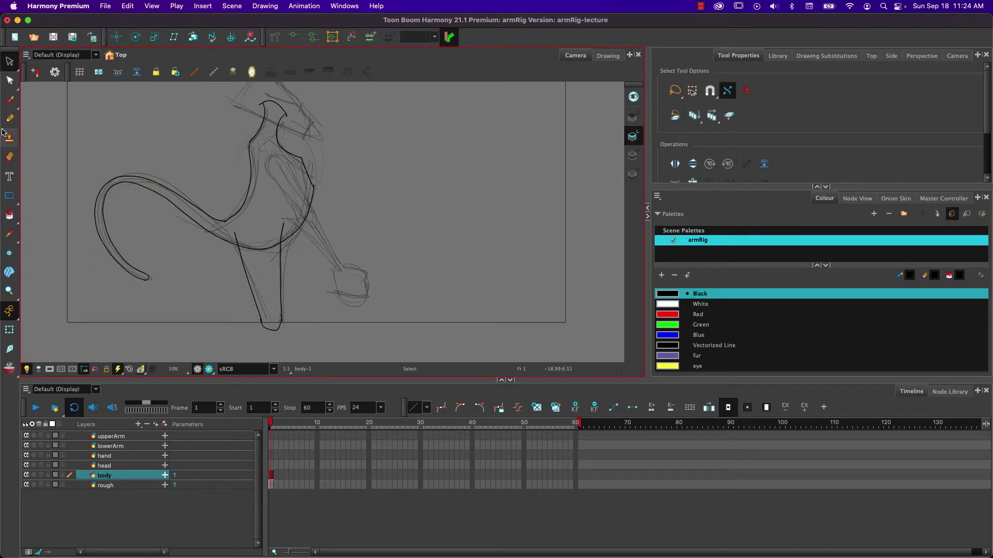
left_click(9, 156)
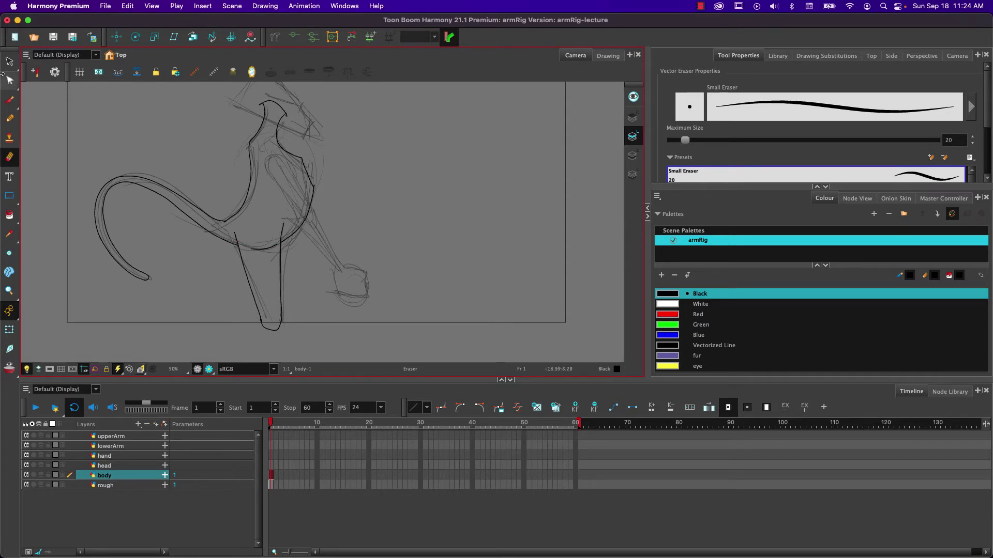
left_click(9, 60)
left_click(264, 248)
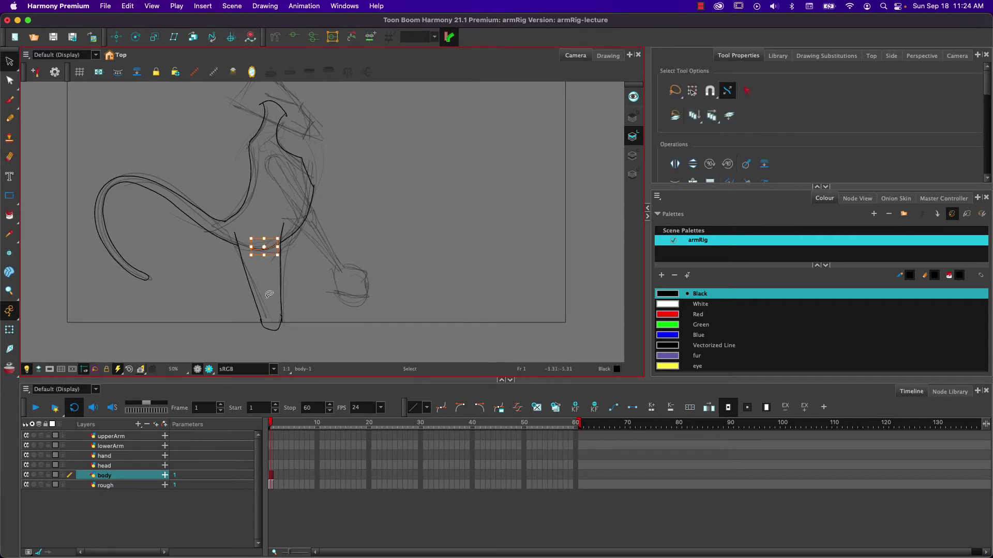
left_click(269, 295)
- Try filling the body outline with the fur colour, undo the fill and return to Black
left_click(696, 356)
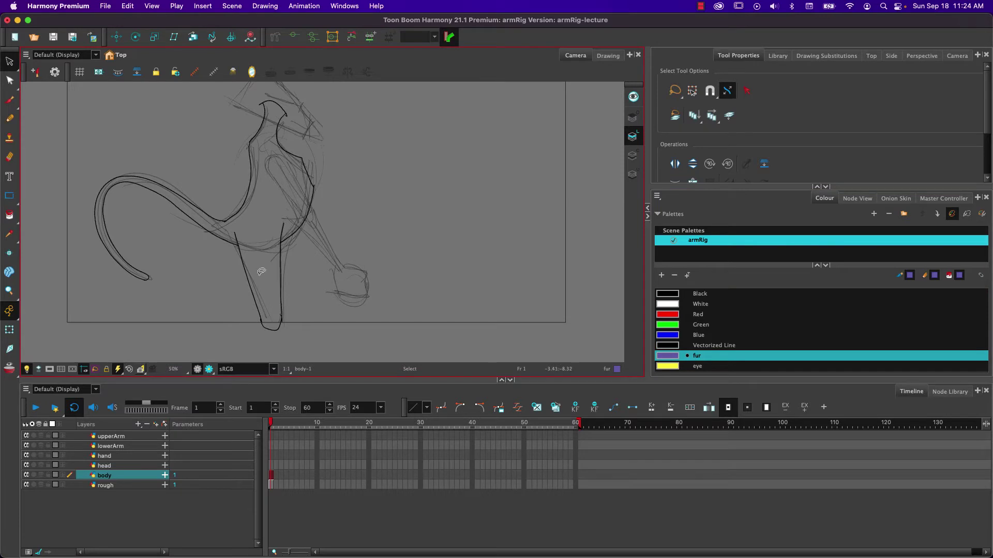
key("alt+i")
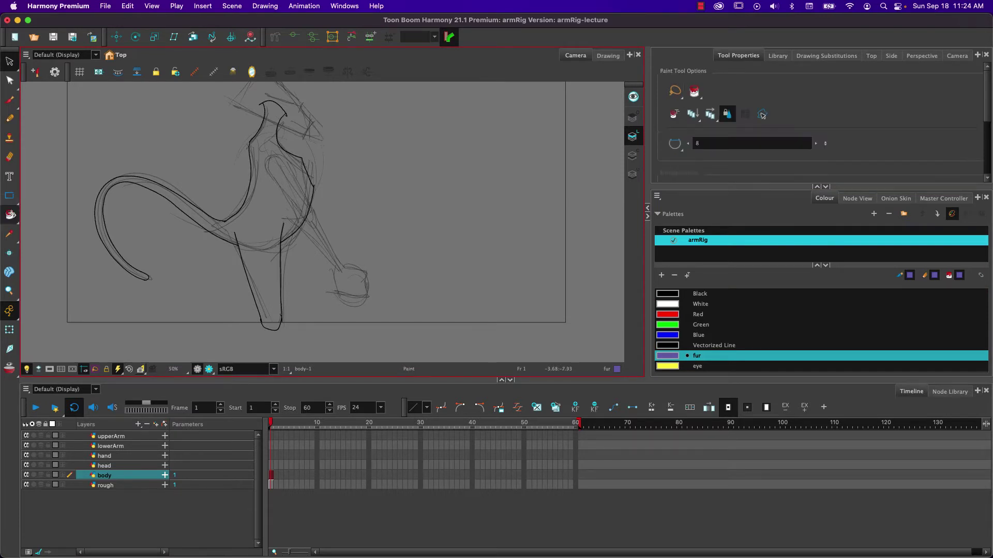
left_click(255, 240)
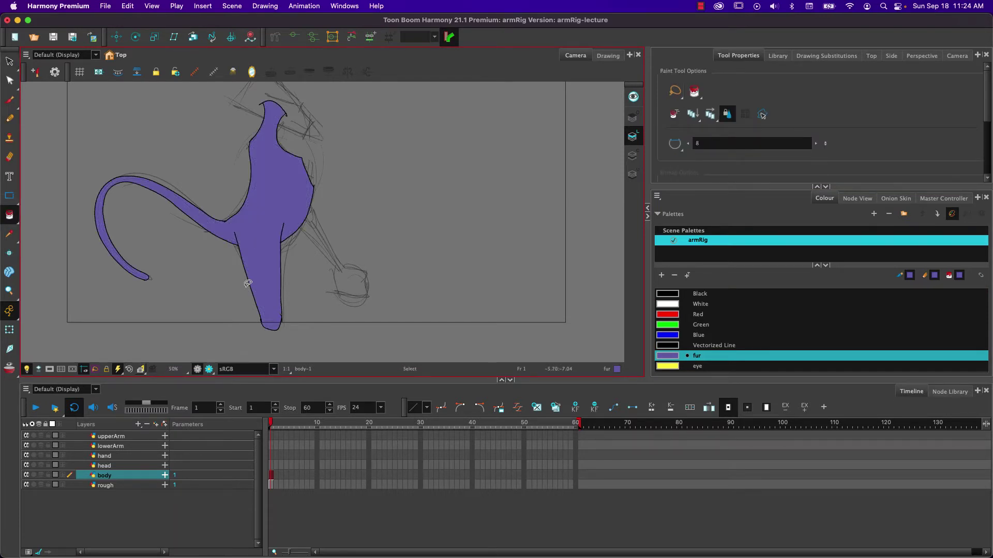
key("super+z")
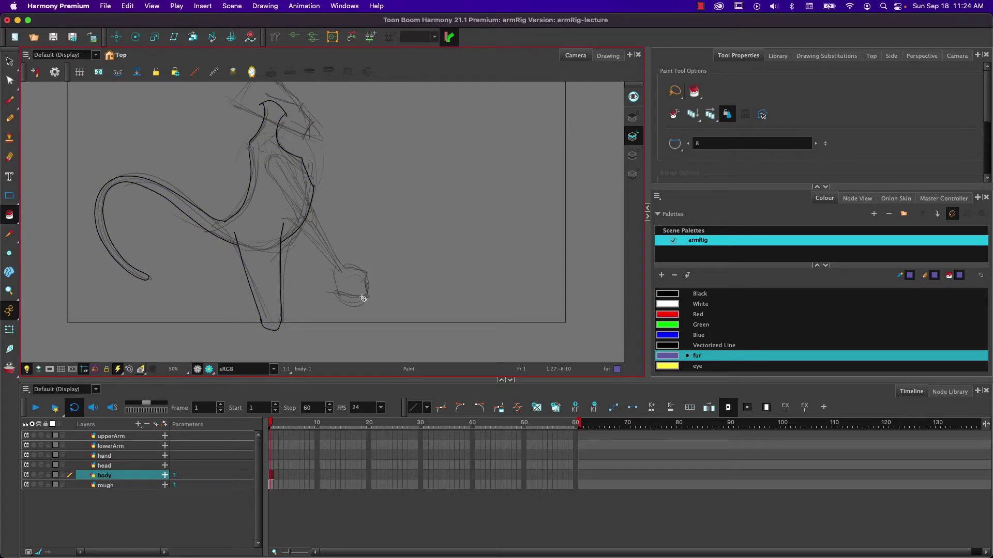
left_click(668, 294)
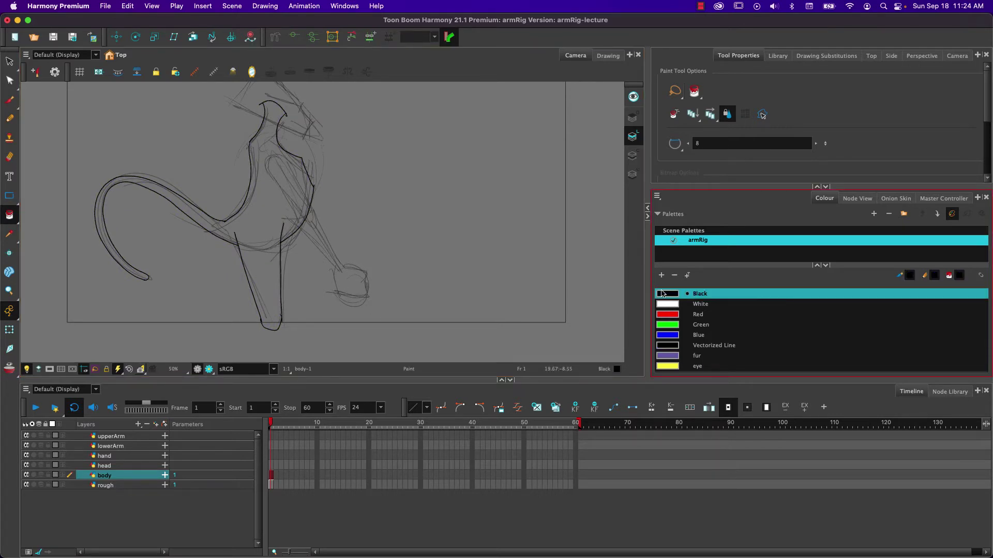
- On the head layer, trace the straight lower edge of the head with a black pencil line over the rough
left_click(9, 118)
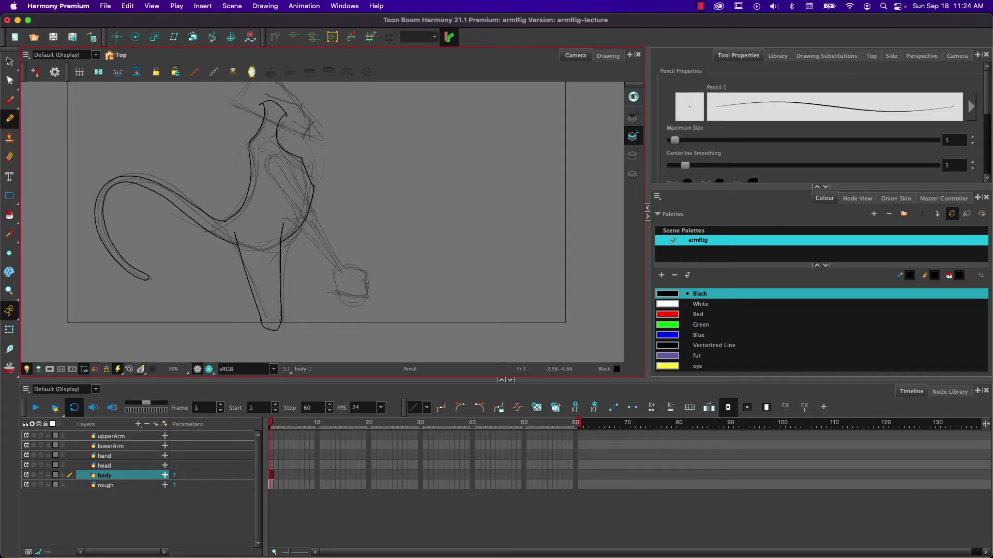
mouse_move(237, 229)
left_mouse_down()
mouse_move(241, 264)
mouse_move(239, 234)
left_mouse_up()
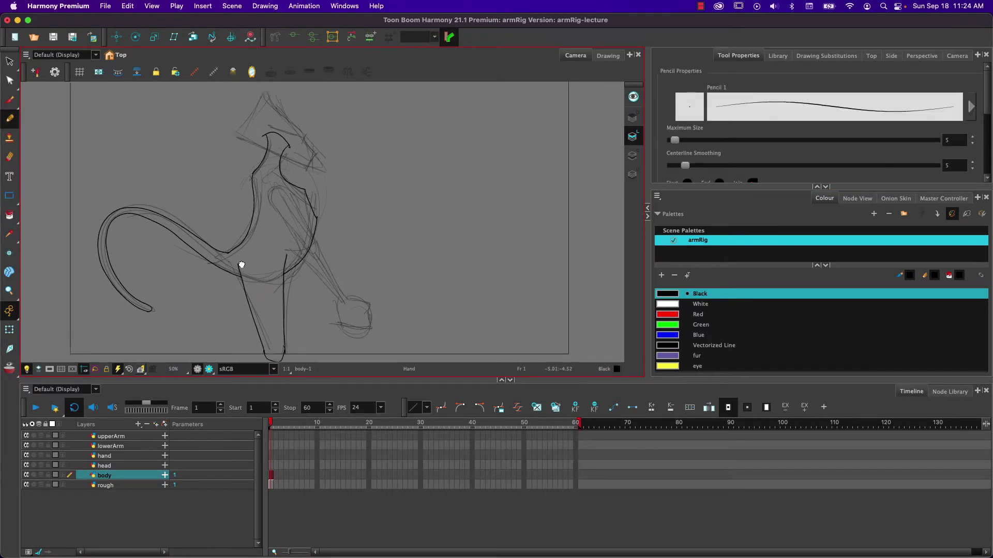
left_click(106, 465)
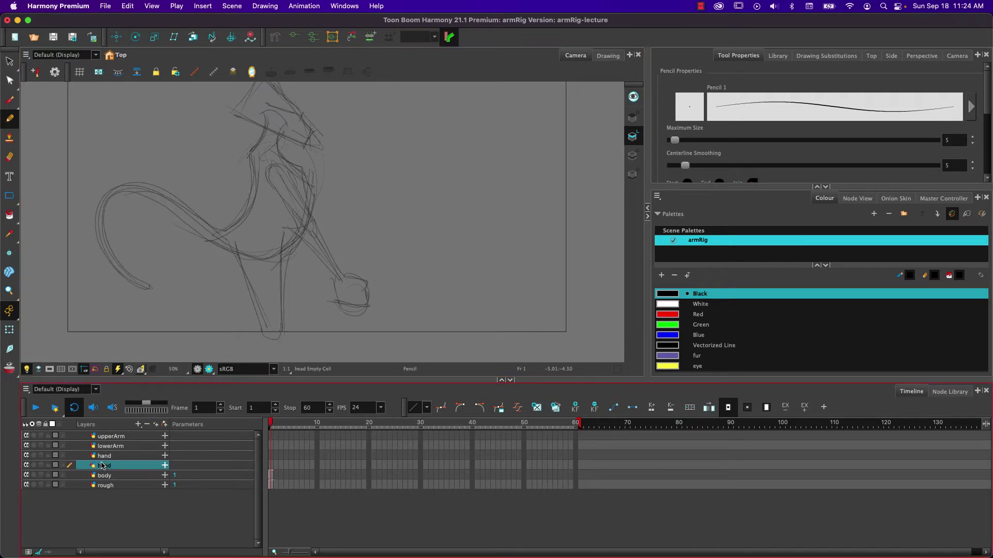
mouse_move(262, 171)
left_mouse_down()
mouse_move(279, 268)
mouse_move(259, 254)
mouse_move(252, 212)
left_mouse_up()
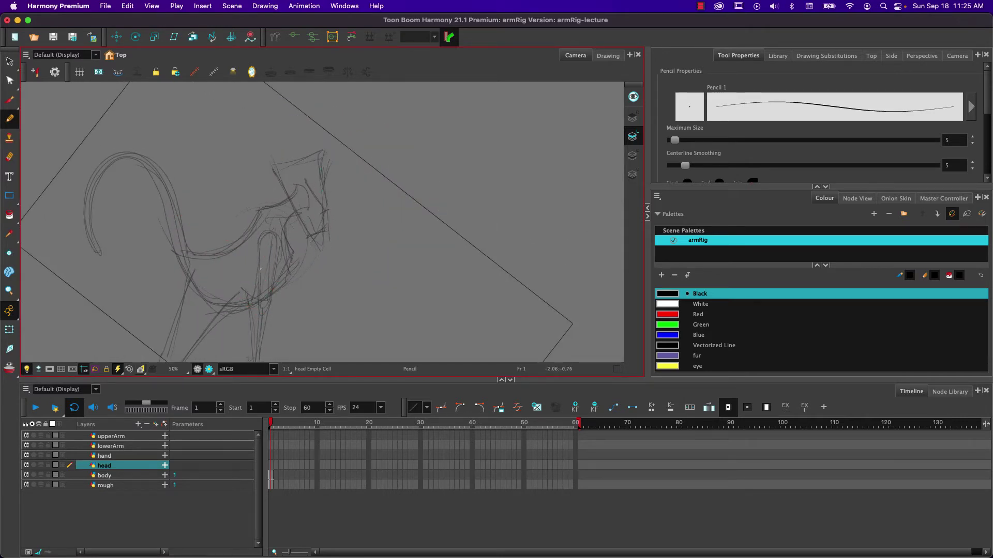
scroll(261, 268, "up", 3)
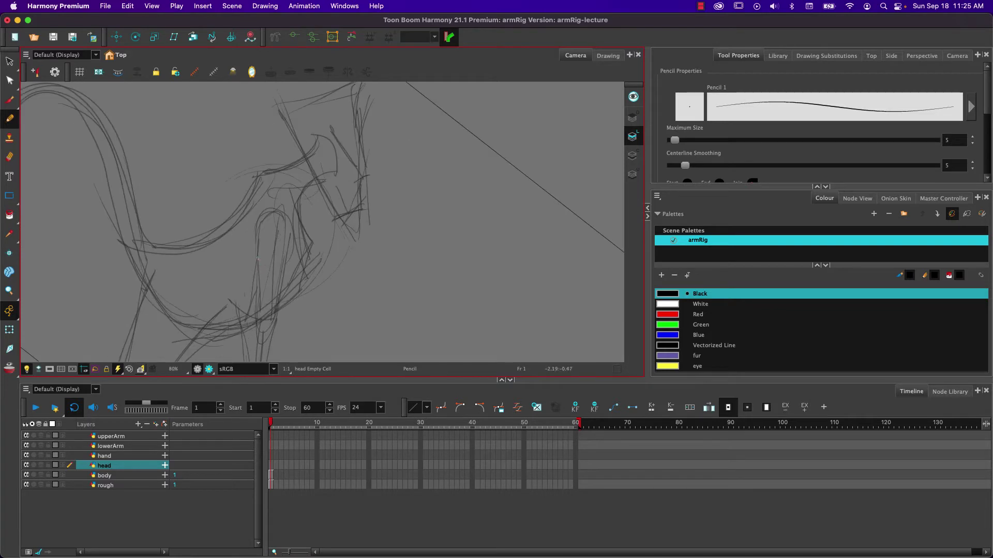
scroll(256, 252, "up", 5)
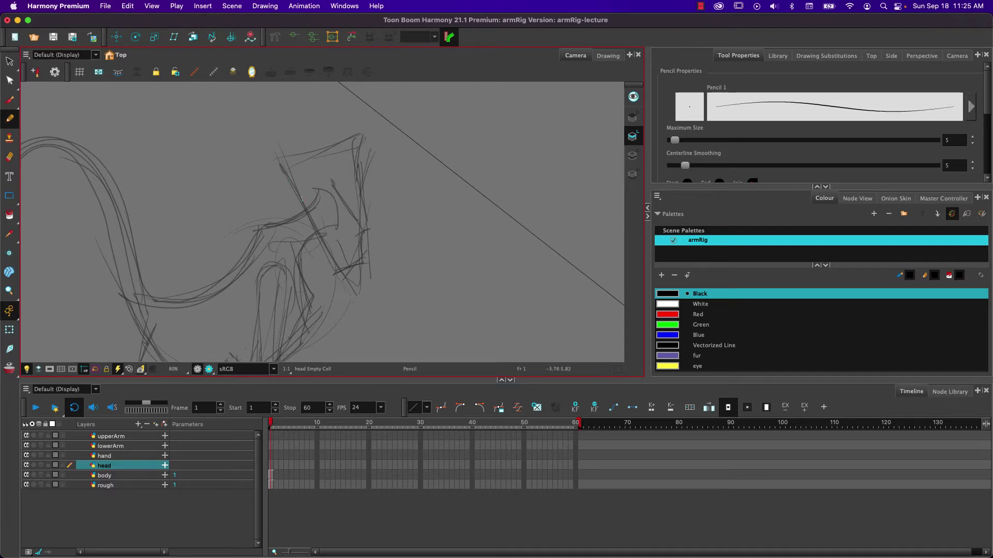
left_click_drag(281, 164, 337, 272)
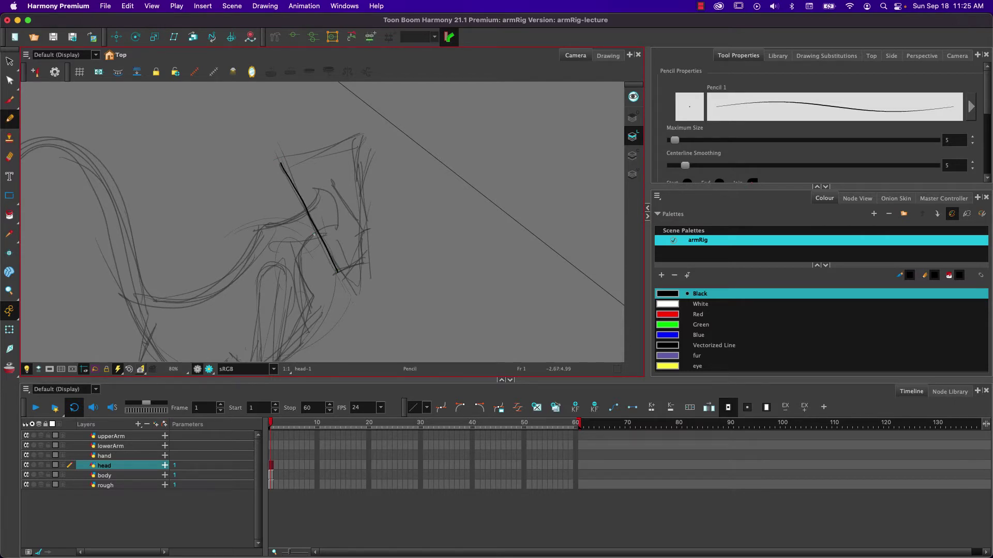
- Trace the back of the head, forehead and muzzle as a closed outline, adding the eye, mouth and second ear lines
mouse_move(314, 235)
left_mouse_down()
mouse_move(328, 215)
mouse_move(295, 239)
mouse_move(311, 214)
mouse_move(292, 221)
left_mouse_up()
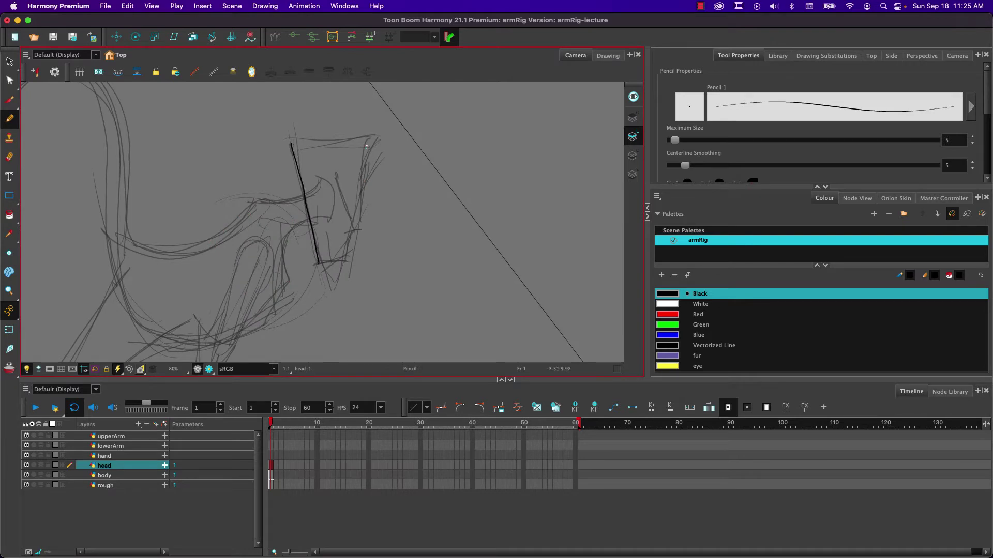
mouse_move(372, 132)
left_mouse_down()
mouse_move(388, 166)
mouse_move(332, 132)
mouse_move(294, 247)
left_mouse_up()
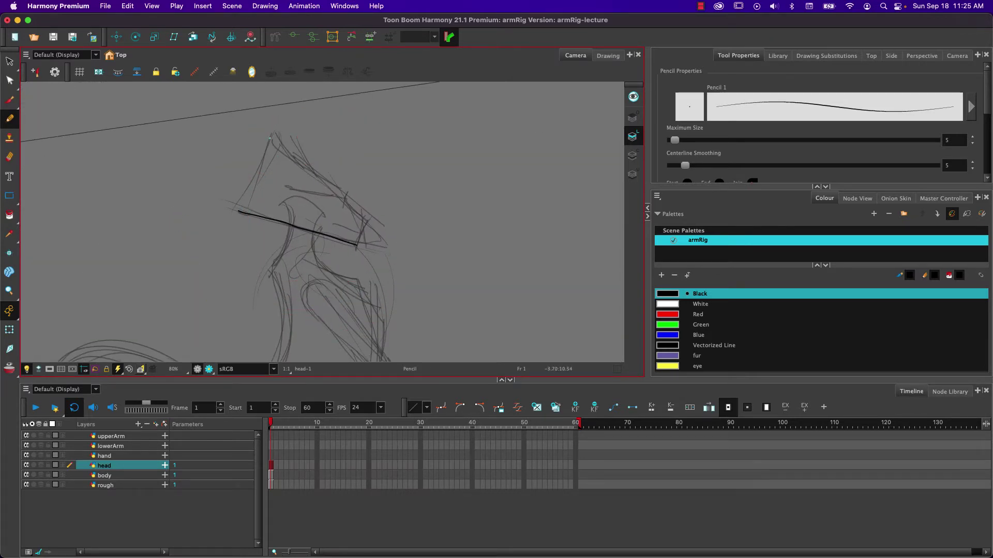
left_click_drag(272, 132, 240, 213)
mouse_move(272, 132)
left_mouse_down()
mouse_move(366, 216)
mouse_move(356, 245)
mouse_move(339, 224)
mouse_move(359, 234)
left_mouse_up()
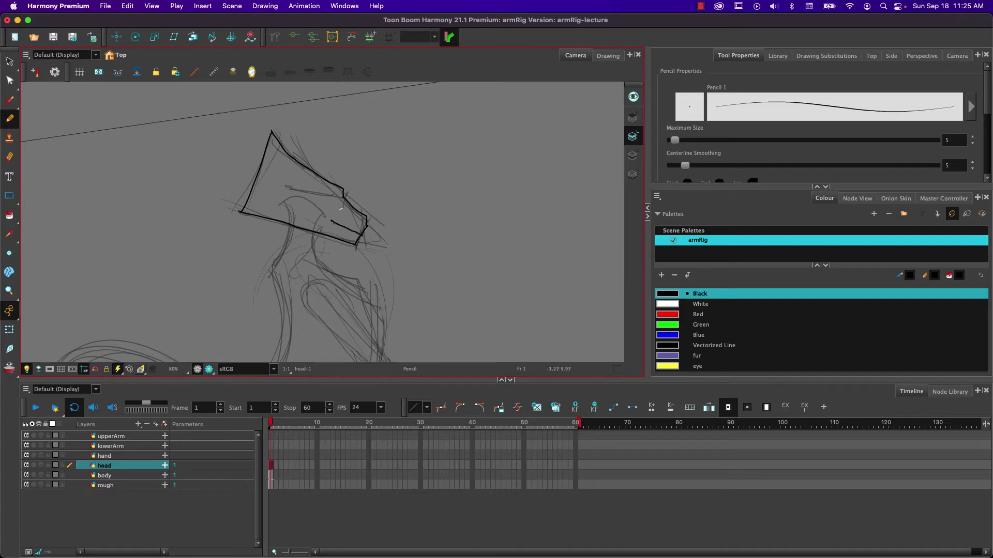
mouse_move(304, 184)
left_mouse_down()
mouse_move(339, 192)
mouse_move(340, 203)
mouse_move(312, 189)
mouse_move(340, 202)
left_mouse_up()
left_click_drag(285, 138, 309, 170)
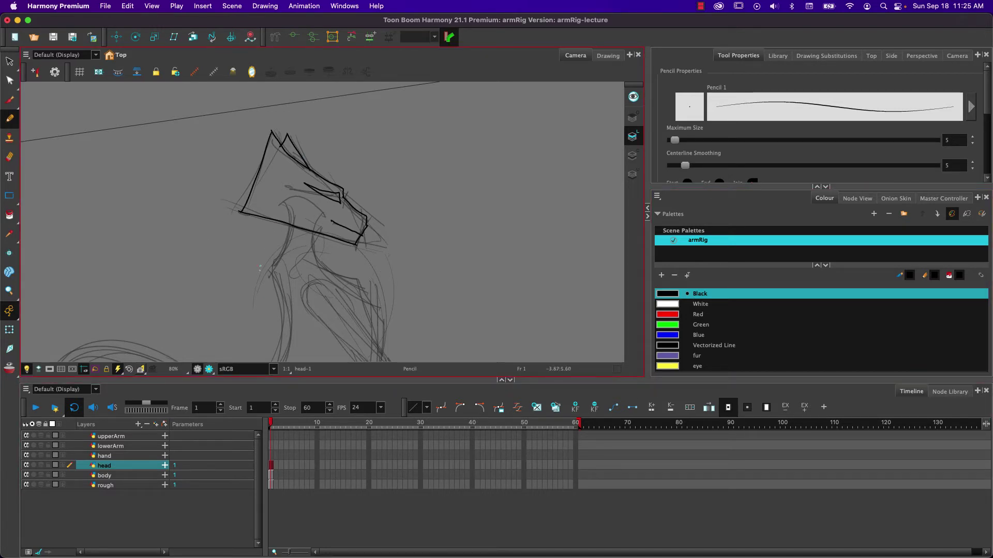
- On the upperArm layer, trace the upper arm as a closed black outline with a rounded shoulder and rounded elbow end
left_click_drag(257, 222, 243, 175)
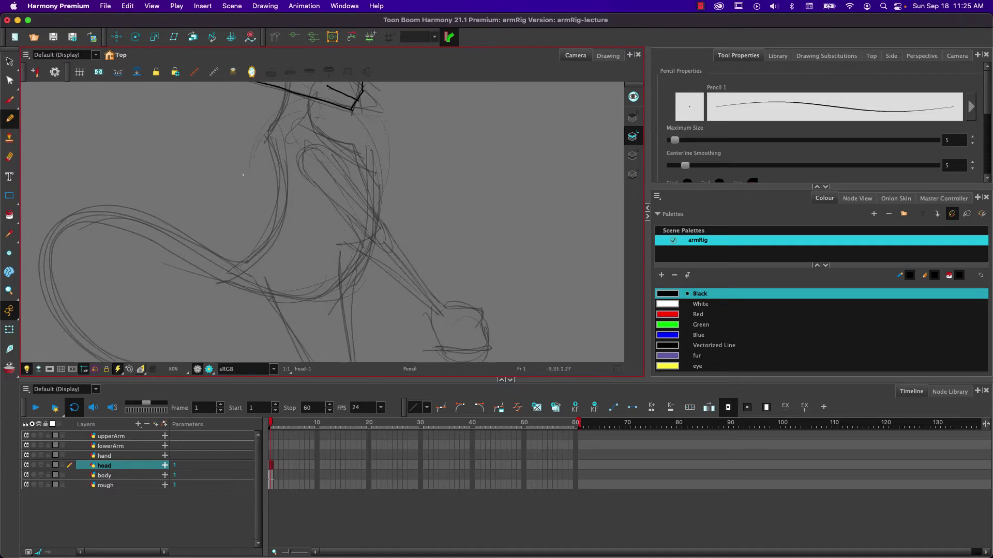
left_click_drag(260, 255, 339, 194)
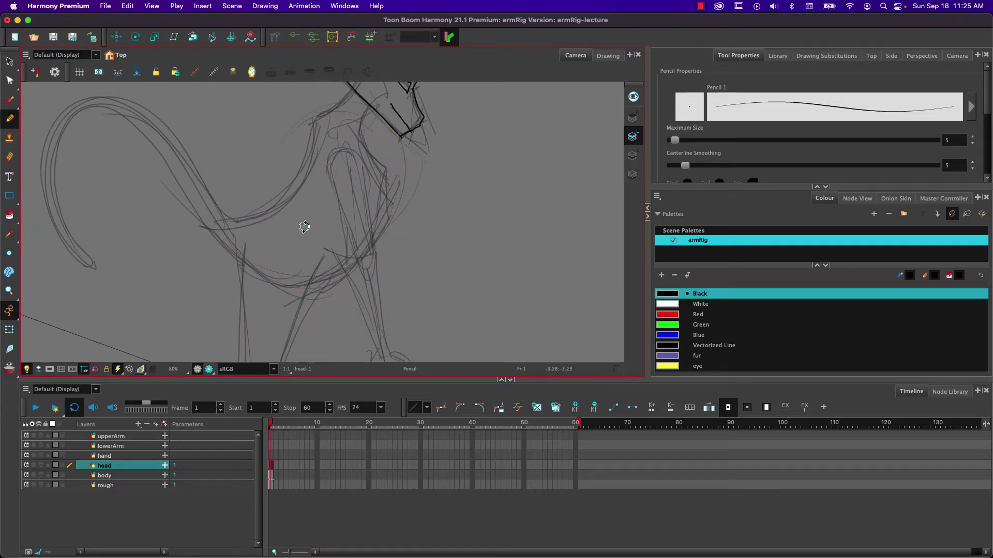
mouse_move(303, 224)
left_mouse_down()
mouse_move(317, 262)
mouse_move(297, 244)
mouse_move(315, 244)
left_mouse_up()
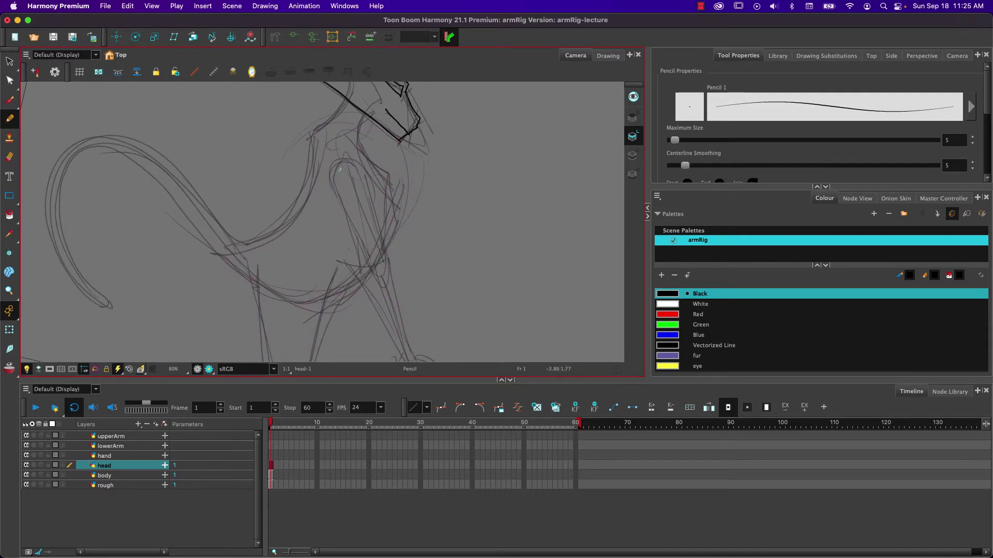
left_click_drag(330, 161, 365, 273)
key("super+z")
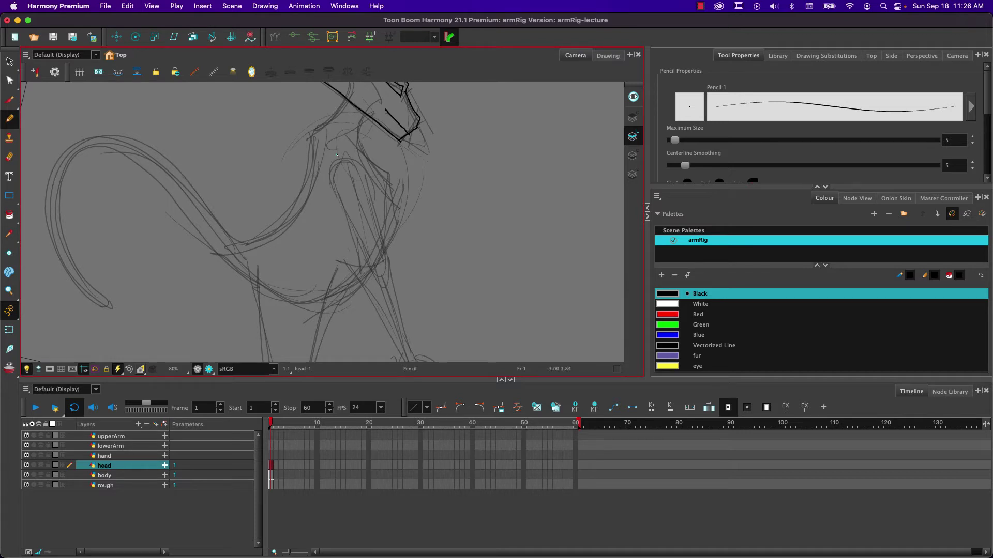
left_click(103, 456)
left_click(106, 437)
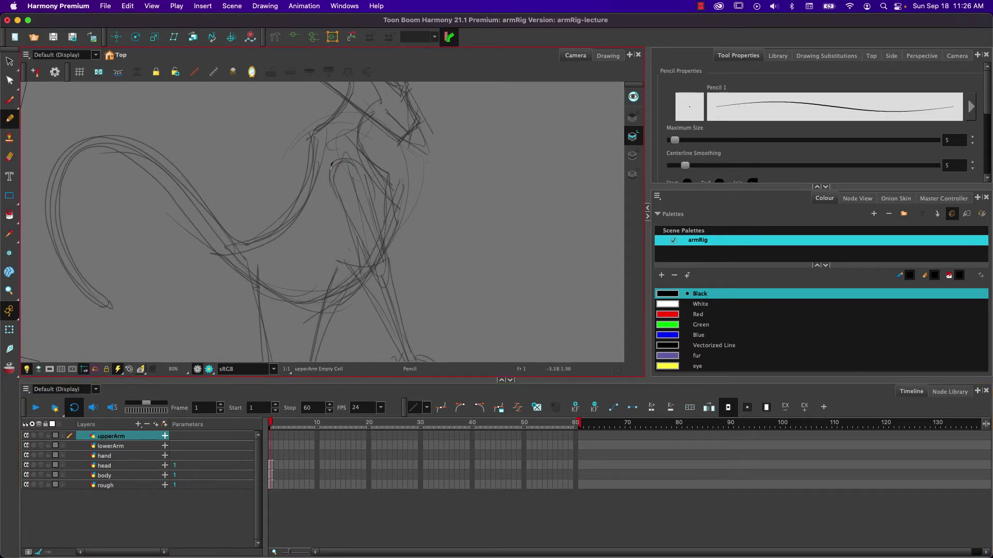
mouse_move(332, 165)
left_mouse_down()
mouse_move(330, 199)
mouse_move(341, 210)
left_mouse_up()
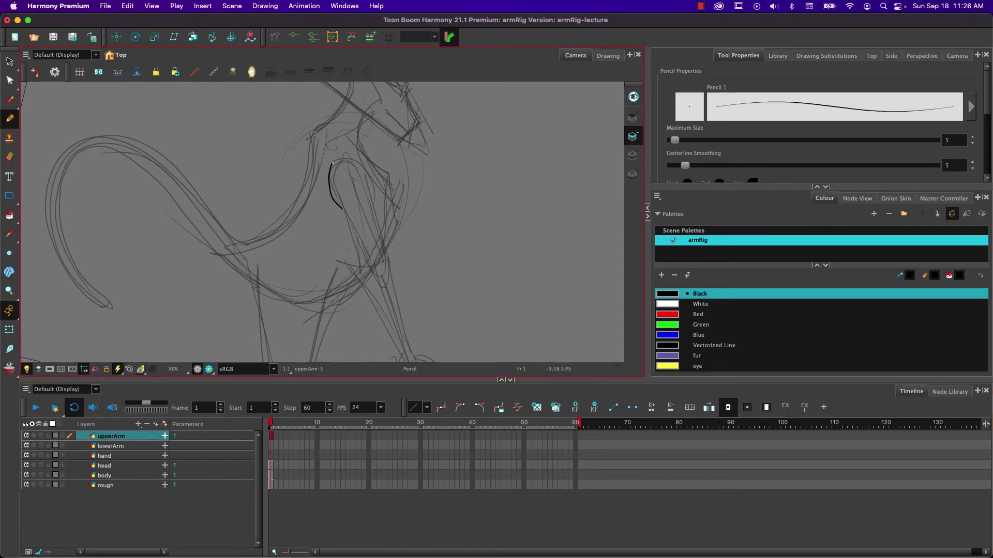
mouse_move(331, 163)
left_mouse_down()
mouse_move(361, 169)
mouse_move(372, 200)
mouse_move(385, 264)
mouse_move(383, 286)
mouse_move(370, 284)
left_mouse_up()
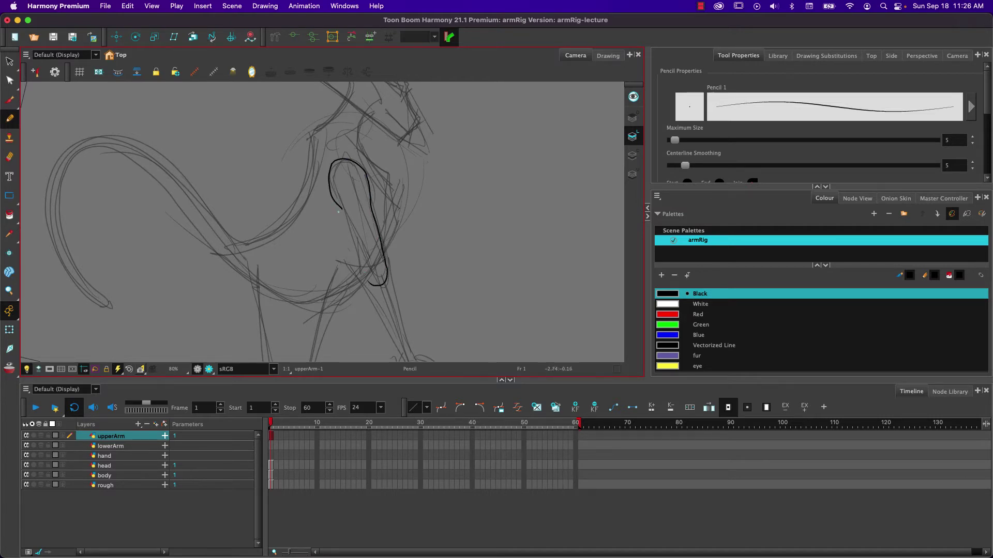
left_click_drag(340, 207, 368, 283)
- Make the lowerArm layer active for drawing over the forearm sketch
left_click(112, 446)
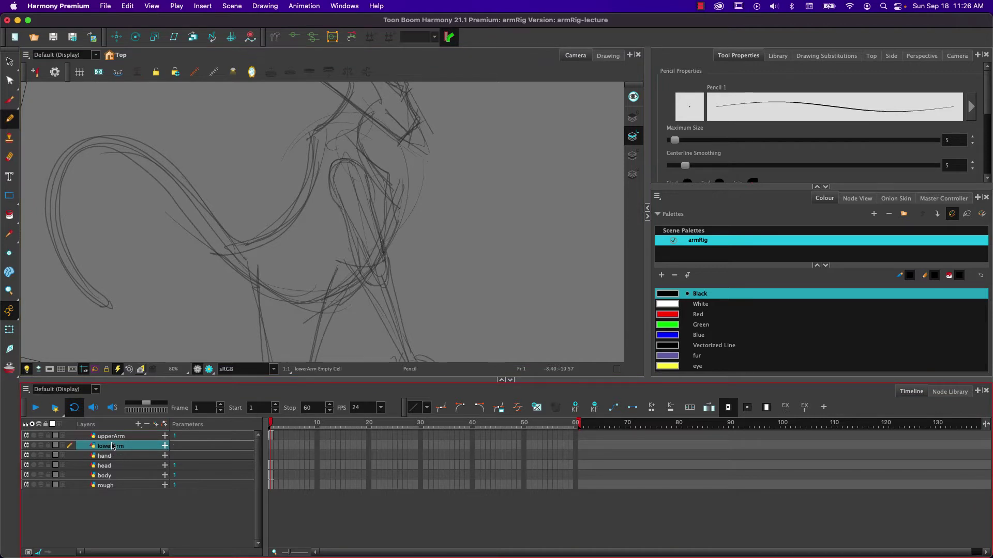
mouse_move(315, 317)
left_mouse_down()
mouse_move(295, 228)
mouse_move(303, 210)
left_mouse_up()
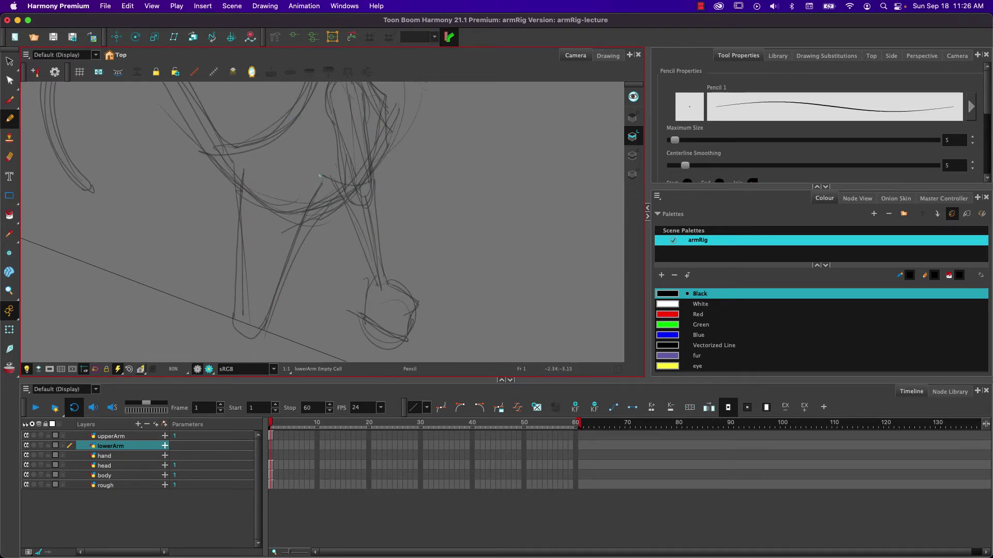
left_click_drag(321, 174, 377, 284)
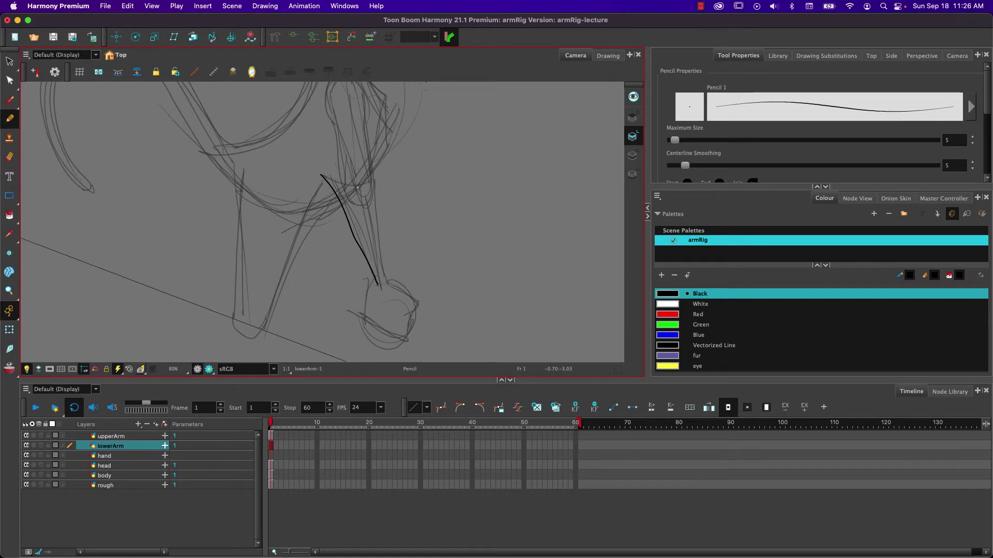
right_click(363, 211)
key("super+z")
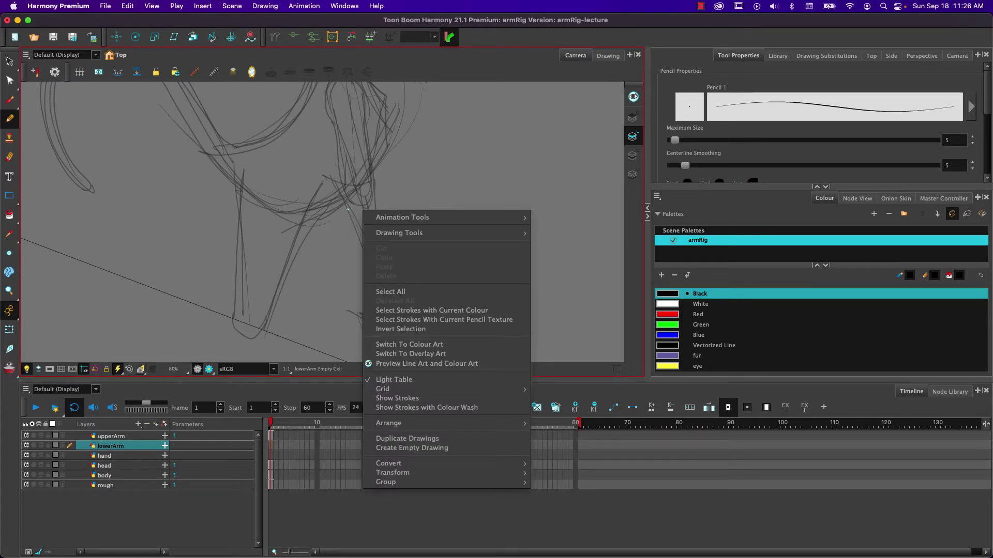
left_click(495, 165)
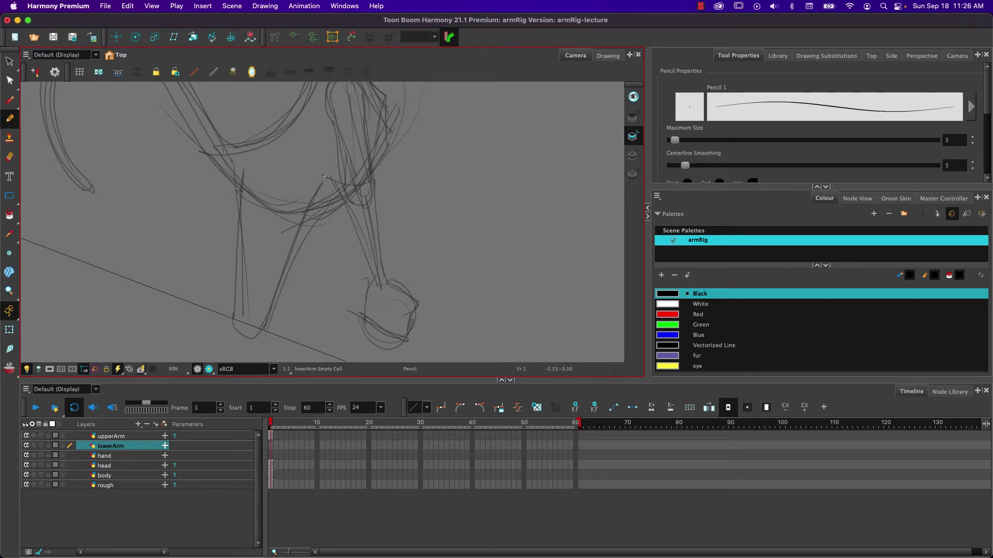
left_click_drag(322, 173, 376, 284)
key("super+z")
- Trace the lower arm as a closed black outline with a pointed elbow, rounded top and narrow rounded wrist
left_click_drag(373, 180, 387, 286)
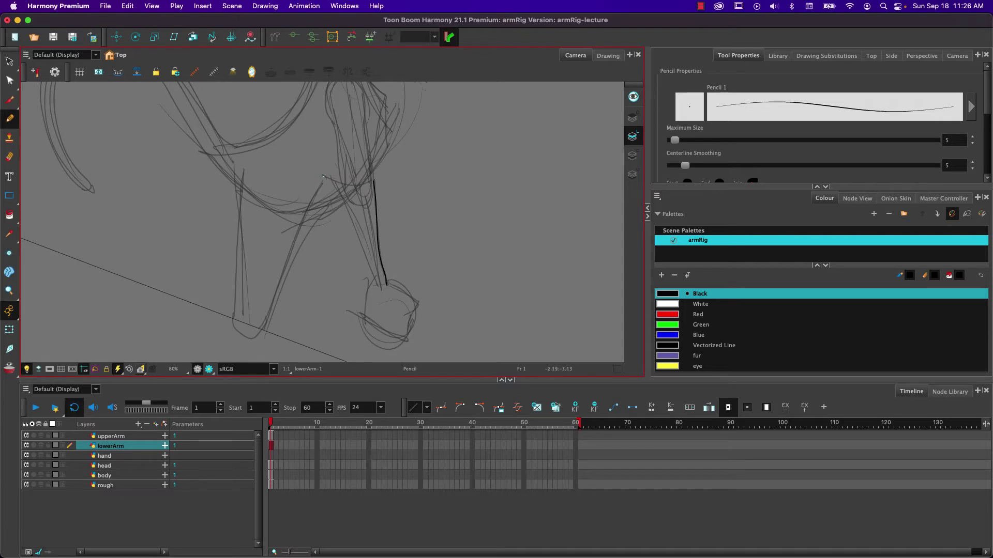
left_click_drag(324, 177, 378, 290)
mouse_move(373, 181)
left_mouse_down()
mouse_move(361, 171)
mouse_move(327, 177)
left_mouse_up()
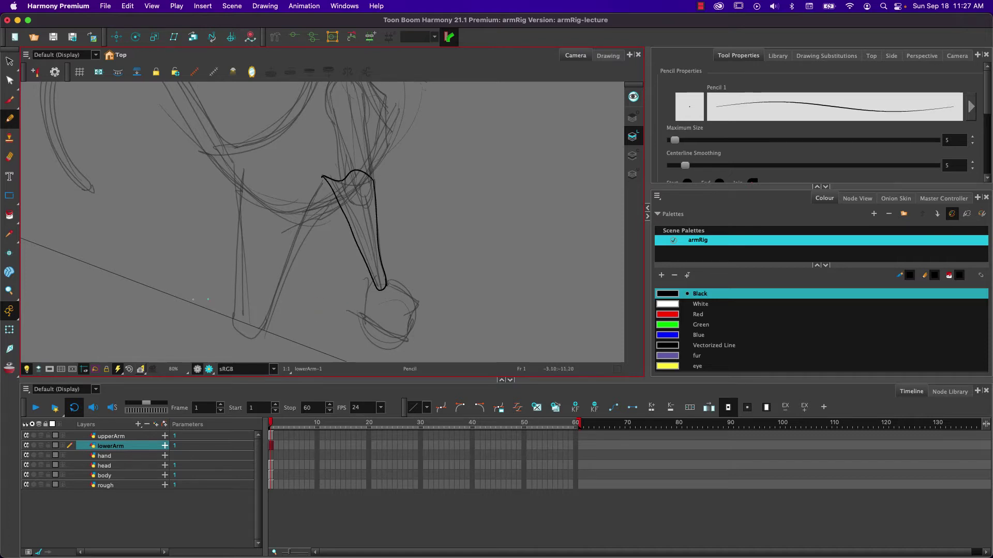
- On the hand layer, trace the hand as a closed black outline with a rounded wrist and bumpy finger edge
left_click(108, 456)
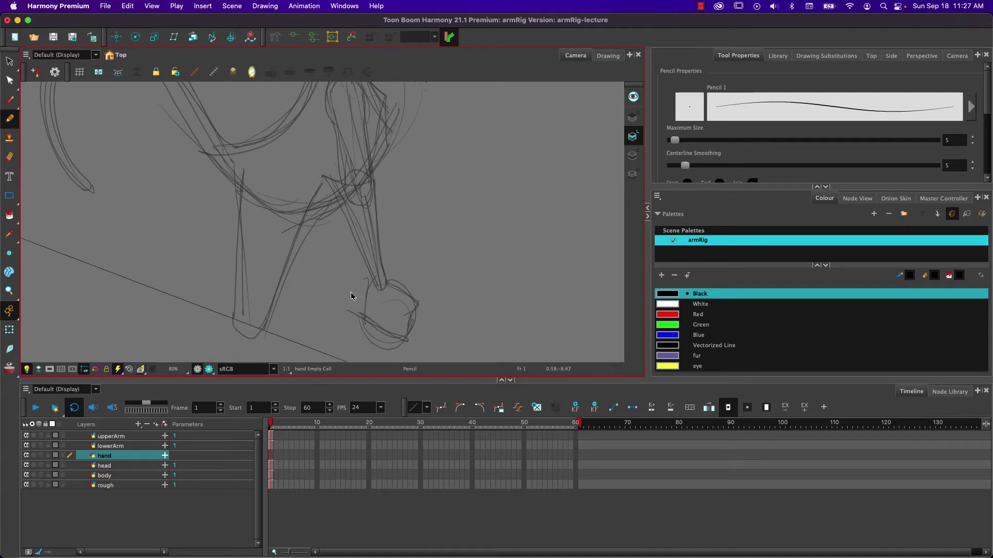
mouse_move(350, 297)
left_mouse_down()
mouse_move(376, 333)
mouse_move(425, 252)
mouse_move(386, 307)
mouse_move(408, 243)
mouse_move(383, 160)
mouse_move(410, 227)
mouse_move(370, 273)
mouse_move(321, 270)
mouse_move(322, 238)
mouse_move(320, 256)
mouse_move(342, 278)
left_mouse_up()
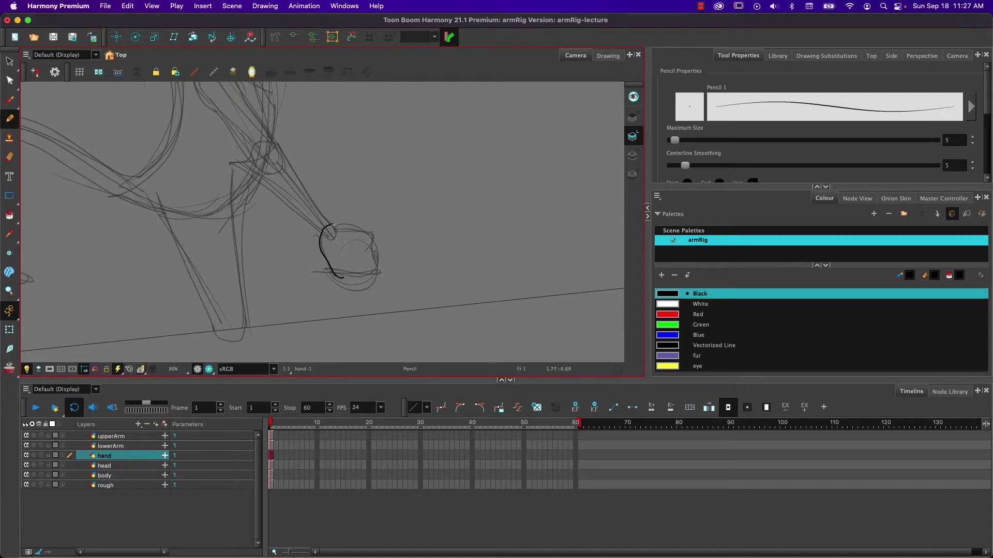
mouse_move(333, 224)
left_mouse_down()
mouse_move(372, 231)
mouse_move(378, 263)
mouse_move(354, 281)
left_mouse_up()
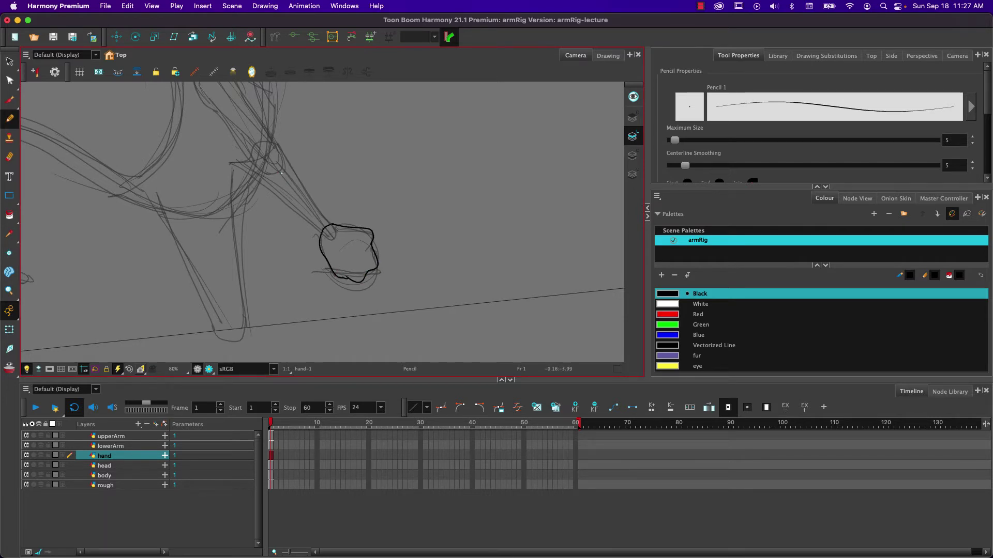
key("2")
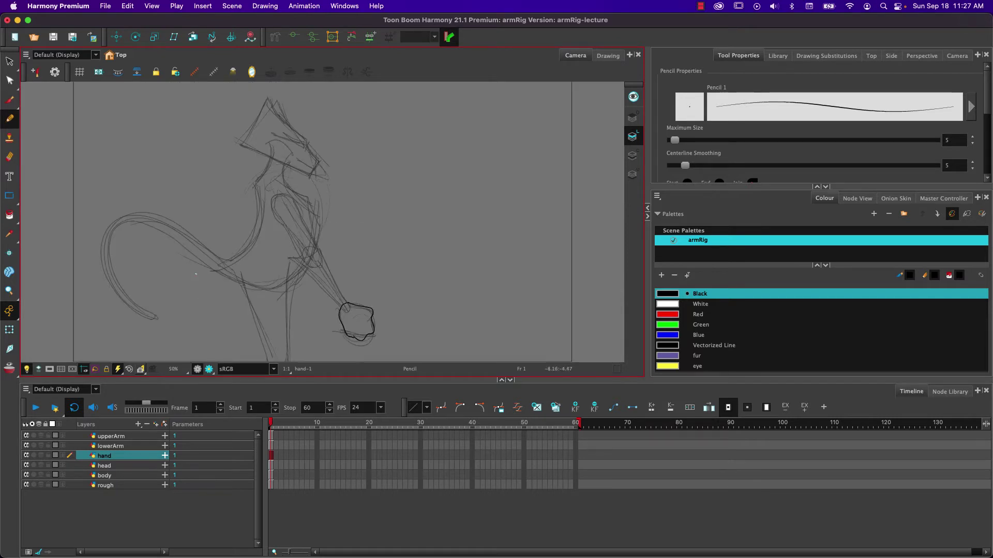
- Hide the rough layer and fill the body, tail and leg on the body layer with the fur colour
left_click(26, 484)
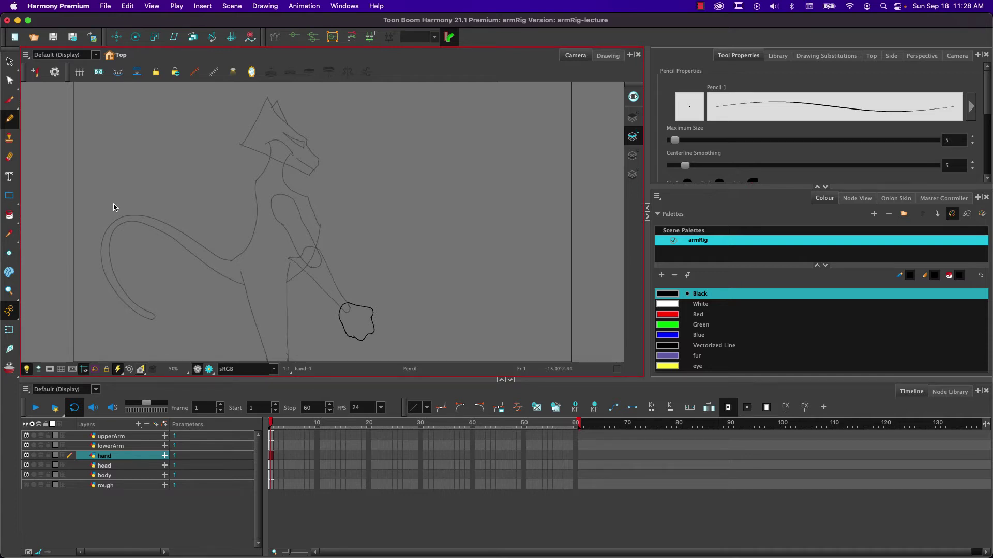
left_click(103, 474)
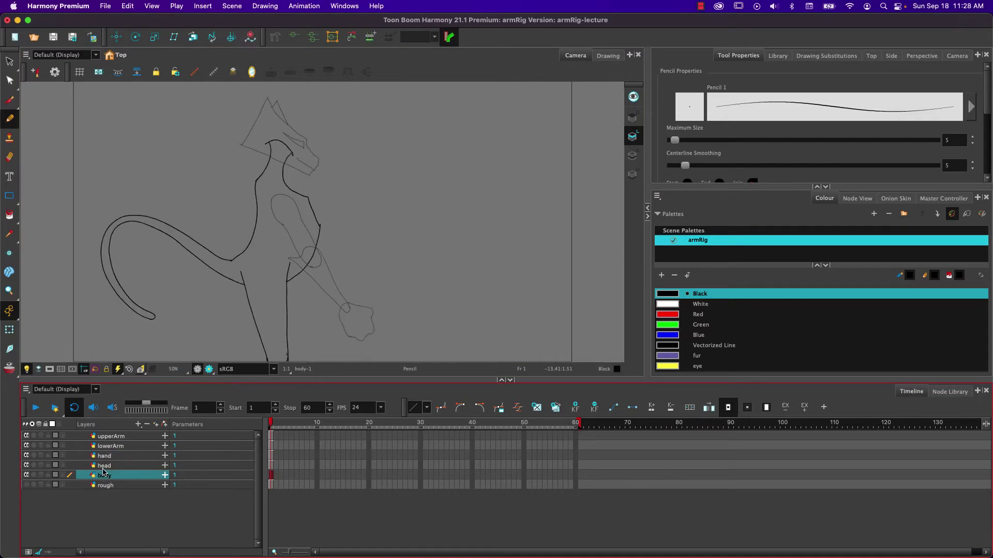
left_click(9, 215)
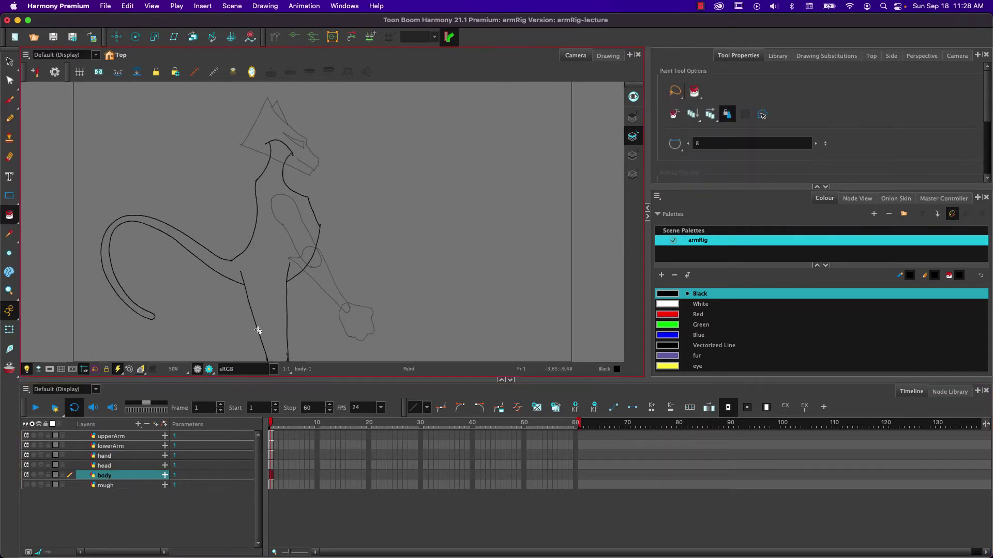
left_click(674, 355)
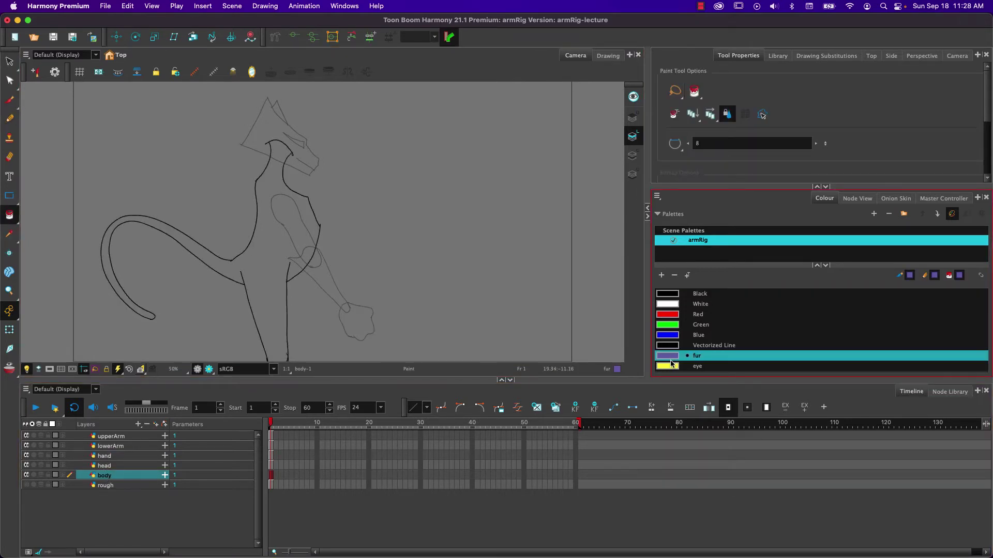
left_click(267, 300)
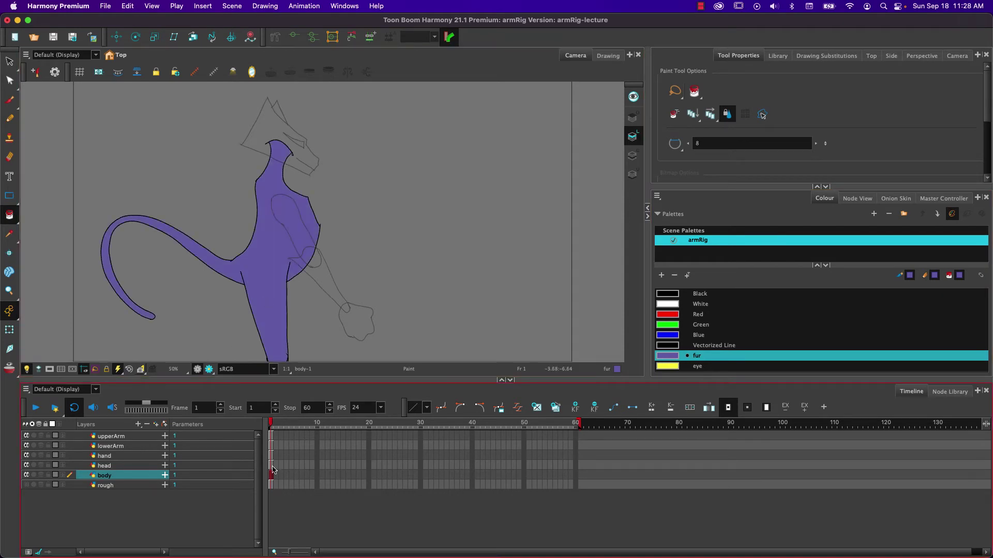
- On the head layer, fill the head and second ear with the fur colour and the eye with the eye colour
left_click(250, 155, "alt+super")
left_click(262, 137)
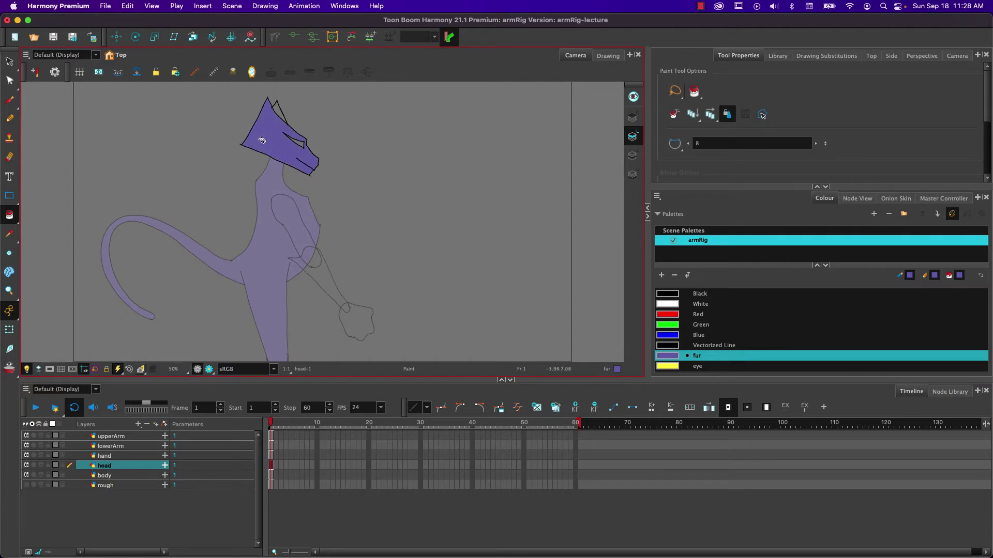
left_click(666, 367)
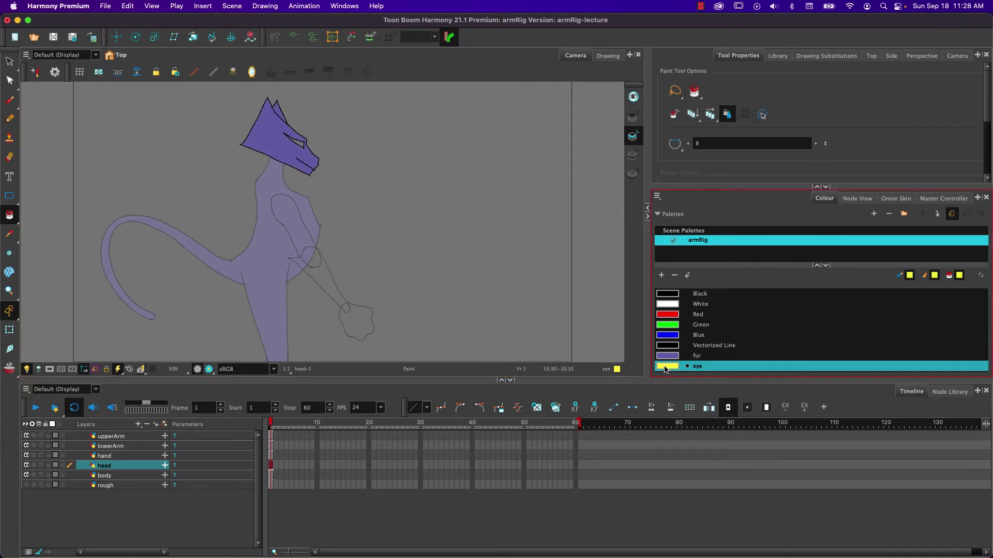
left_click(302, 145)
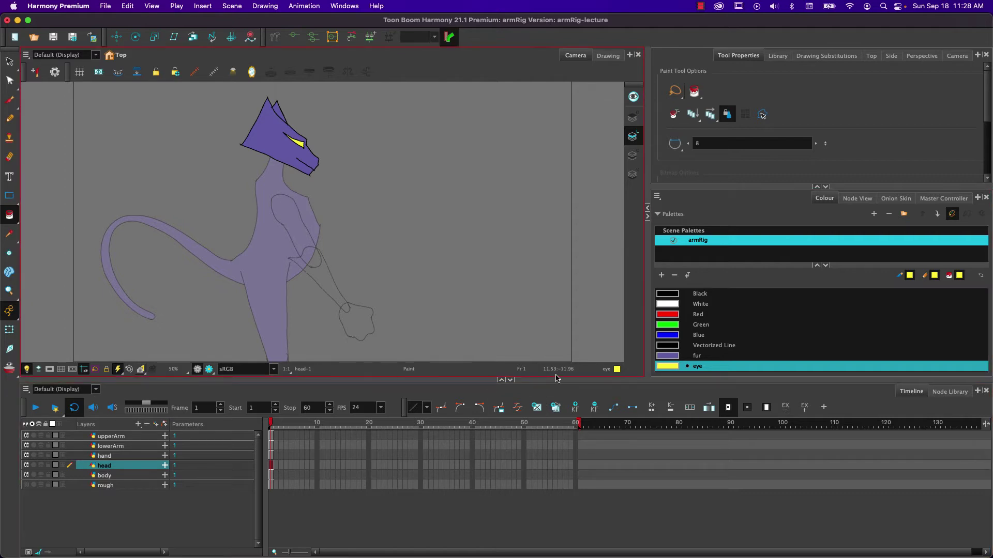
- Fill the hand drawing on the hand layer with the fur colour
left_click(664, 356)
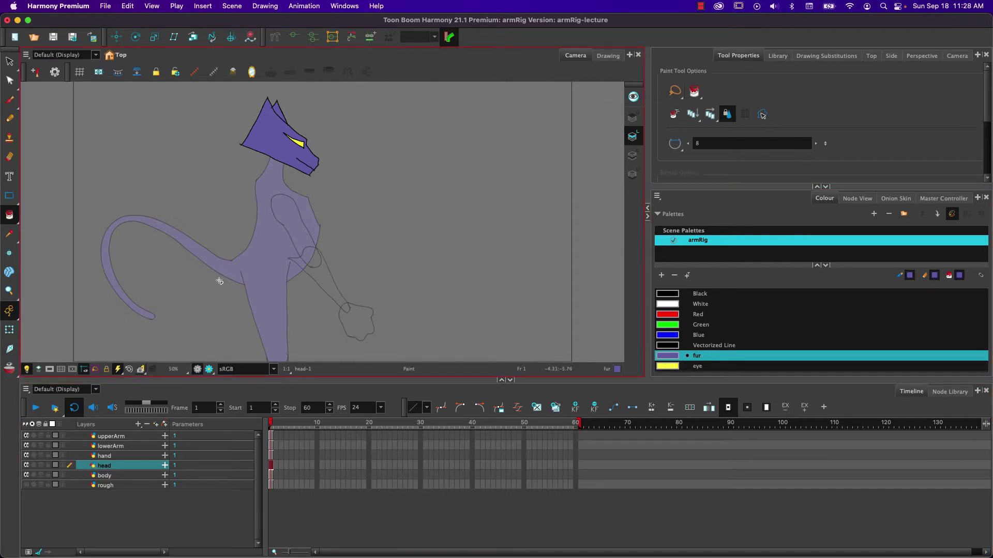
left_click(273, 457)
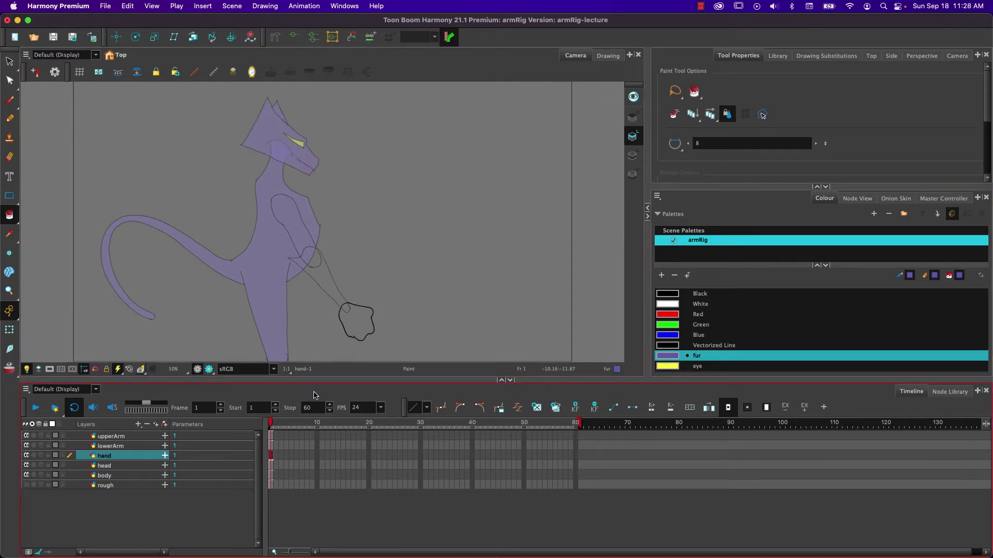
left_click(345, 328)
key("Down")
key("Up")
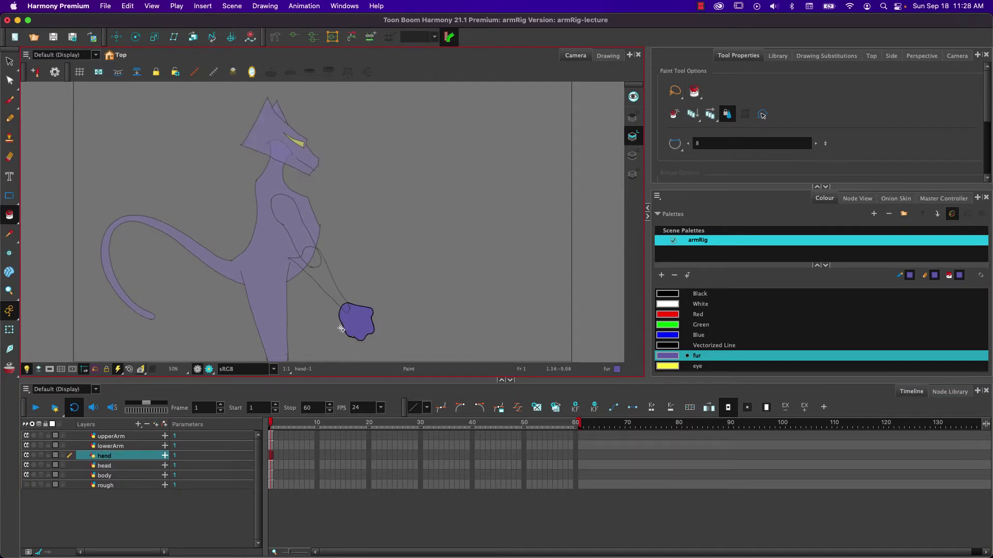
- Fill the lower arm on the lowerArm layer with the fur colour, including the circular elbow area
key("Up")
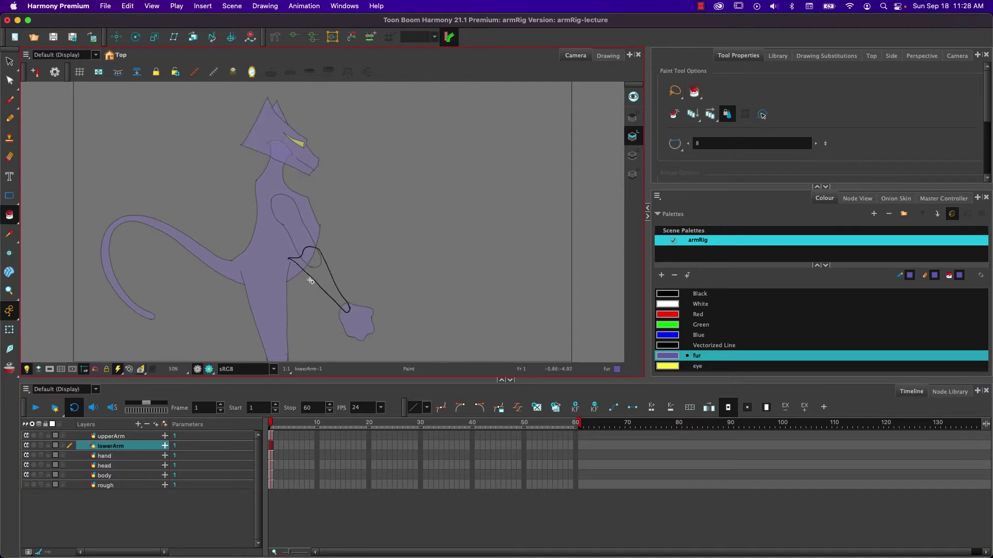
key("Up")
key("Down")
key("Down")
key("Up")
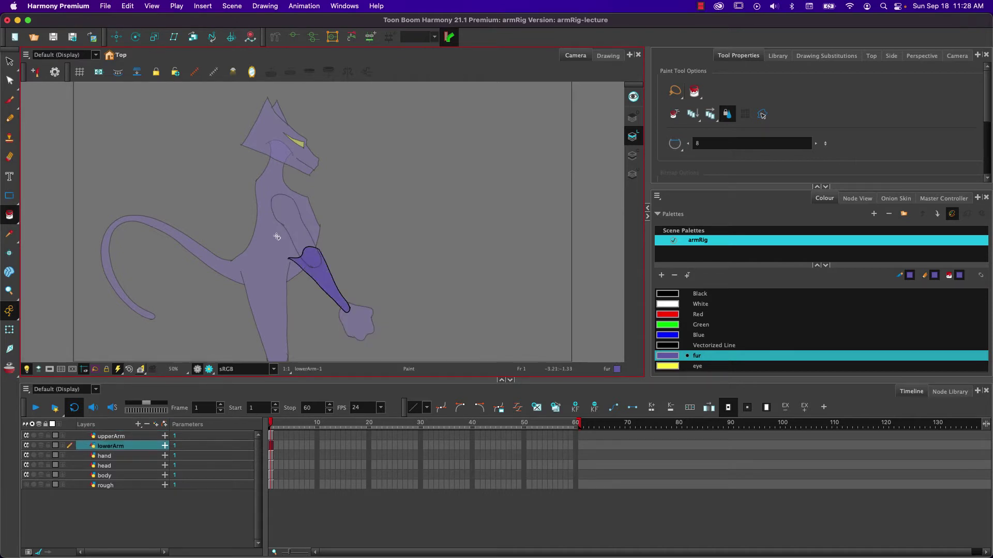
- Fill the upper arm on the upperArm layer with the fur colour and return all layers to full-colour display
left_click(293, 233, "alt+super")
left_click(293, 232)
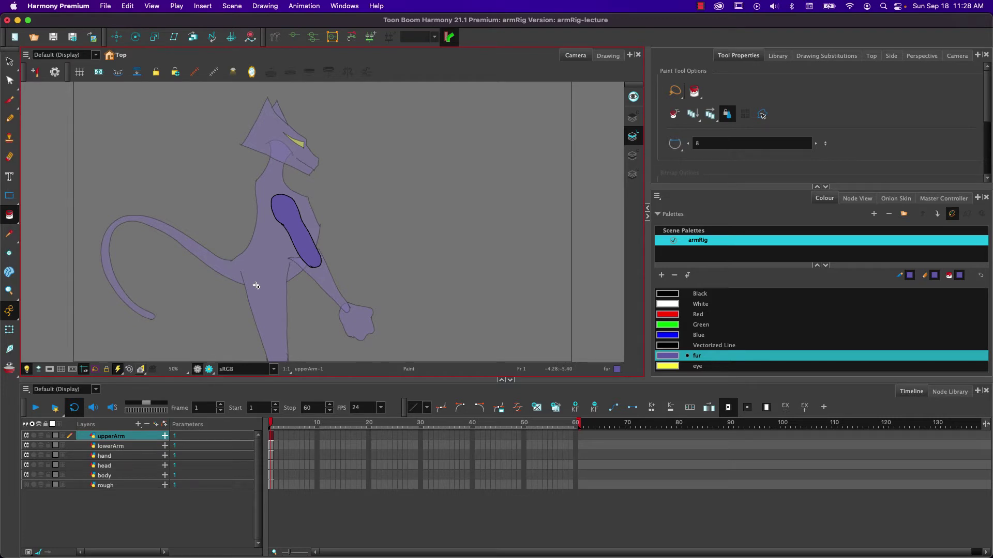
left_click(37, 370)
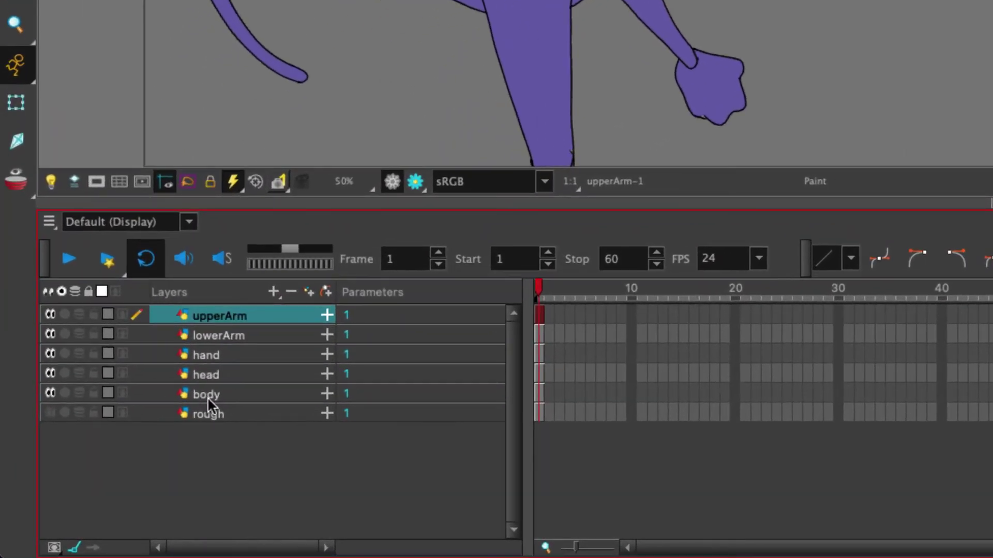
- Add a parent peg to each of the upperArm, lowerArm, hand, head and body layers, then clear the selection
left_click(207, 398)
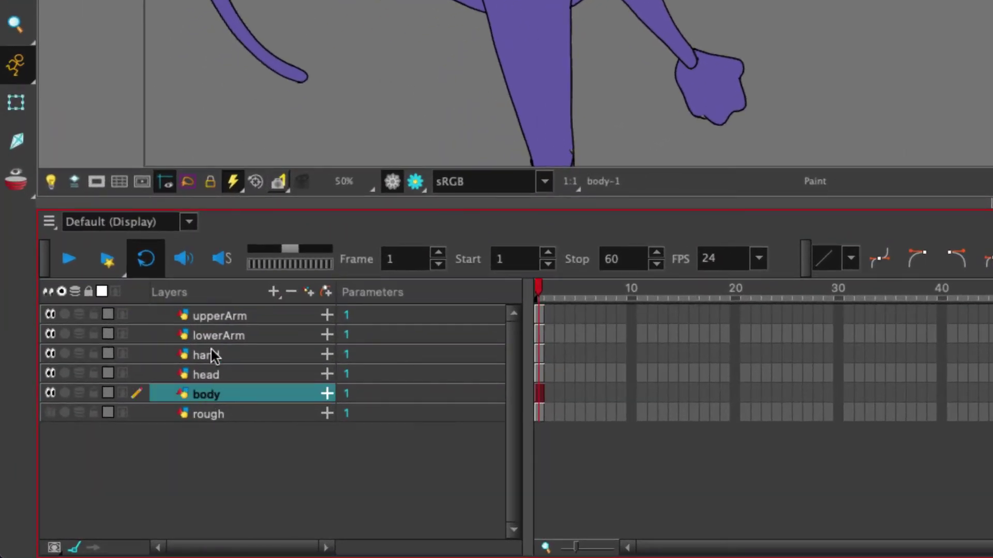
left_click(211, 315, "shift")
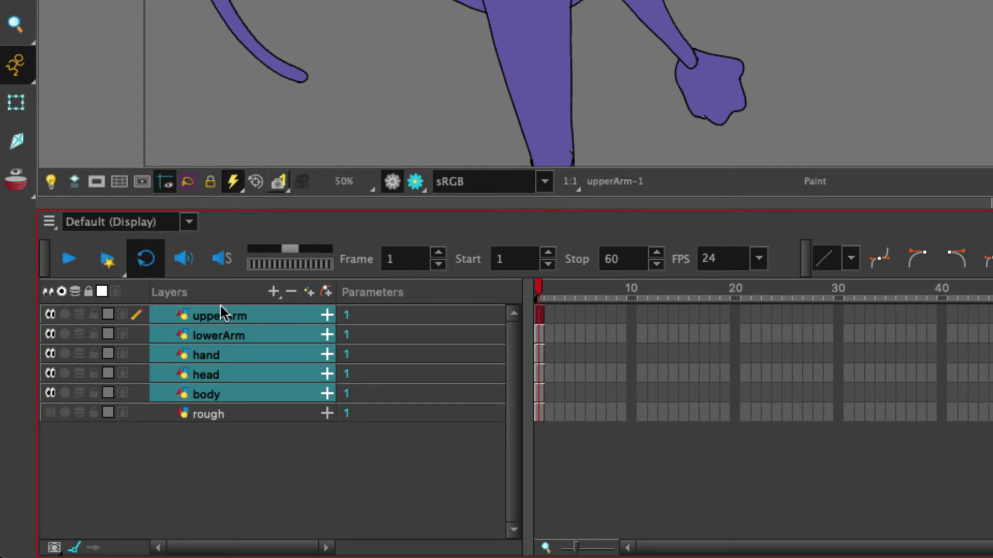
left_click(325, 291)
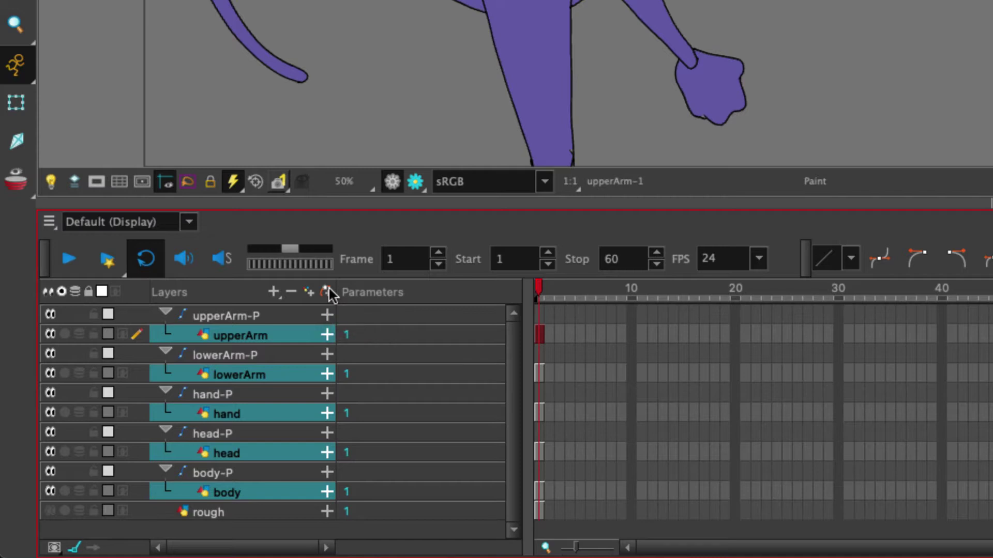
key("Escape")
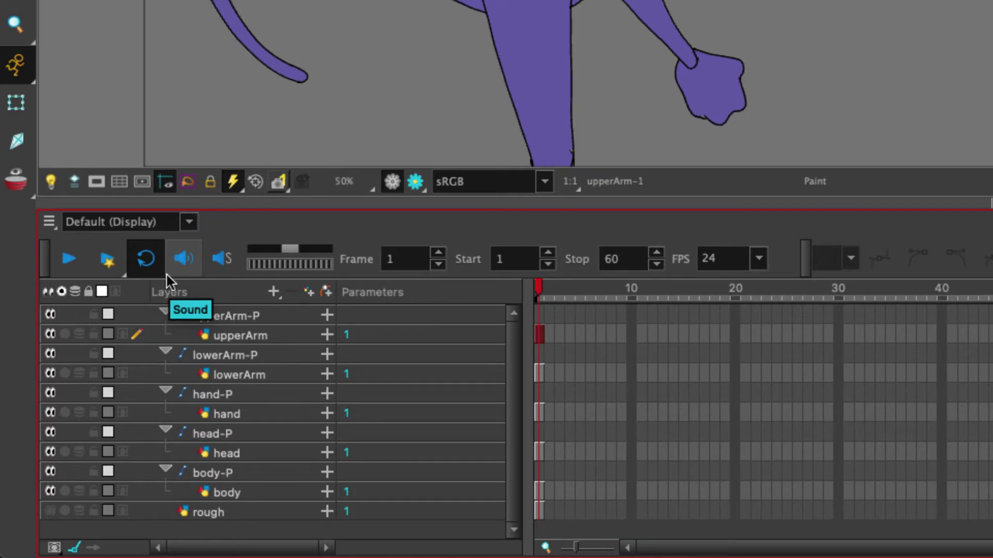
- Collapse the body, head, hand, lowerArm and upperArm pegs so their drawing layers are tucked away
left_click(164, 472)
left_click(165, 431)
left_click(165, 393)
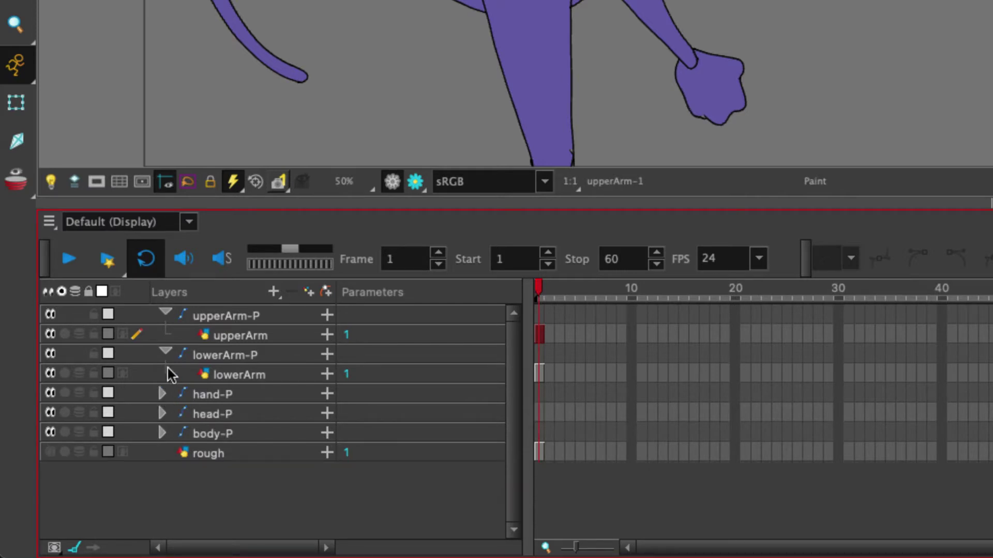
left_click(165, 353)
left_click(165, 313)
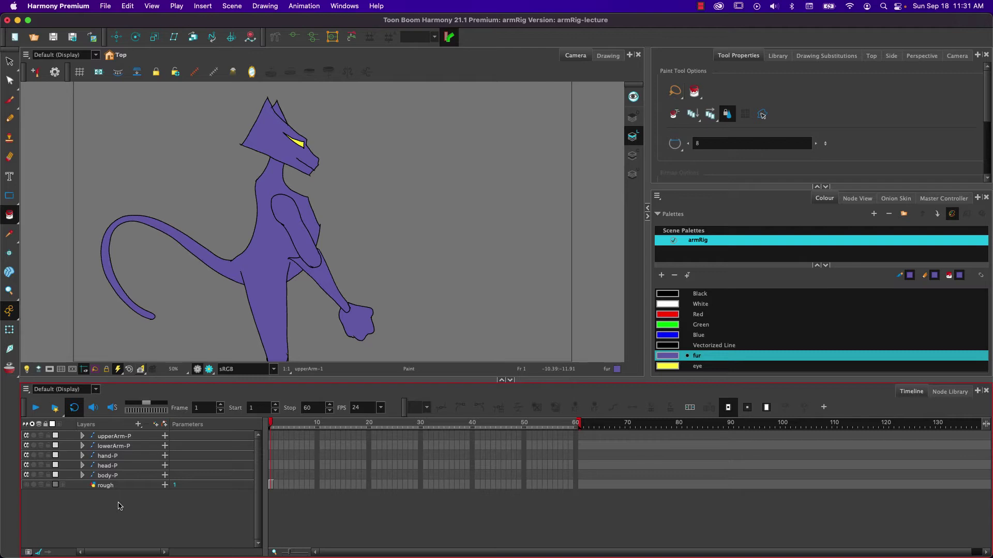
- Check the list of available toolbars to see whether Advanced Animation is enabled
right_click(499, 37)
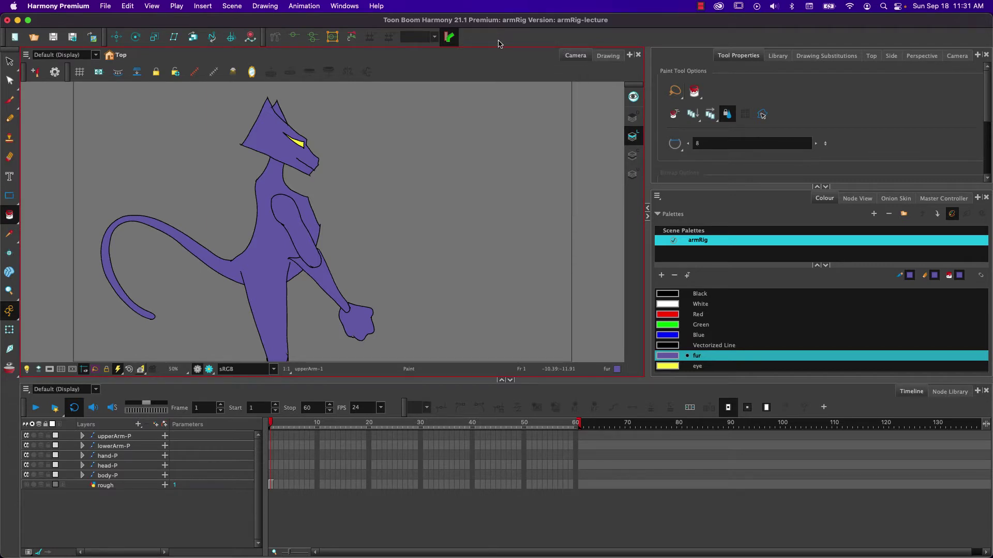
right_click(500, 43)
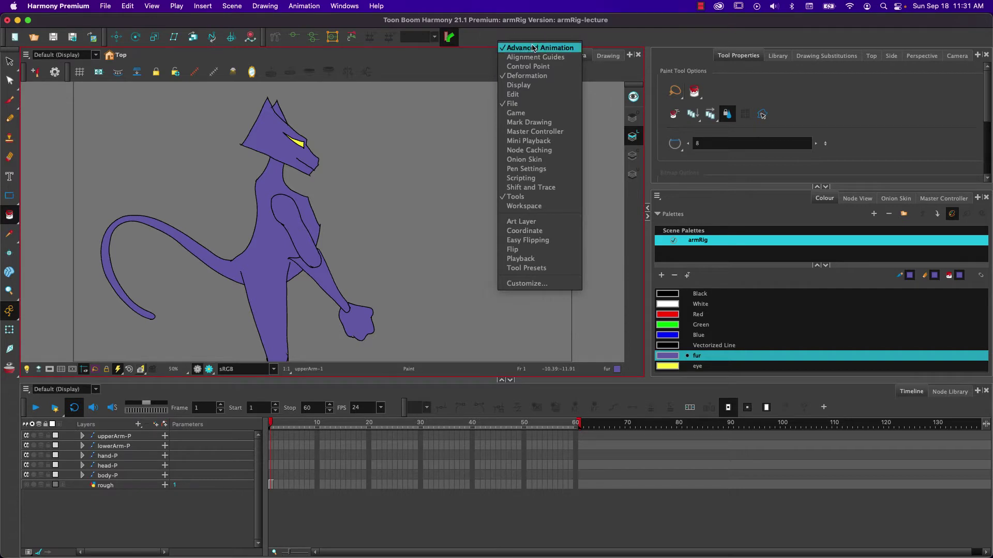
left_click(483, 41)
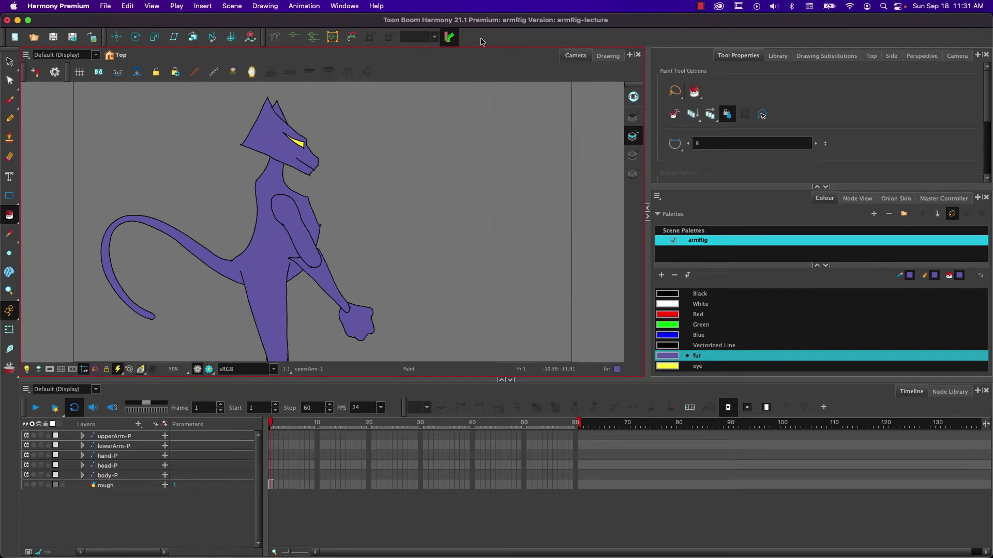
- Enable Peg Selection Mode for both the Transform and Rotate tools, leaving Rotate as the active tool
left_click(136, 37)
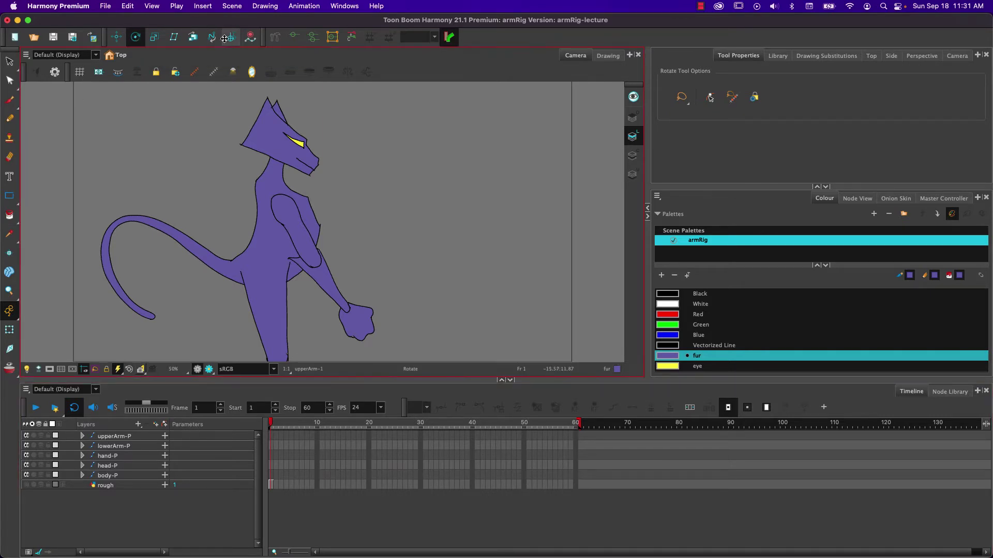
left_click(9, 330)
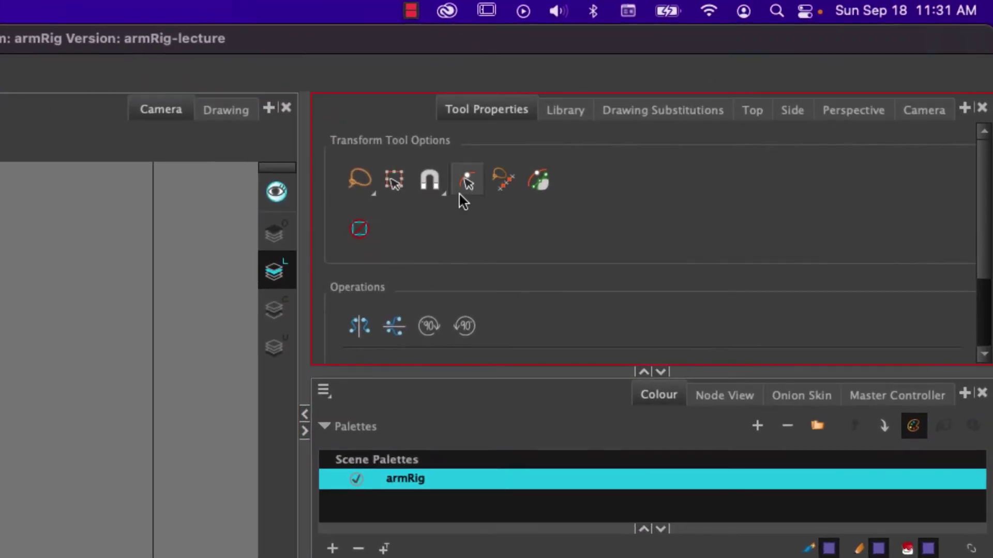
left_click(699, 103)
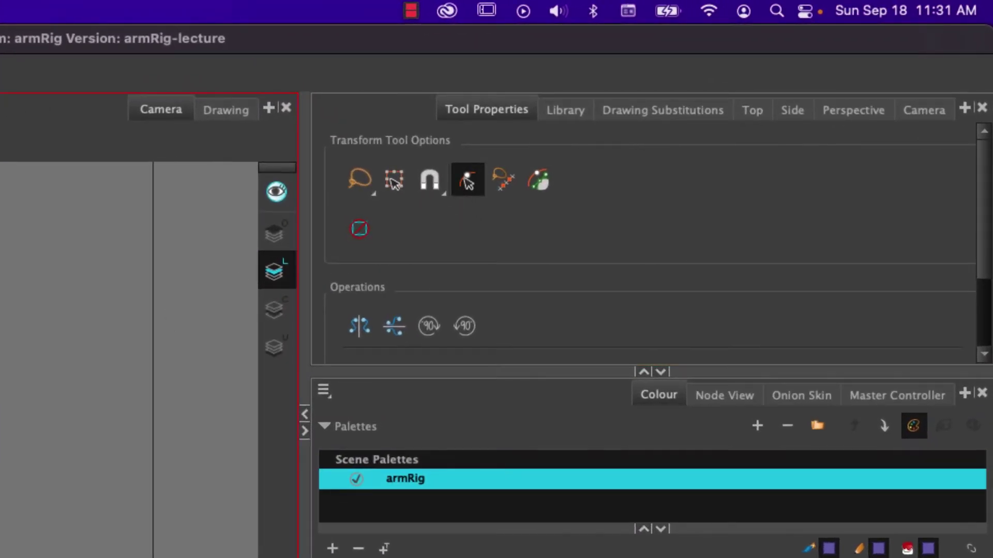
key("alt+3")
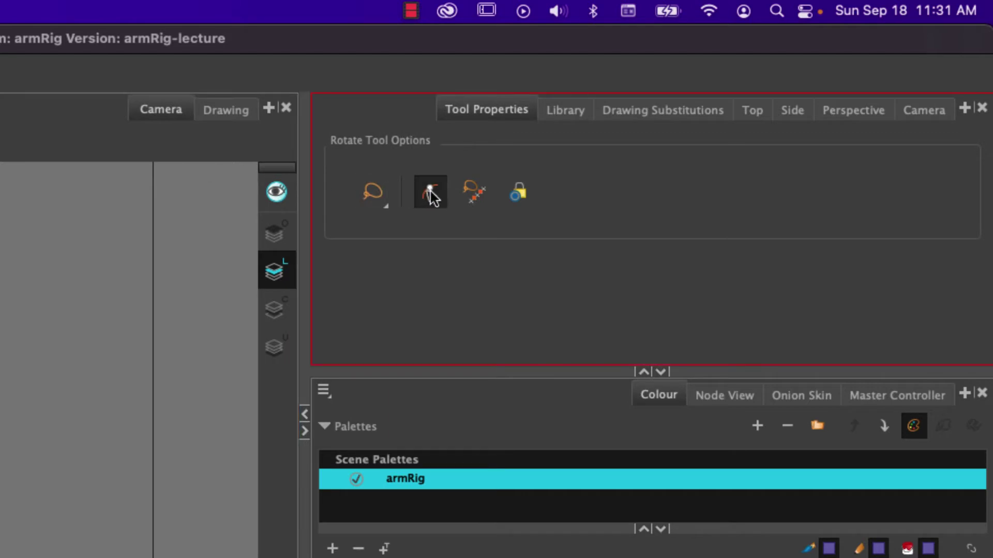
left_click(427, 199)
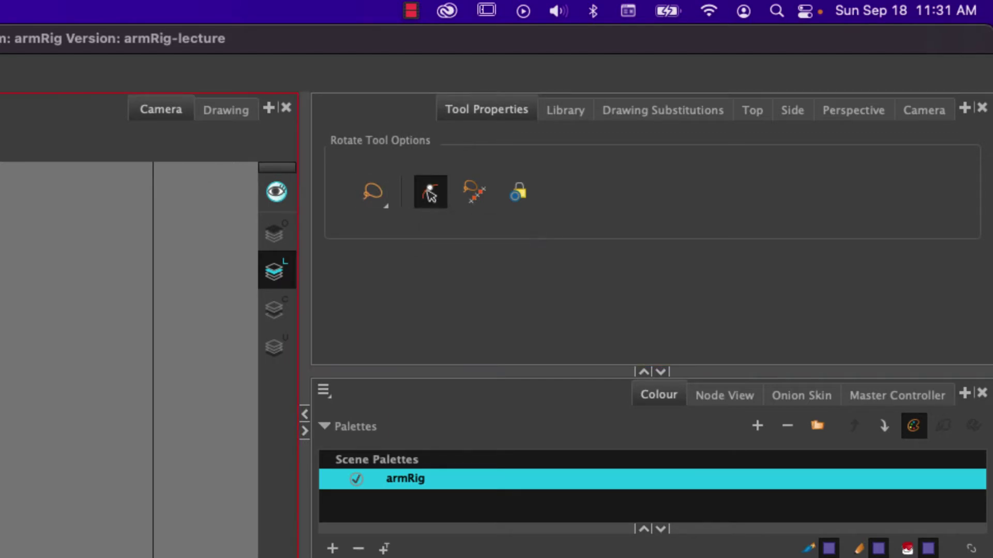
key("shift+t")
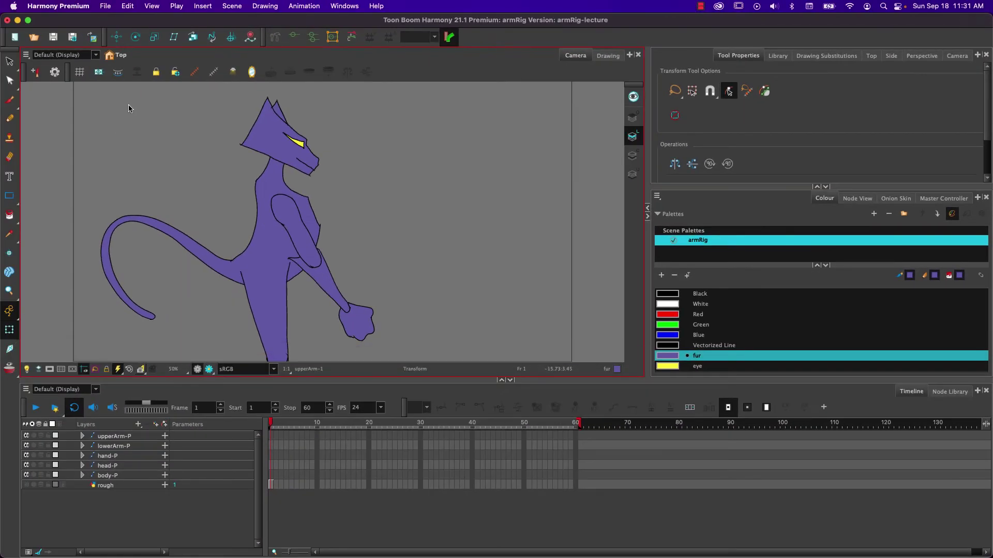
left_click(136, 38)
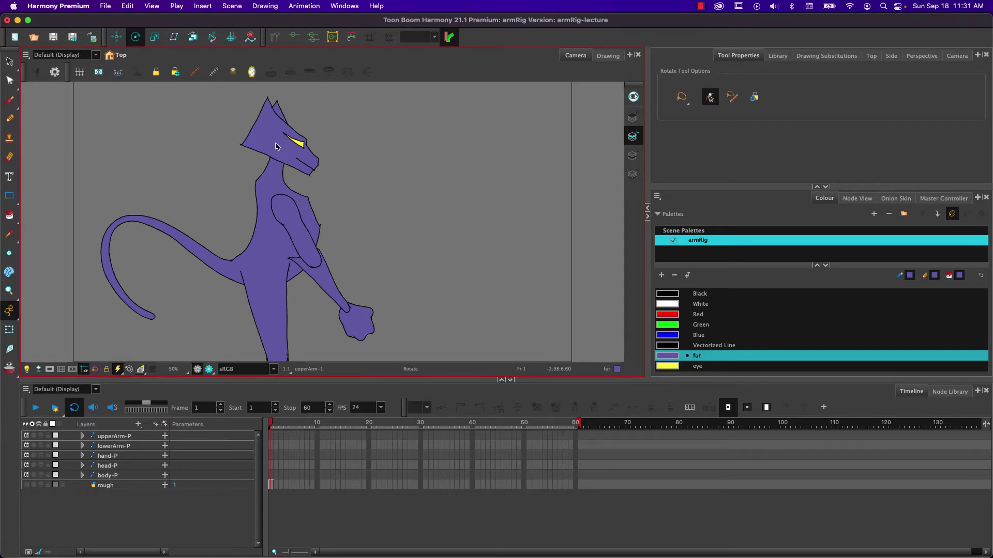
- Compare selecting the hand and head with Peg Selection Mode off and on, leaving it enabled for the Transform tool
left_click(356, 326)
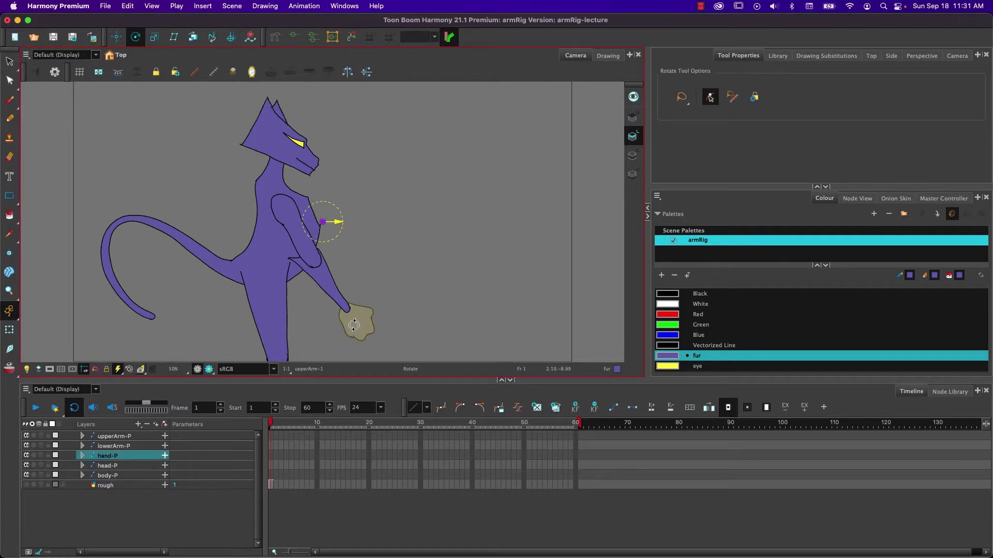
left_click(269, 133)
key("shift+t")
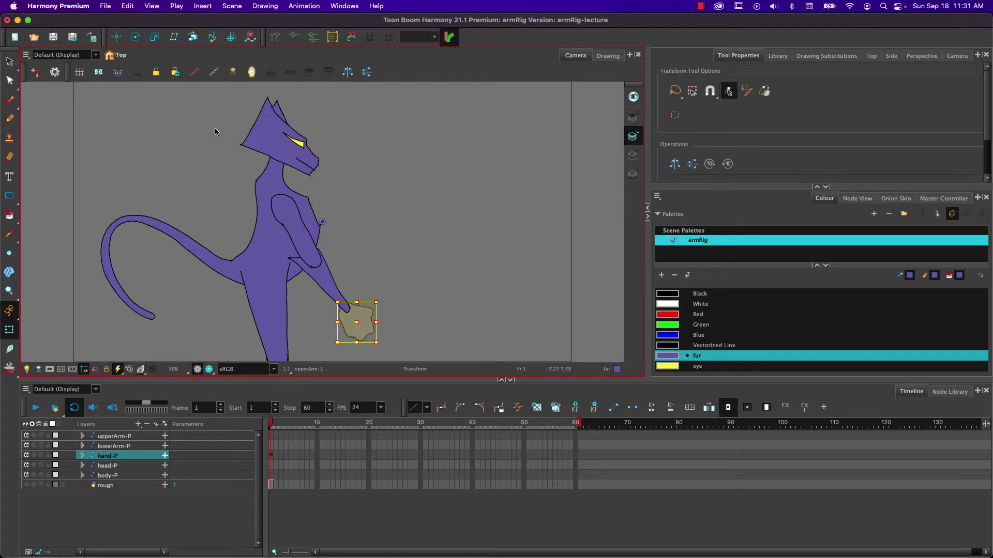
left_click(729, 91)
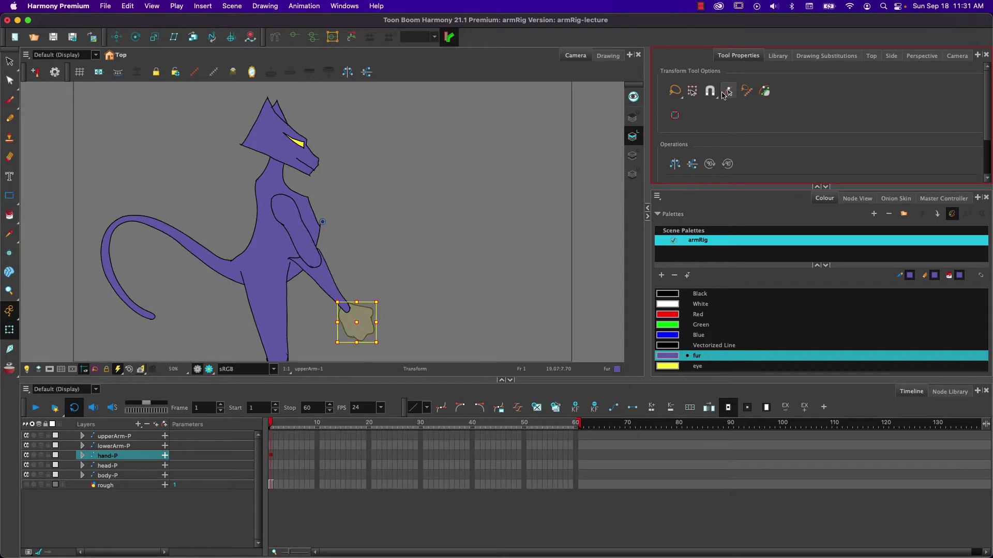
left_click(265, 140)
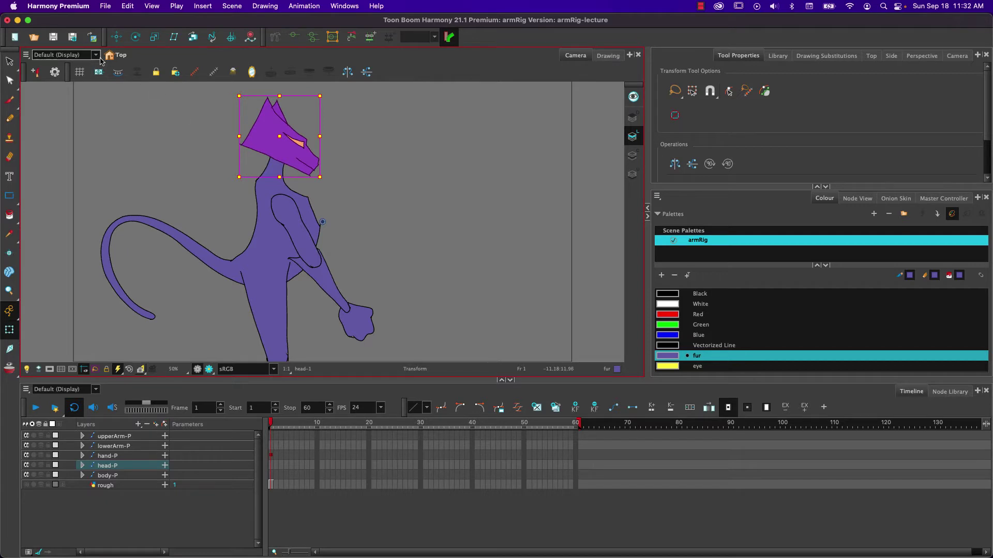
left_click(729, 91)
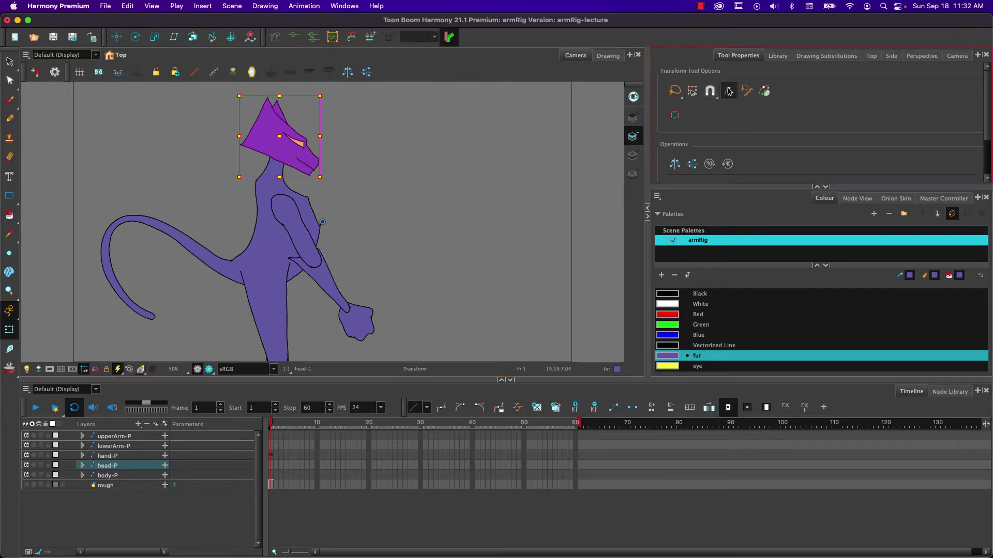
left_click(548, 181)
left_click(264, 145)
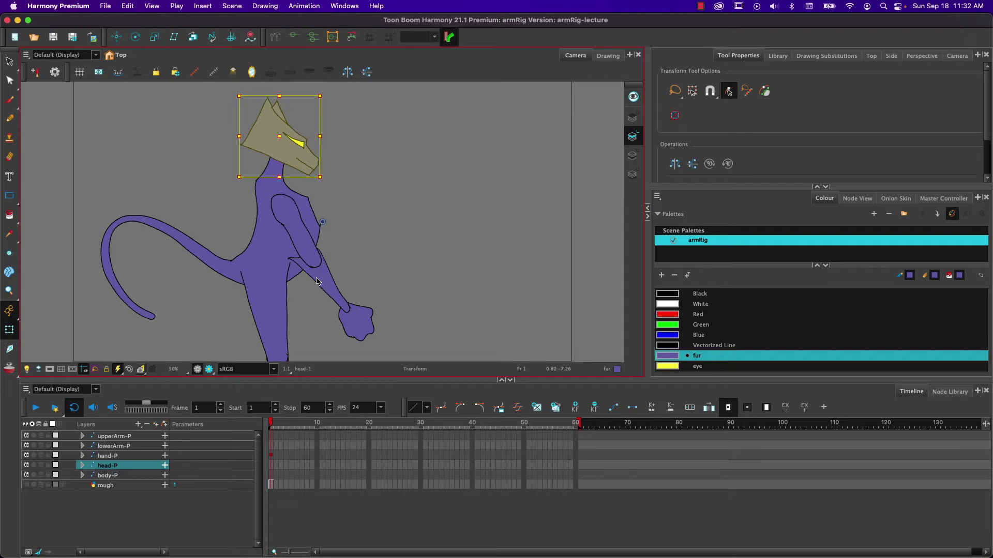
- Try rotating the head peg about its default pivot with the Rotate tool, comparing it with the Transform tool
left_click(136, 37)
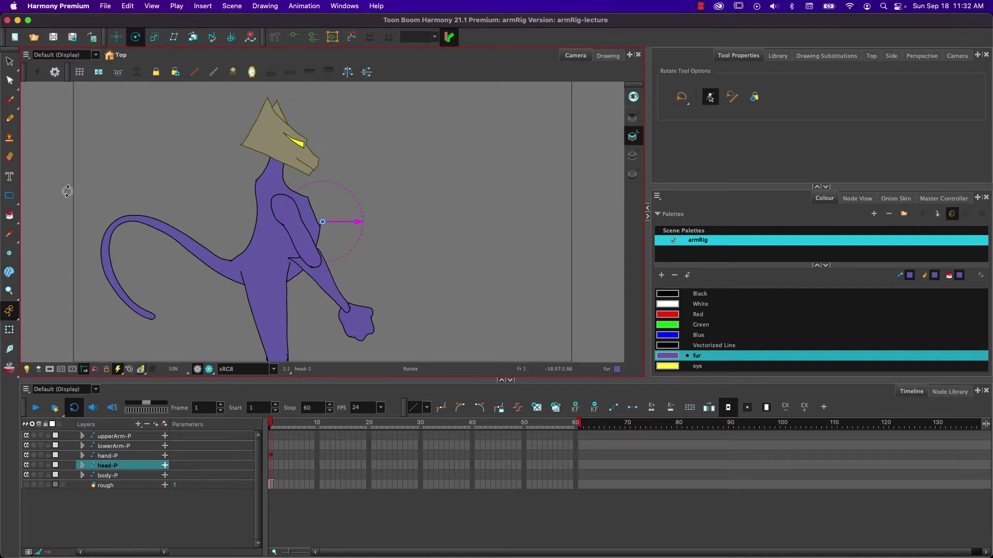
left_click(201, 163)
left_click(271, 138)
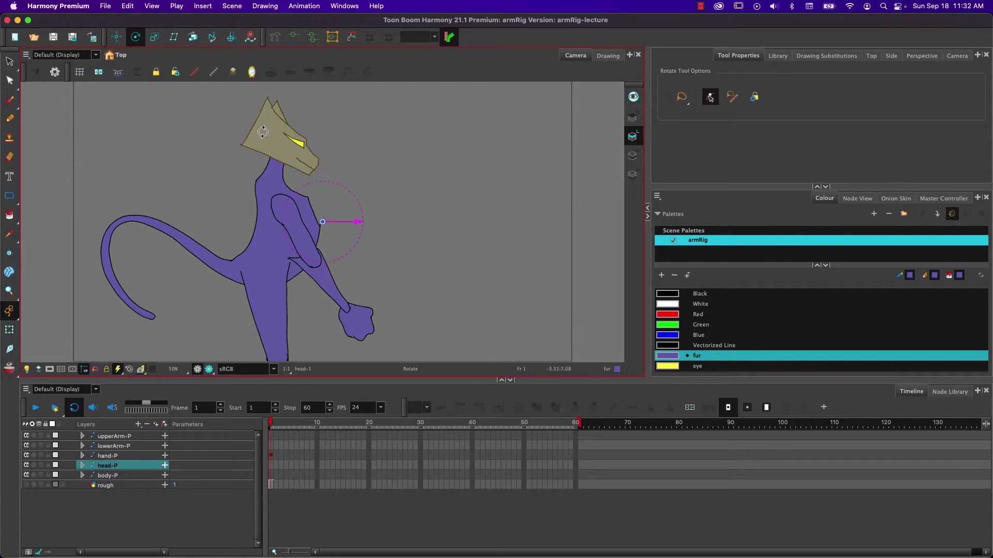
left_click(202, 170)
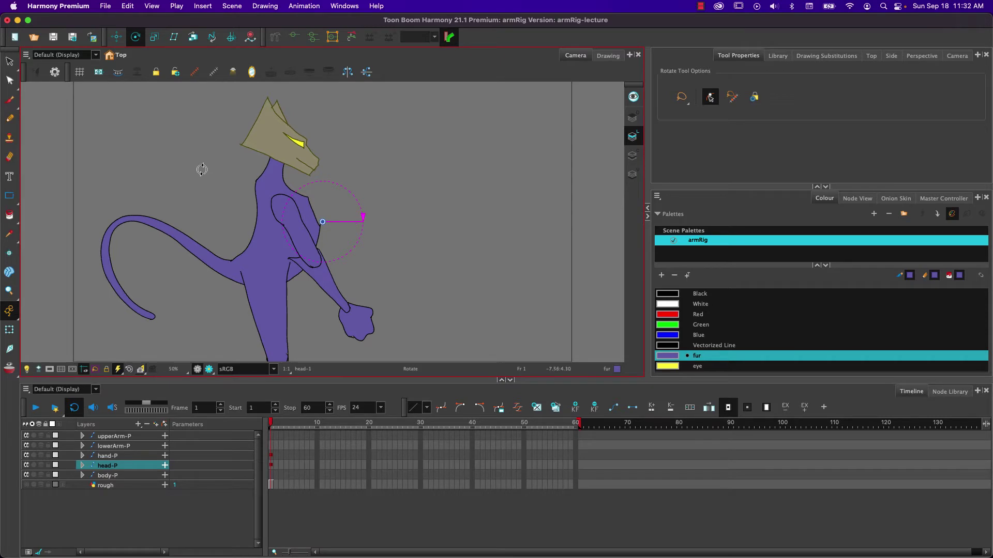
left_click(107, 476)
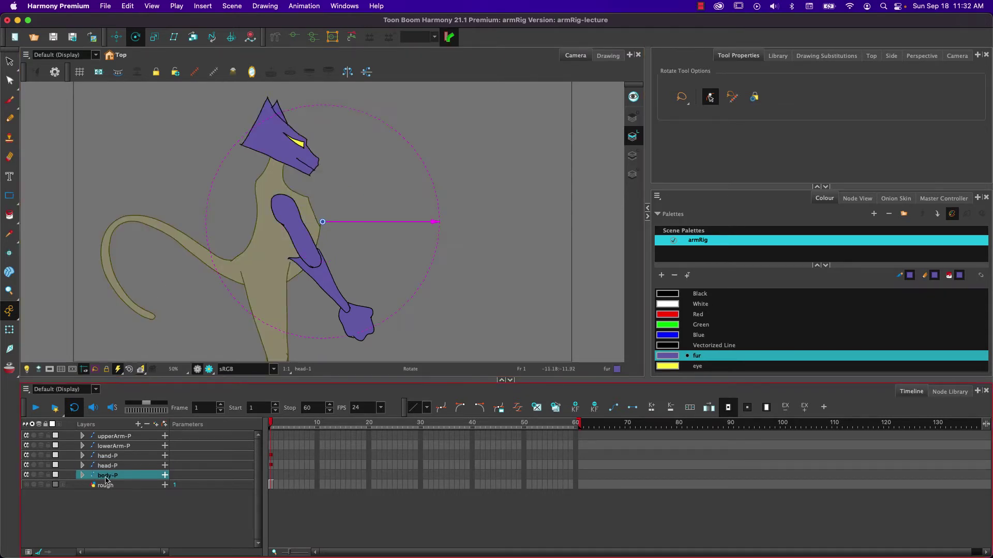
left_click(108, 466)
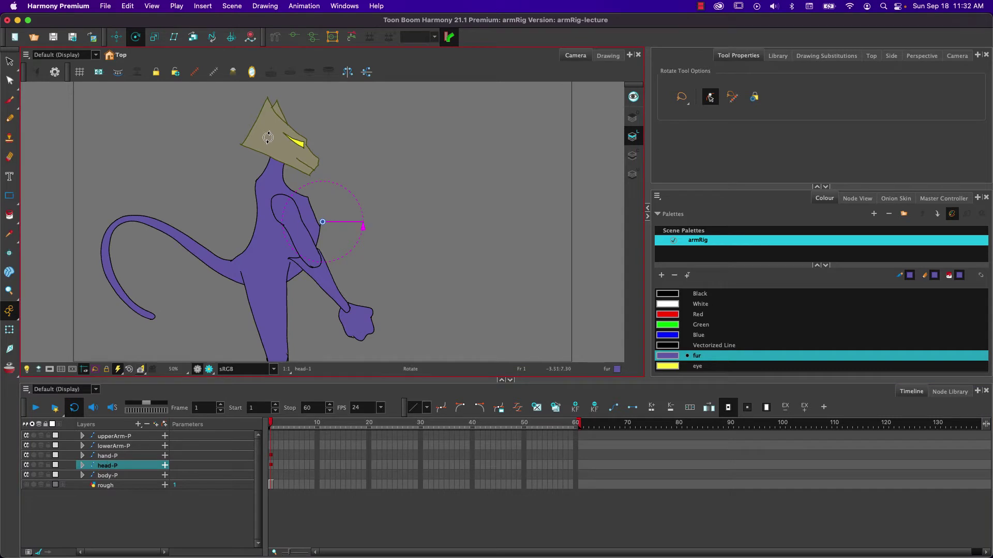
key("shift+t")
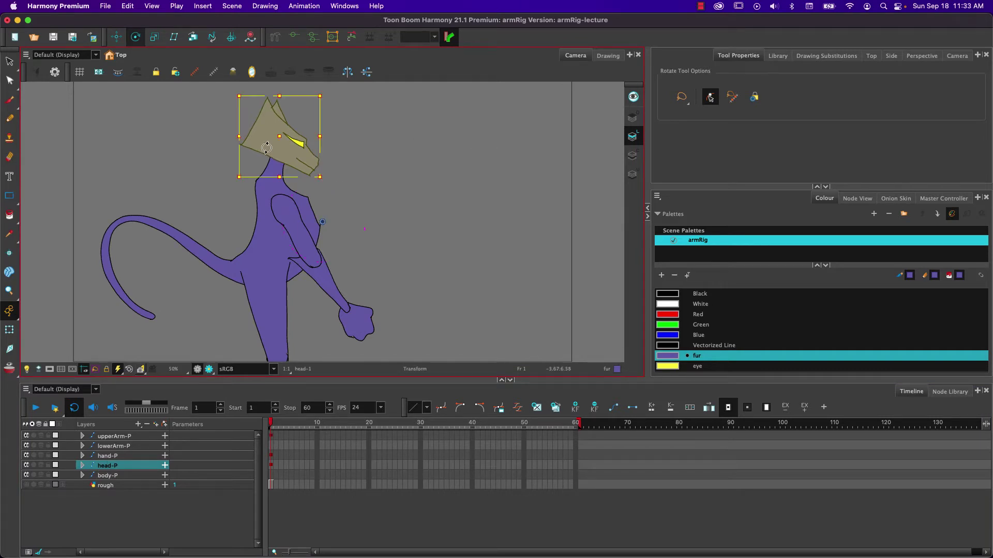
key("alt+3")
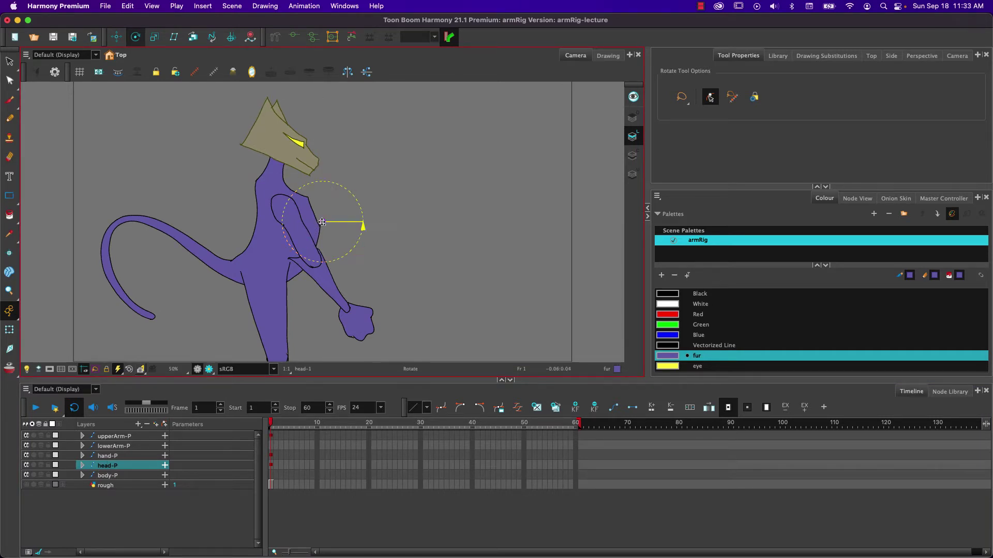
left_click_drag(271, 154, 278, 154)
mouse_move(230, 176)
left_mouse_down()
mouse_move(222, 146)
mouse_move(230, 177)
mouse_move(233, 166)
left_mouse_up()
- Delete the frame 1 keyframes from all five pegs and clear the selection
left_click_drag(273, 475, 269, 434)
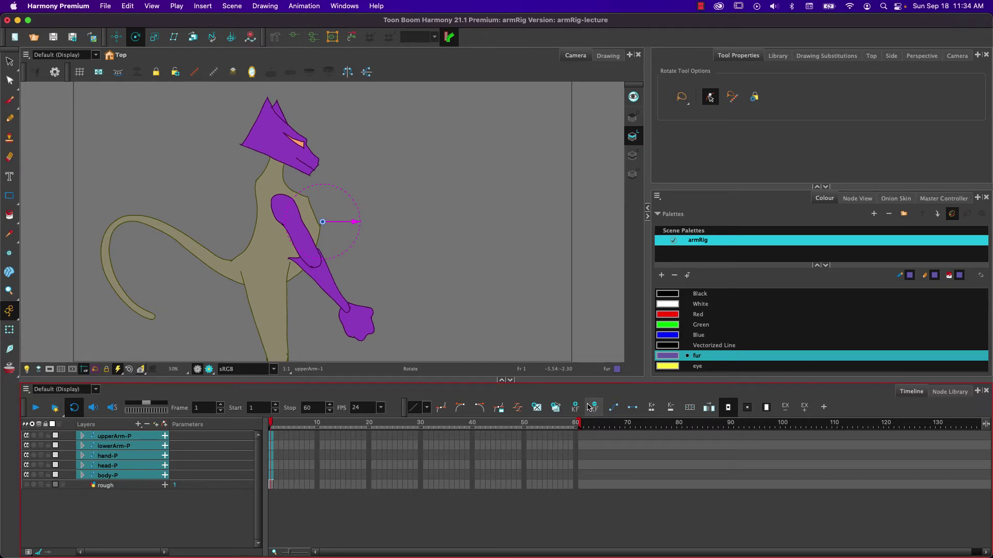
left_click(591, 408)
left_click(195, 167)
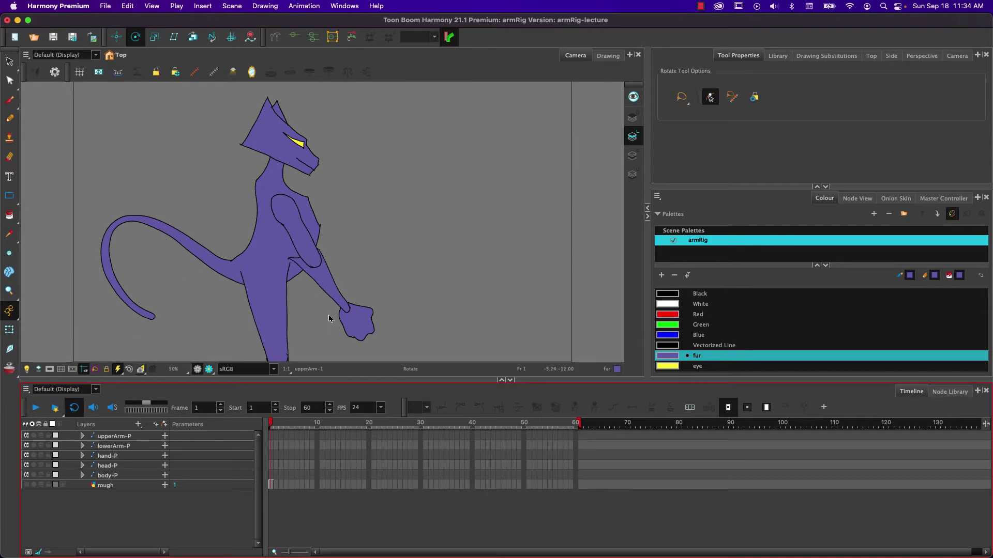
- Move the body peg's pivot to the hips with the Rotate tool and deselect it
left_click(254, 238)
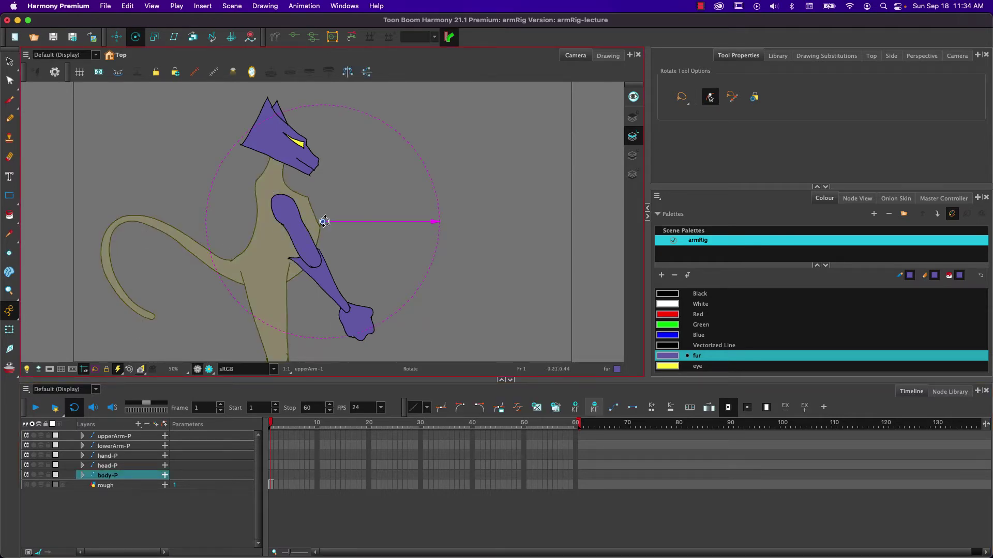
left_click_drag(324, 222, 265, 268)
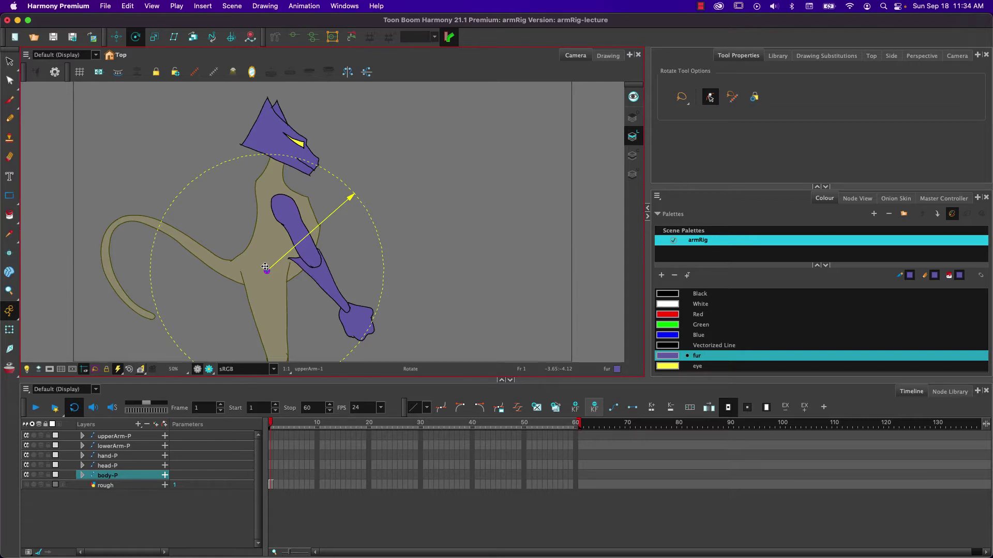
left_click(205, 207)
- Move the upper arm peg's pivot to the shoulder and the lower arm peg's pivot to the elbow
left_click(287, 213)
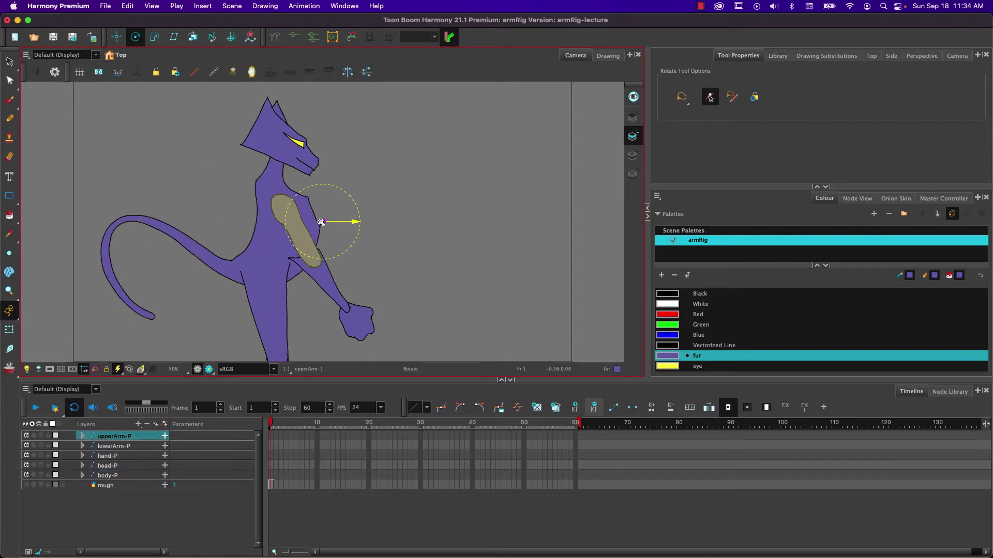
left_click_drag(323, 222, 283, 209)
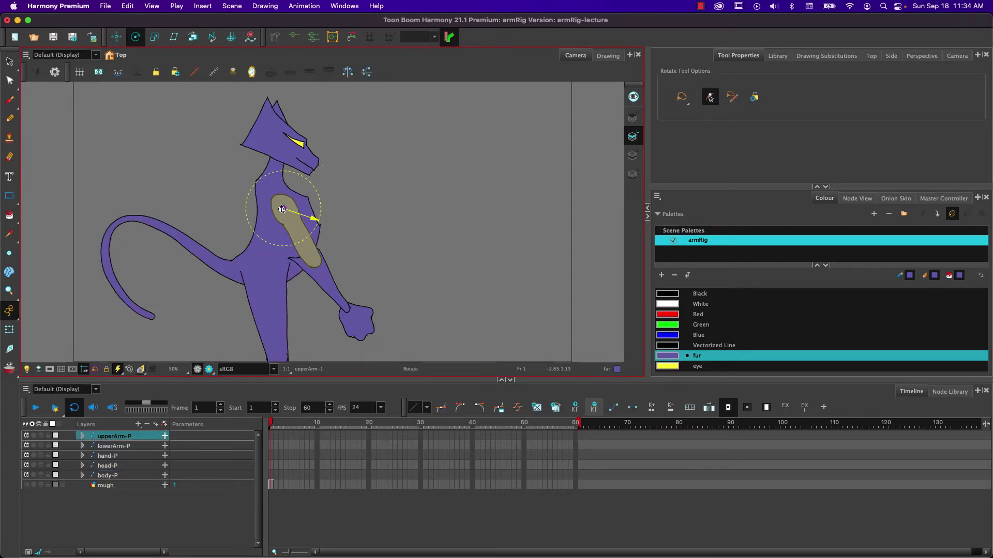
left_click(323, 277)
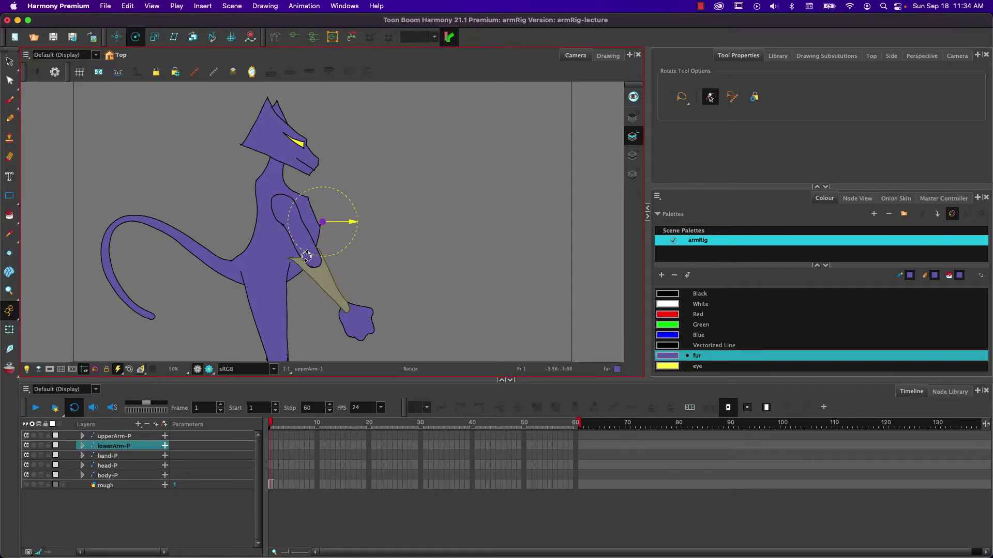
left_click_drag(326, 220, 321, 225)
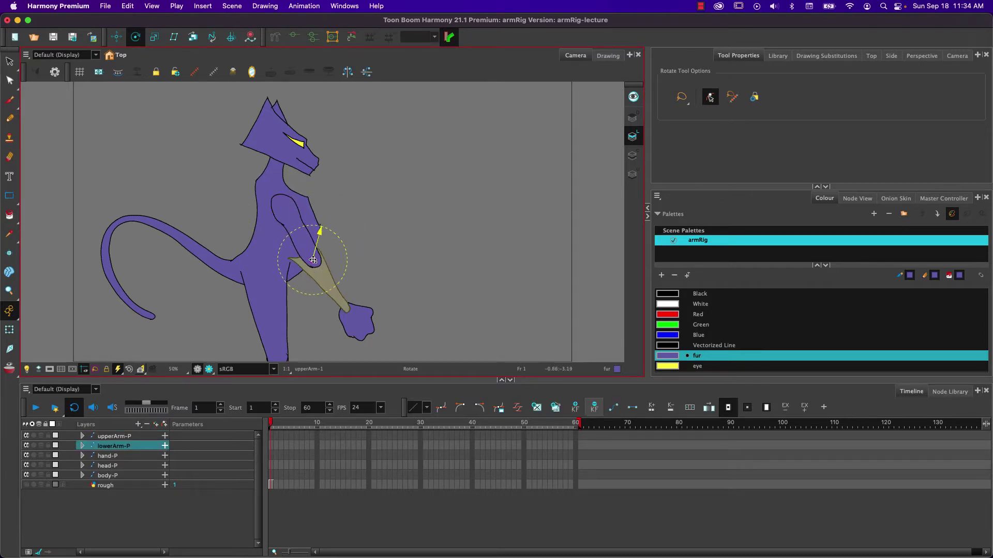
left_click(337, 297)
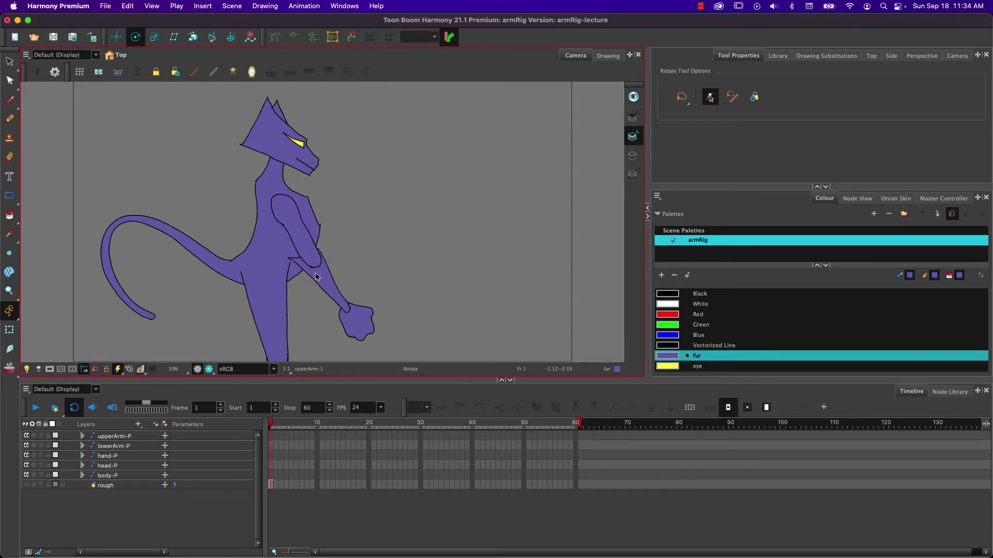
- Try rotating the upper arm about the shoulder and the lower arm about the elbow
left_click(292, 223)
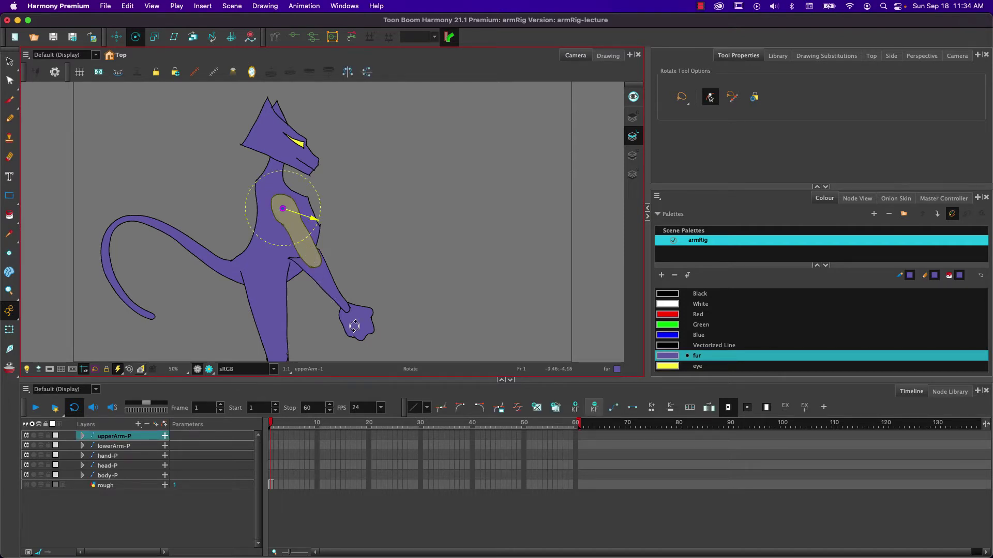
left_click(319, 272)
left_click(342, 308)
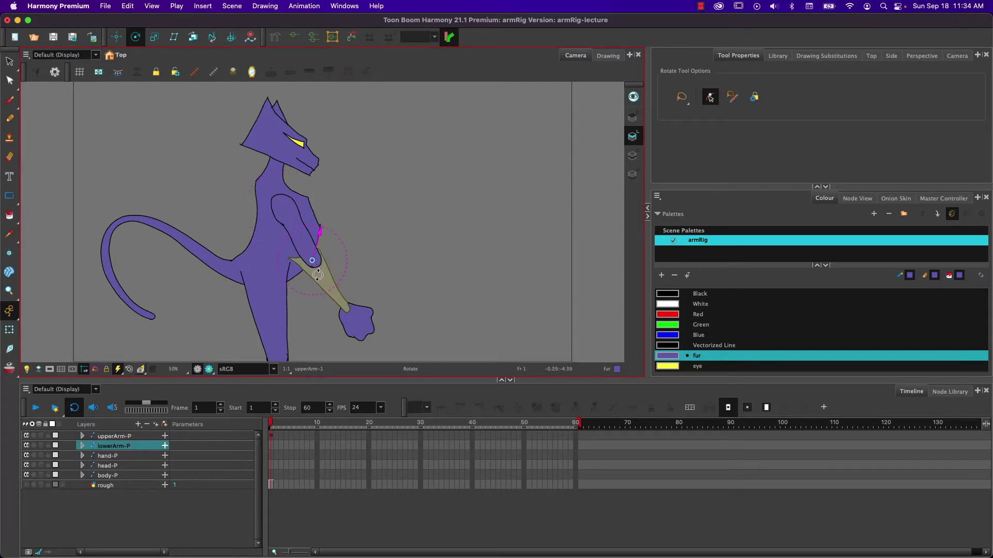
- Move the hand peg's pivot to the wrist and deselect it
left_click(355, 325)
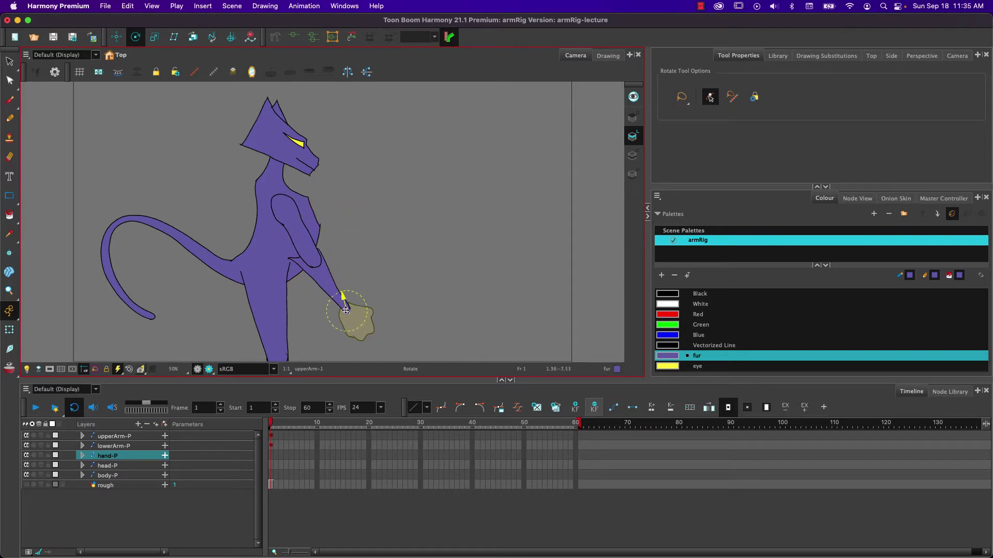
left_click(245, 180)
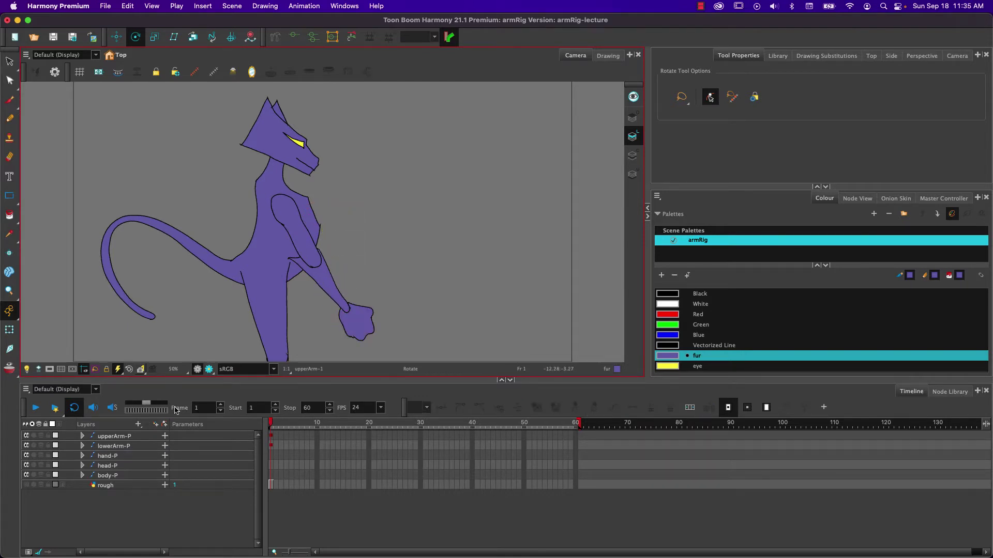
- Delete the frame 1 keyframes from the upper arm, lower arm and hand pegs, then clear the selection
left_click_drag(275, 456, 272, 436)
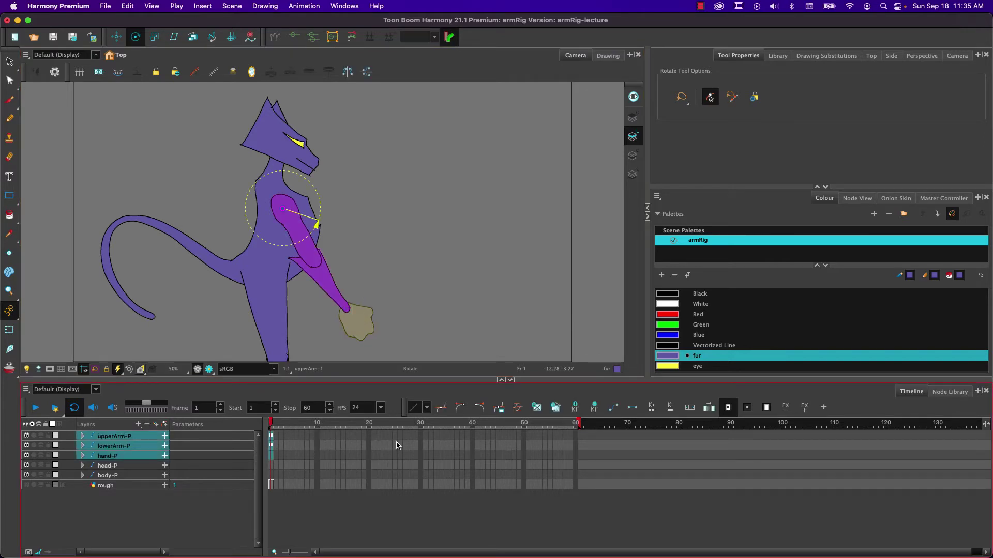
left_click(594, 407)
left_click(130, 516)
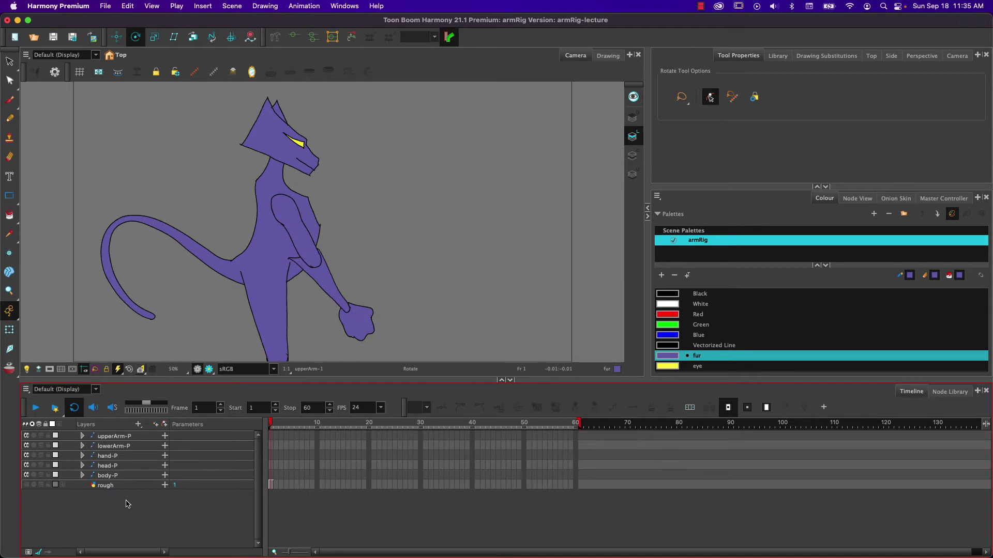
double_click(105, 456)
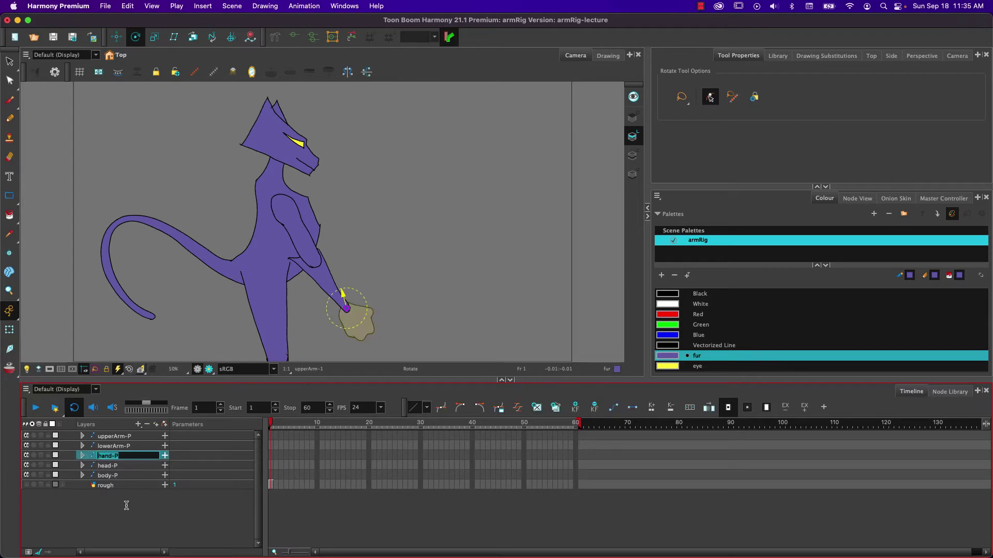
left_click(126, 506)
double_click(105, 456)
left_click(114, 502)
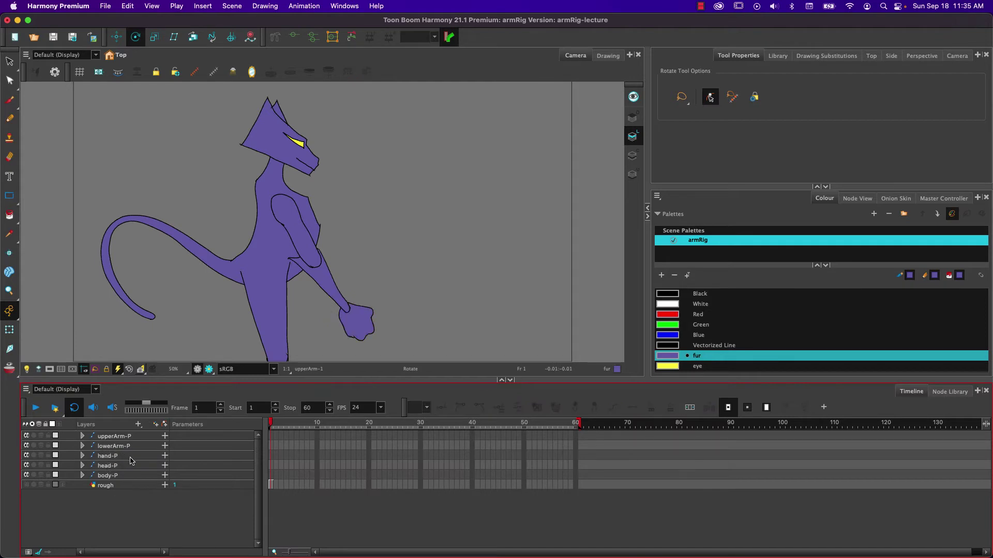
left_click(130, 457)
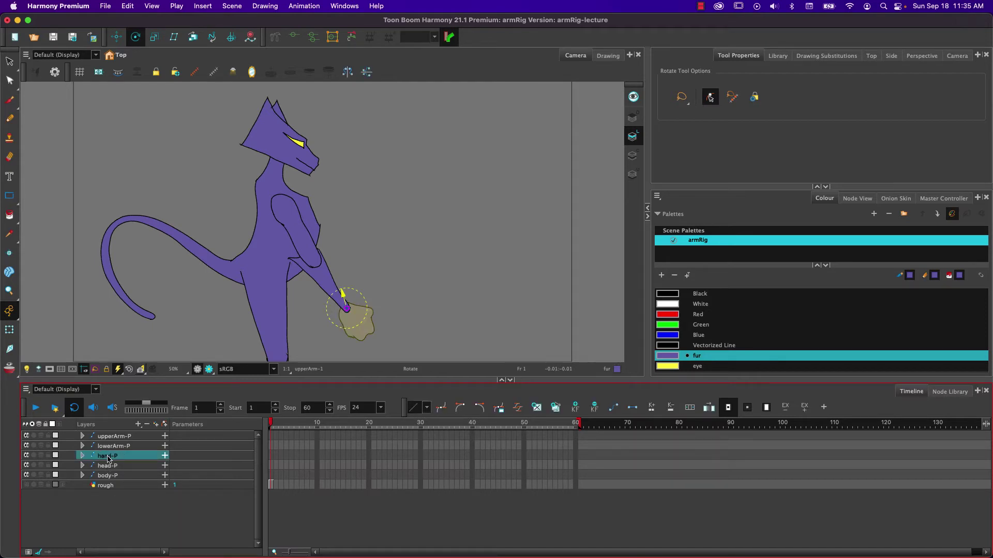
left_click(119, 520)
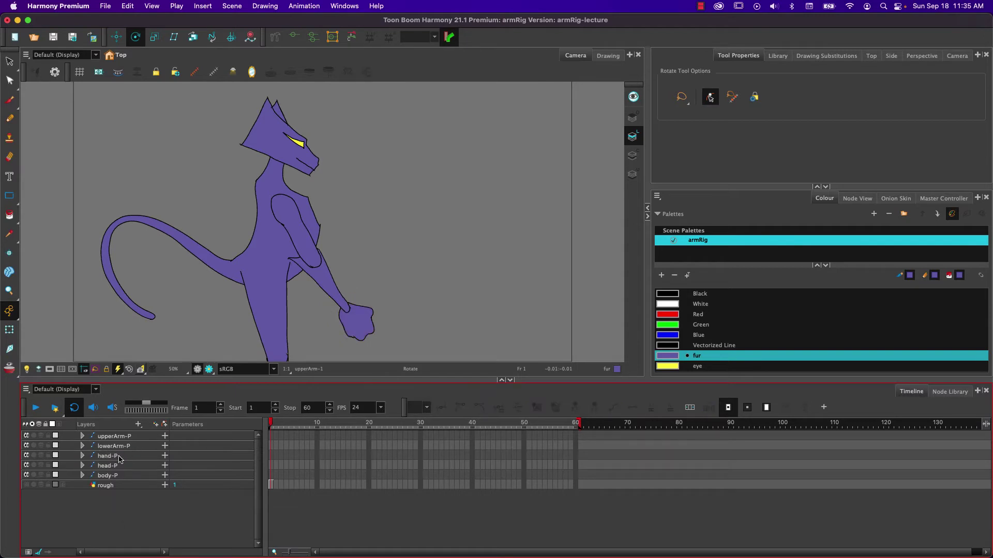
- Parent the hand-P peg to lowerArm-P, and lowerArm-P to upperArm-P, to chain the arm together
left_click(119, 458)
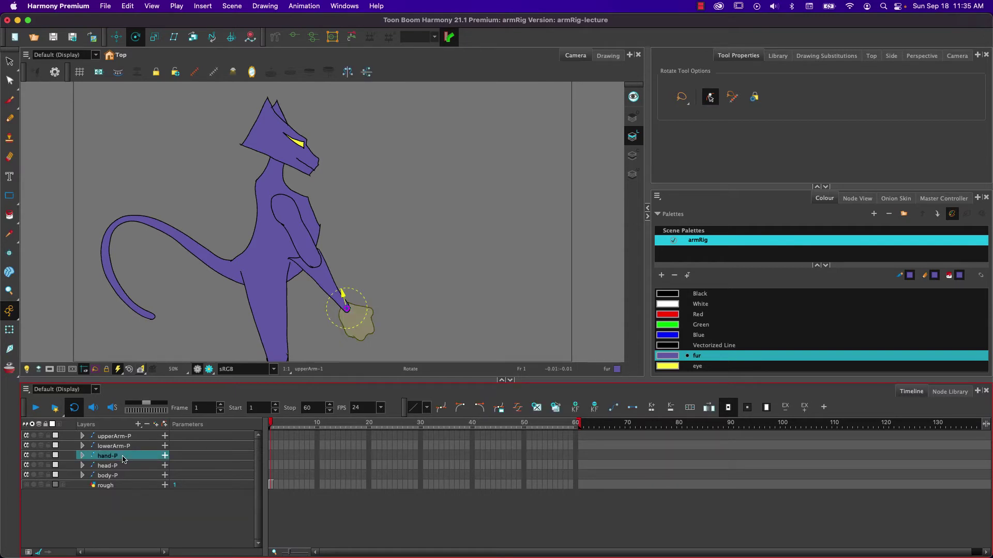
left_click_drag(123, 458, 124, 447)
left_click_drag(124, 449, 124, 449)
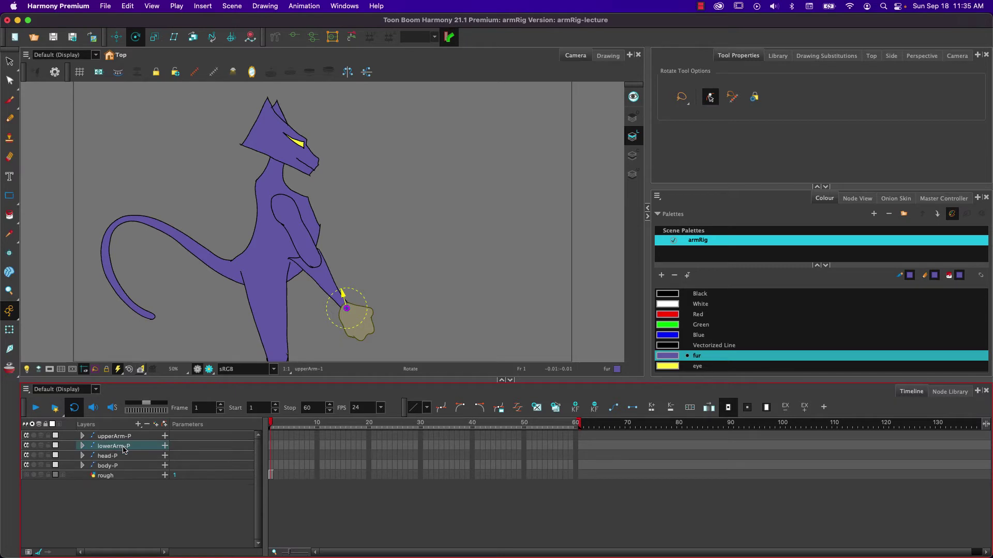
left_click_drag(125, 449, 124, 439)
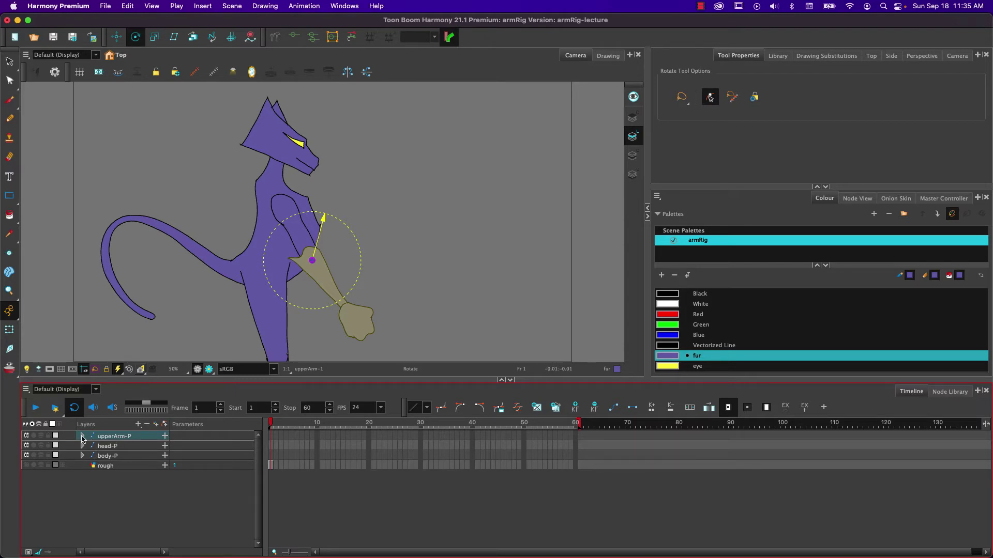
- Expand upperArm-P, lowerArm-P and hand-P to review how the arm pegs and drawings are nested
left_click(81, 438)
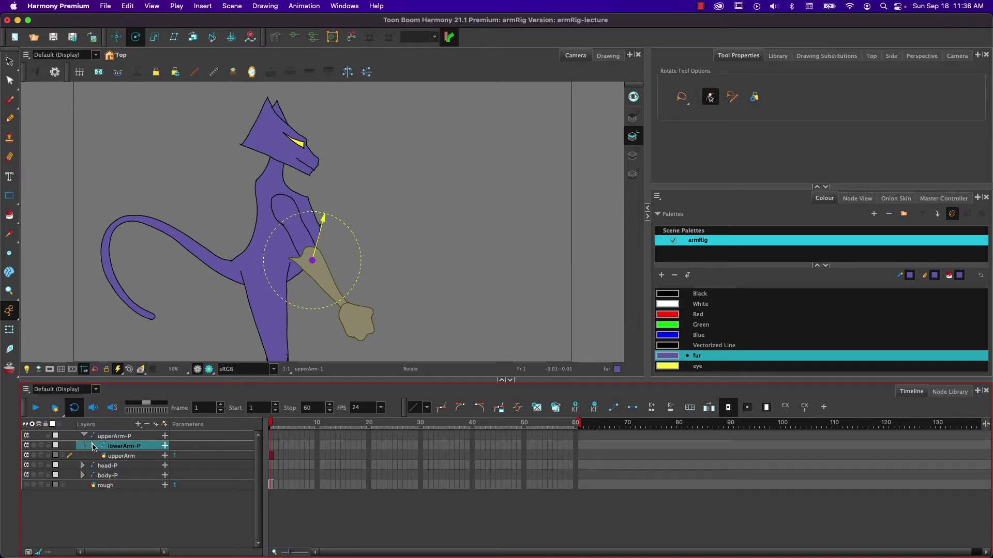
left_click(93, 446)
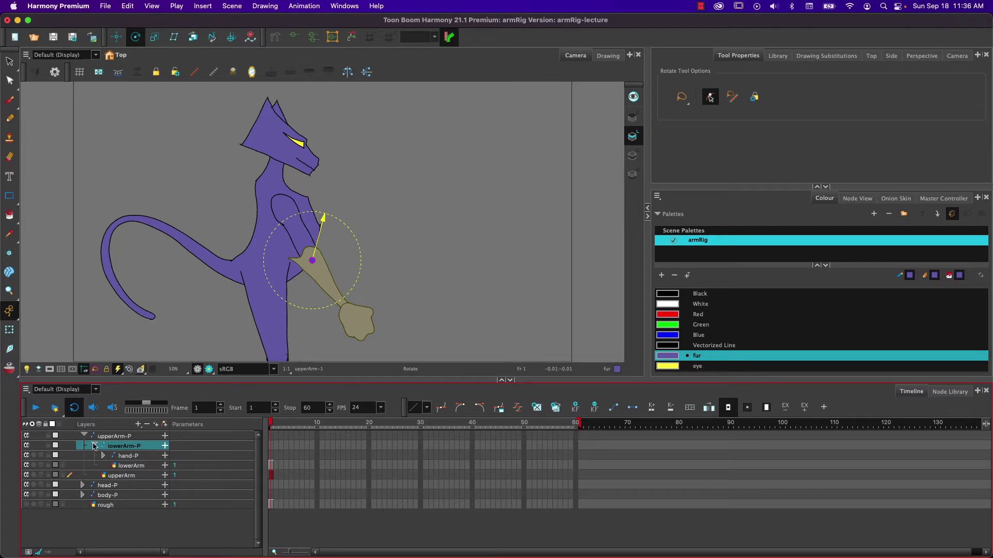
left_click(95, 446)
left_click(95, 446)
left_click(105, 455)
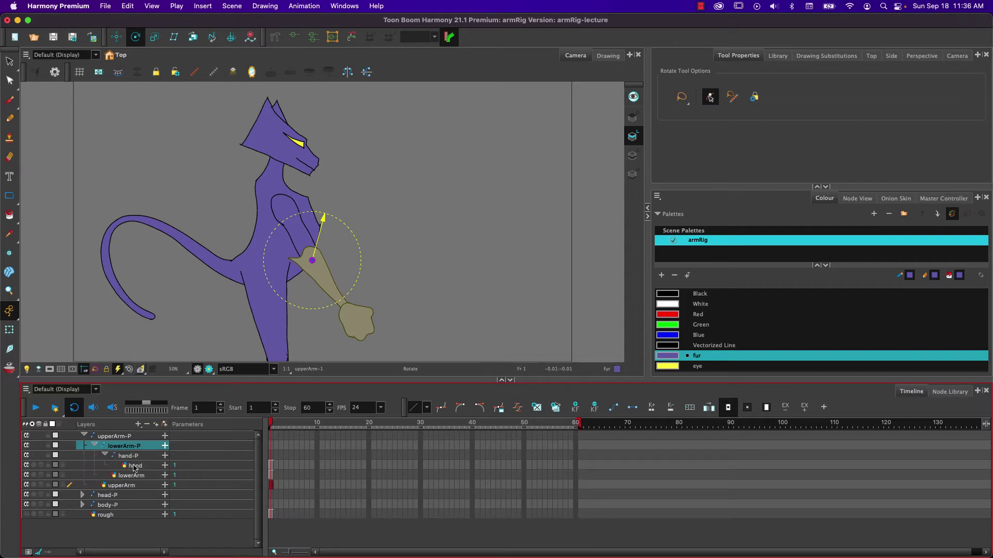
- Try rotating the whole arm about the shoulder with the upperArm-P peg, and undo the rotation
left_click(115, 437)
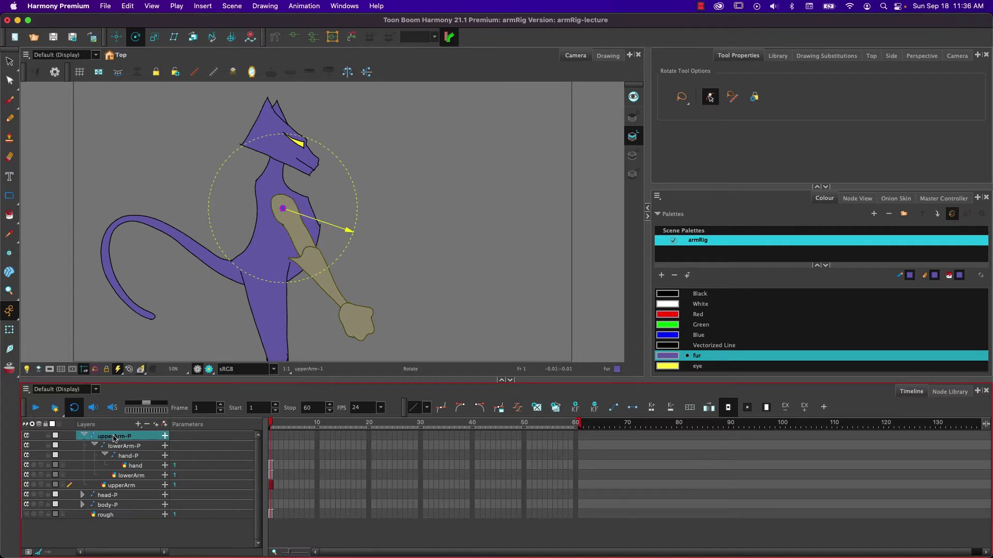
left_click_drag(375, 277, 425, 187)
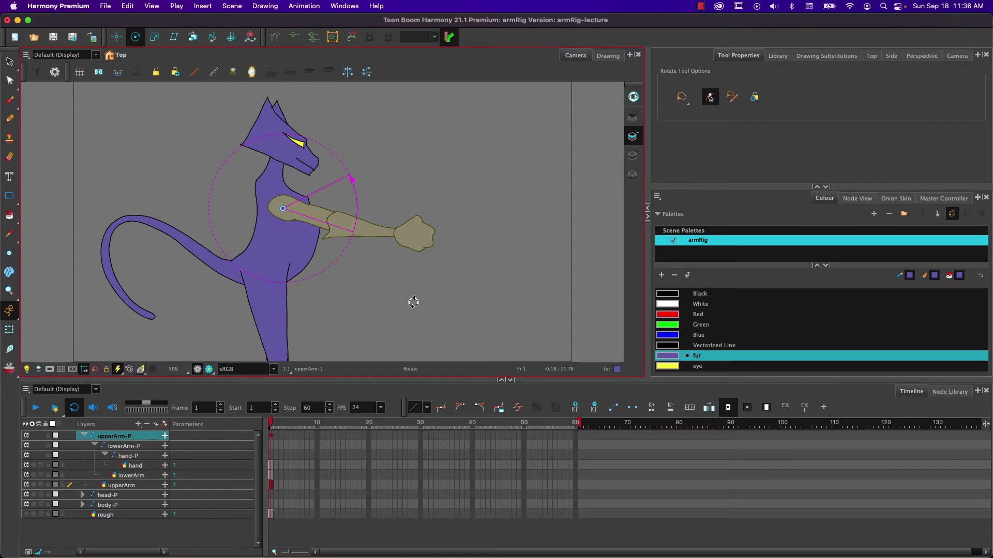
key("super+z")
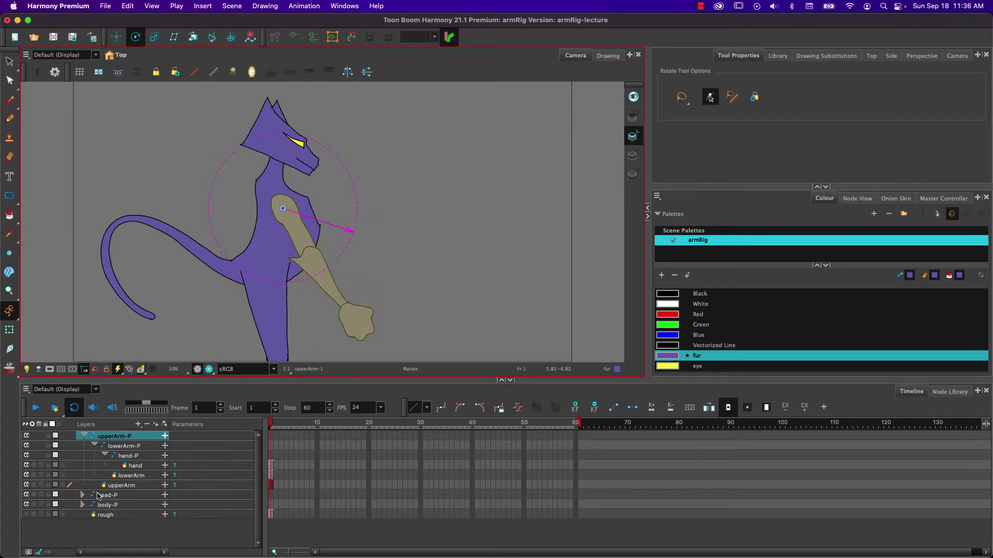
- Collapse upperArm-P and parent both upperArm-P and head-P to the body-P peg
left_click(86, 436)
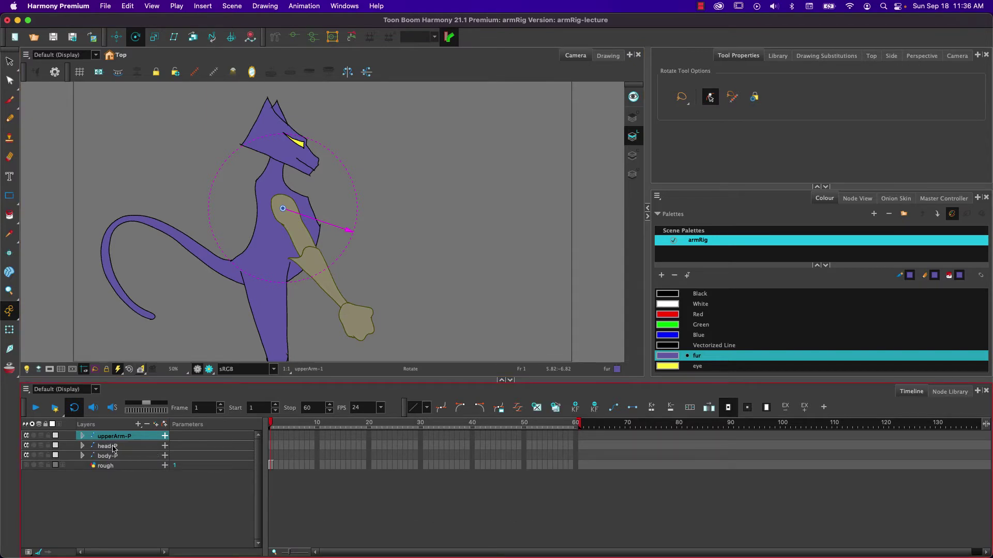
left_click(107, 446, "shift")
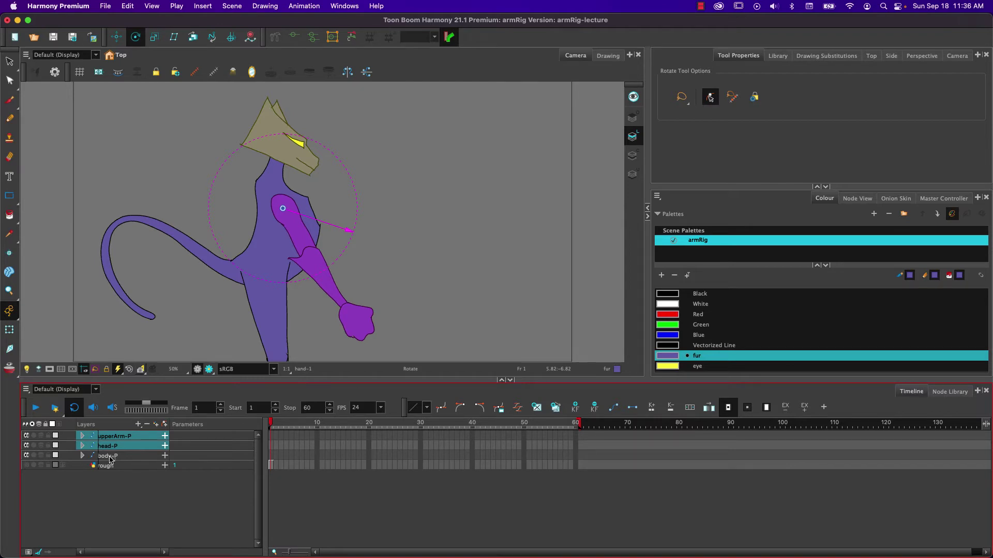
left_click_drag(109, 459, 109, 461)
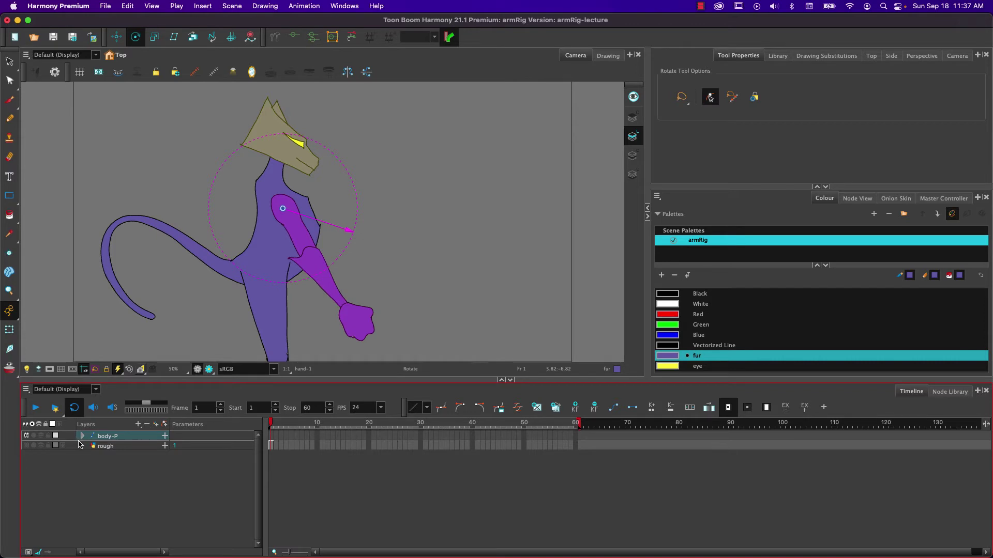
- With the Transform tool, select the arm, the body and the head in turn to check which parts each peg carries
left_click(9, 329)
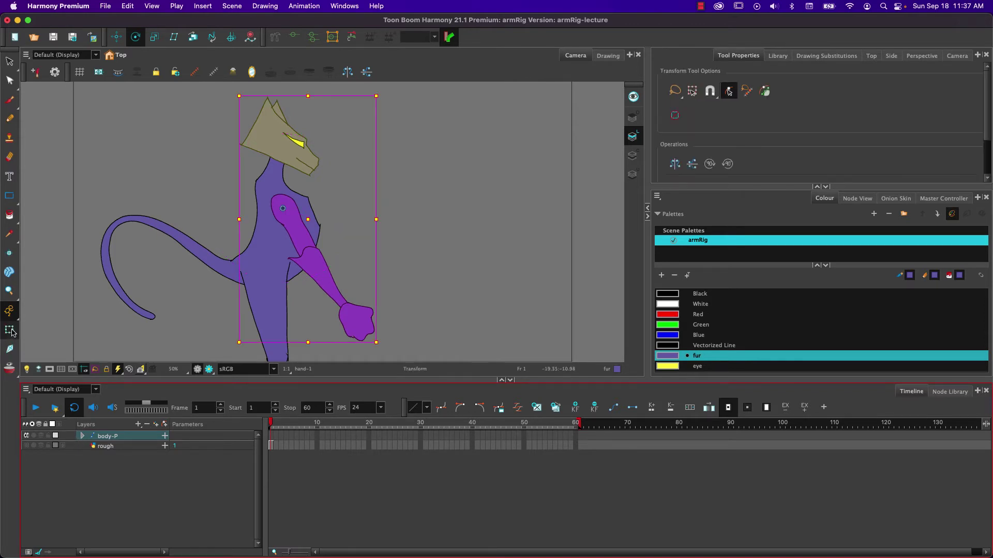
left_click(424, 316)
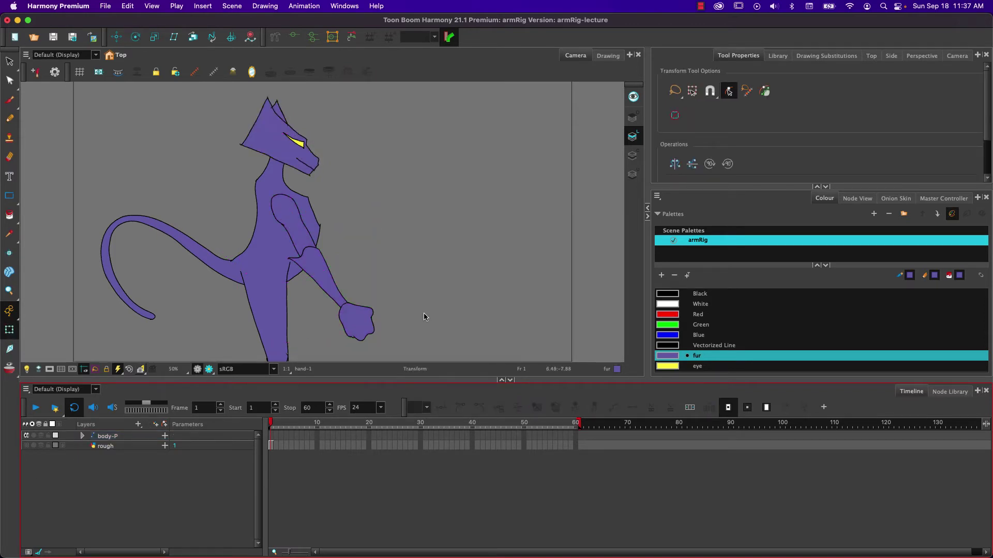
left_click(294, 225)
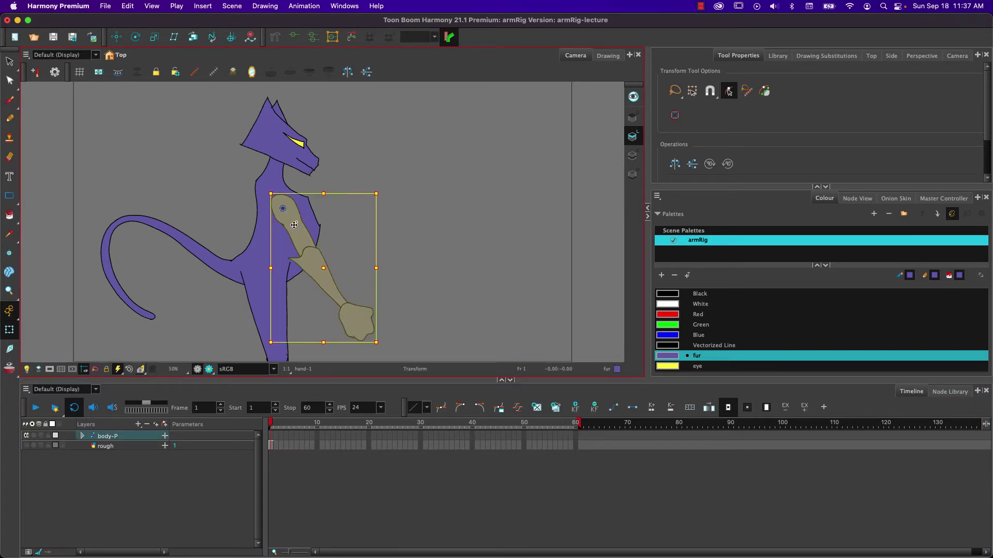
left_click(242, 269)
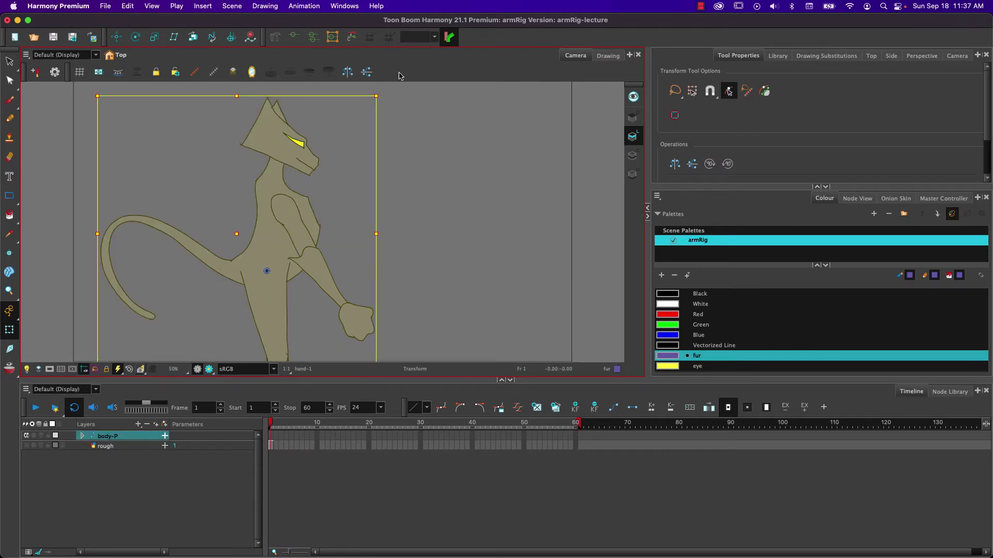
left_click(350, 101)
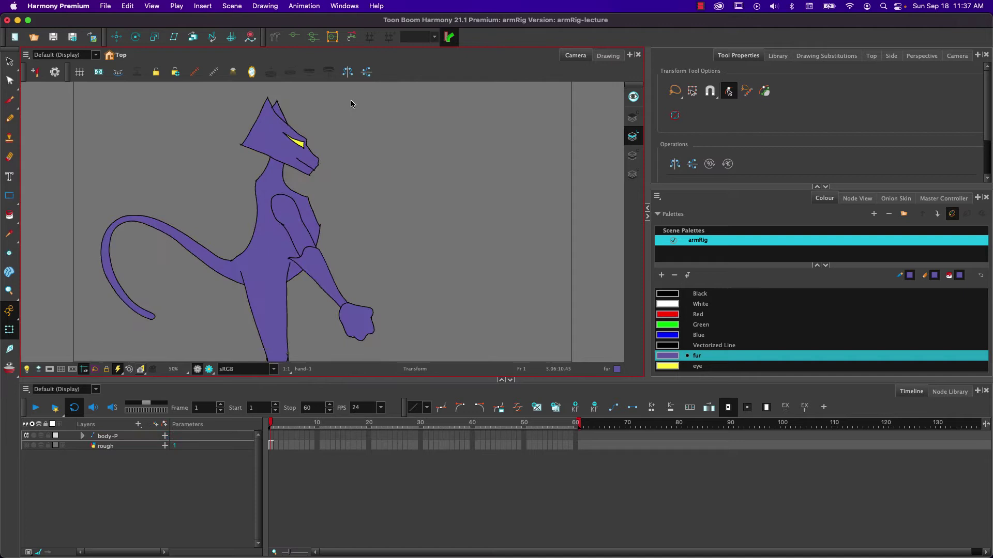
left_click(268, 133)
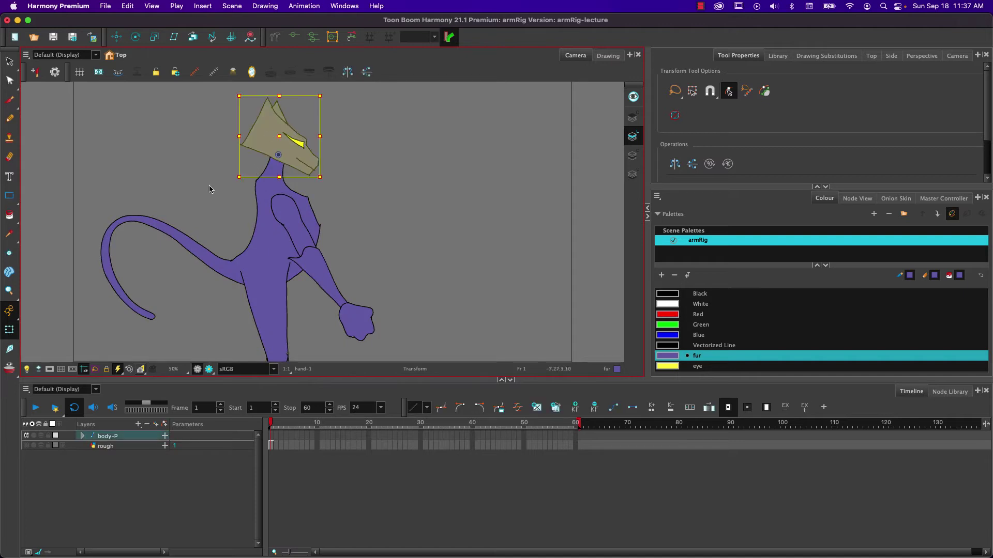
- Expand body-P and try a raised arm pose by rotating the upper arm, lower arm and hand about their joints
left_click(82, 437)
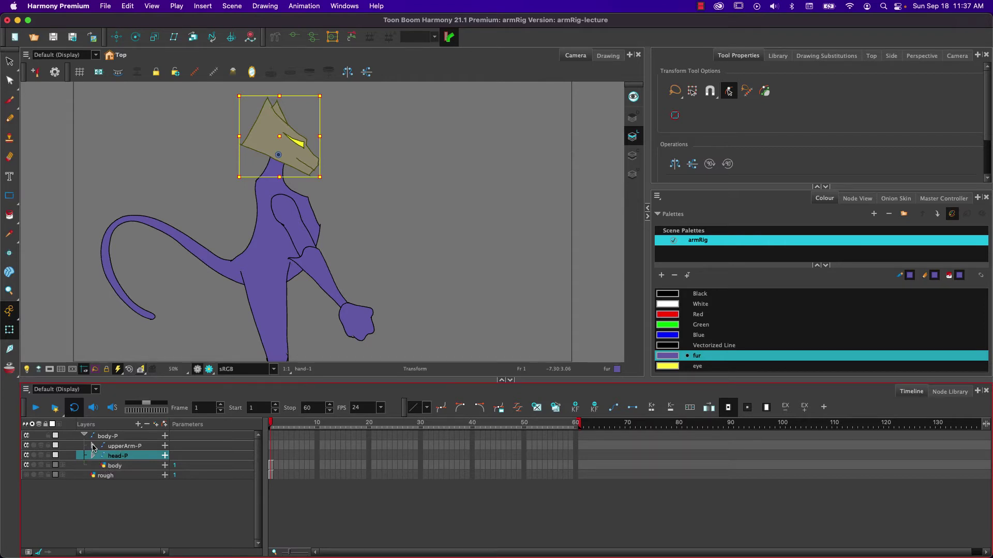
left_click(299, 231)
left_click_drag(262, 190, 237, 214)
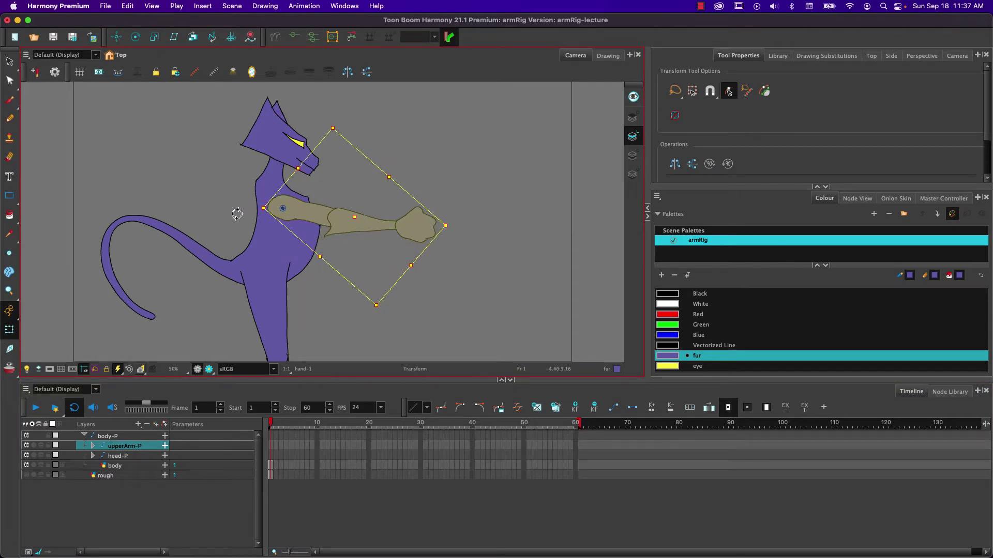
left_click(359, 225)
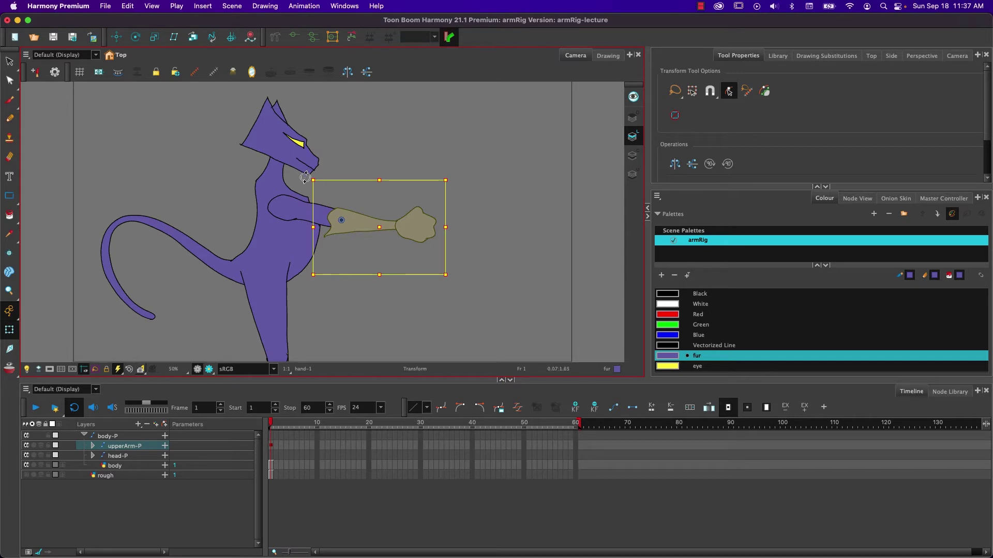
left_click_drag(305, 176, 299, 206)
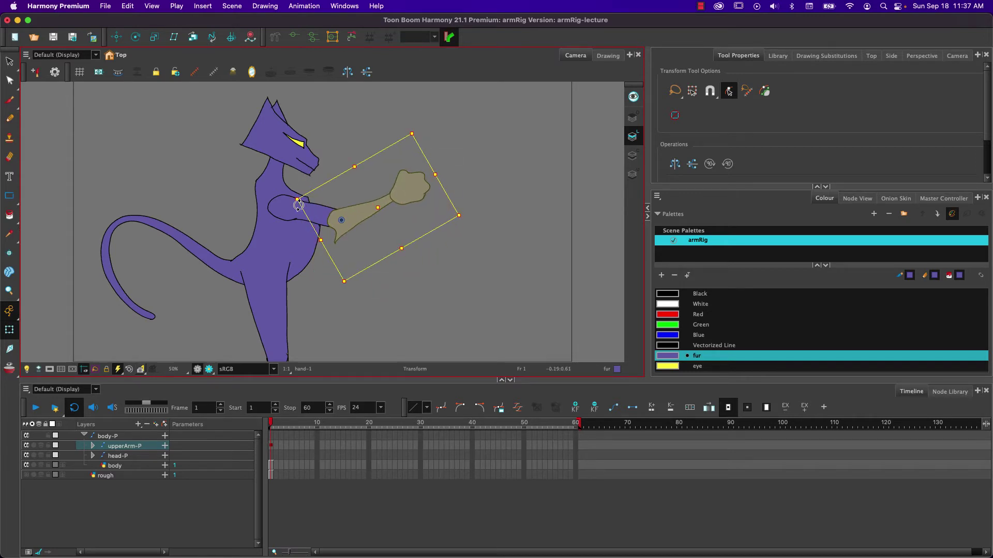
left_click(407, 189)
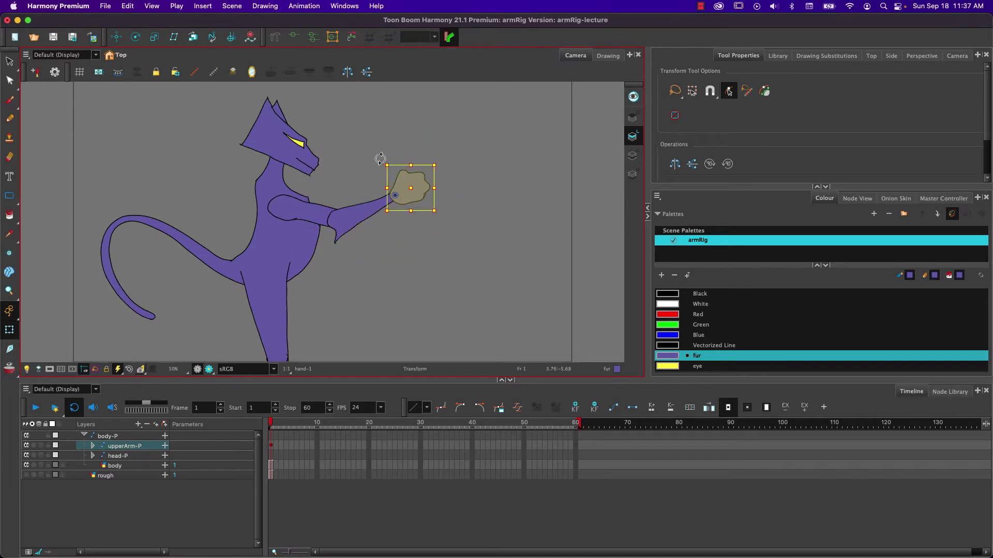
left_click_drag(380, 158, 356, 195)
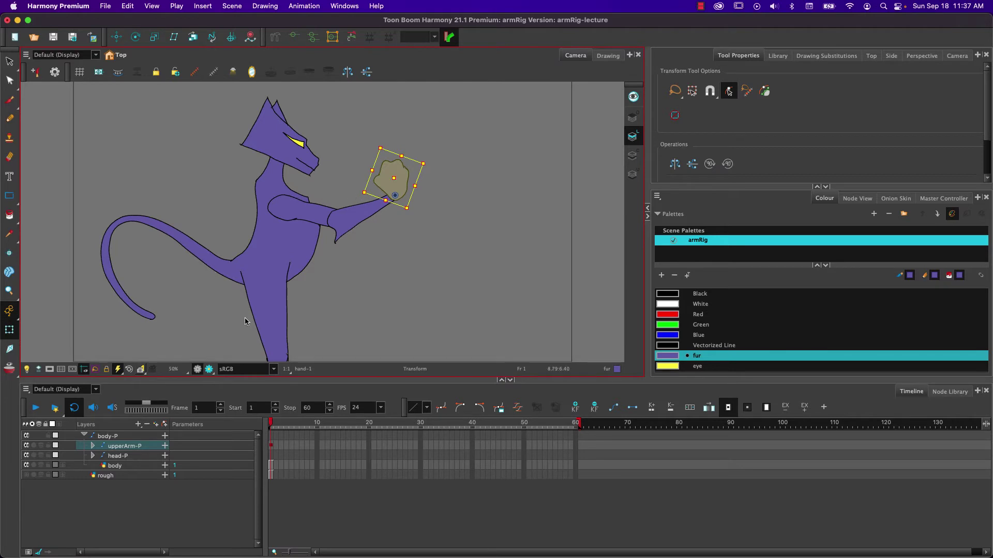
- Delete the arm's frame 1 keyframe to restore the original pose, and clear the selection
left_click(270, 446)
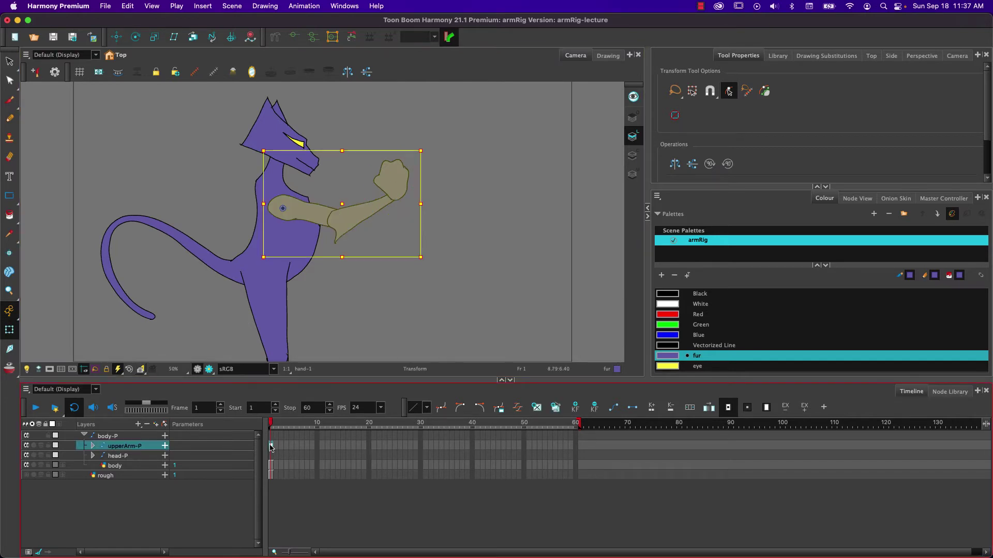
left_click(595, 407)
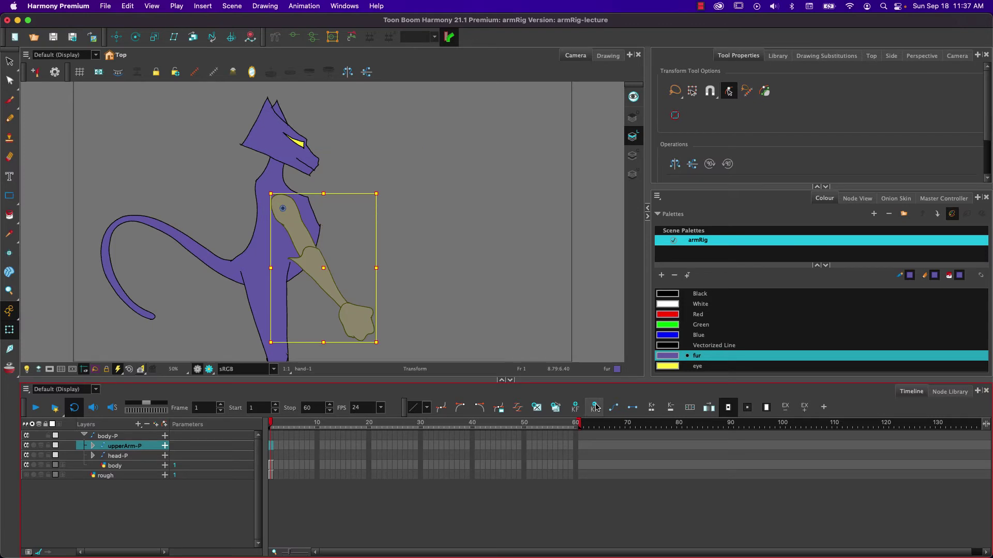
left_click(188, 314)
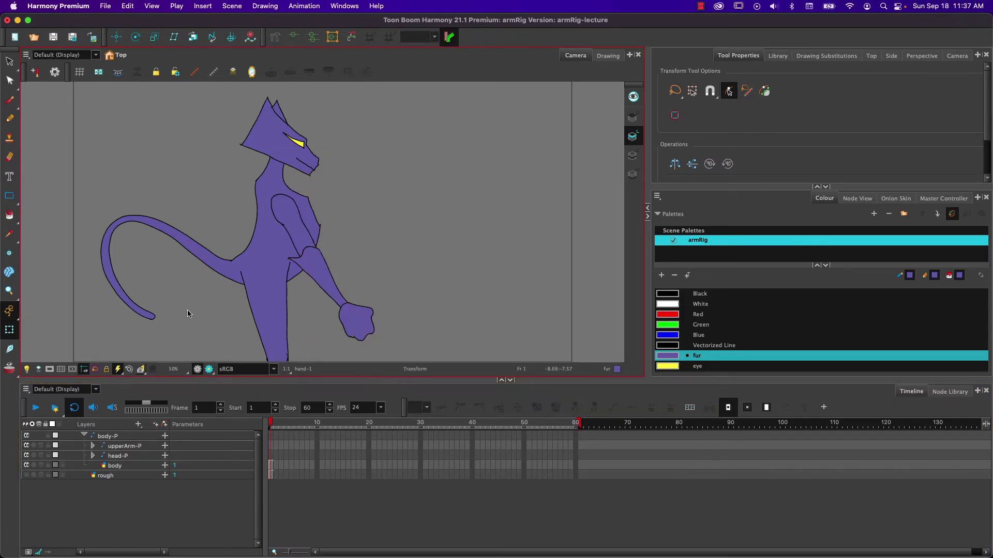
- Collapse body-P and select the body, head, upper arm, lower arm and hand in turn to check their pivots
left_click(84, 436)
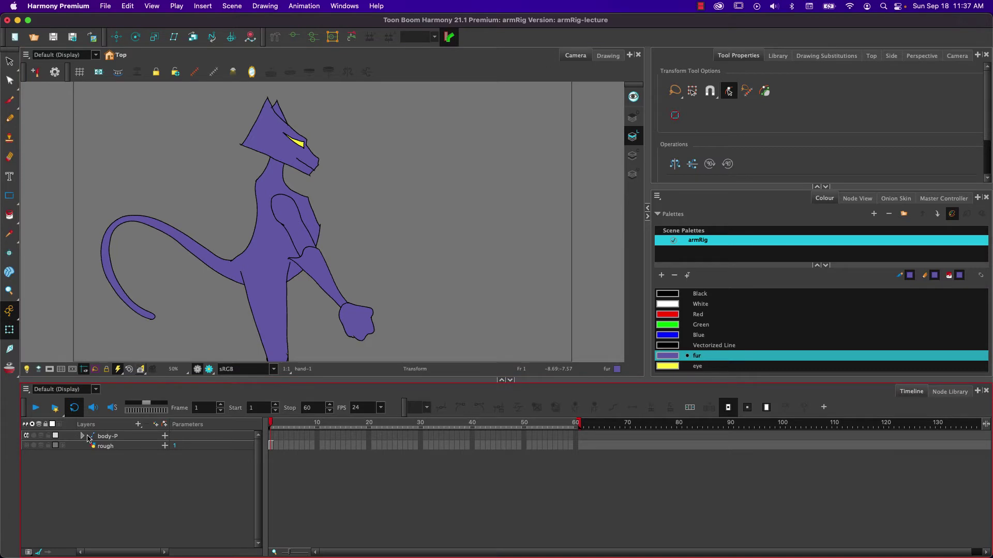
left_click(265, 230)
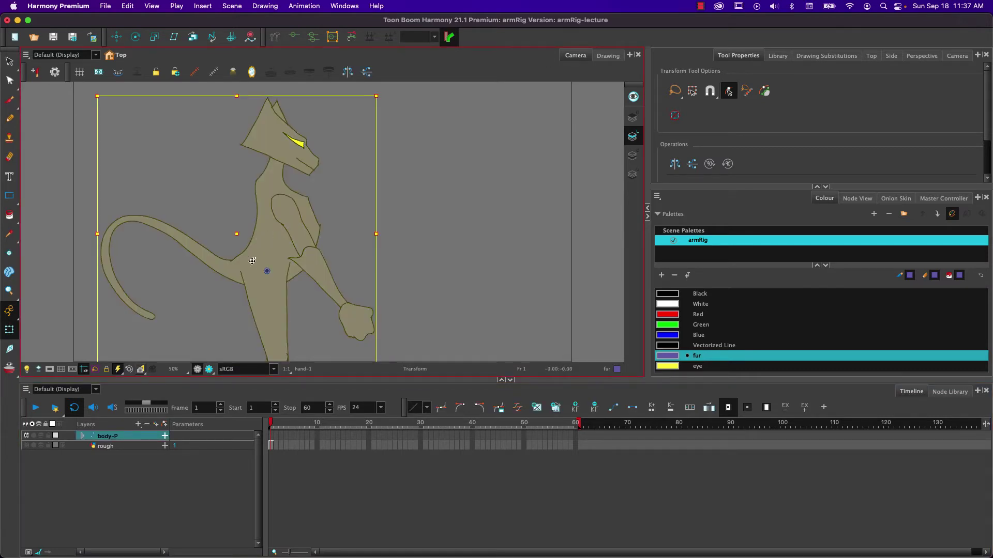
left_click(275, 136)
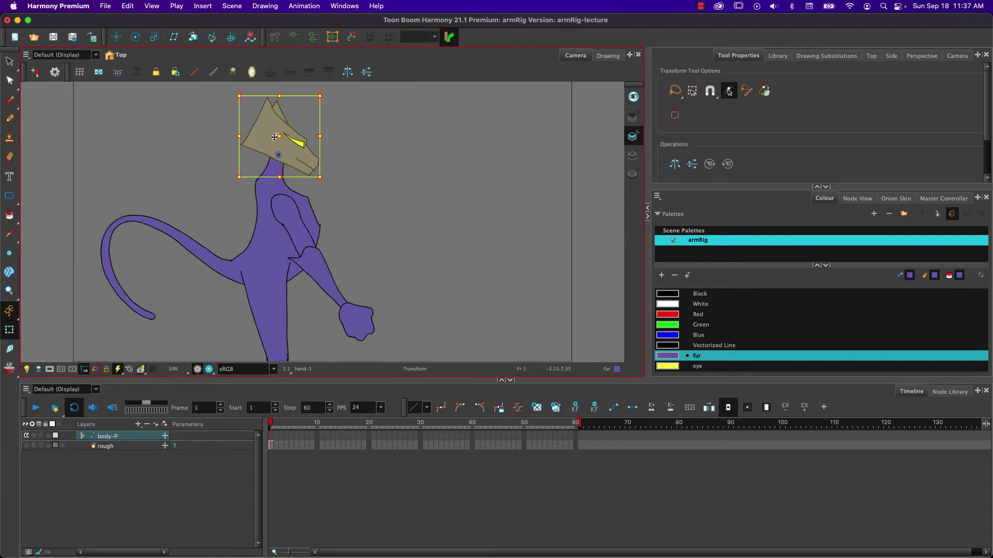
left_click(297, 220)
left_click(313, 259)
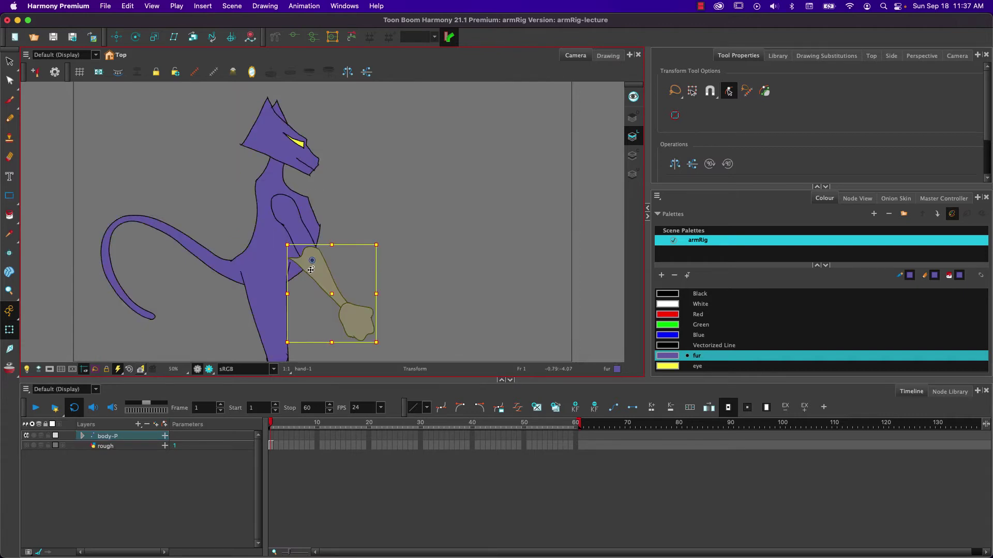
left_click(356, 324)
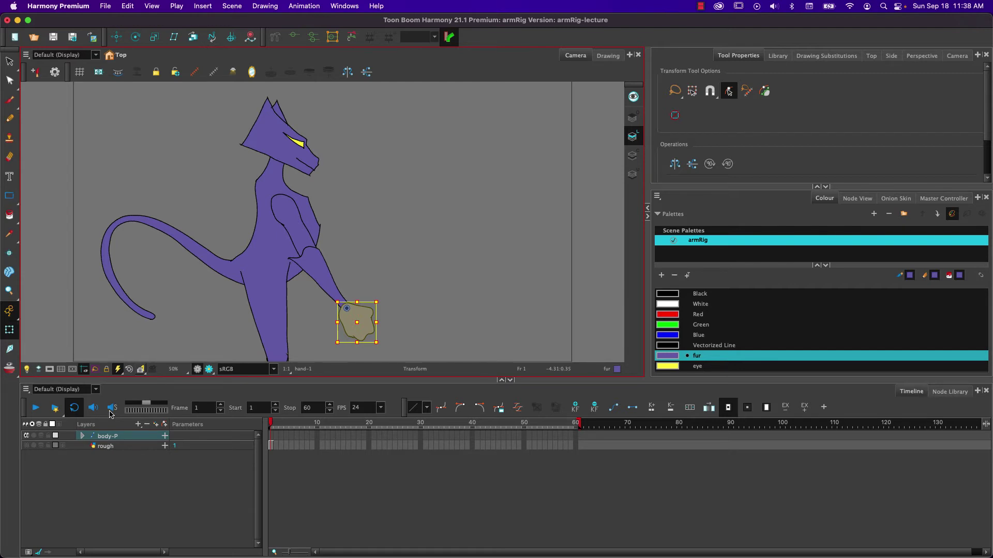
- Extend the scene's stop frame to 129 and the exposure of the drawings under body-P to that frame
left_click(110, 411)
left_click_drag(580, 425, 939, 414)
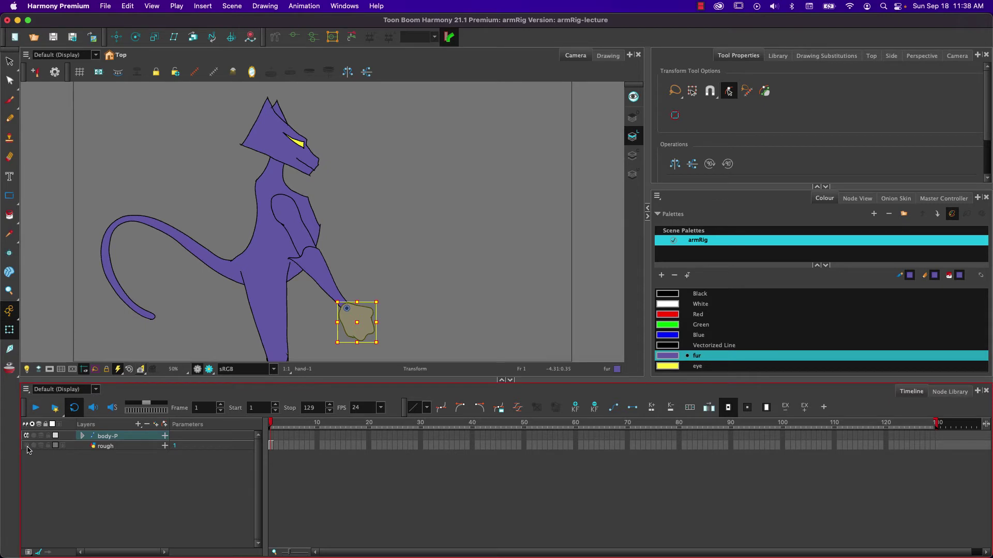
left_click(932, 434)
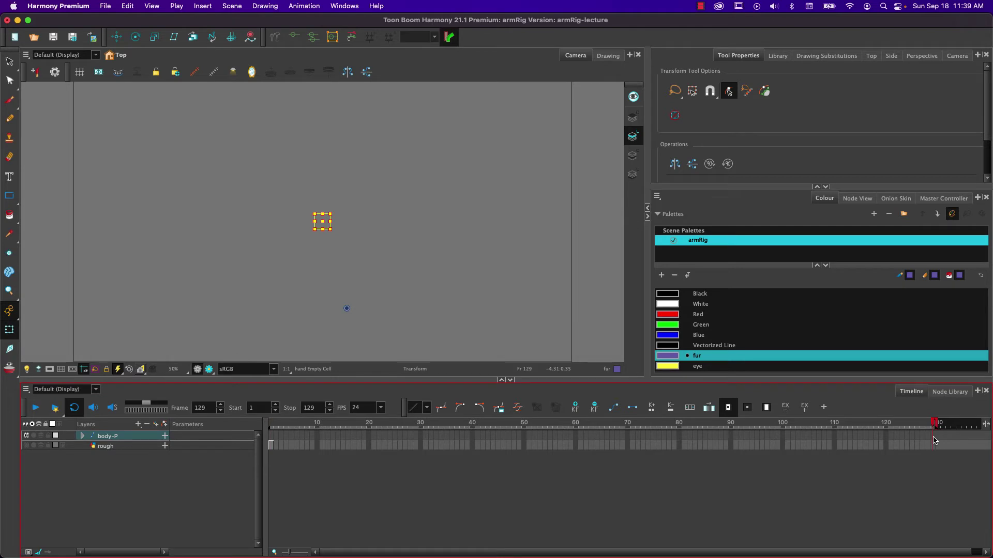
left_click(934, 439)
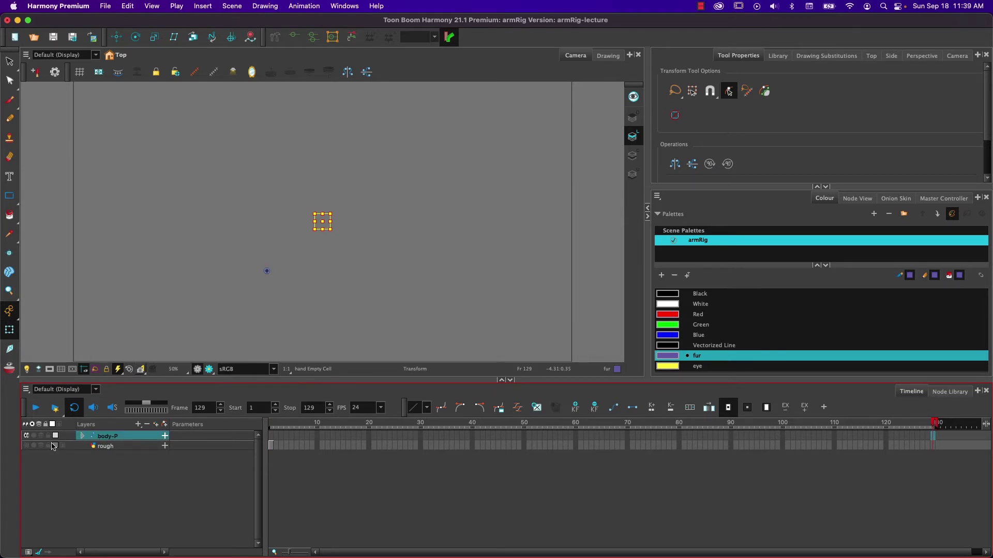
left_click(82, 437)
left_click(82, 437)
key("F5")
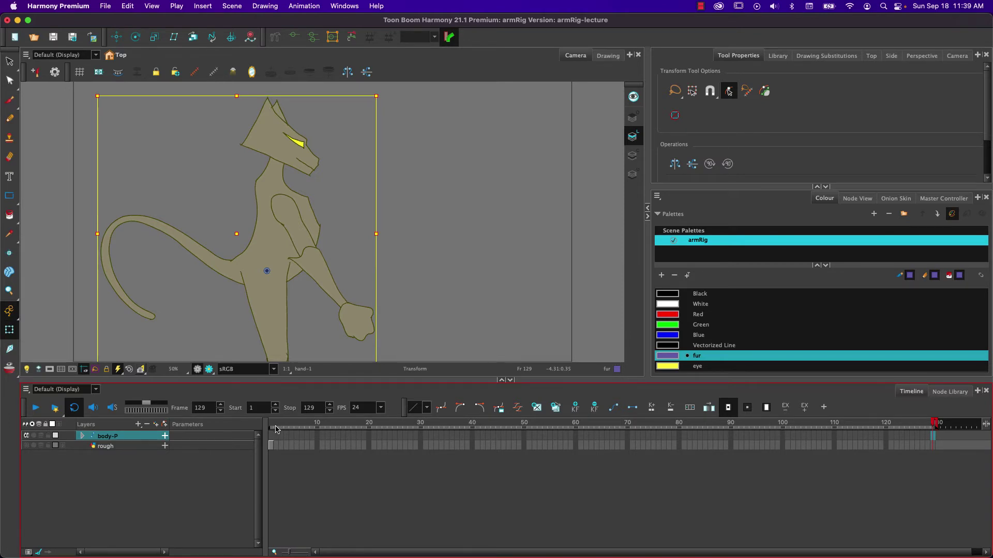
- Add keyframes to the collapsed body-P hierarchy at frames 1 and 9
left_click(571, 436)
key("shift+comma")
left_click(313, 437)
key("F6")
- Select the whole arm and the hand separately at frame 9 to examine what each peg controls
left_click(166, 173)
left_click(285, 218)
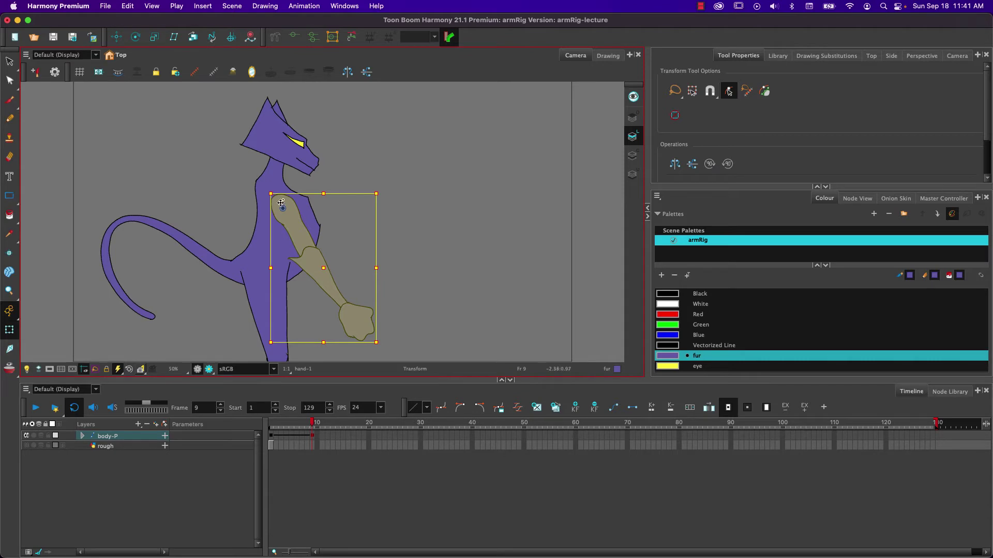
left_click(408, 315)
left_click(353, 324)
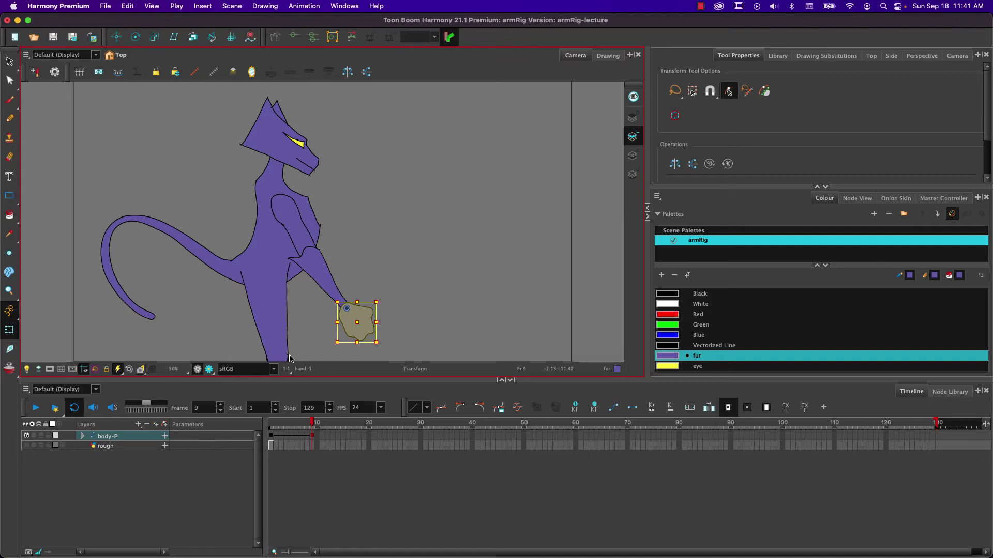
- Move the selection up and down the arm hierarchy between hand, forearm, whole arm and body to examine the parent-child order
key("b")
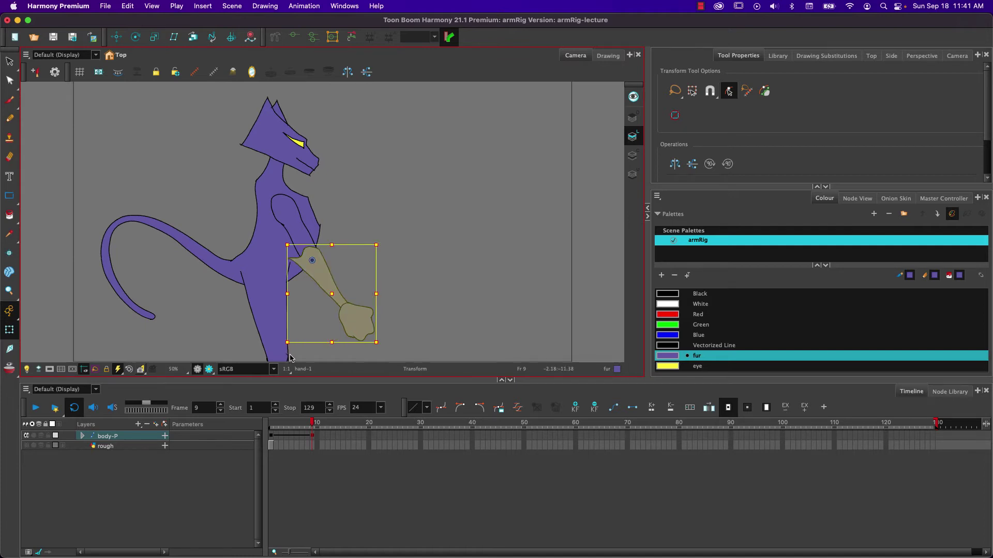
key("b")
key("b")
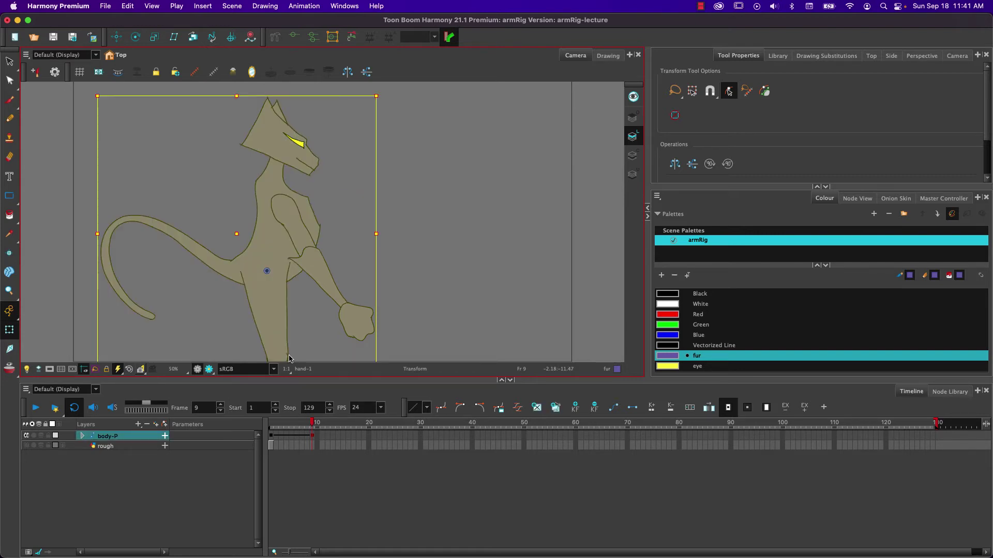
key("shift+b")
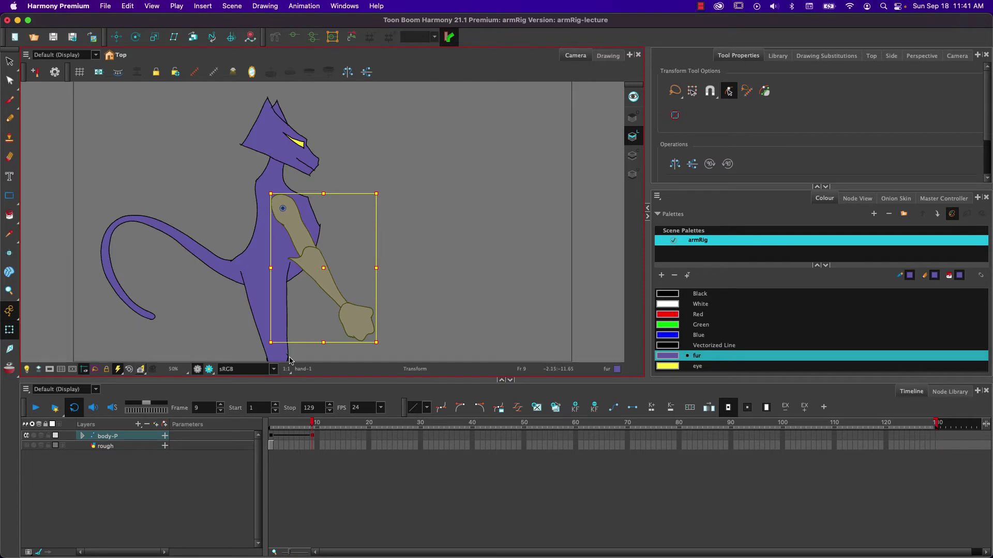
key("shift+b")
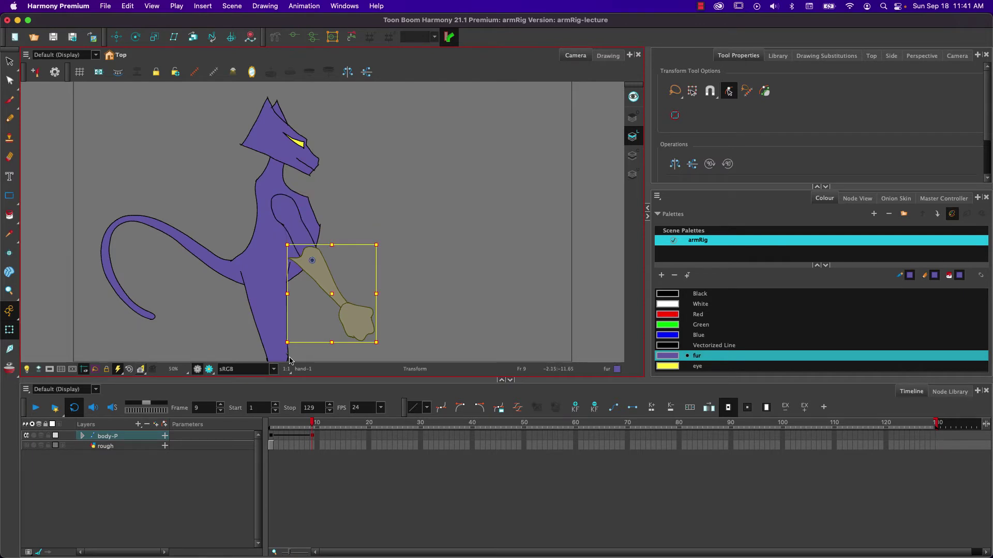
key("shift+b")
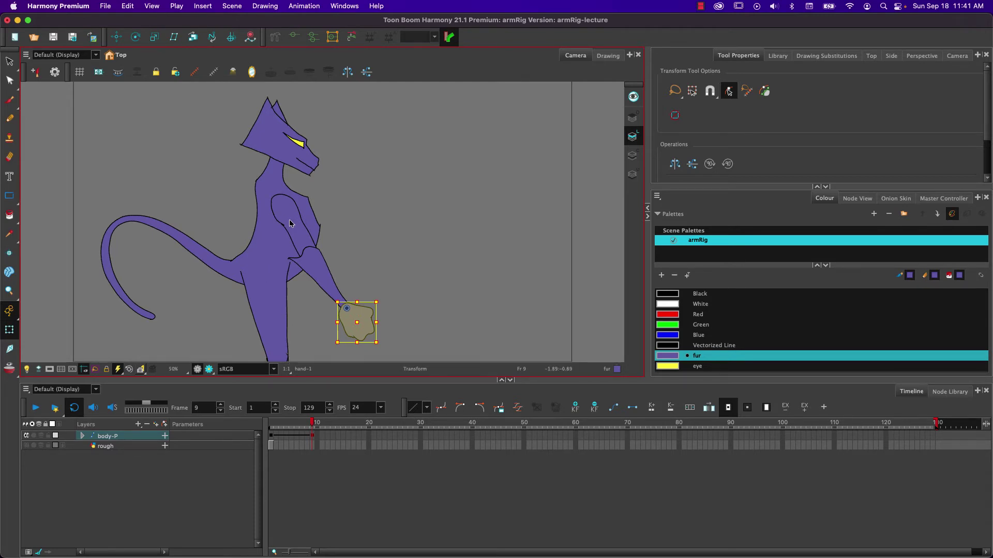
key("b")
key("b")
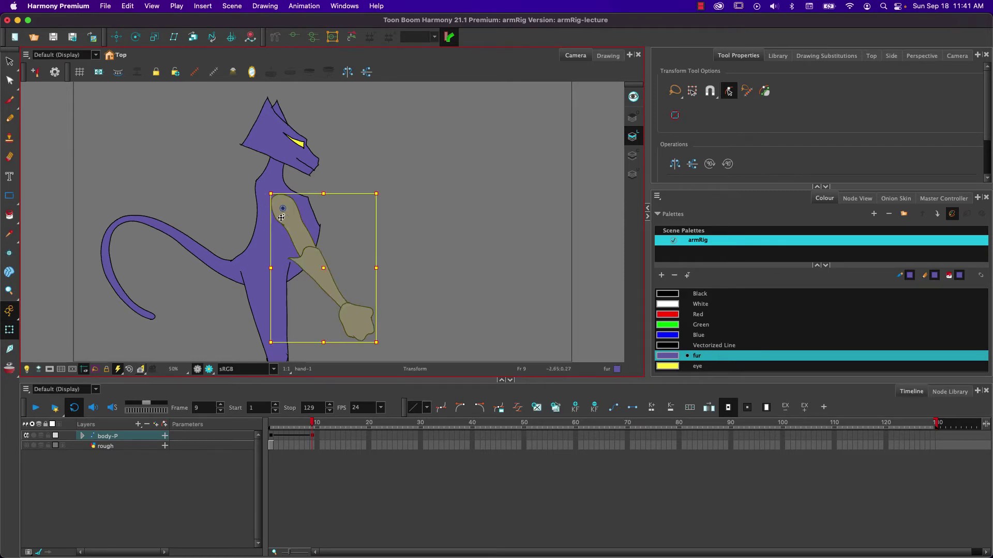
- Select the whole arm at frame 9 and rotate it forward and up about the shoulder pivot
left_click(224, 173)
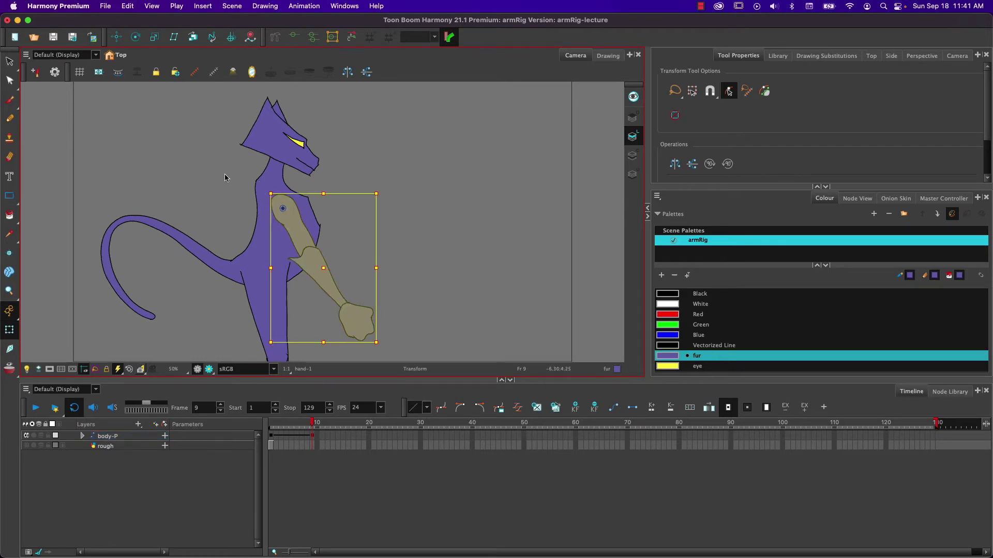
left_click(293, 226)
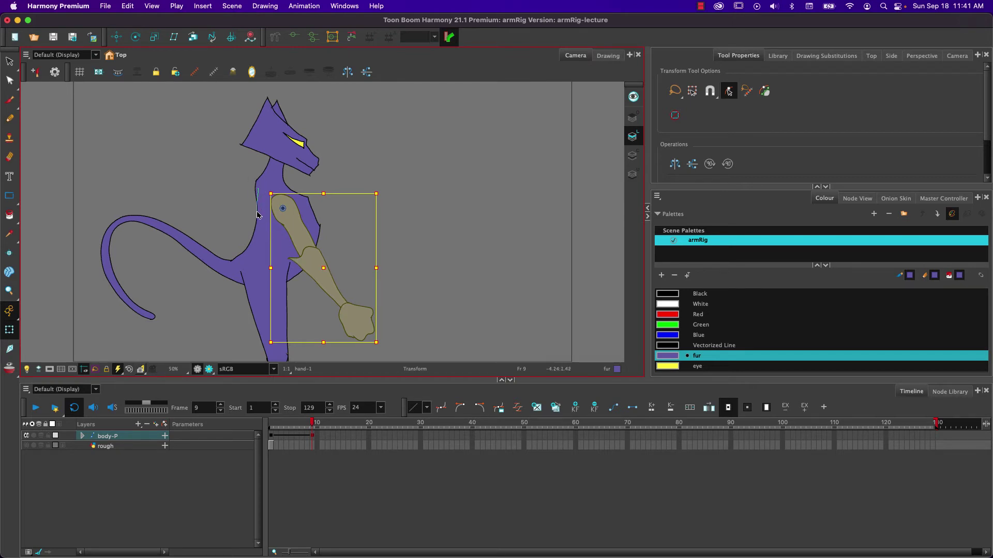
left_click(261, 228)
left_click(217, 191)
left_click(289, 224)
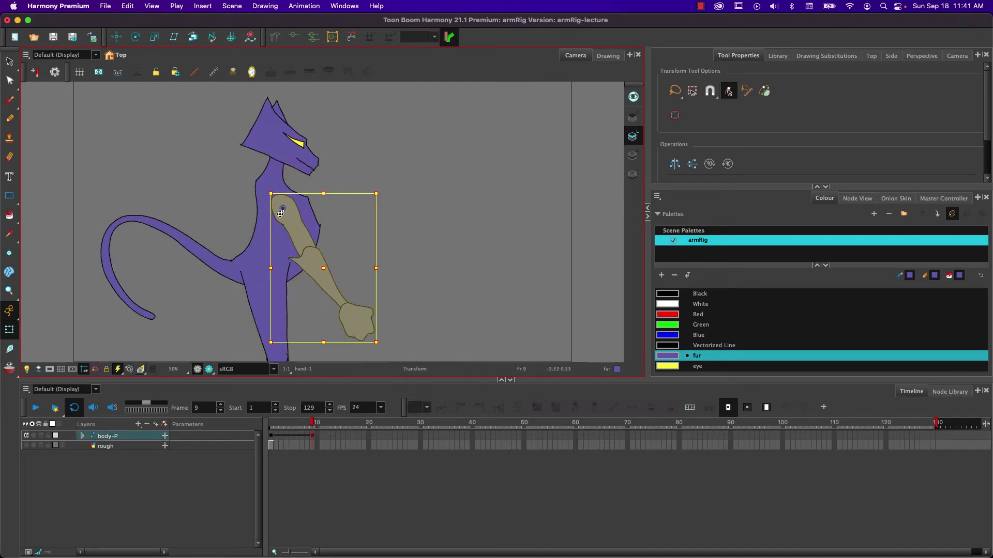
left_click_drag(264, 189, 253, 203)
key("ctrl+z")
- Rotate the forearm upward about the elbow at frame 9 and adjust the hand's angle about the wrist for an outstretched arm pose
left_click(335, 240)
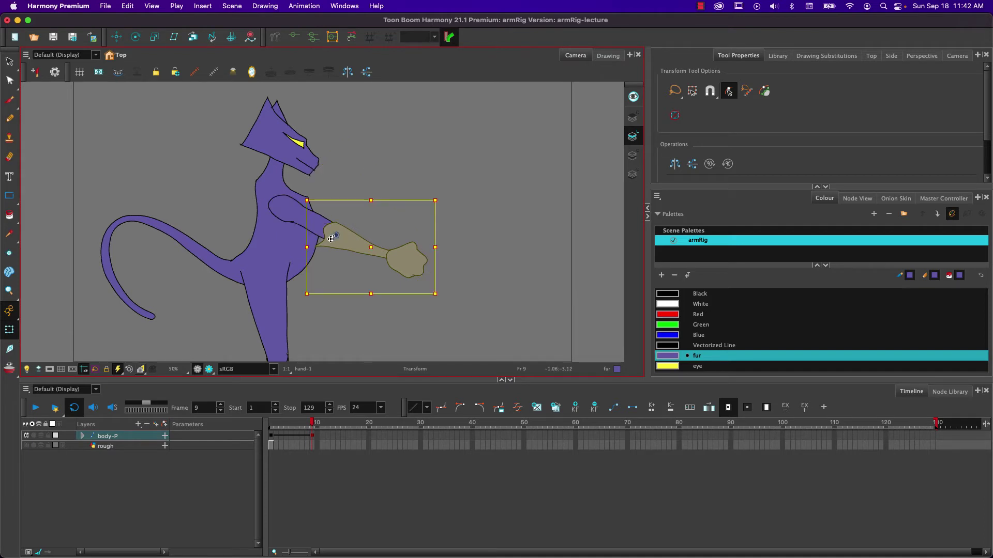
left_click_drag(298, 195, 295, 213)
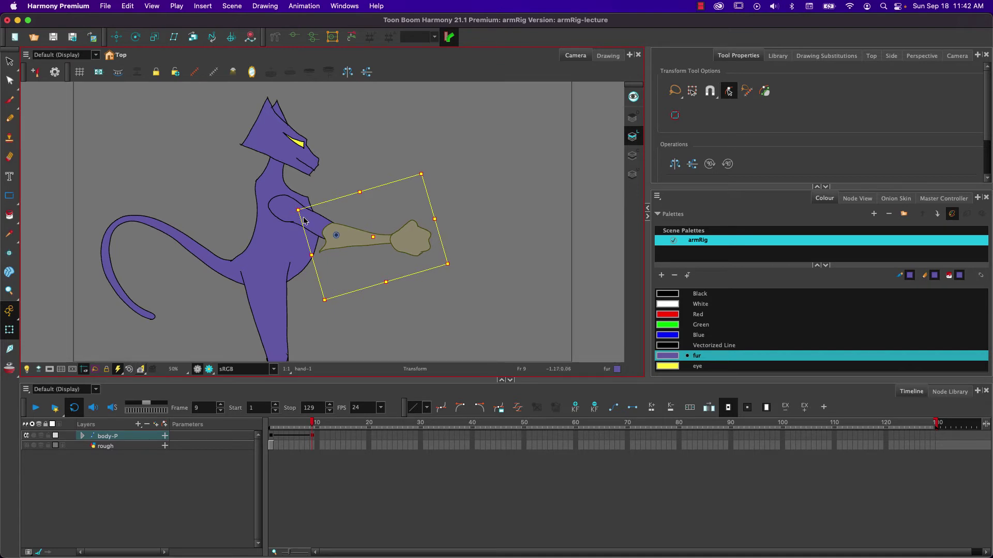
left_click(404, 237)
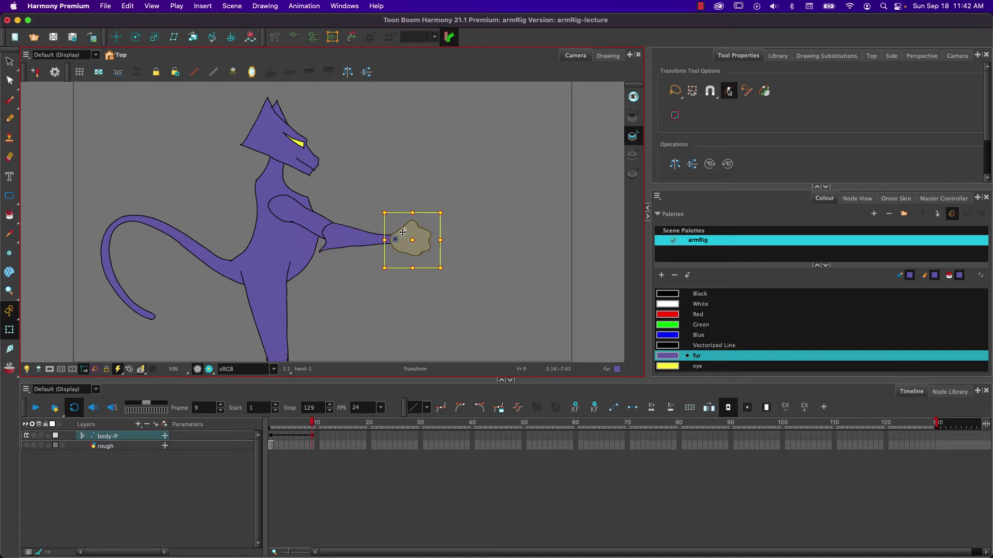
left_click_drag(377, 211, 375, 223)
- At frame 4, rotate the forearm downward about the elbow and bend the hand down about the wrist
left_click_drag(312, 423, 281, 417)
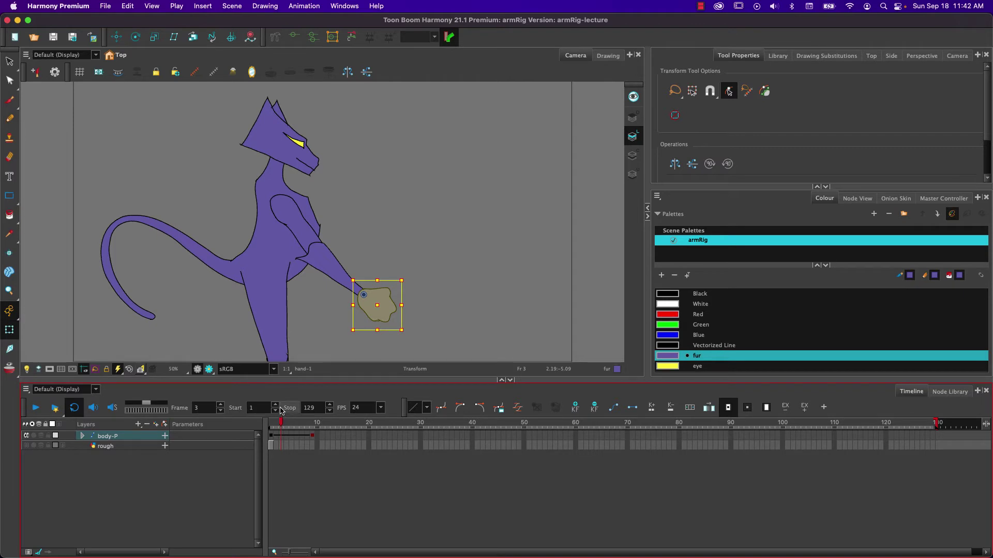
left_click(334, 318)
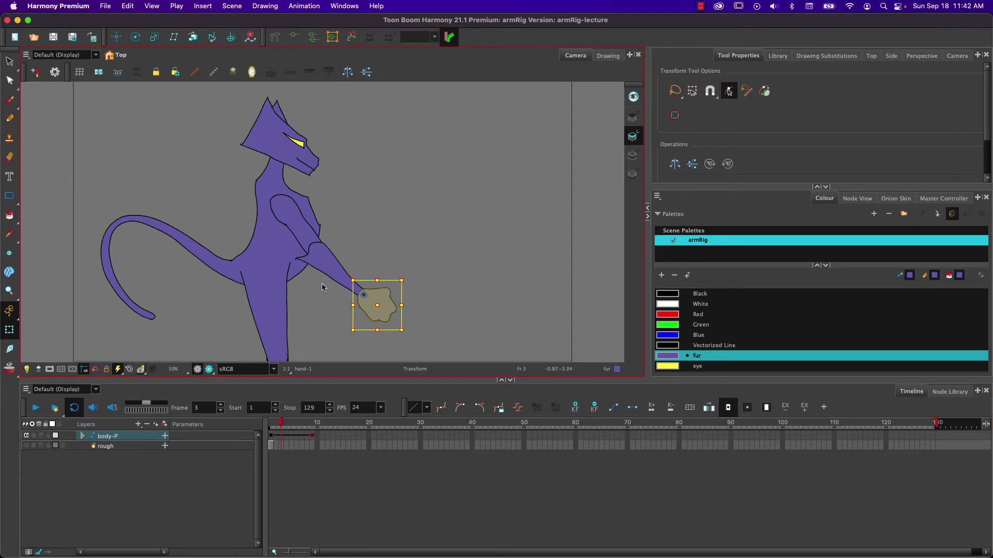
left_click(285, 425)
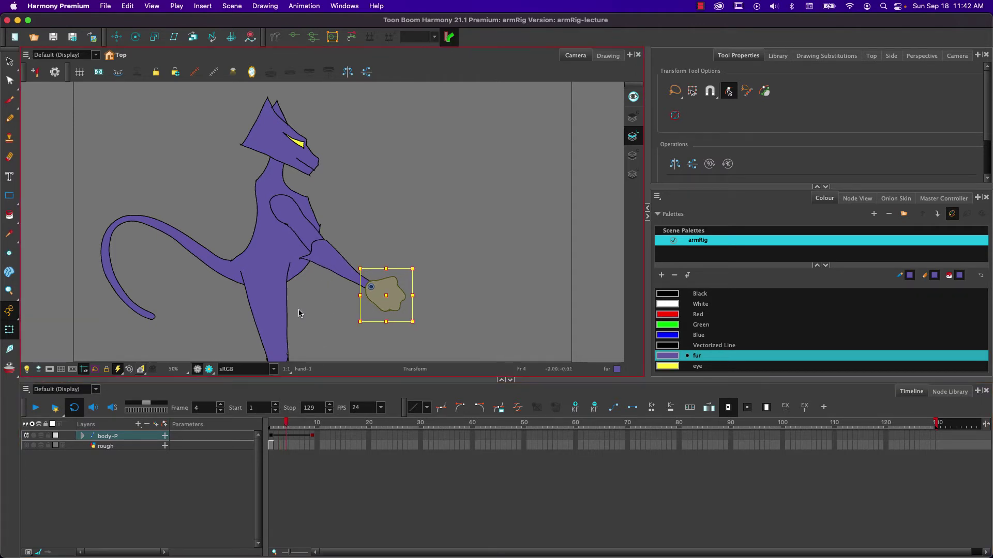
left_click(331, 267)
left_click_drag(288, 337, 273, 312)
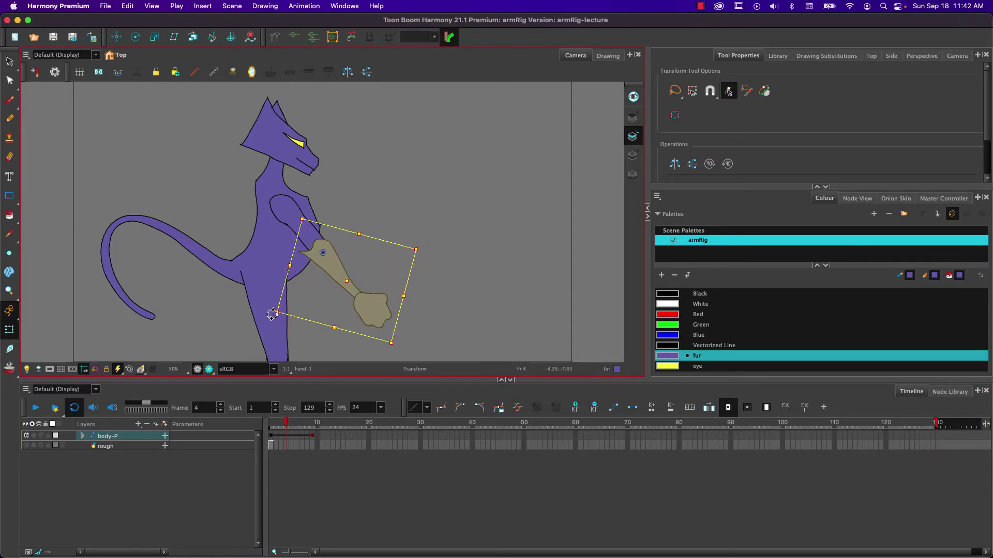
left_click(374, 313)
left_click_drag(344, 342, 327, 324)
- Rotate the forearm and the hand further down at frame 4 to exaggerate the drag of the arm
mouse_move(283, 425)
left_mouse_down()
mouse_move(273, 423)
mouse_move(312, 410)
mouse_move(266, 408)
mouse_move(315, 408)
mouse_move(273, 409)
mouse_move(314, 415)
mouse_move(271, 425)
mouse_move(307, 424)
mouse_move(269, 424)
mouse_move(310, 423)
mouse_move(287, 427)
left_mouse_up()
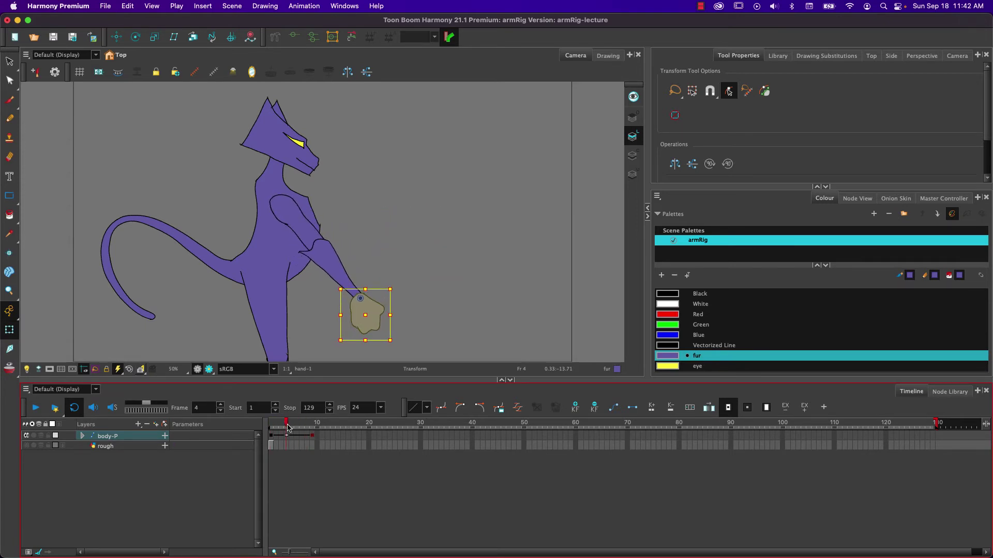
left_click(325, 272)
left_click_drag(291, 352, 310, 338)
left_click(349, 326)
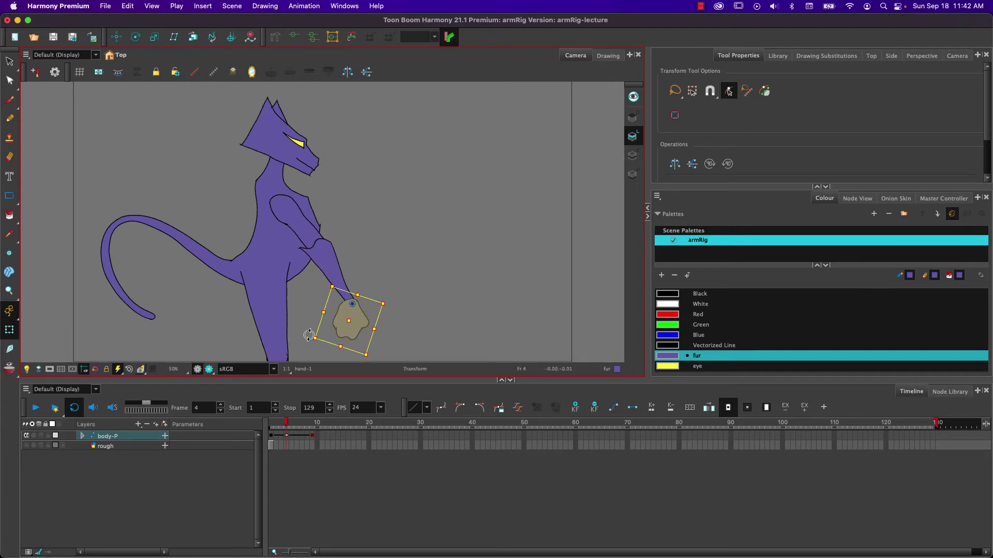
- Set the scene's stop frame to 15 and play back the arm movement
left_click_drag(284, 422, 257, 419)
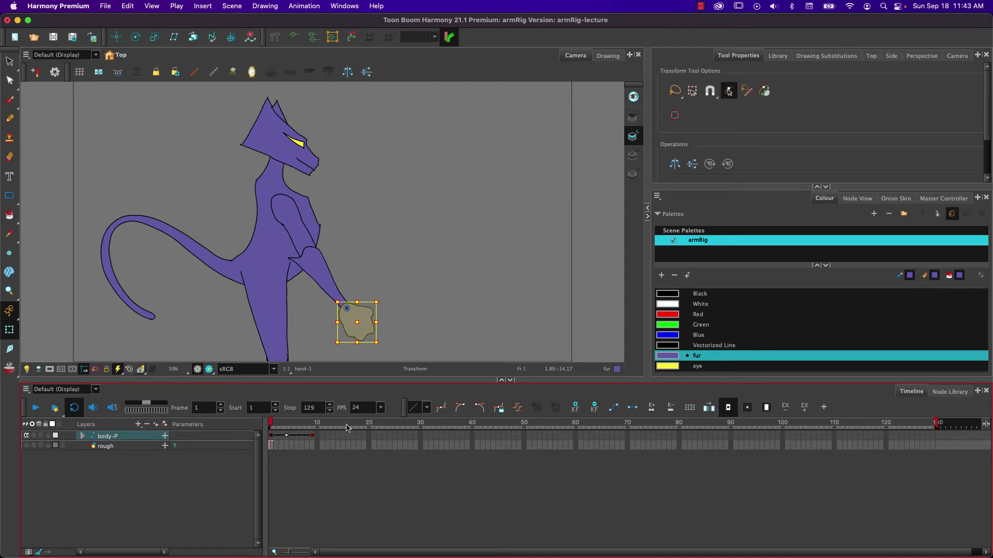
left_click(343, 424)
double_click(313, 408)
type("15")
key("Return")
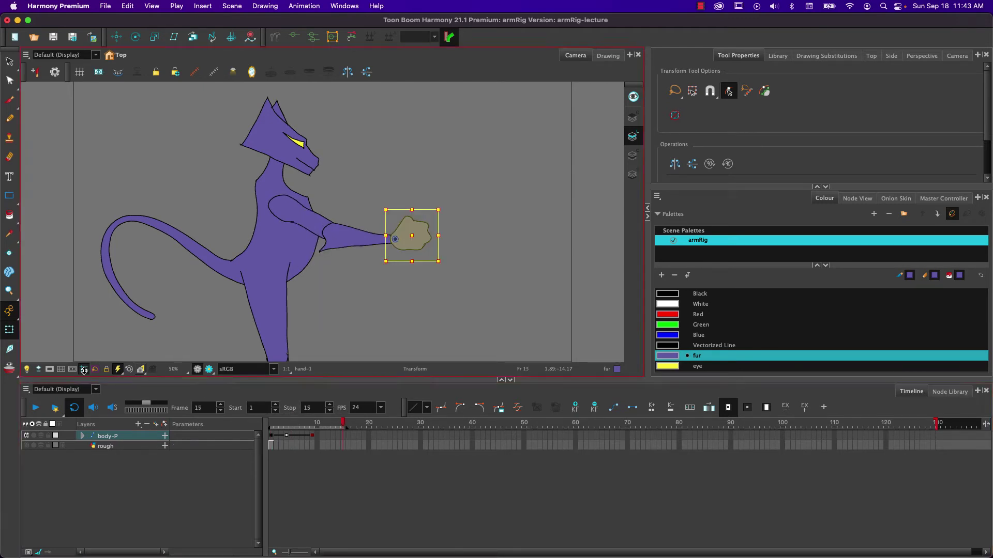
left_click(36, 407)
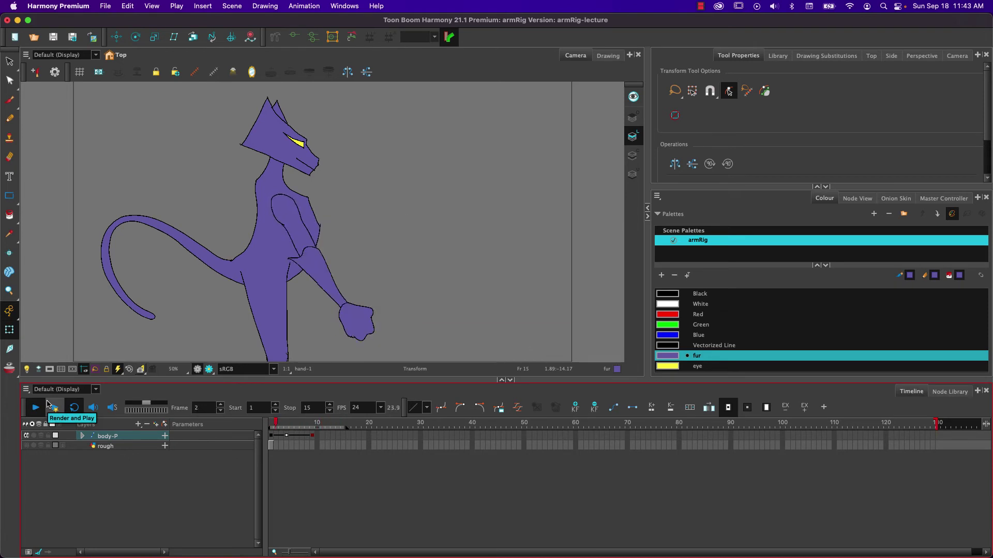
left_click(36, 408)
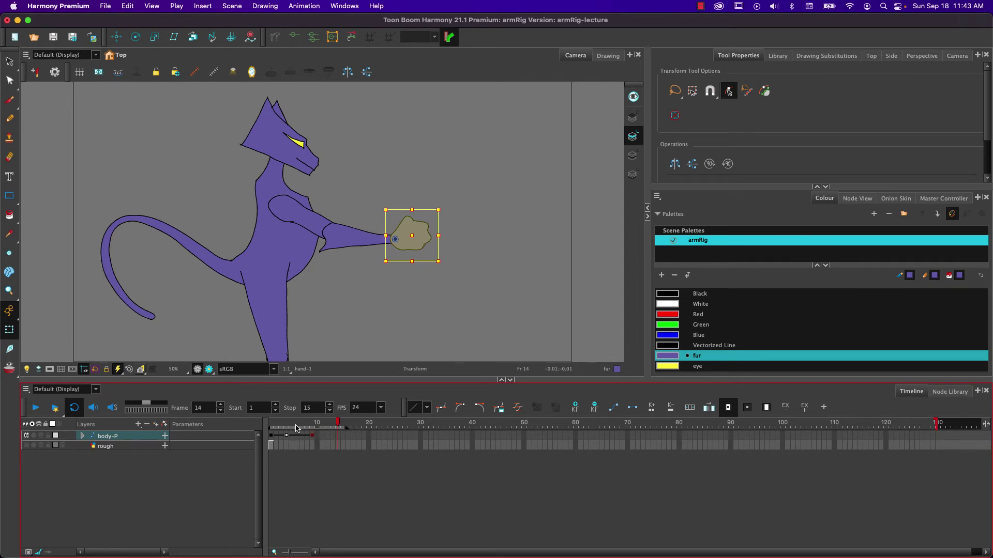
- Move the body-P keyframe from frame 9 to frame 13 and play the animation from the first frame
left_click(312, 436)
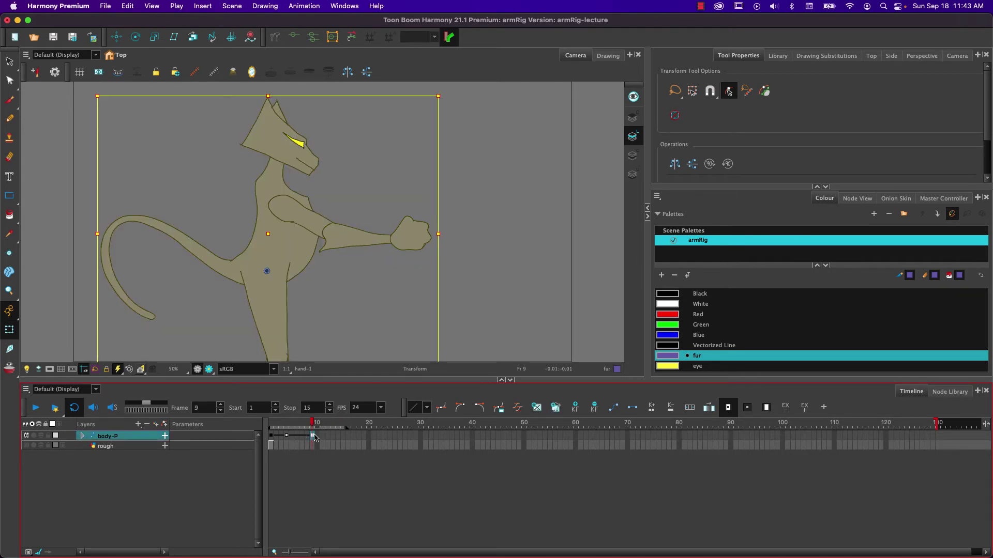
left_click_drag(313, 439, 329, 432)
left_click(270, 427)
left_click(36, 408)
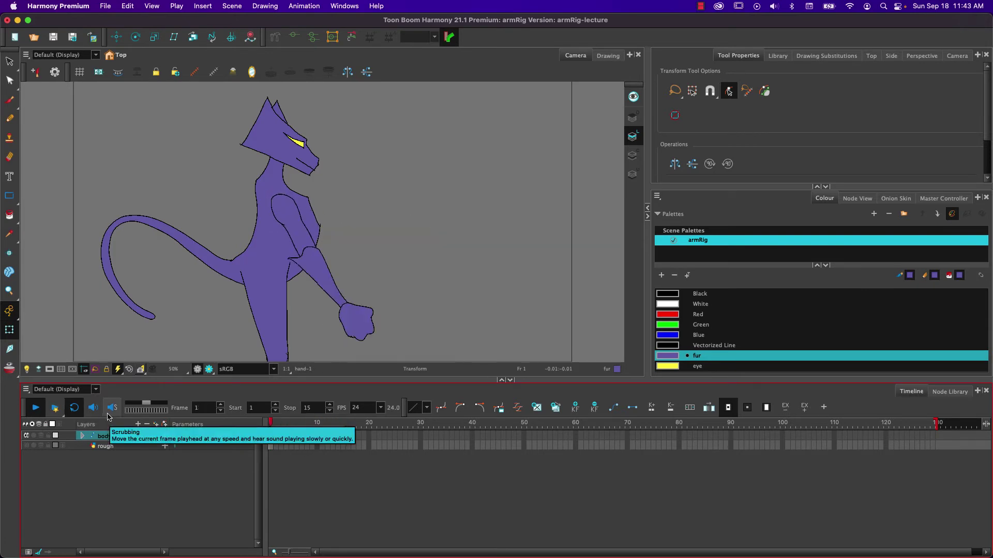
left_click(36, 408)
- At frame 4, rotate the hand slightly forward about the wrist to soften its bend
left_click(286, 426)
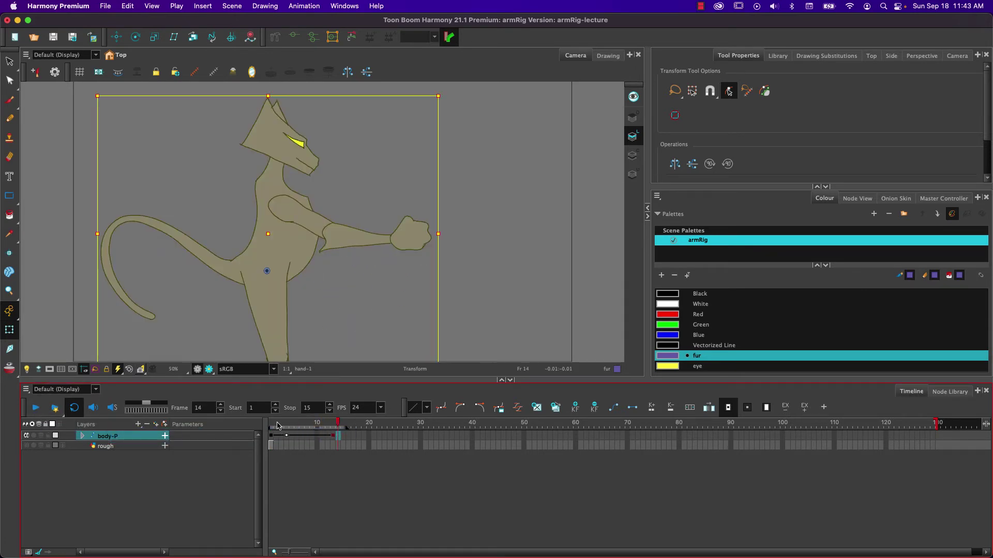
left_click(336, 330)
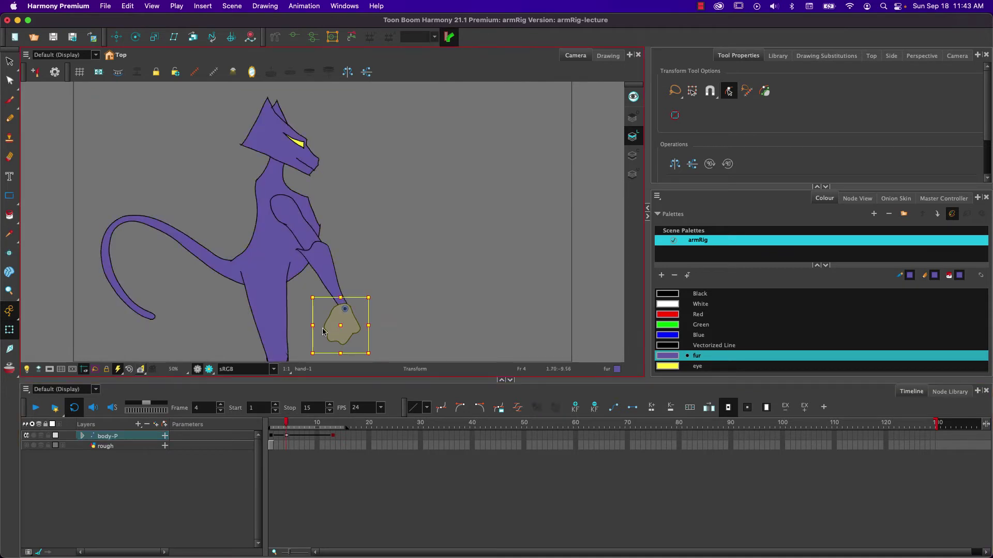
left_click_drag(308, 357, 324, 365)
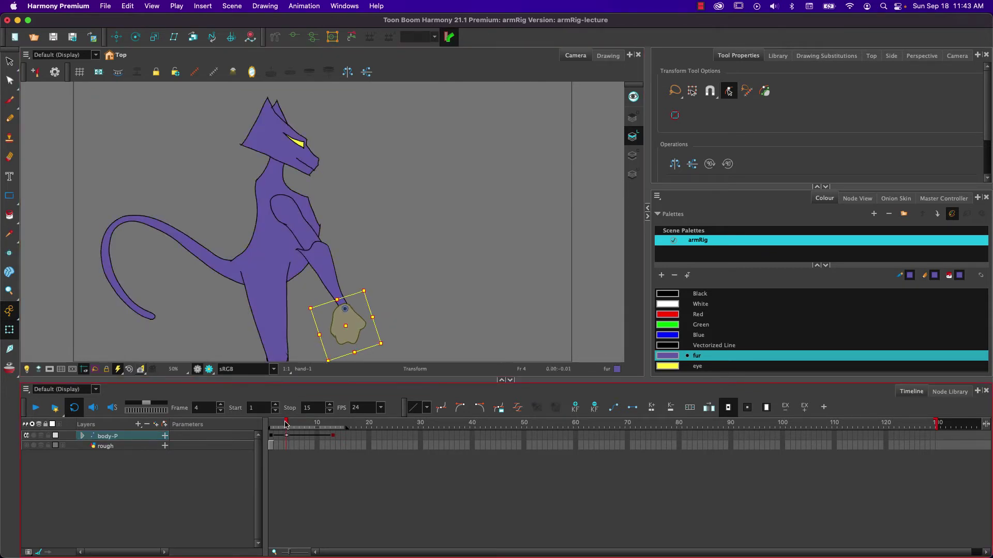
- Key the hand at frame 17 by rotating it slightly downward about the wrist
left_click_drag(286, 424, 333, 416)
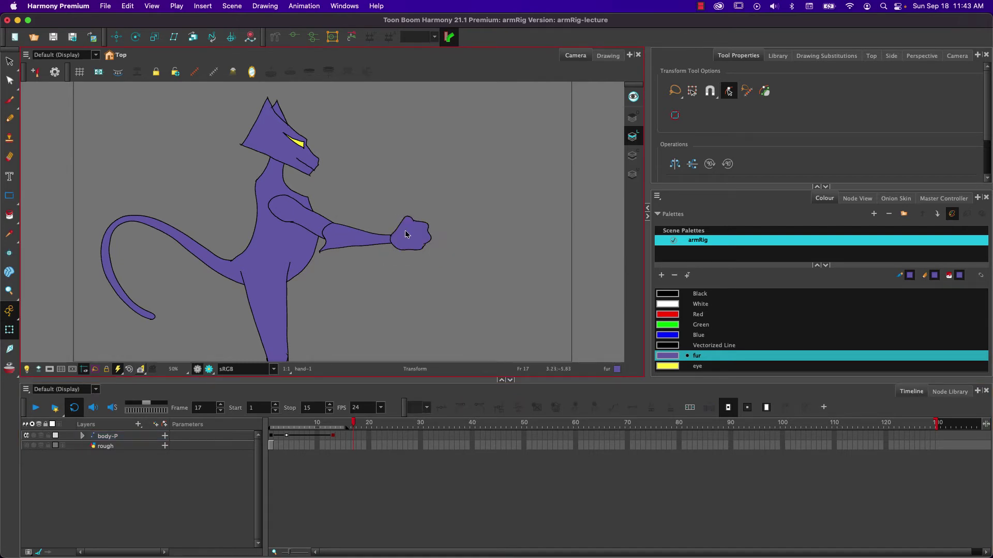
left_click_drag(372, 208, 385, 200)
- Extend the scene's stop frame to 23 and play back the animation
mouse_move(342, 422)
left_mouse_down()
mouse_move(355, 421)
mouse_move(326, 419)
mouse_move(384, 423)
left_mouse_up()
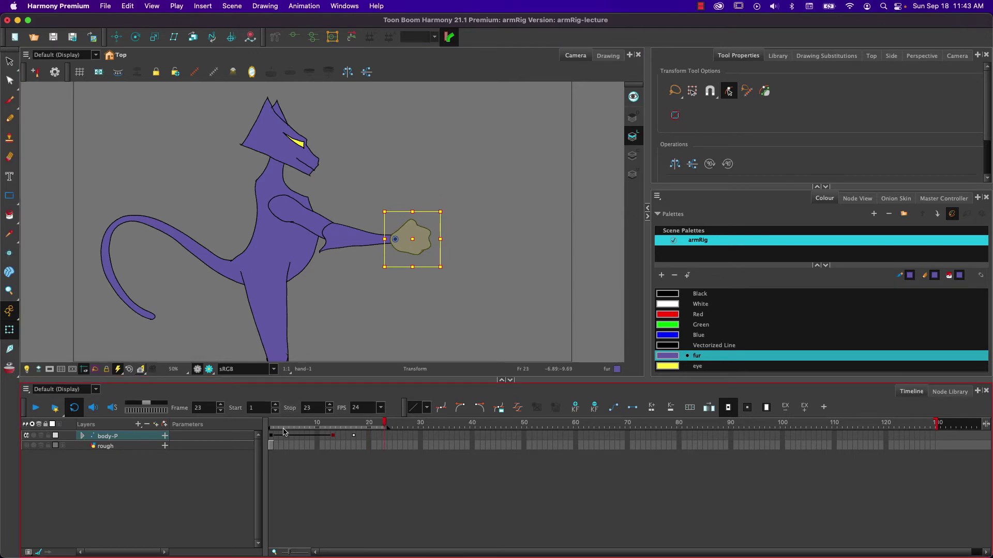
left_click(35, 407)
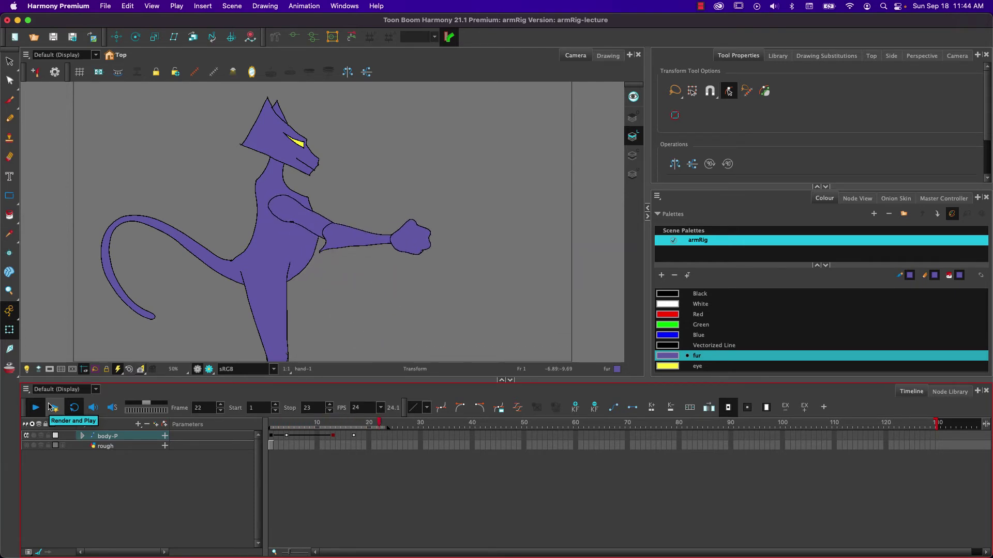
left_click(35, 412)
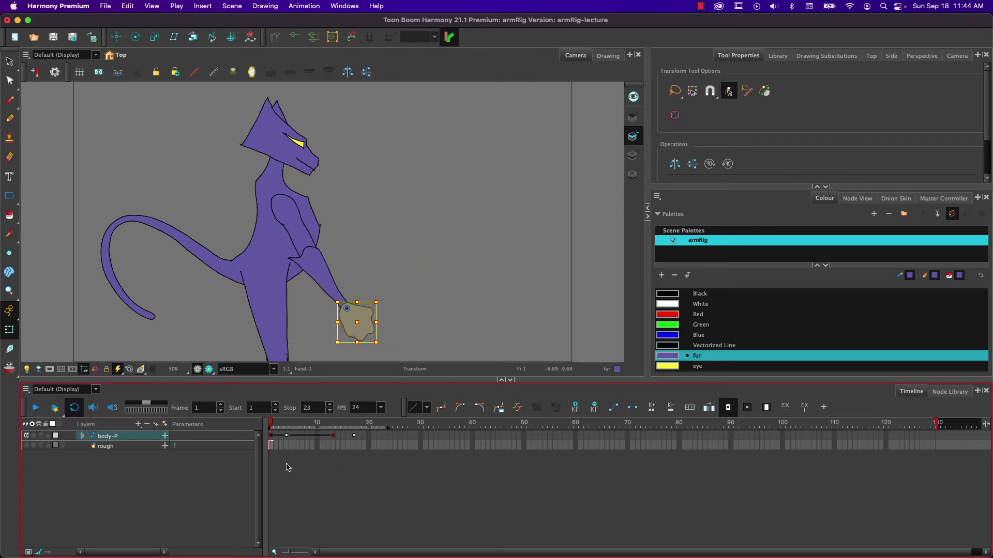
- Check the body-P keyframes at frames 4, 13 and 17, then expand the hierarchy to see which layers hold them
left_click(286, 436)
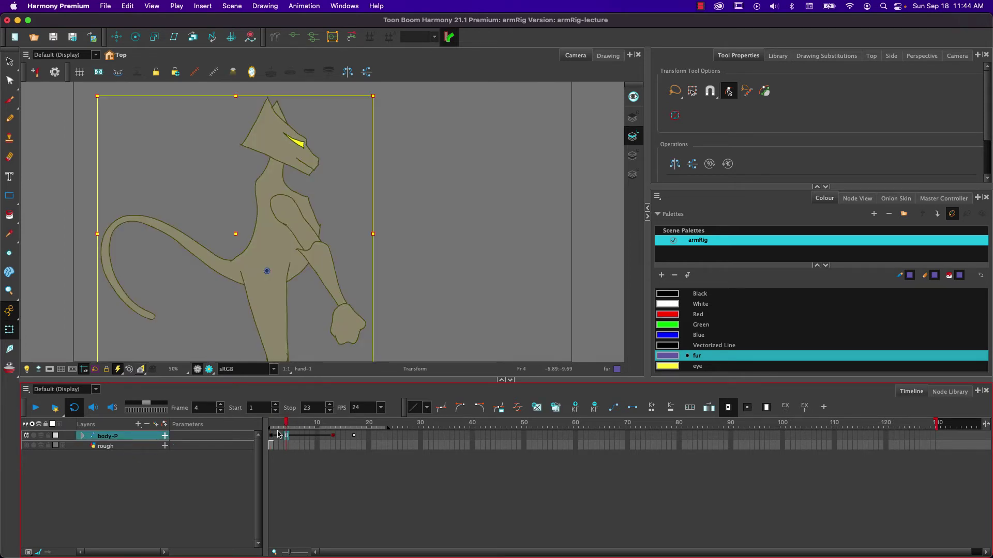
mouse_move(309, 432)
left_mouse_down()
mouse_move(348, 432)
mouse_move(328, 435)
left_mouse_up()
mouse_move(333, 434)
left_mouse_down()
mouse_move(355, 433)
mouse_move(311, 434)
mouse_move(348, 432)
left_mouse_up()
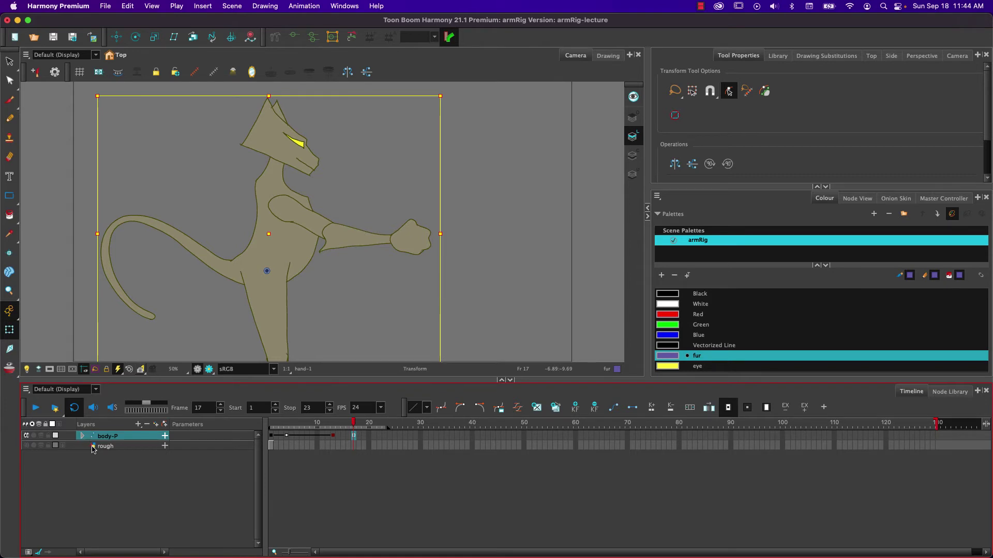
left_click(82, 436)
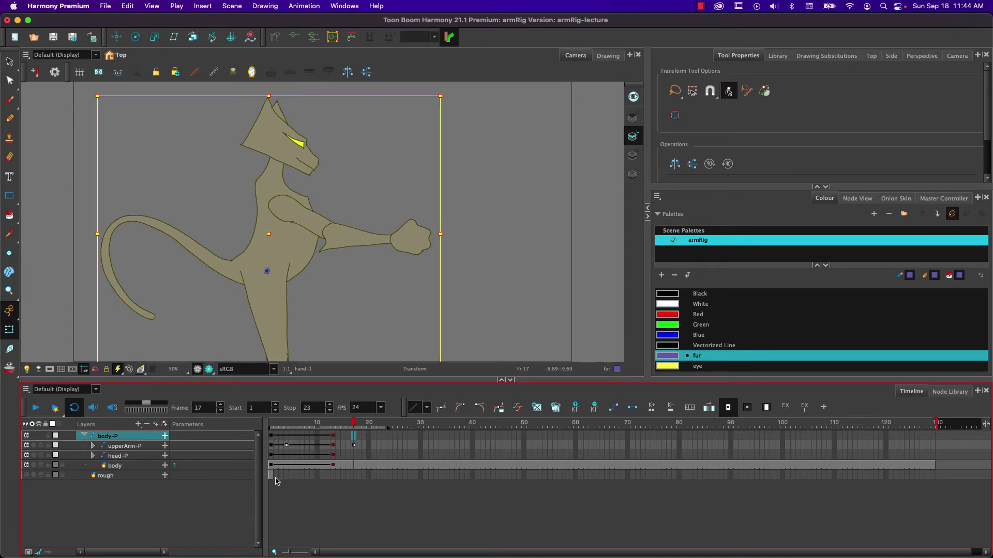
left_click(334, 428)
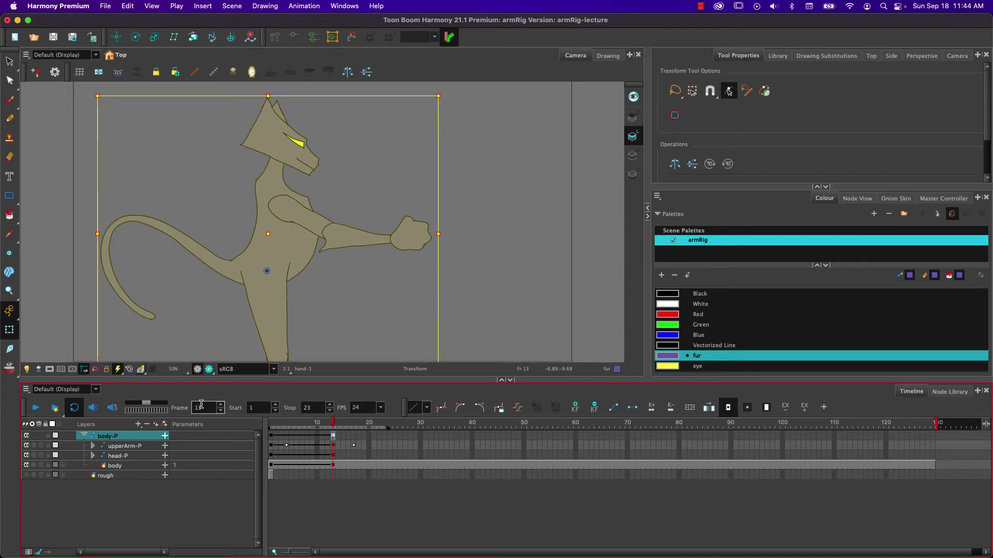
- Compare the keyframes at frames 1, 4 and 17 with the body-P hierarchy collapsed and expanded down to the hand layers
left_click(93, 446)
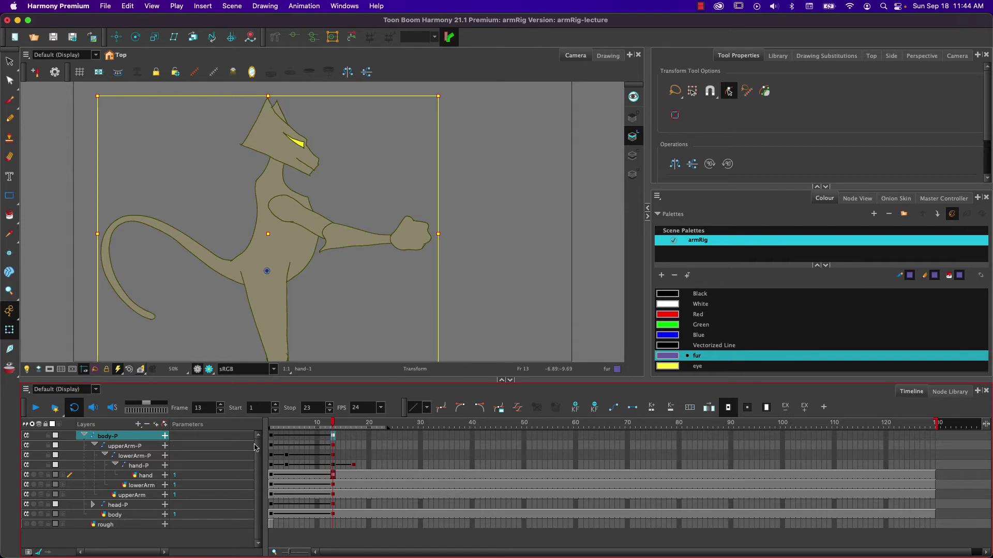
left_click(116, 466)
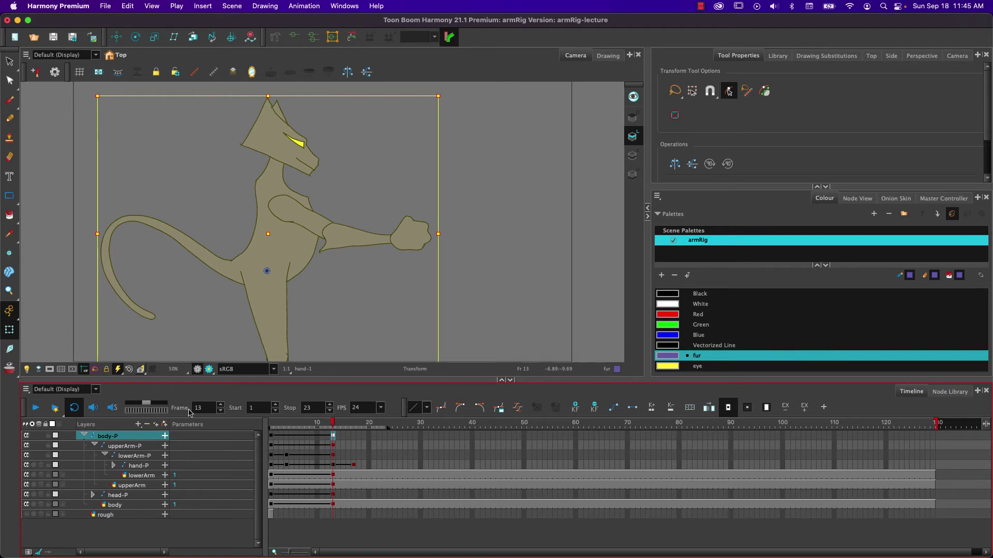
left_click(114, 466)
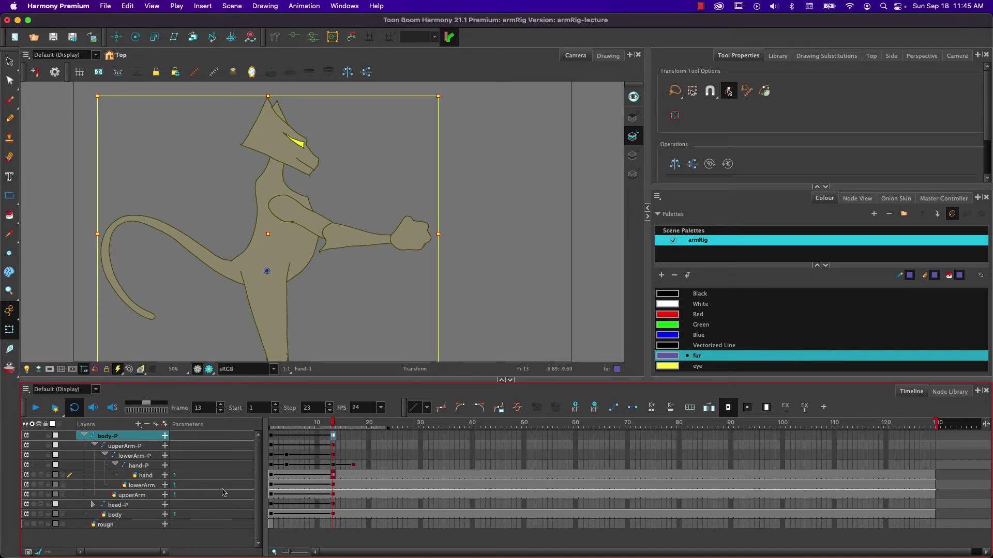
mouse_move(294, 425)
left_mouse_down()
mouse_move(264, 425)
mouse_move(320, 425)
mouse_move(287, 433)
left_mouse_up()
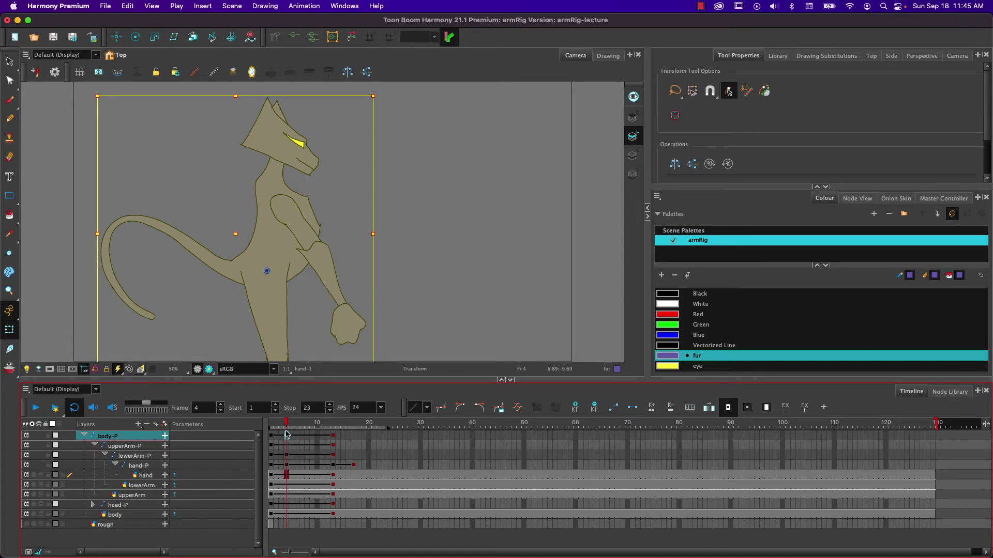
left_click_drag(287, 425, 271, 425)
left_click(84, 437)
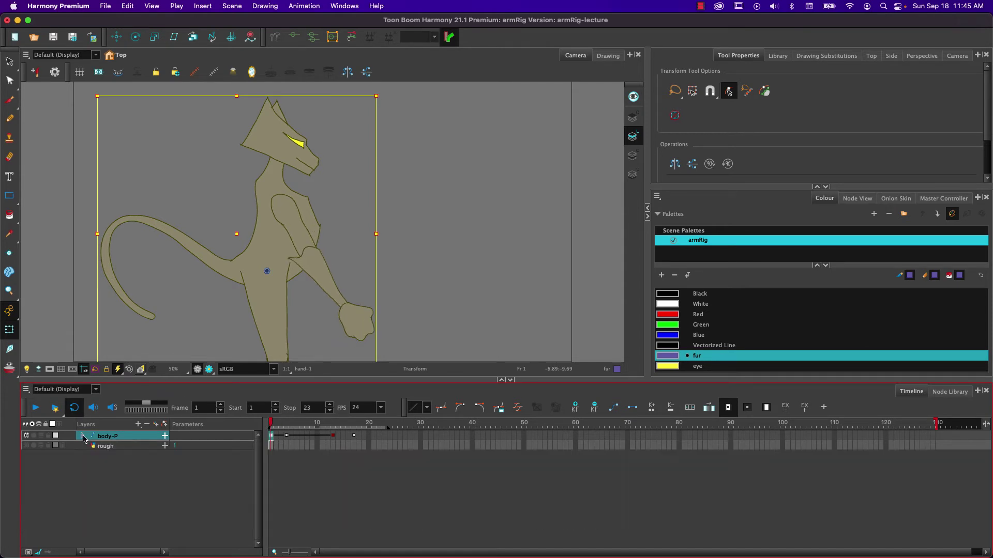
left_click(82, 437)
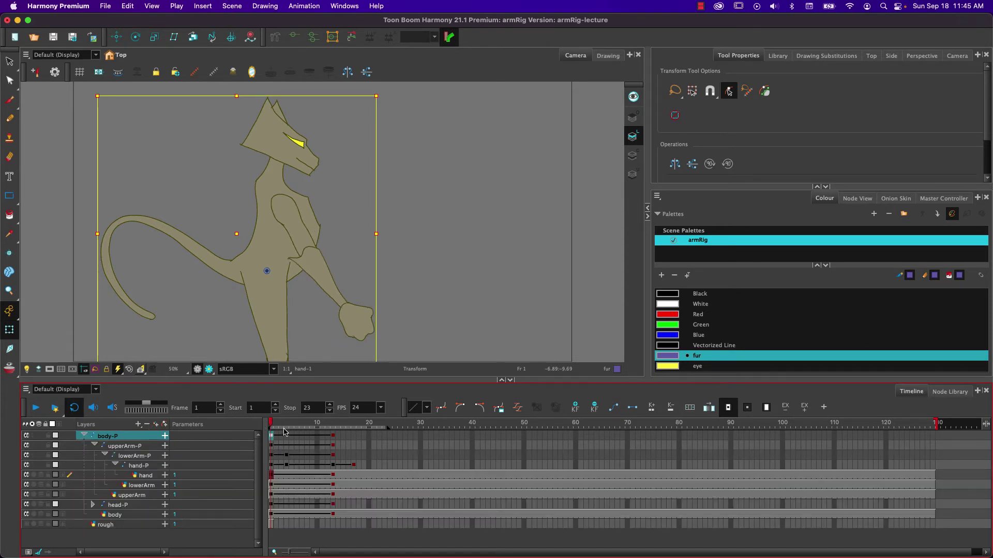
left_click_drag(282, 427, 354, 428)
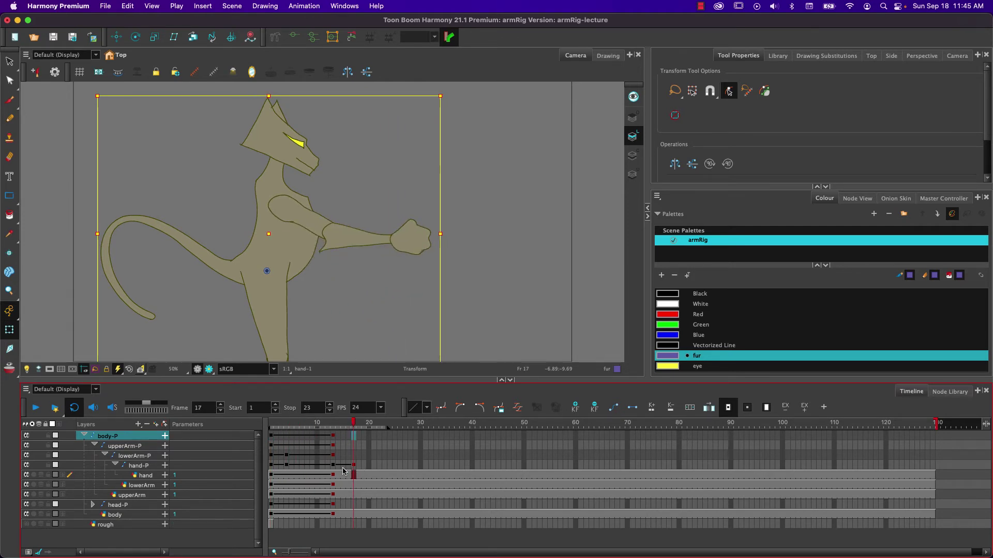
- Move the hand-P keyframe from frame 17 to frame 15 and play back the animation
left_click(355, 468)
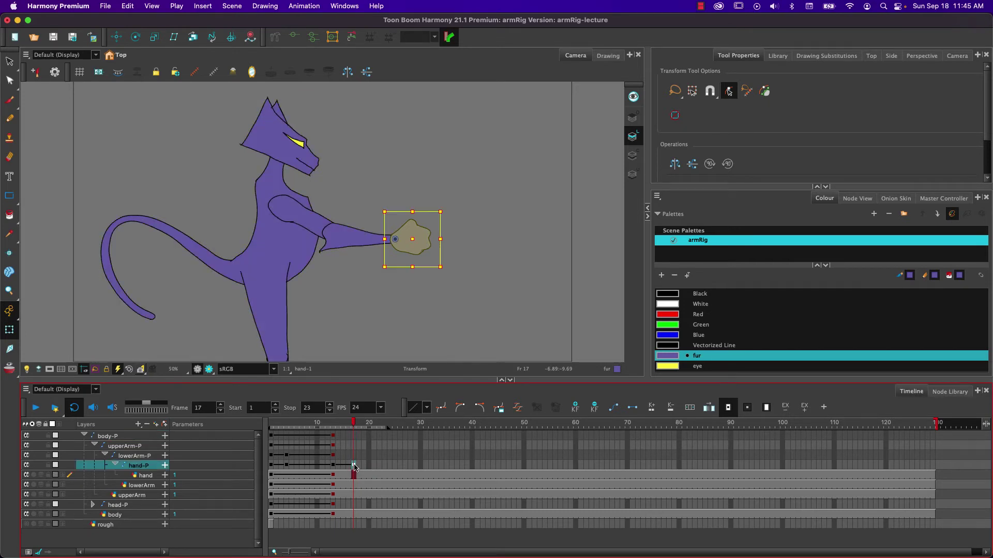
left_click(344, 468)
left_click(344, 465)
key("Return")
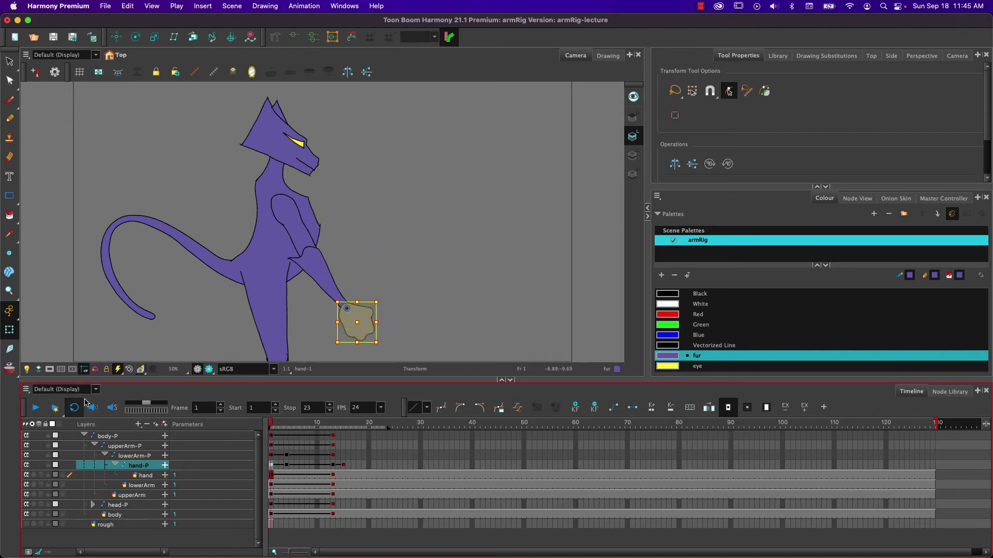
left_click(35, 408)
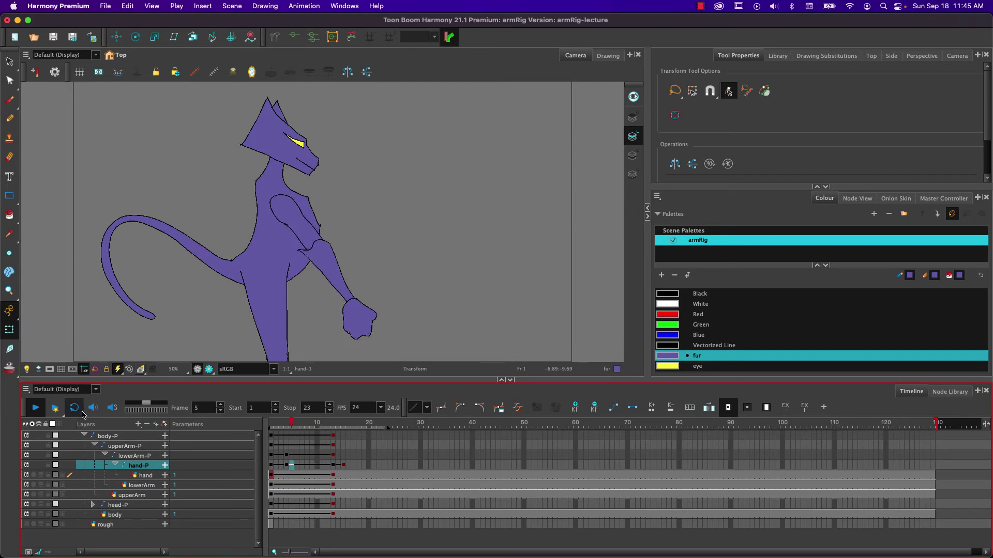
left_click(40, 411)
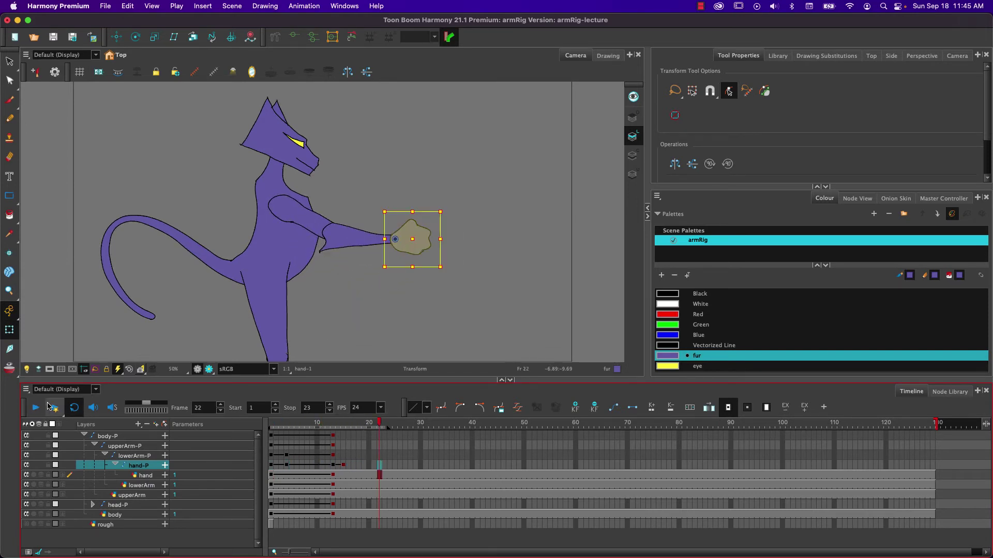
- Collapse the body-P hierarchy, replay the animation from frame 1 and scrub through it to frame 23
left_click(277, 427)
left_click(271, 427)
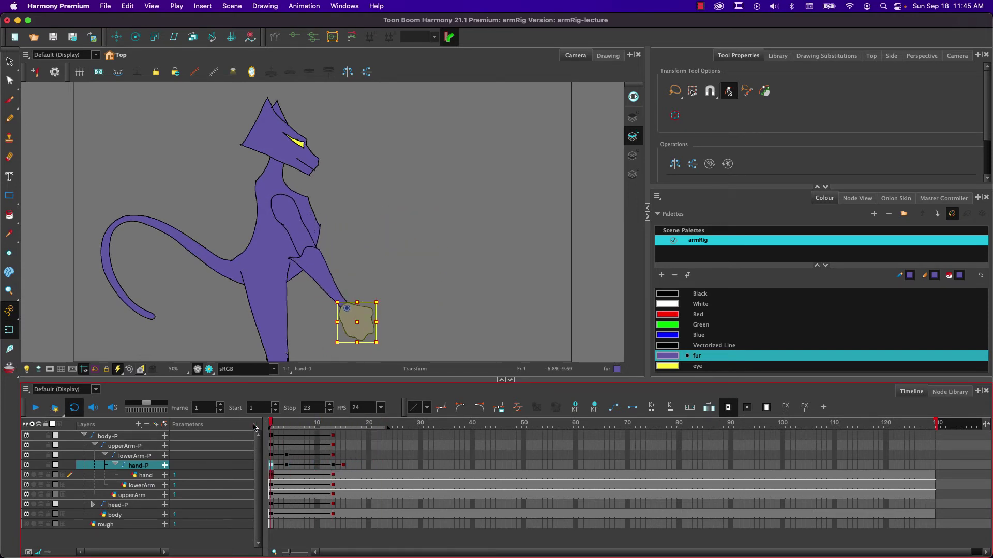
left_click(83, 436)
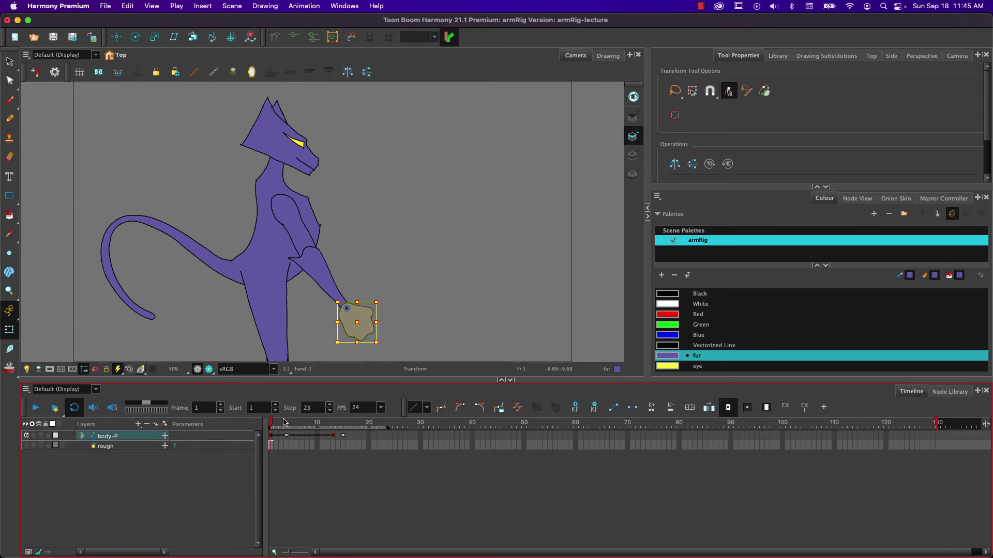
mouse_move(272, 425)
left_mouse_down()
mouse_move(344, 432)
mouse_move(269, 433)
mouse_move(341, 434)
mouse_move(267, 417)
left_mouse_up()
left_click(37, 408)
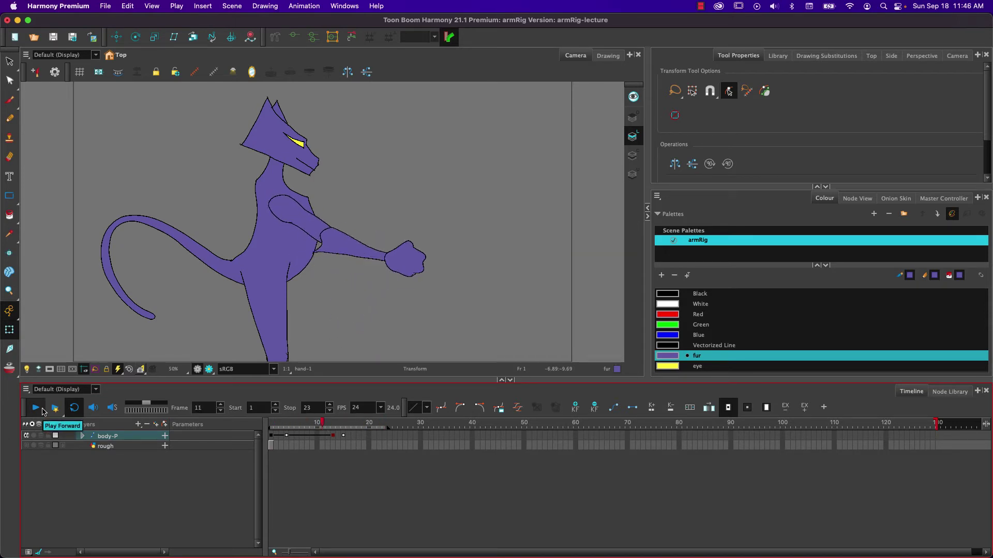
left_click(42, 412)
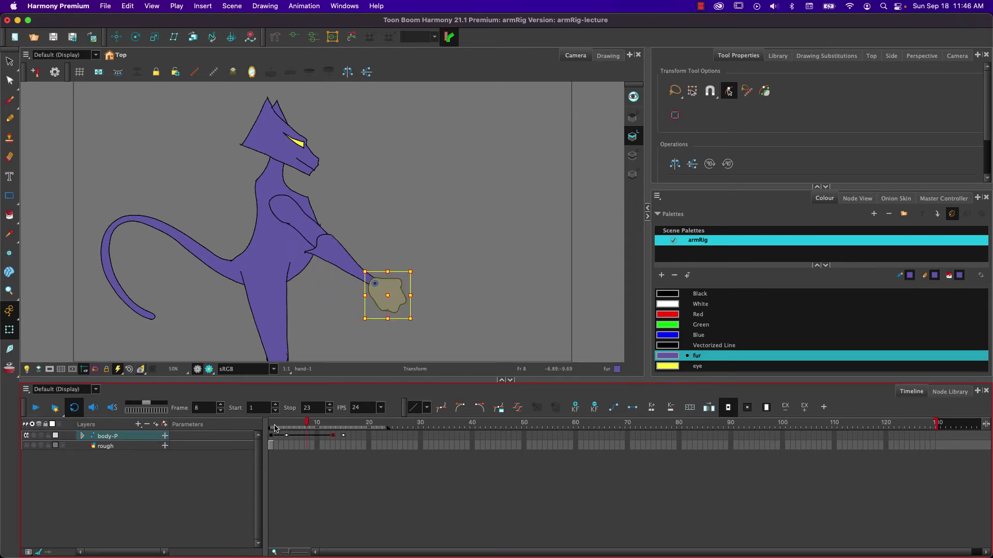
left_click_drag(274, 428, 384, 425)
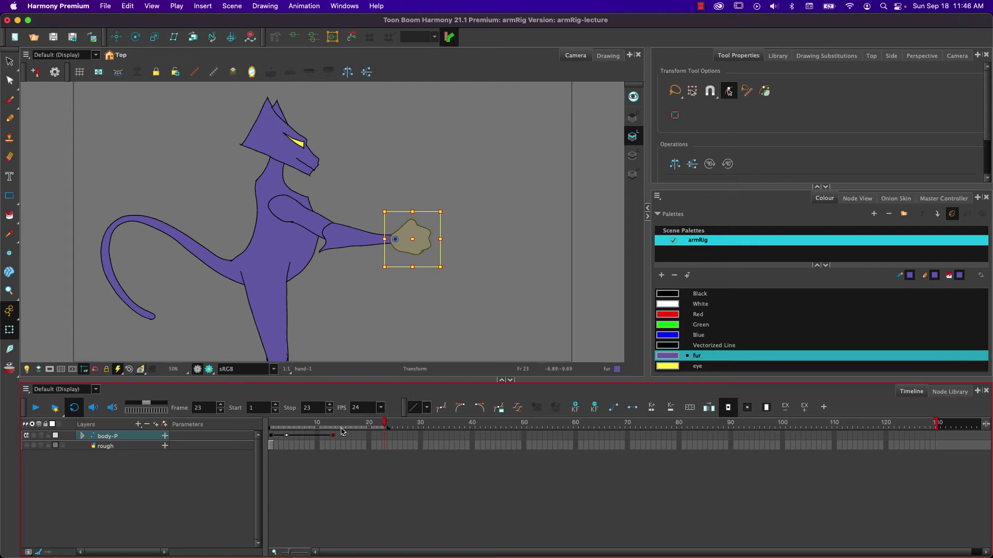
- Add a keyframe to body-P at frame 29 with its hierarchy collapsed to hold the raised-arm pose
left_click(415, 438)
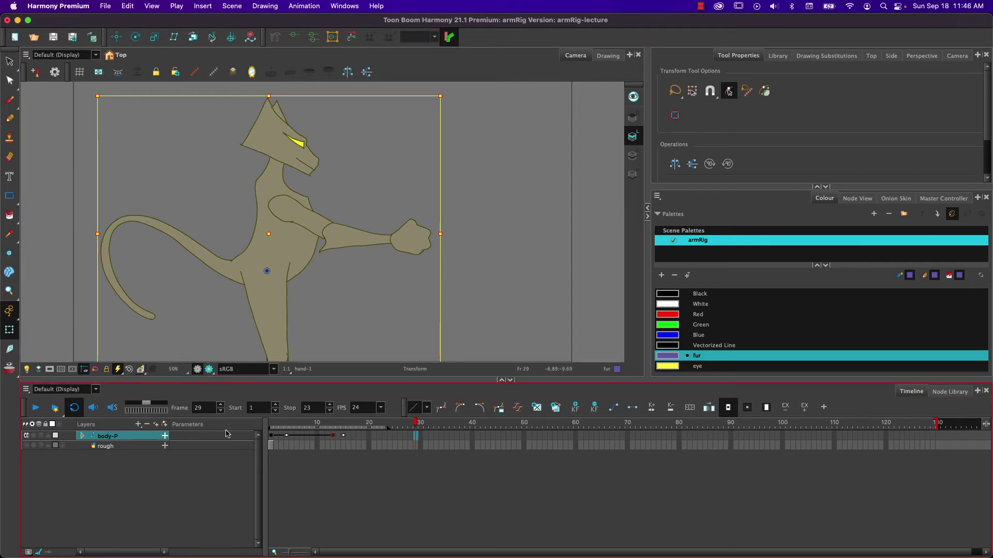
key("F6")
left_click(402, 425)
mouse_move(401, 425)
left_mouse_down()
mouse_move(305, 426)
mouse_move(418, 429)
left_mouse_up()
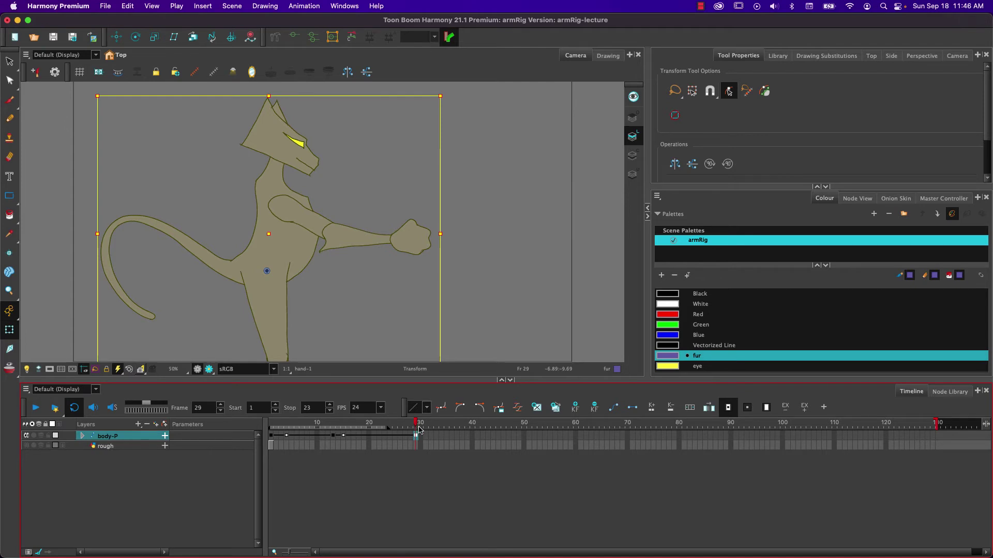
left_click(420, 425)
- At frame 38, rotate the whole arm upward about the shoulder so the hand rises to head height
left_click(462, 425)
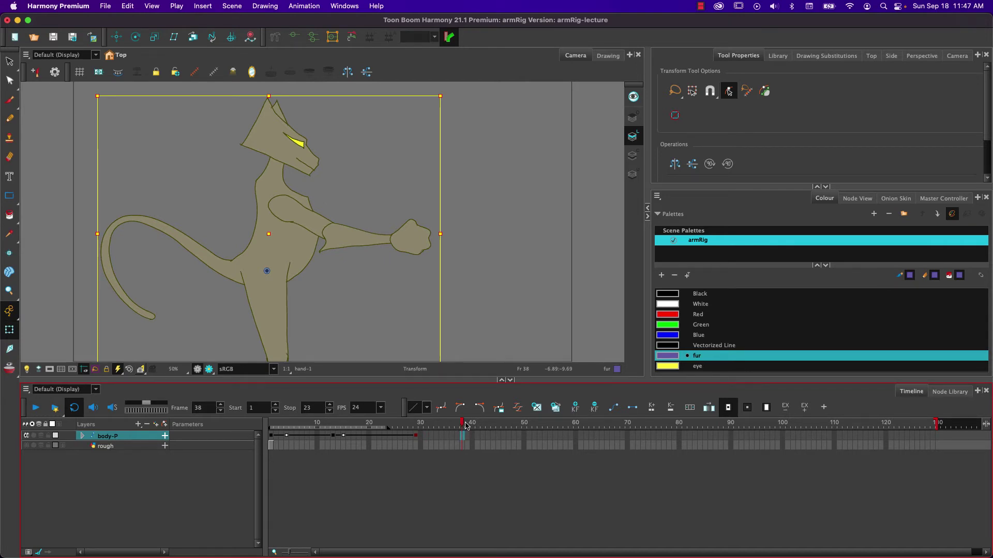
left_click(279, 208)
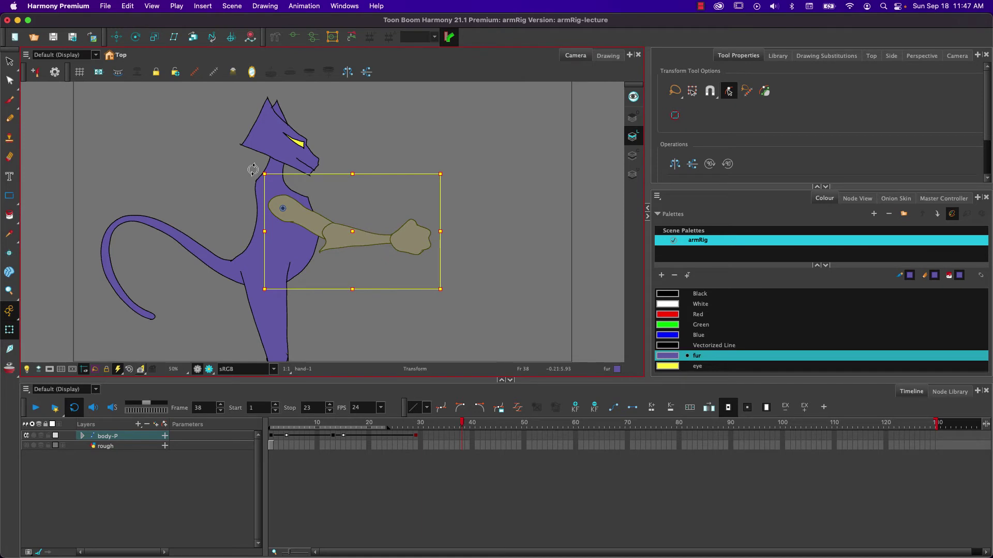
left_click_drag(253, 170, 264, 209)
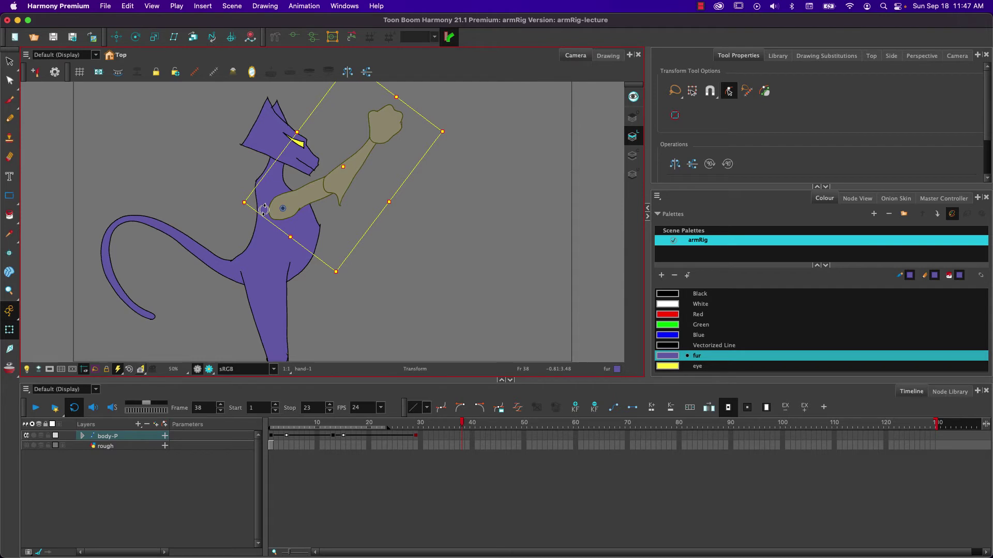
left_click_drag(263, 209, 266, 211)
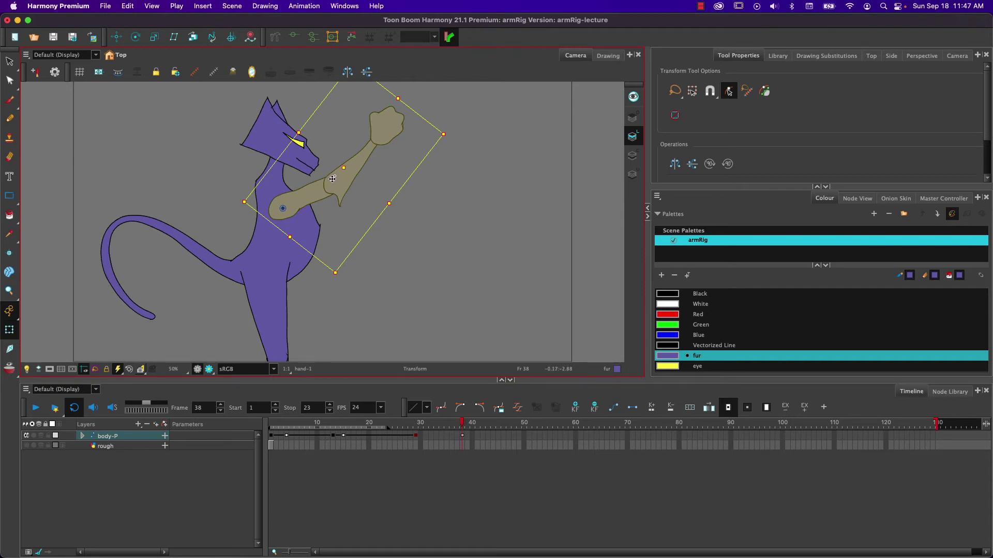
- At frame 38, rotate the forearm about the elbow and the hand about the wrist back toward the head
key("ctrl+z")
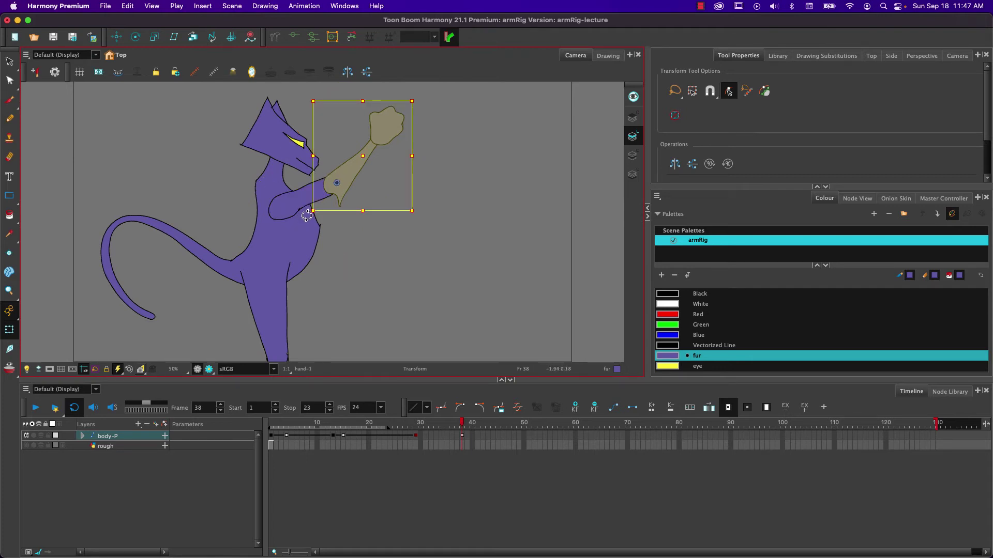
left_click_drag(305, 217, 309, 201)
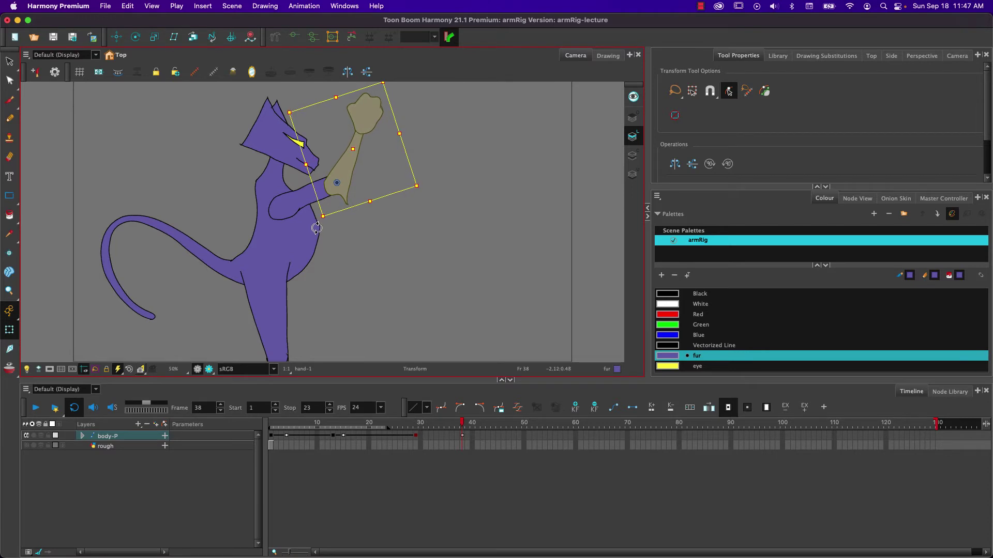
left_click(365, 111)
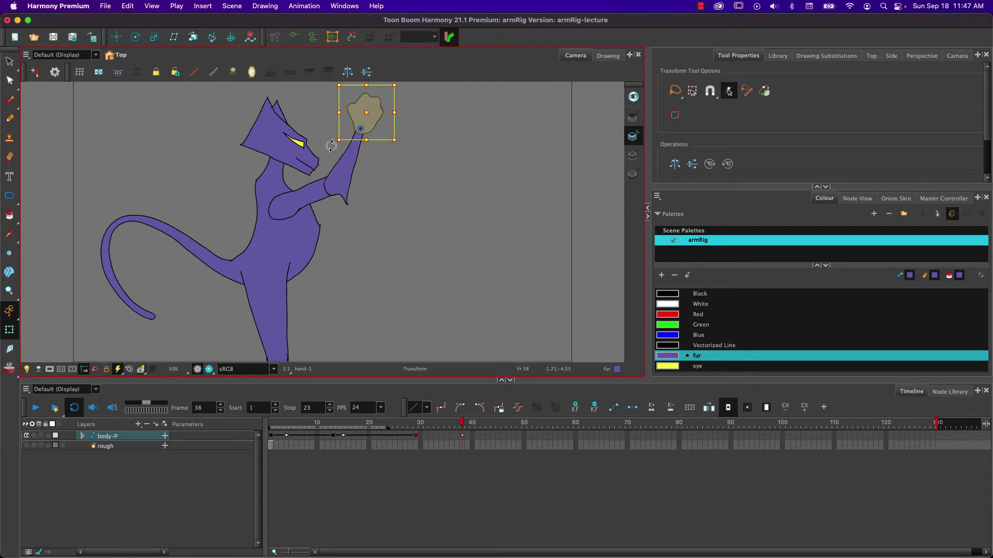
left_click_drag(332, 147, 337, 151)
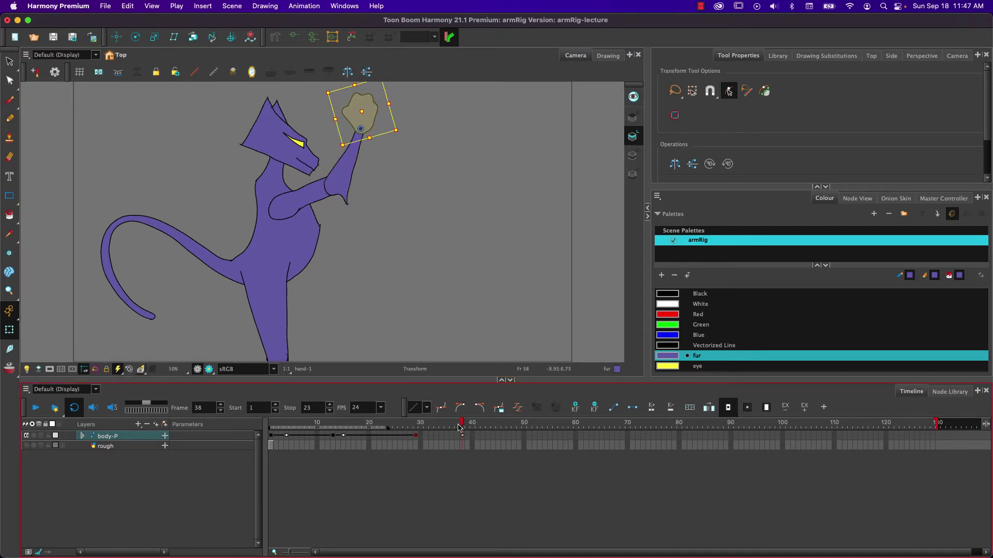
- At frame 42, swing the whole arm down about the shoulder until the forearm reaches forward almost horizontally
left_click(459, 423)
mouse_move(461, 424)
left_mouse_down()
mouse_move(404, 423)
mouse_move(480, 426)
left_mouse_up()
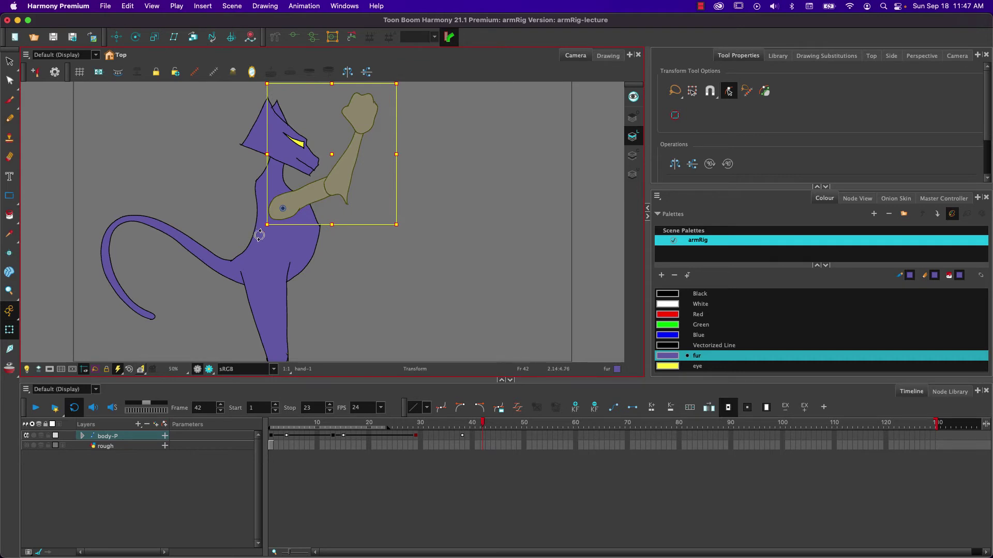
left_click_drag(258, 234, 238, 192)
left_click(393, 224)
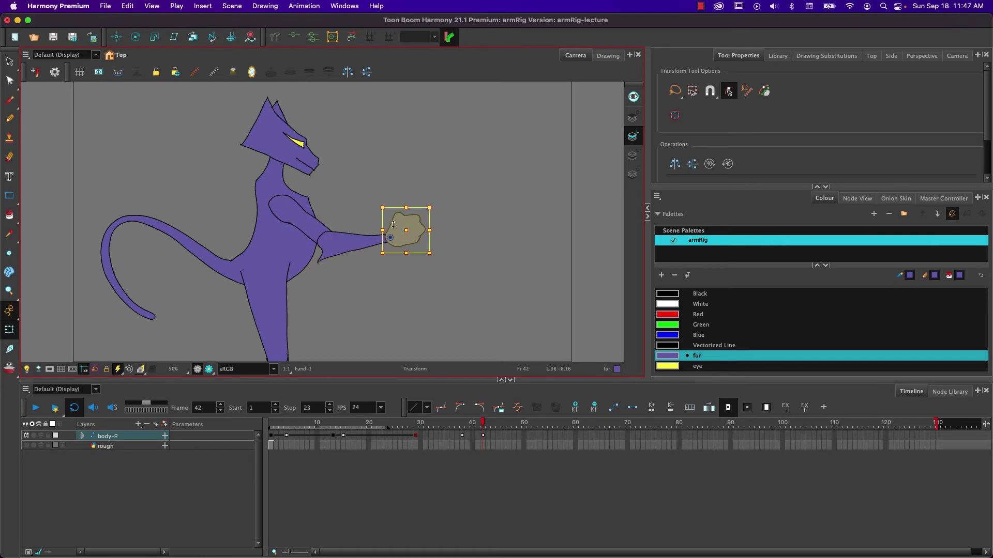
- Refine the frame 42 pose by rotating the forearm slightly downward about the elbow and tilting the hand slightly down
left_click(339, 242)
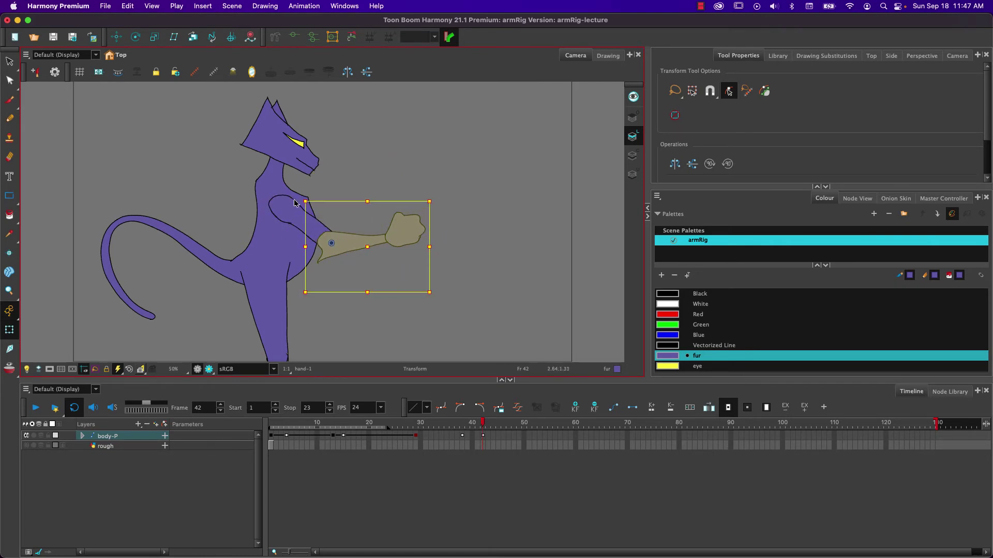
left_click(400, 232)
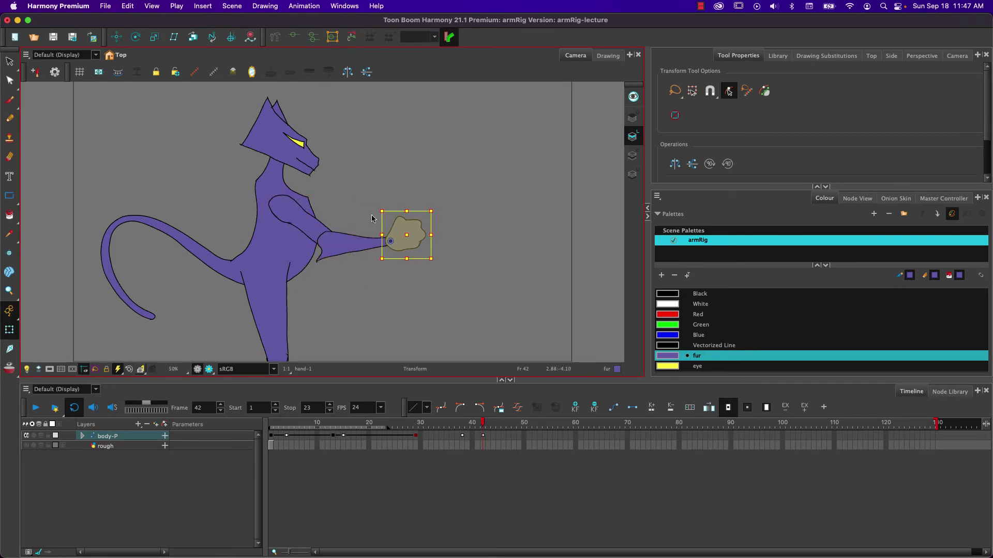
left_click_drag(373, 210, 376, 202)
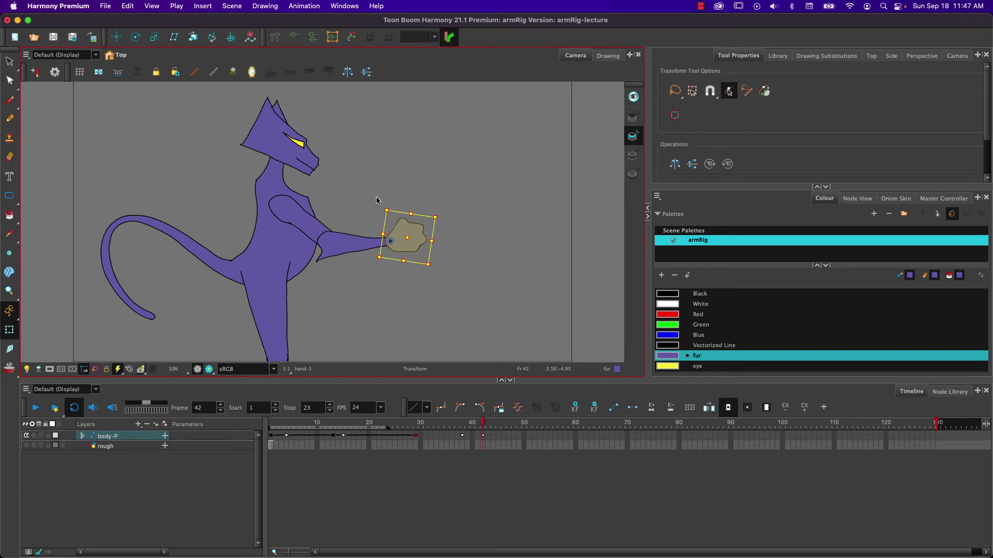
mouse_move(482, 423)
left_mouse_down()
mouse_move(444, 423)
mouse_move(483, 423)
left_mouse_up()
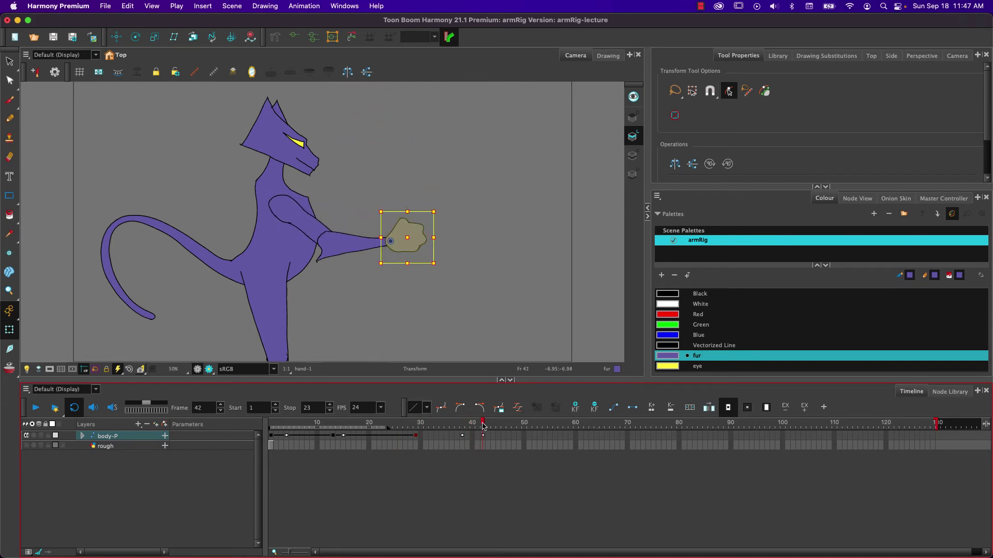
left_click(319, 240)
left_click_drag(299, 302, 294, 294)
mouse_move(483, 423)
left_mouse_down()
mouse_move(388, 423)
mouse_move(482, 430)
left_mouse_up()
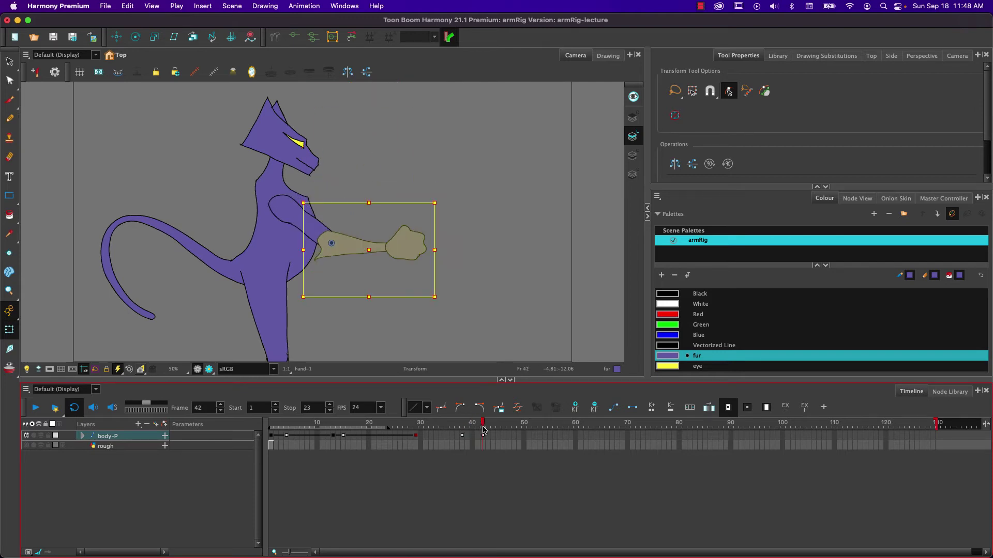
- At frame 49, swing the arm up about the shoulder and tilt the forearm and hand back toward the head
left_click_drag(484, 429, 523, 423)
left_click(282, 207)
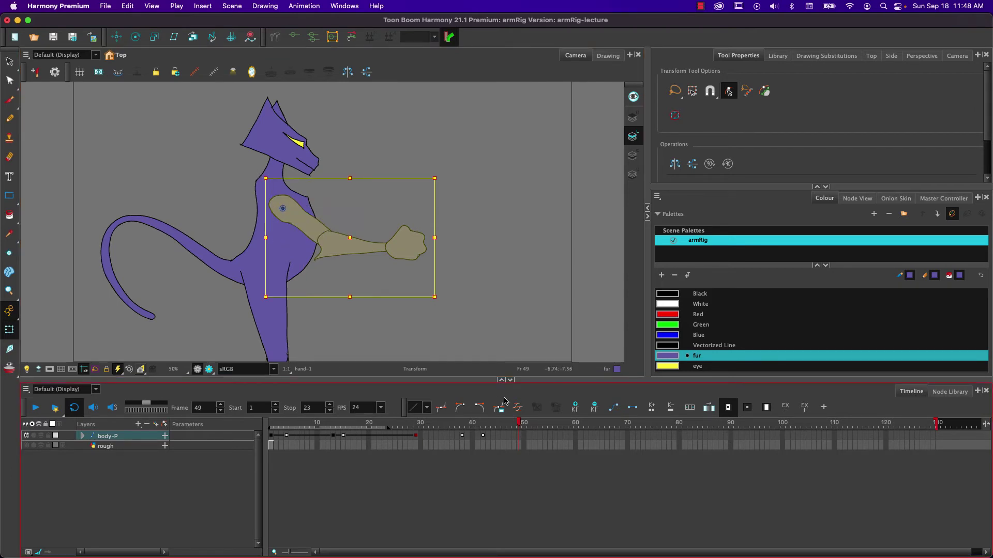
left_click_drag(256, 175, 300, 216)
left_click(334, 168)
left_click(328, 95)
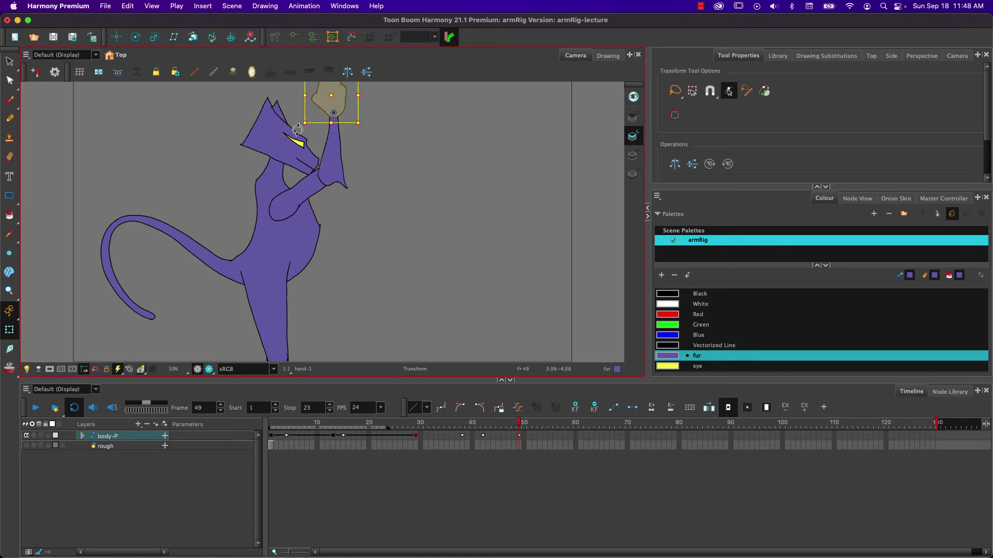
left_click_drag(299, 130, 304, 135)
- At frame 53, swing the whole arm back down about the shoulder so it reaches forward
left_click_drag(519, 424, 532, 425)
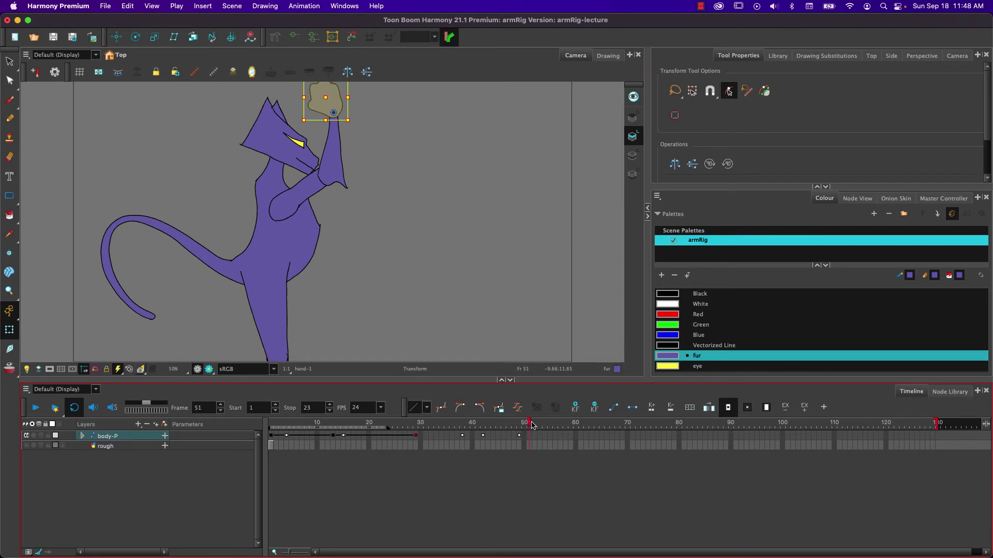
left_click(285, 211)
left_click_drag(256, 231, 245, 178)
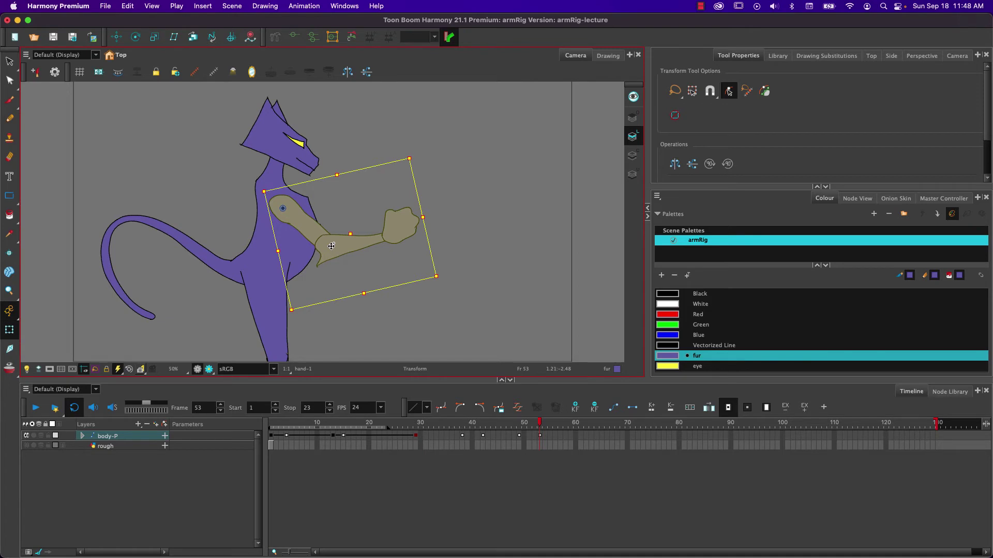
- At frame 53, rotate the forearm slightly downward and tilt the hand downward to match
left_click(331, 246)
left_click_drag(296, 301, 284, 282)
left_click(411, 239)
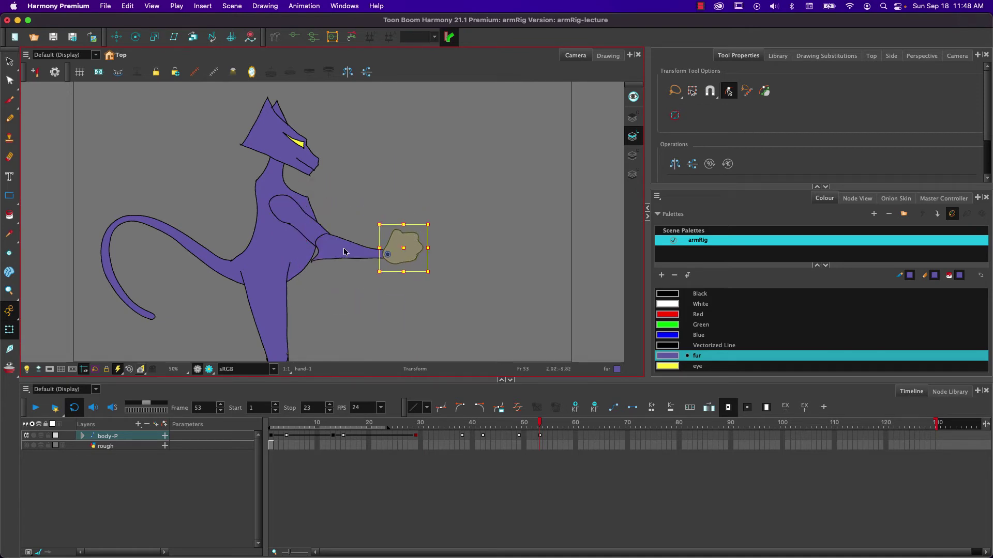
left_click_drag(385, 279, 368, 274)
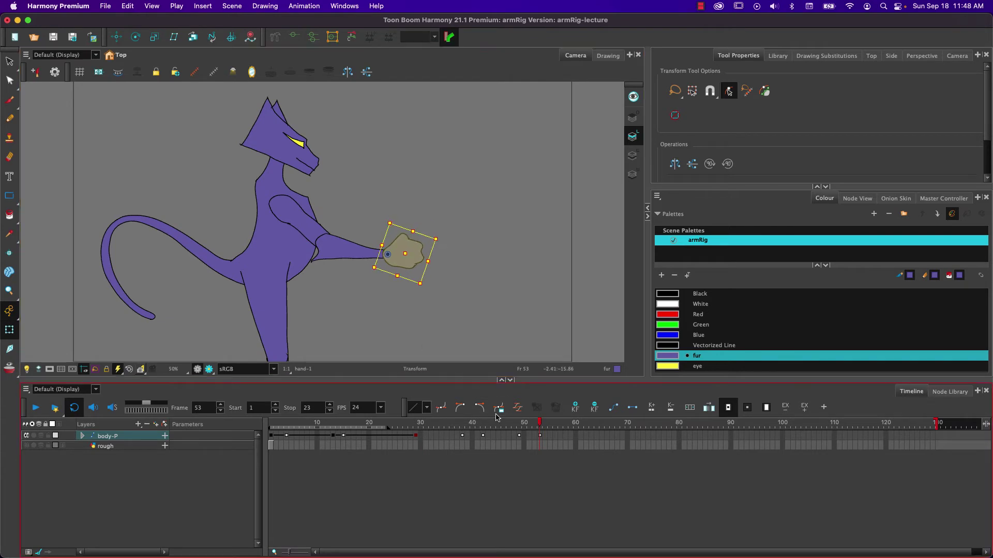
- At frame 59, pose the arm raised beside the head, with the forearm bent back and the hand tilted toward the head
left_click_drag(539, 424, 571, 424)
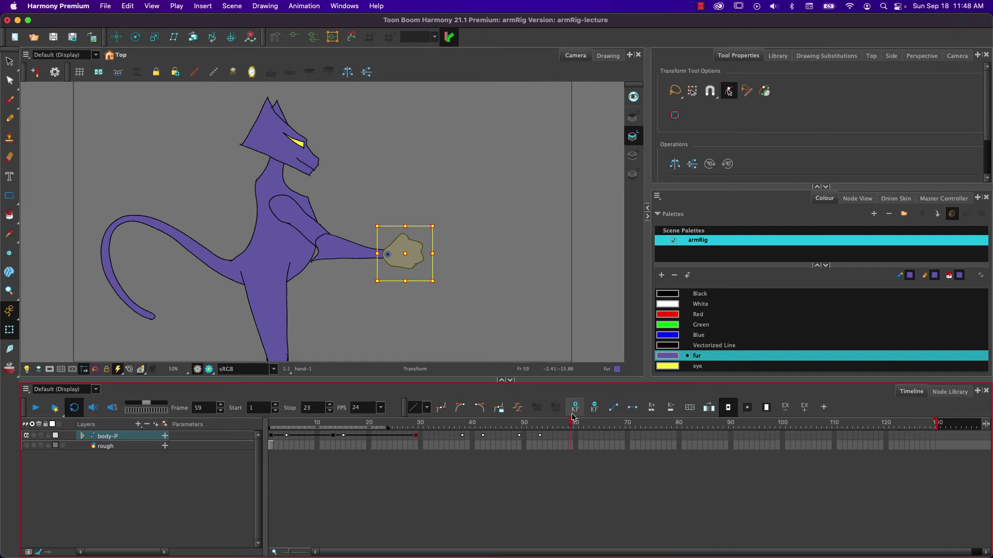
left_click(293, 215)
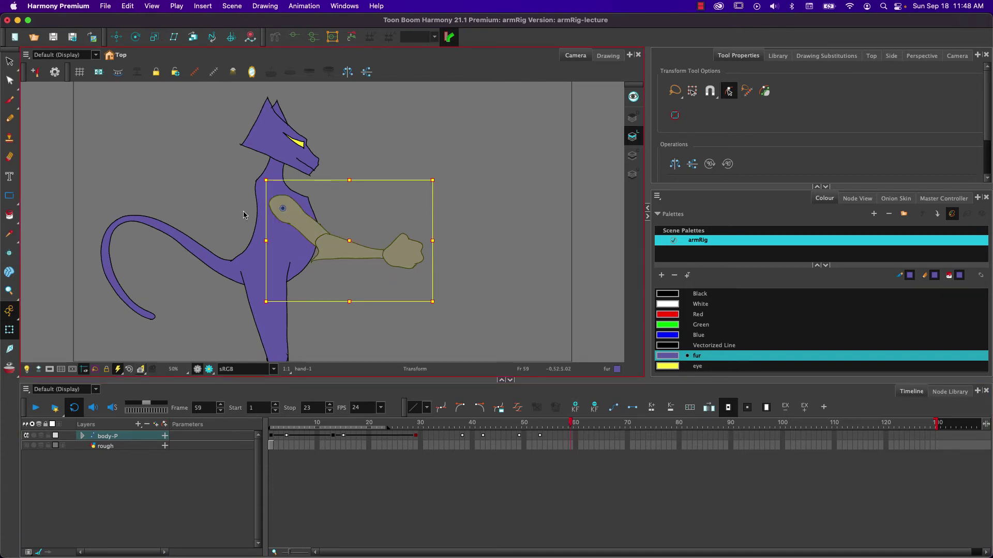
left_click_drag(250, 313, 341, 224)
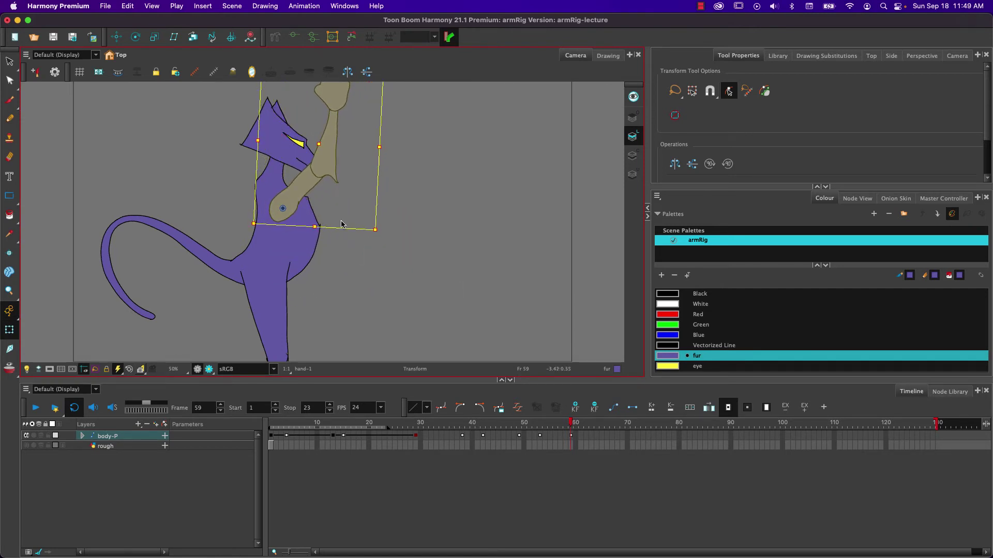
left_click(329, 150)
left_click_drag(276, 199, 294, 212)
left_click(295, 94)
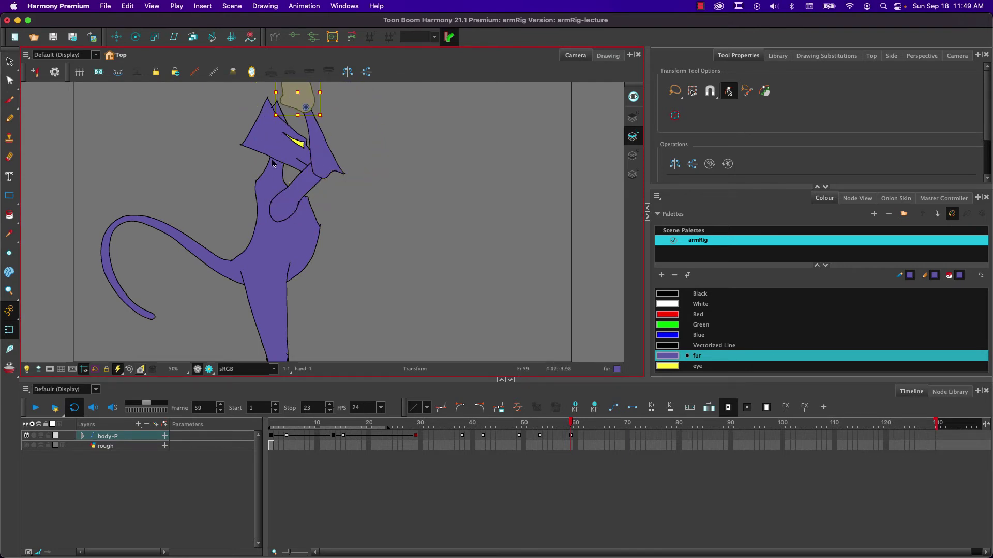
left_click_drag(268, 118, 284, 133)
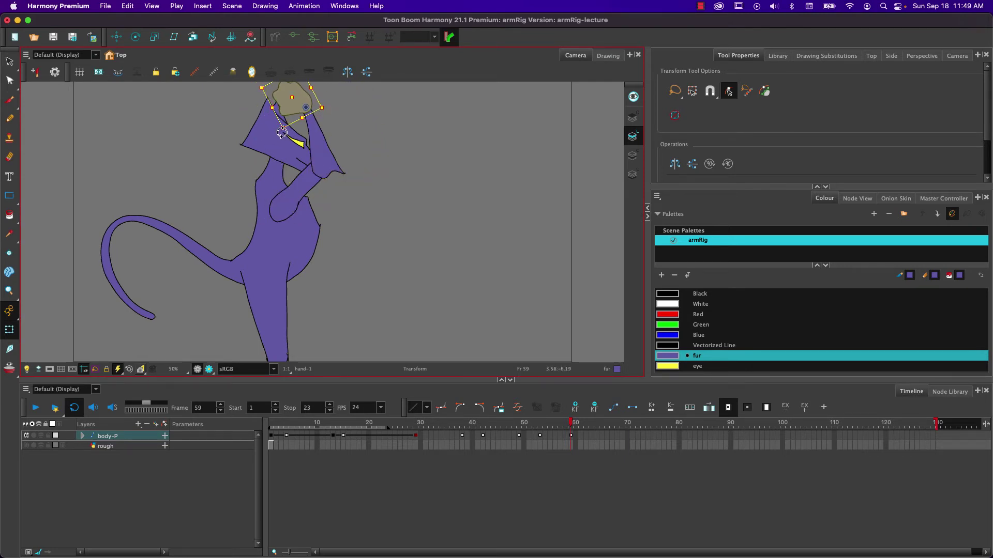
- At frame 63, swing the arm down in front of the body, with the forearm extended nearly horizontal and the hand tilted slightly downward
left_click_drag(572, 425, 582, 426)
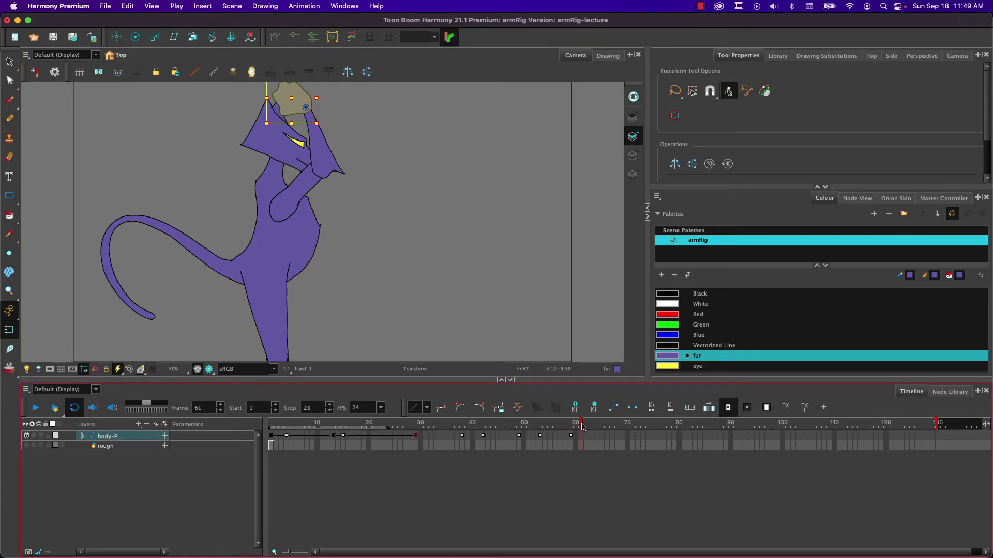
left_click(283, 208)
left_click_drag(248, 232, 235, 160)
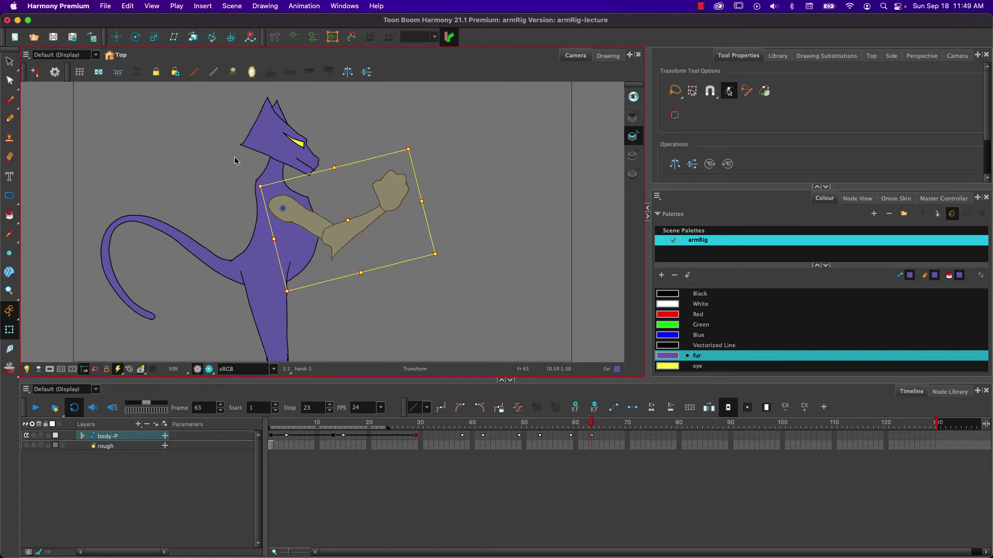
left_click(337, 236)
left_click_drag(313, 273, 287, 239)
key("shift+b")
left_click_drag(377, 281, 368, 276)
left_click(323, 241)
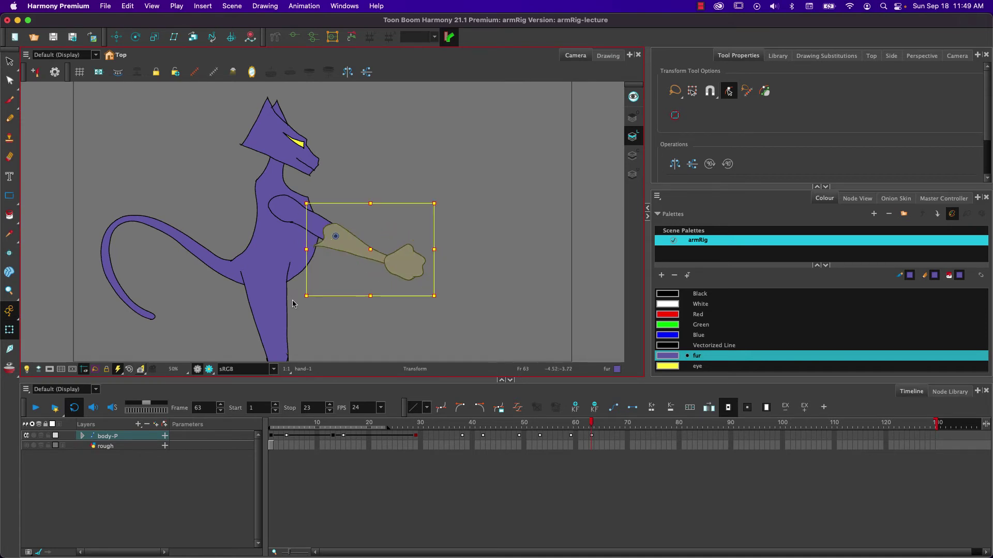
left_click_drag(292, 303, 310, 313)
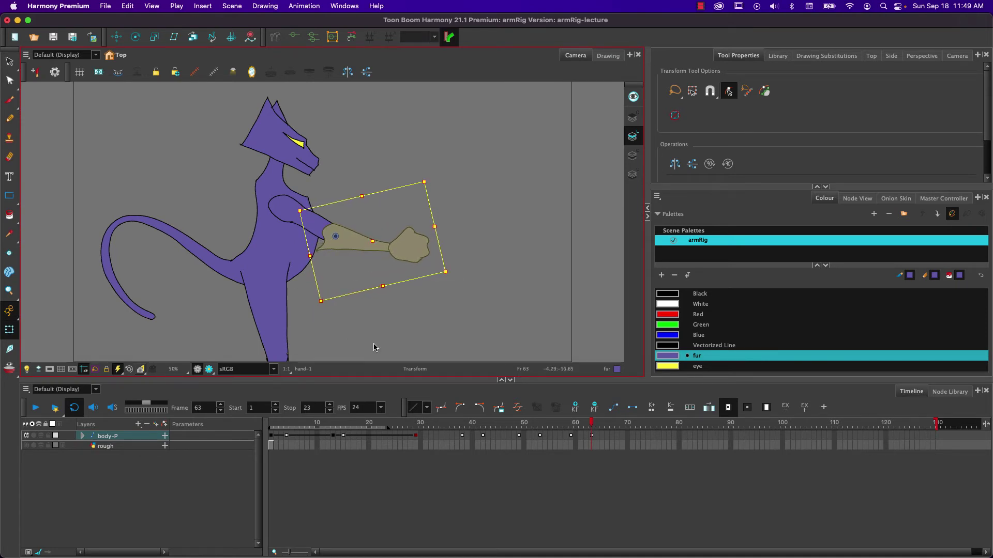
- At frame 69, raise the arm again, fold the forearm back over the head and tilt the hand onto it
left_click_drag(593, 424, 603, 424)
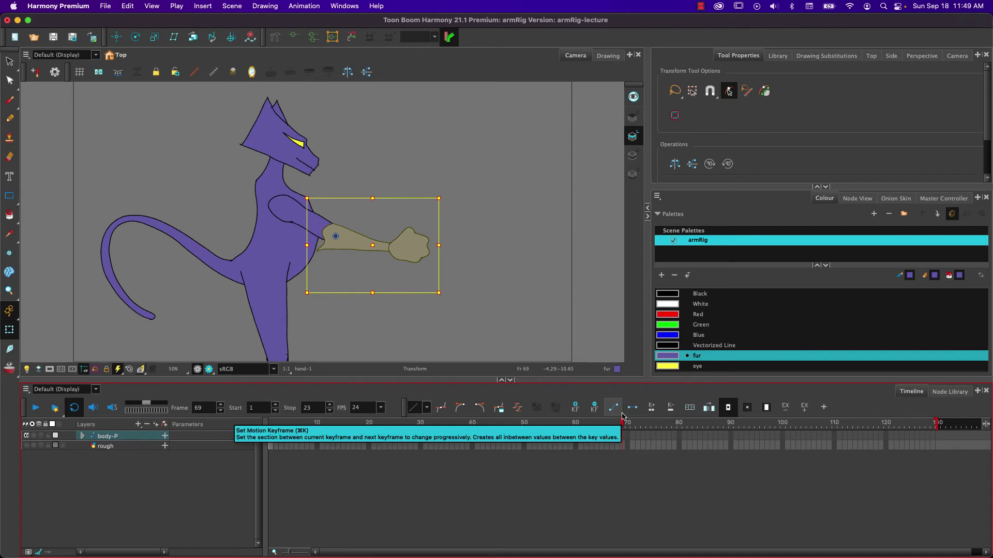
left_click(274, 216)
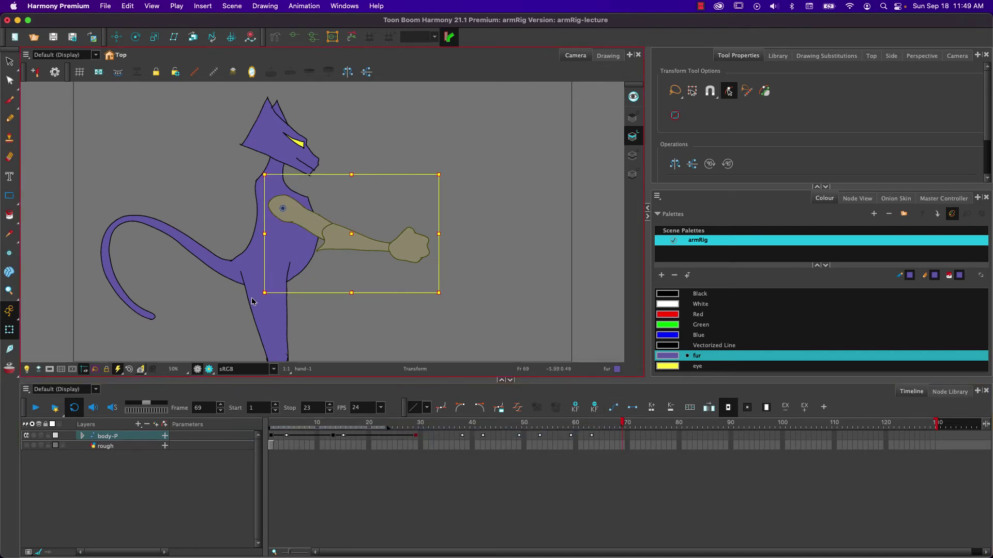
left_click_drag(257, 298, 366, 226)
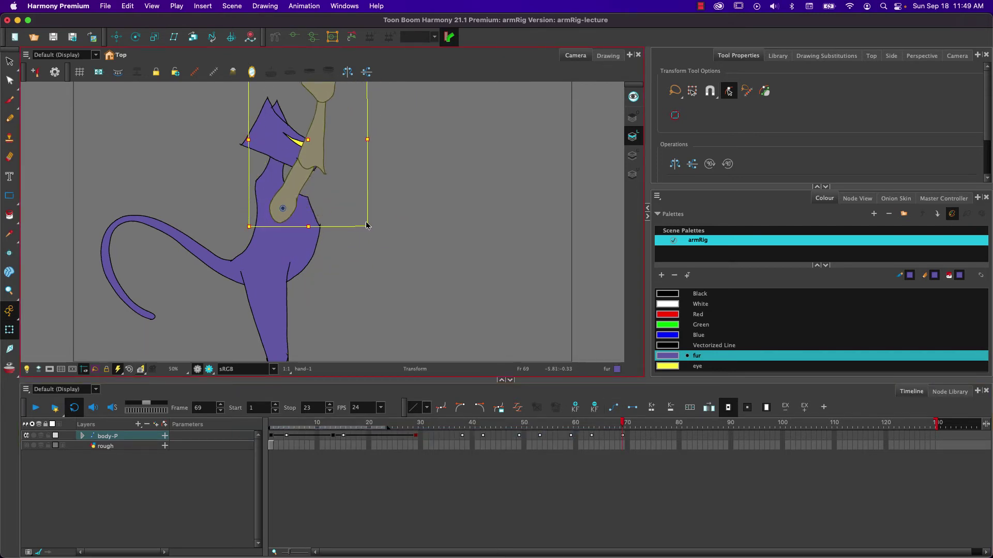
left_click(318, 125)
left_click_drag(266, 186, 260, 87)
left_click(259, 87)
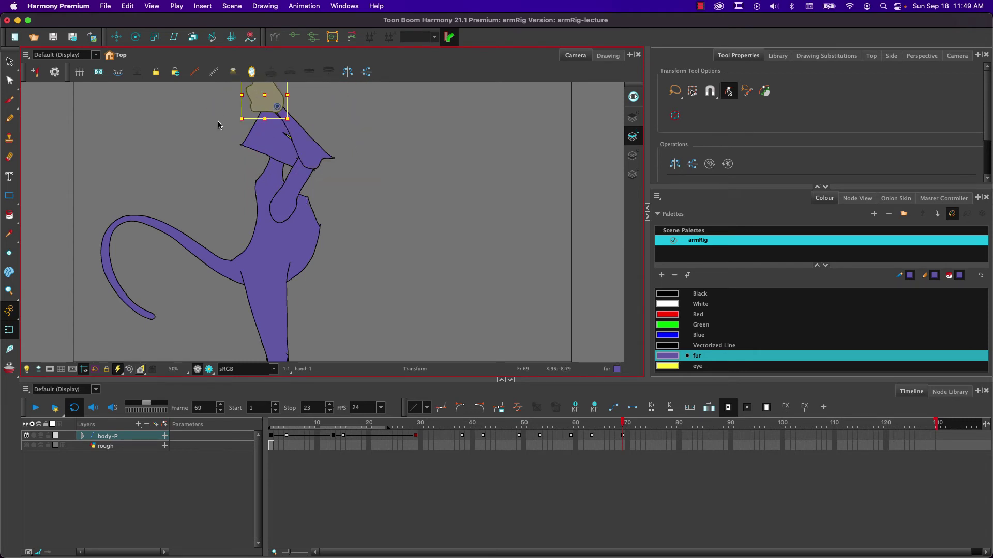
left_click_drag(232, 122, 253, 141)
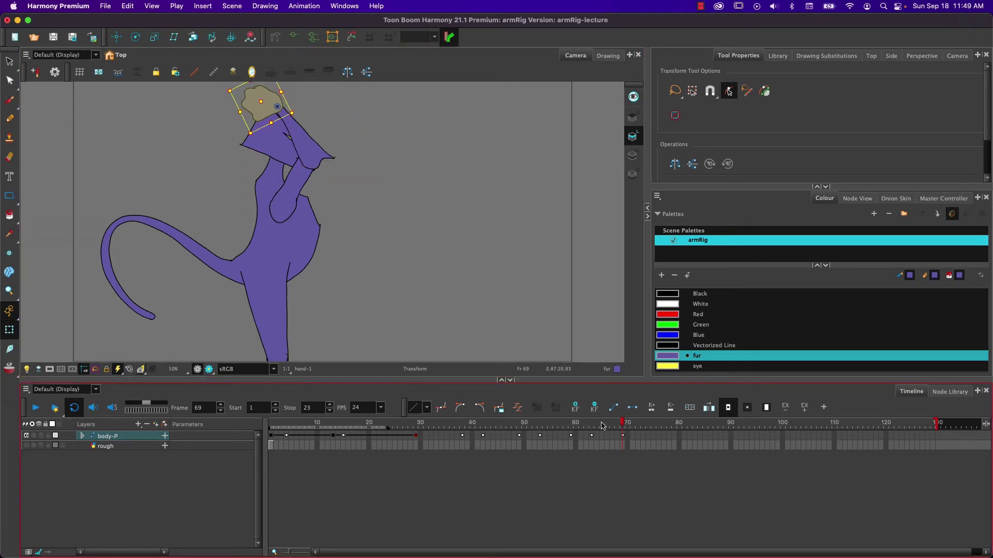
- At frame 73, lower the whole arm forward, straighten the forearm in front of the chest and tilt the hand downward
left_click_drag(623, 425, 633, 426)
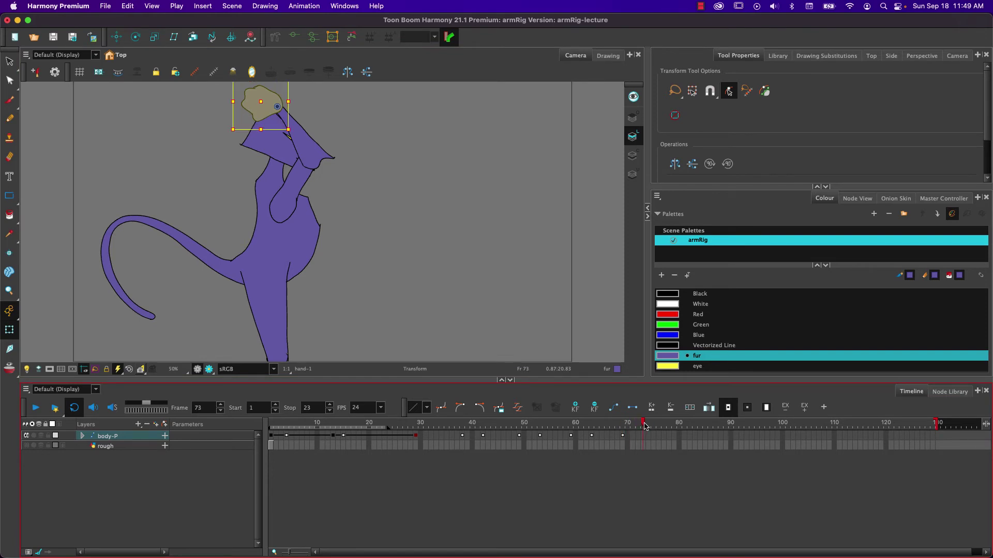
left_click(292, 208)
left_click_drag(225, 236, 232, 129)
left_click(351, 212)
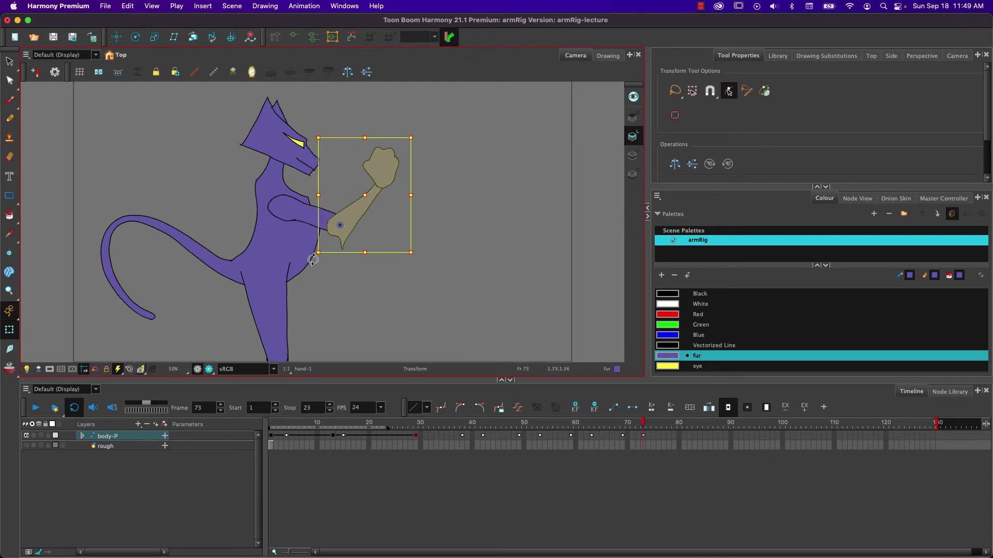
left_click_drag(313, 260, 285, 221)
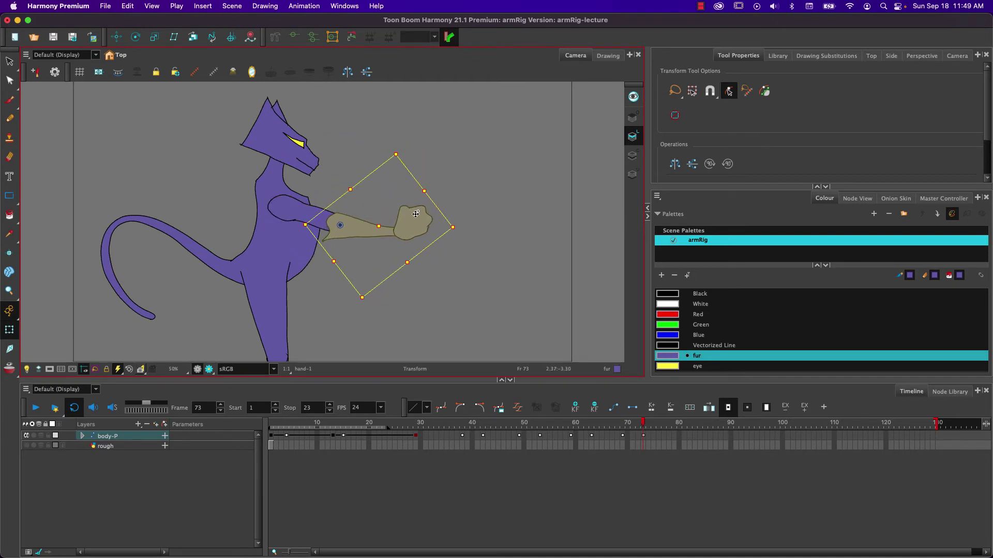
left_click(414, 218)
left_click_drag(391, 252, 382, 237)
- Review the arm's repeated swings by stepping back and scrubbing through the timeline to frame 72
left_click(523, 422)
key("comma")
key("comma")
key("comma")
key("comma")
key("comma")
key("comma")
key("comma")
key("comma")
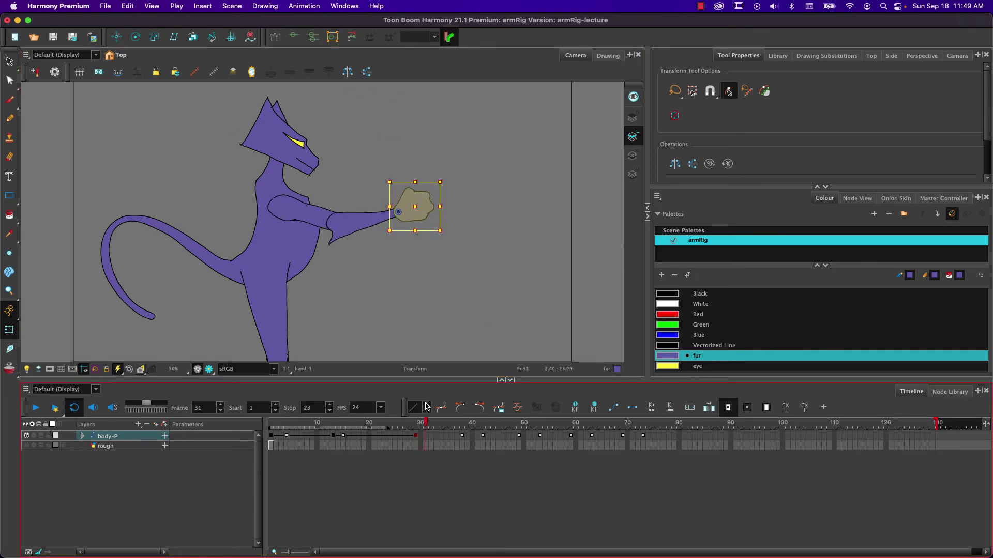
left_click_drag(481, 414, 638, 411)
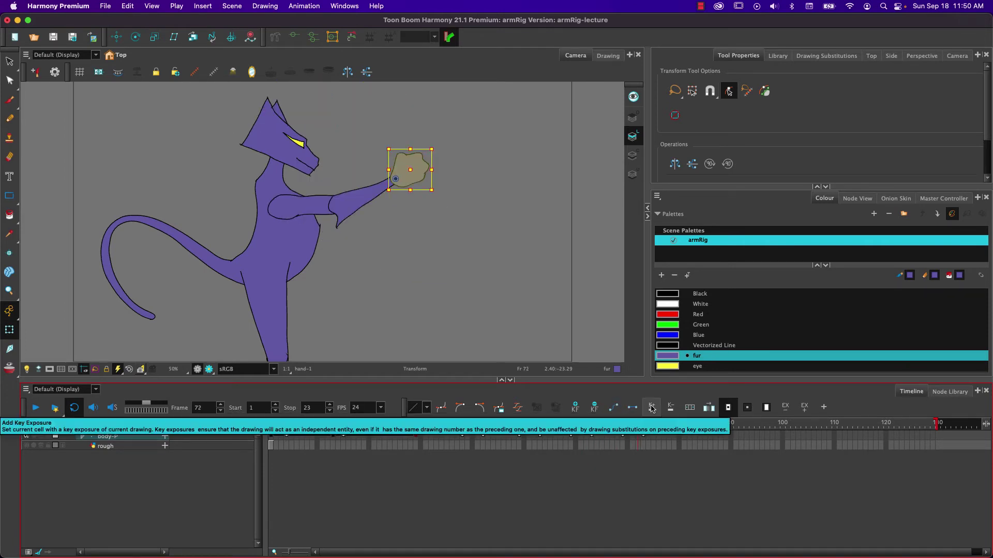
- Add a keyframe to the body-P layer at frame 22 and tilt the head slightly downward
left_click_drag(295, 423, 346, 417)
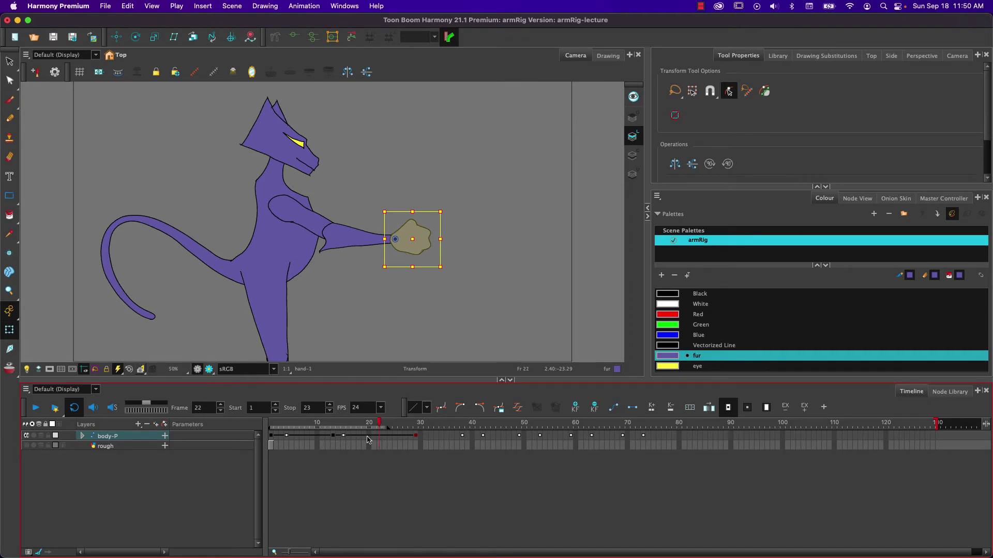
left_click(379, 437)
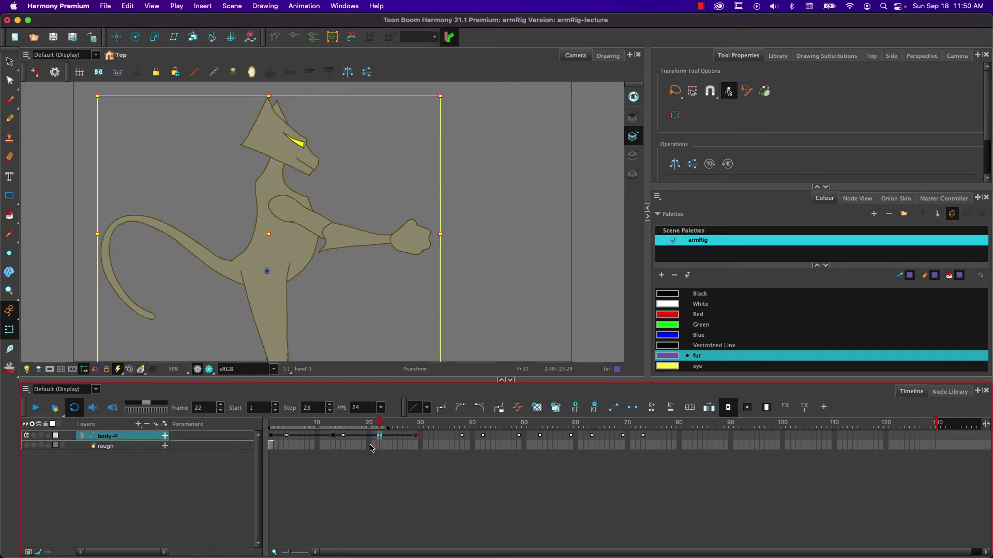
left_click(215, 116)
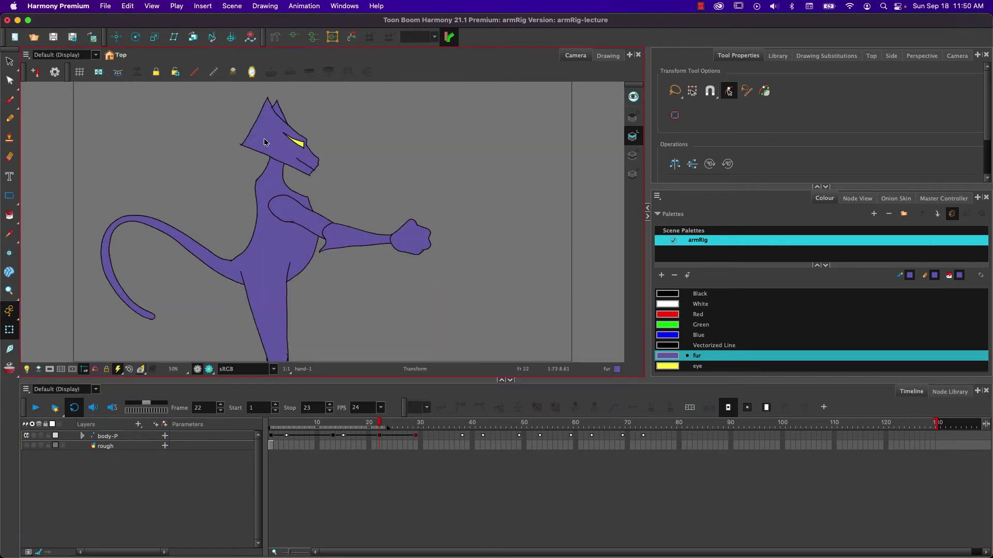
left_click(265, 139)
left_click_drag(230, 186, 224, 176)
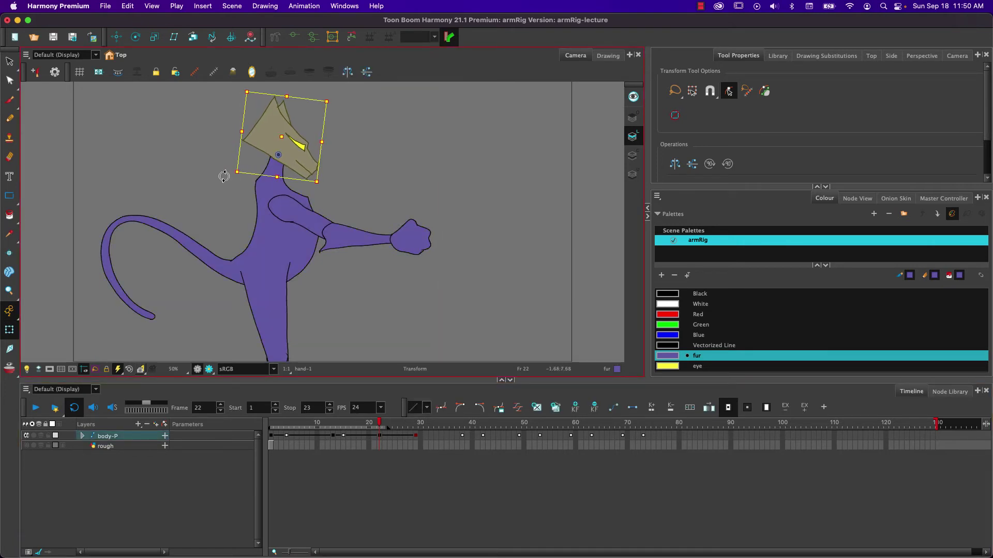
- Check the head tilt around frame 22 and move its keyframe to frame 26
left_click(376, 423)
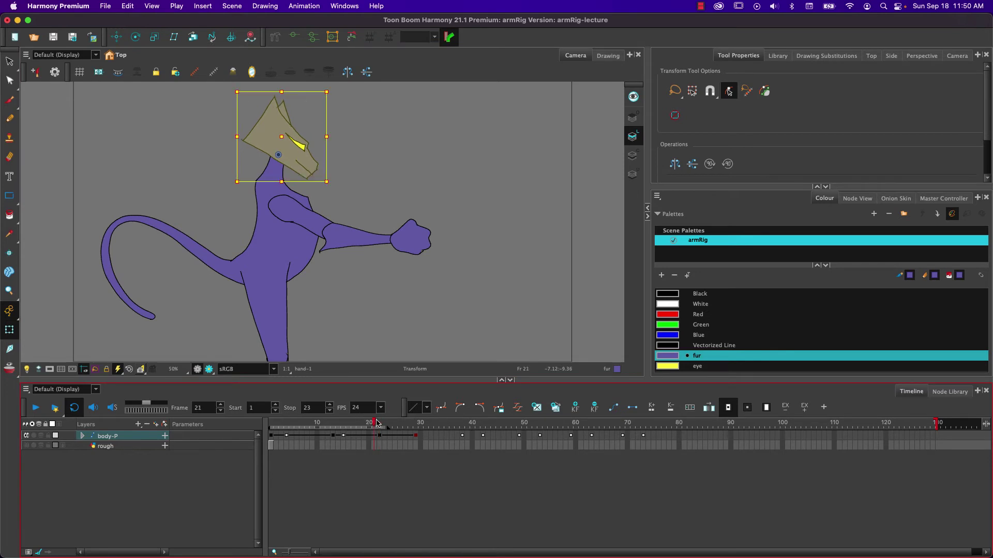
mouse_move(376, 423)
left_mouse_down()
mouse_move(442, 435)
mouse_move(383, 425)
left_mouse_up()
key("comma")
left_click(380, 438)
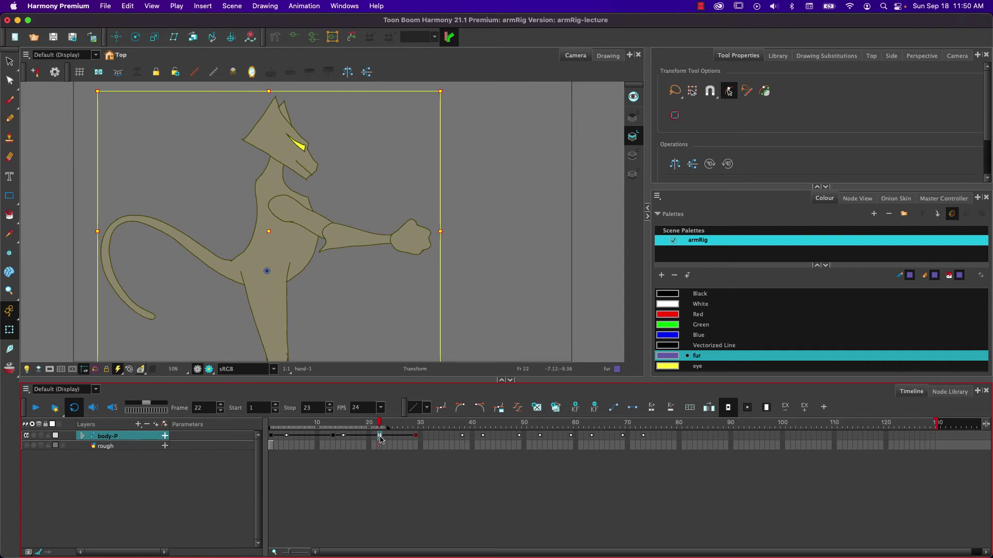
left_click(396, 437)
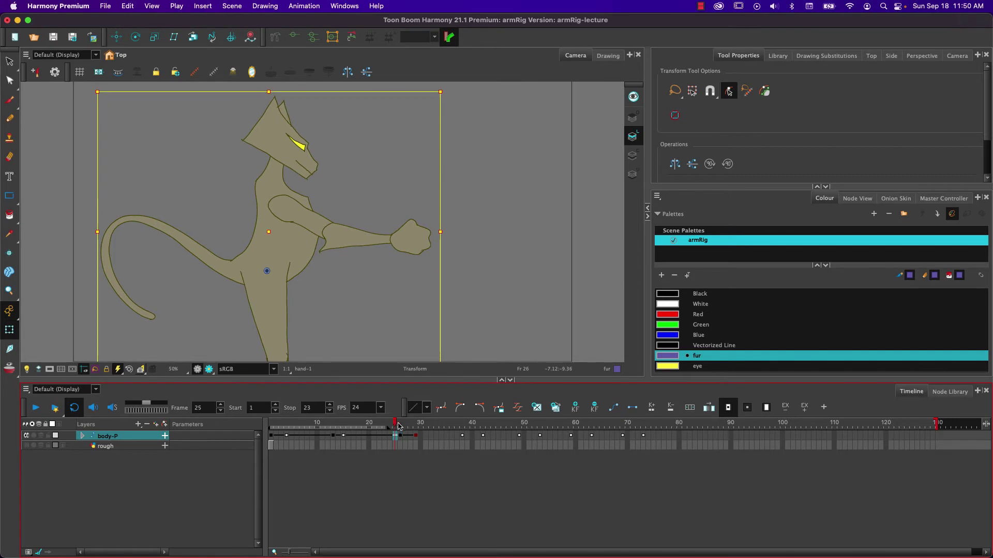
- Compare the poses around frame 29, and at frame 32 rotate the head slightly upward
left_click(428, 424)
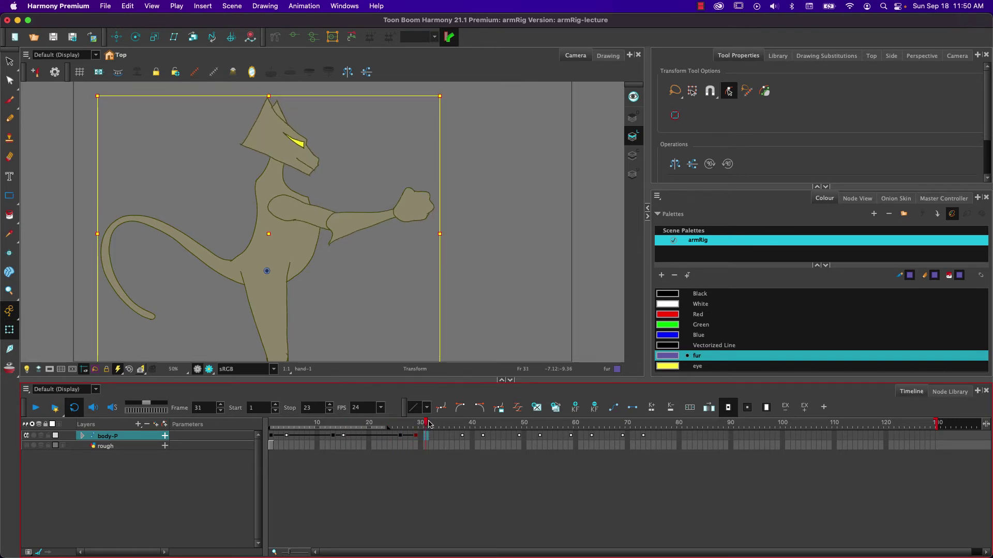
left_click_drag(429, 424, 417, 423)
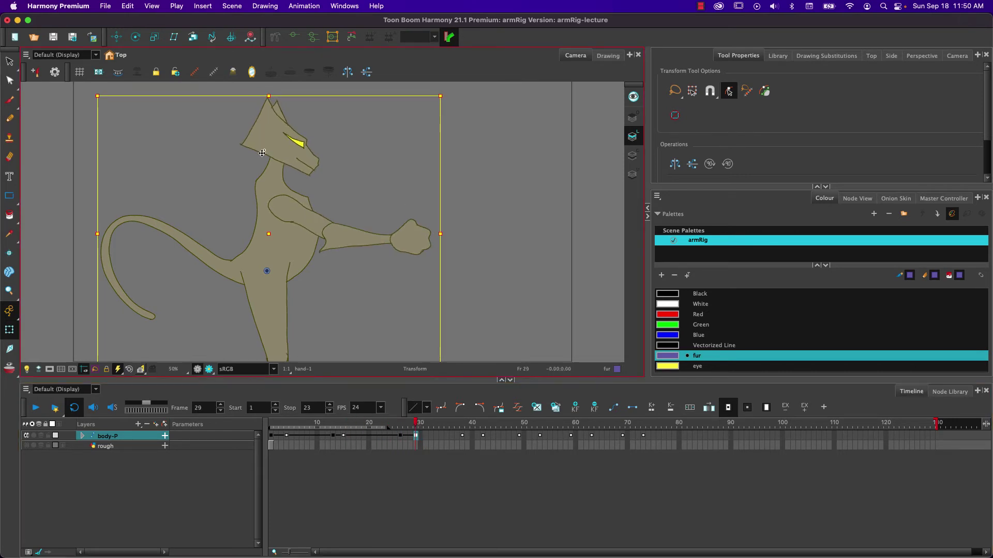
left_click(215, 137)
left_click_drag(416, 423, 433, 418)
left_click(255, 138)
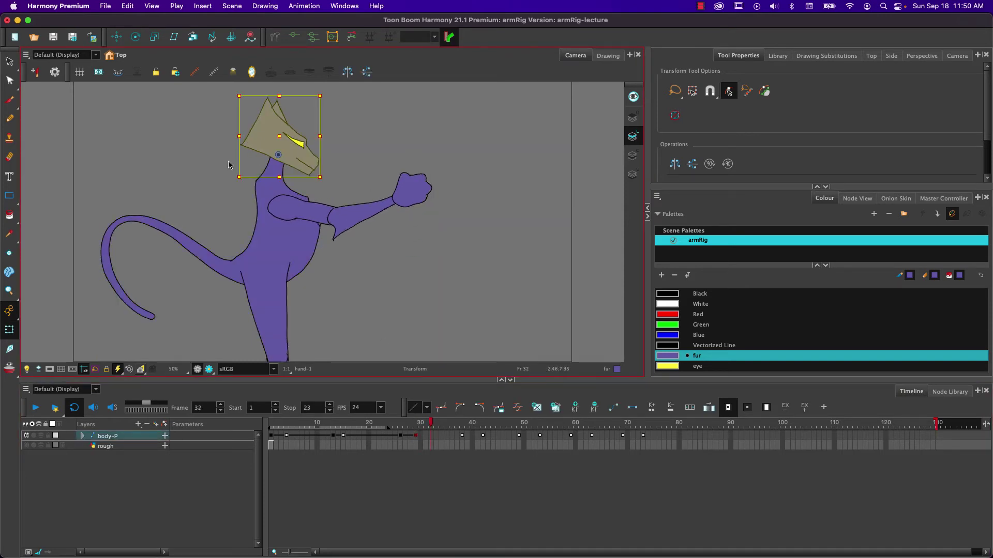
left_click_drag(233, 184, 242, 196)
- Key the head at frame 69 with a further upward tilt and scrub to frame 72 to check the motion
left_click_drag(431, 424, 624, 422)
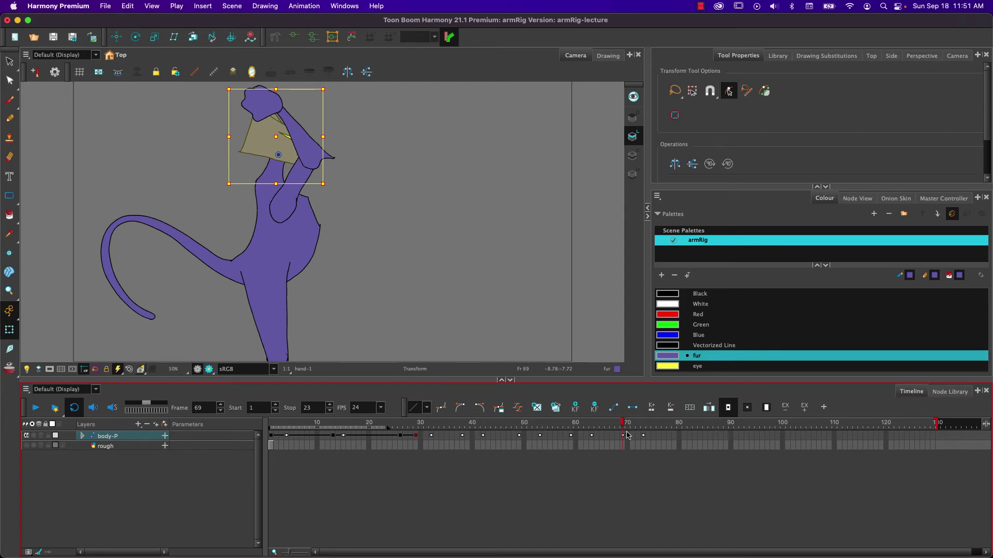
left_click(627, 435)
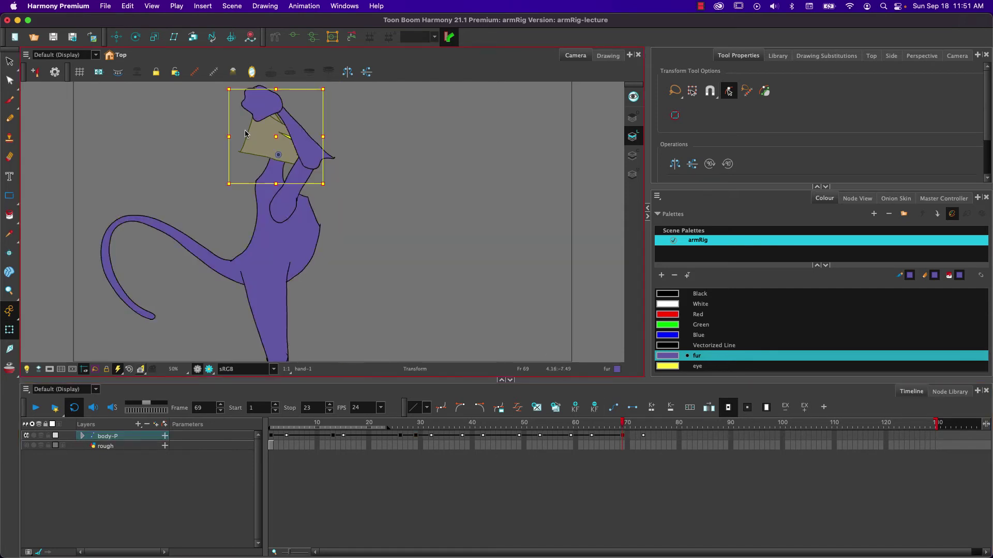
left_click_drag(219, 189, 226, 204)
left_click(624, 423)
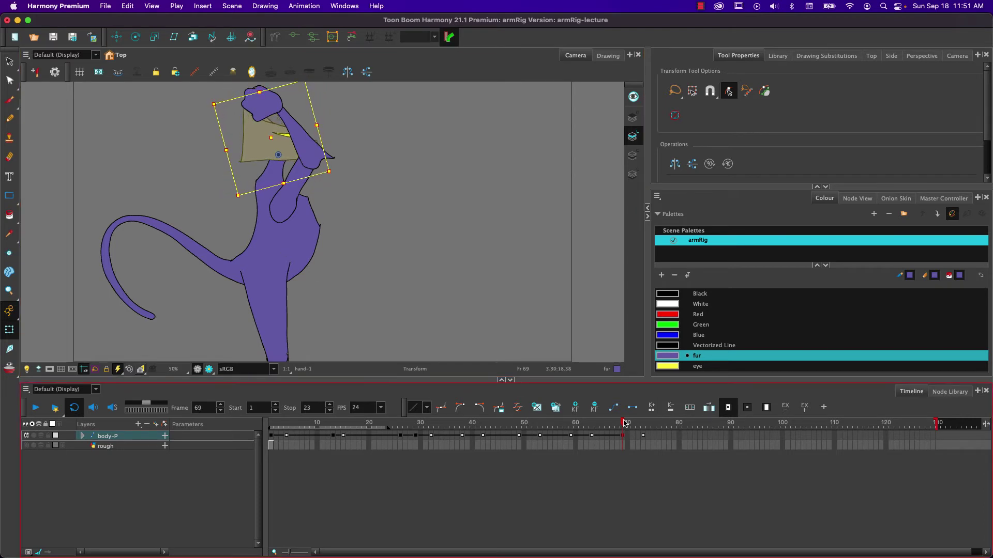
left_click_drag(624, 423, 640, 423)
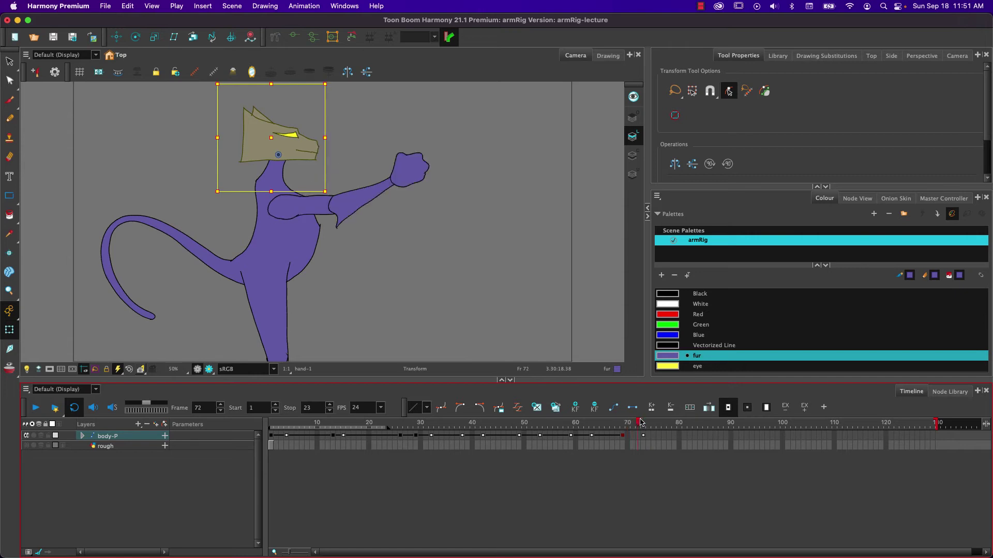
left_click_drag(209, 203, 189, 155)
left_click(640, 423)
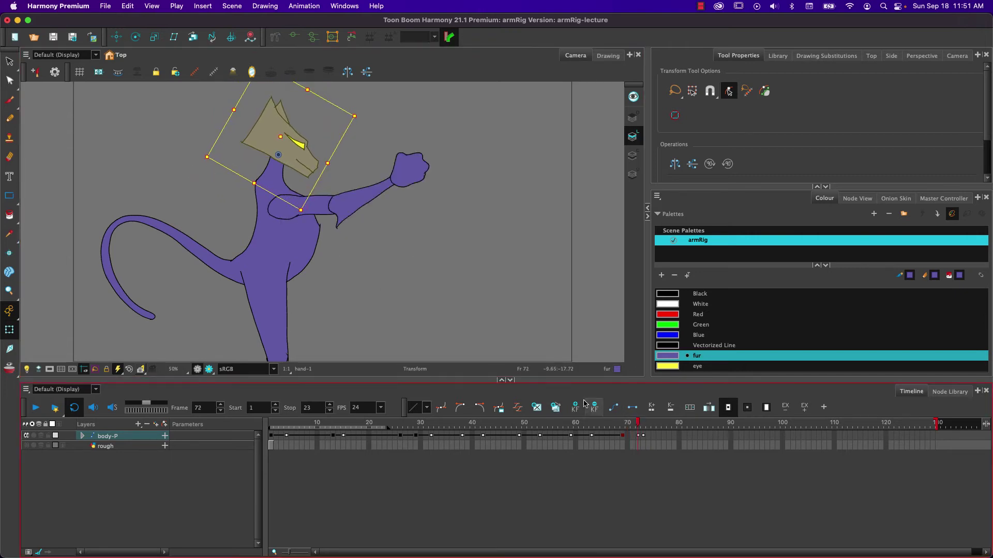
key("super+z")
- Tilt the head downward at frame 73 and compare it with the poses at frames 29 and 68
left_click(644, 430)
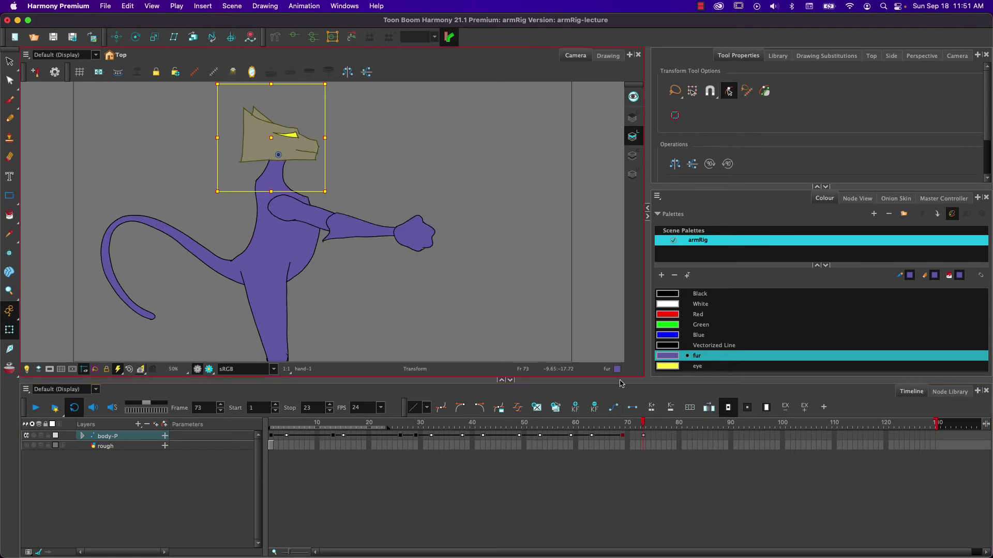
left_click_drag(212, 196, 195, 168)
left_click_drag(643, 425, 416, 420)
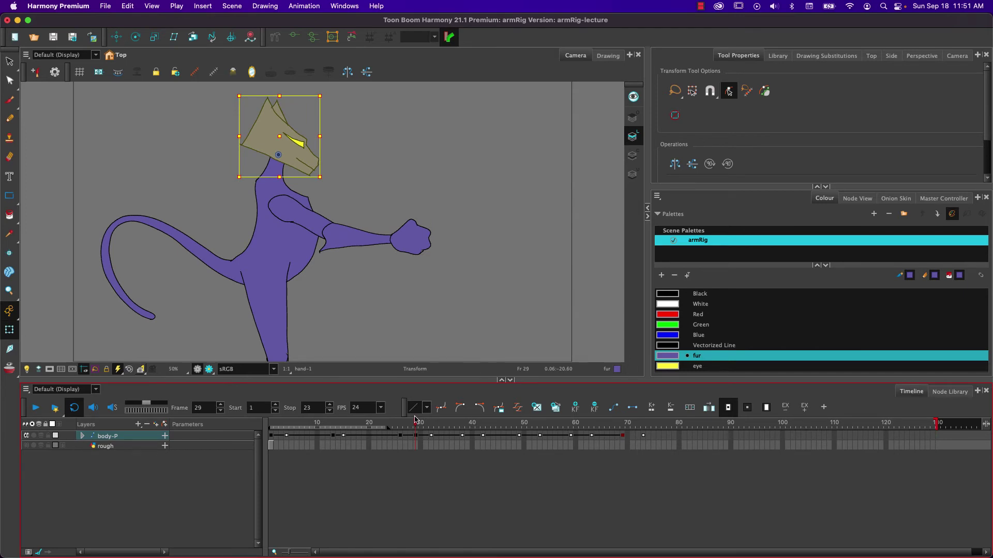
left_click_drag(415, 420, 621, 426)
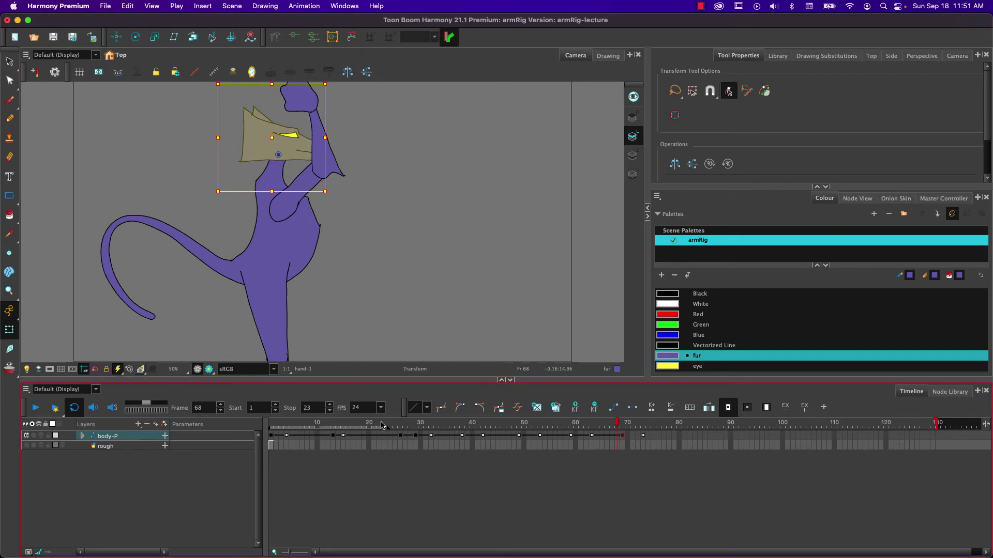
- Copy the downward head pose from frame 29 to frame 69 and check it against the pose around frame 25
left_click_drag(384, 423, 416, 425)
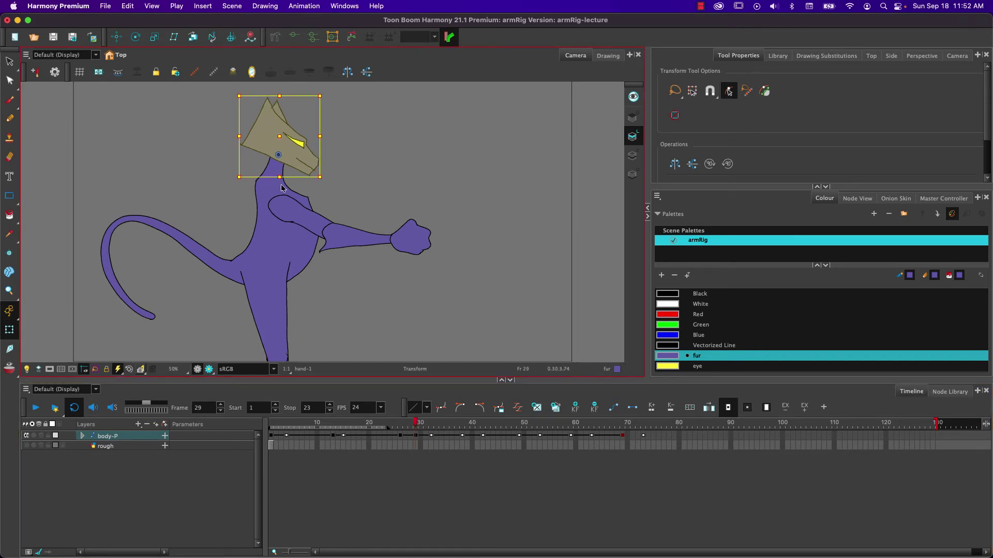
left_click(624, 427)
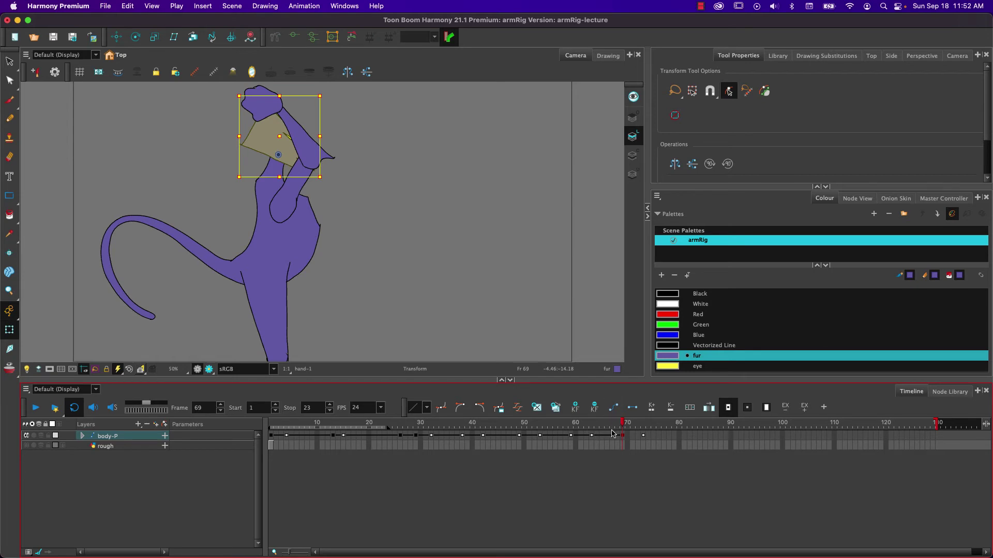
left_click_drag(623, 428, 399, 415)
key("comma")
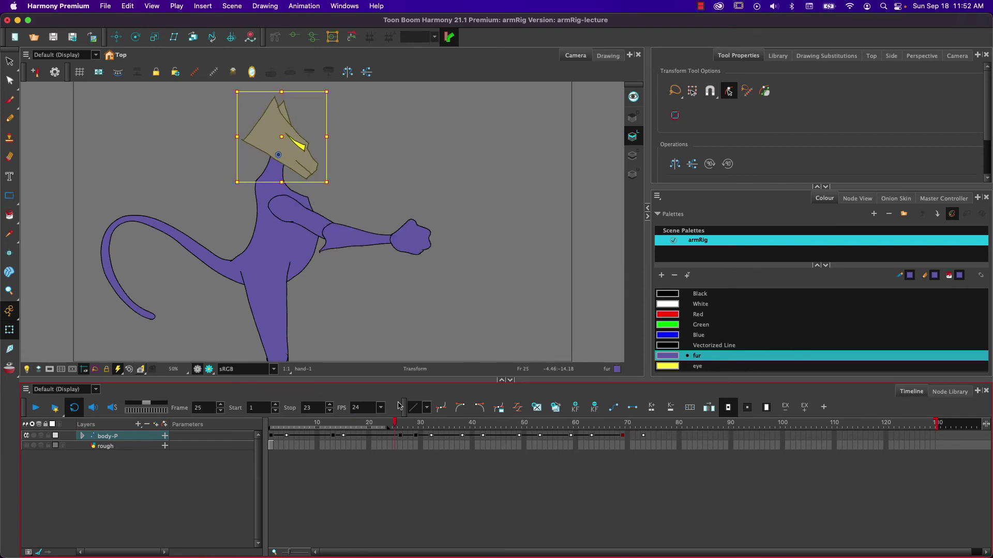
- Expand the body-P hierarchy and review the head-P keyframes at frames 13, 26, 29, 32 and 69
left_click(84, 437)
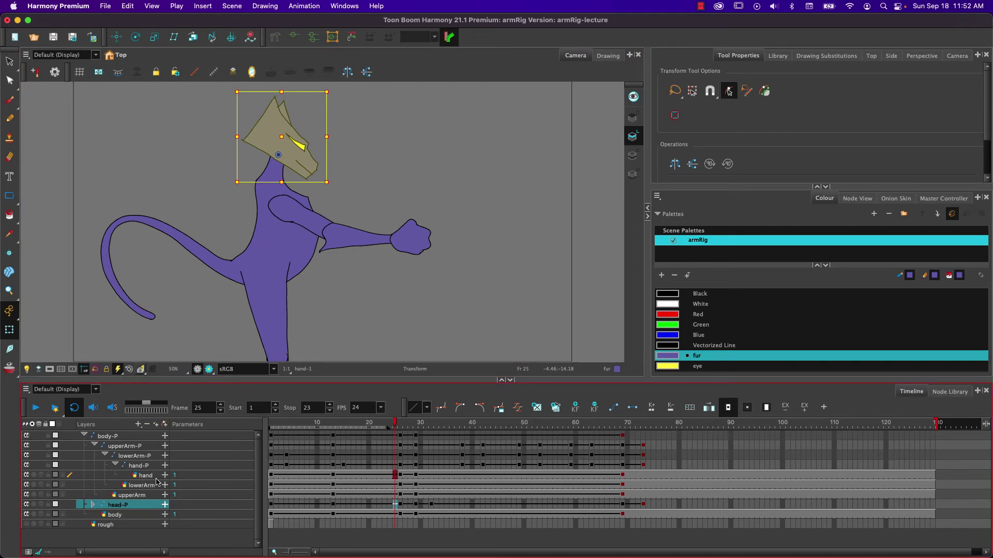
left_click_drag(298, 424, 332, 432)
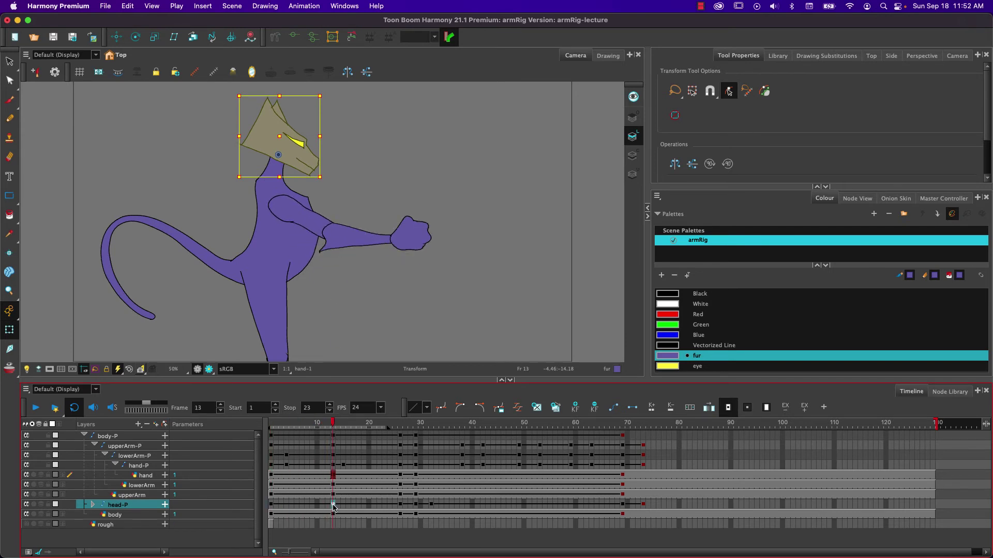
left_click(402, 505)
left_click_drag(403, 506, 412, 507)
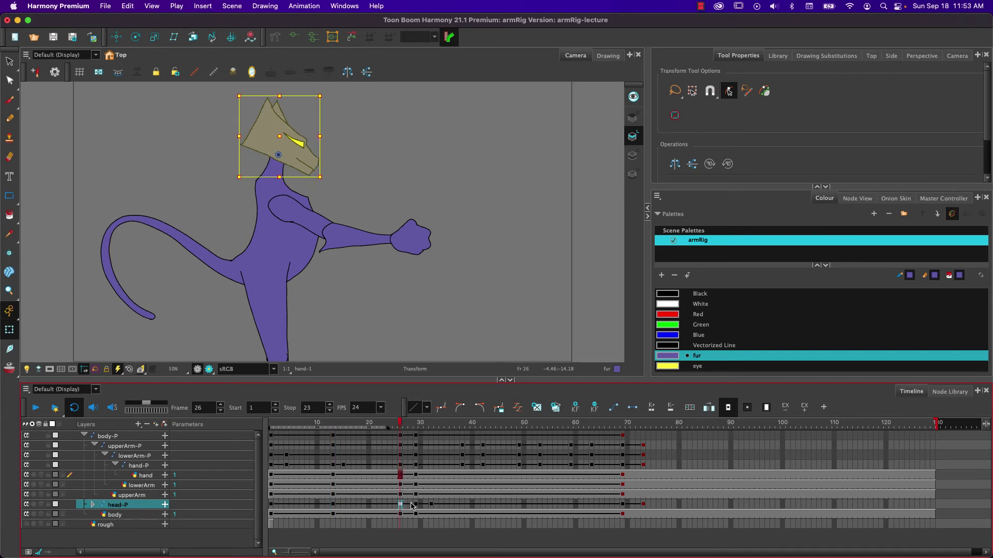
left_click(417, 506)
left_click(430, 505)
left_click_drag(417, 430, 622, 409)
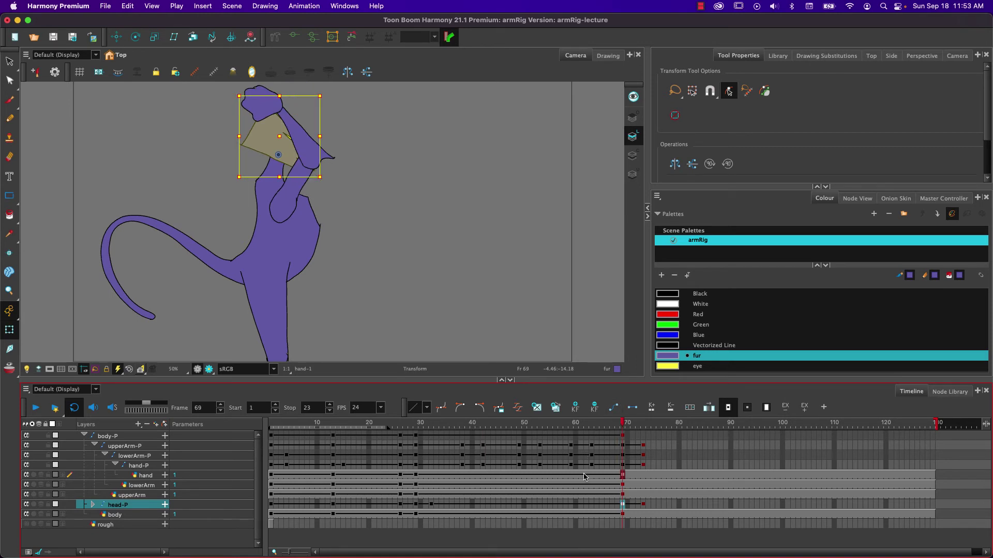
- Copy the head-P keyframe at frame 69 and compare the head poses at frames 29, 32 and 69
left_click(622, 505)
key("super+c")
left_click(415, 504)
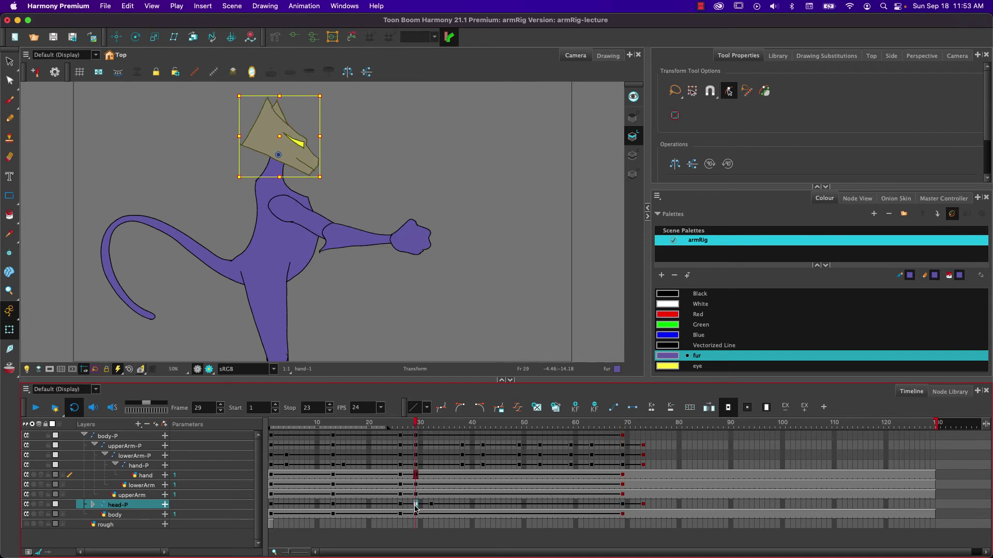
left_click(430, 504)
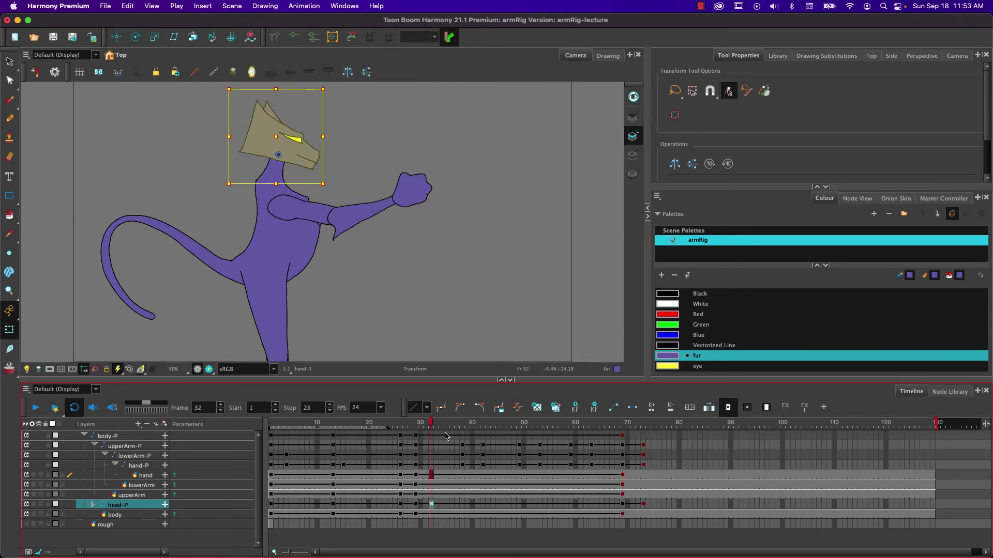
left_click_drag(432, 425, 626, 425)
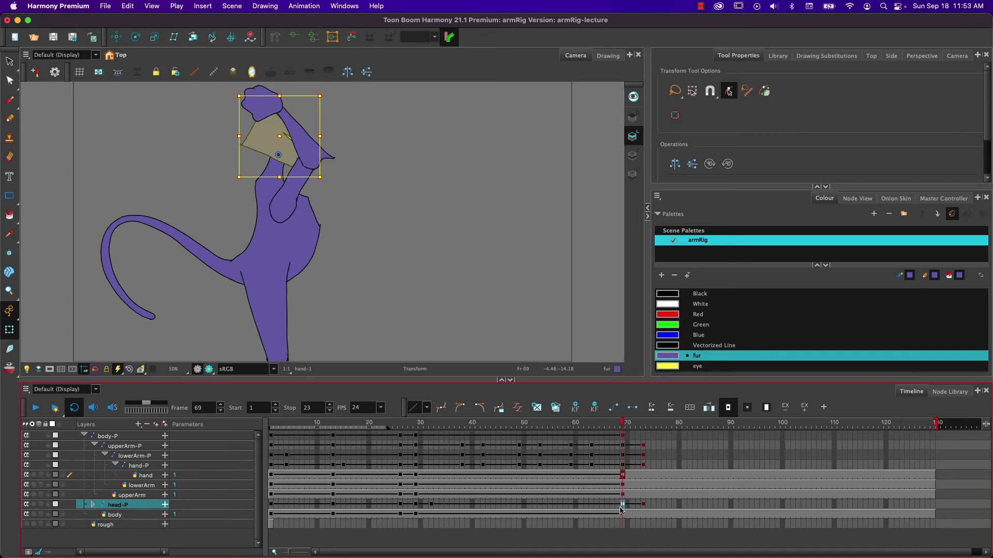
- Set the playback range to frames 1 through 77 and play the animation
left_click_drag(623, 425, 271, 425)
left_click(37, 409)
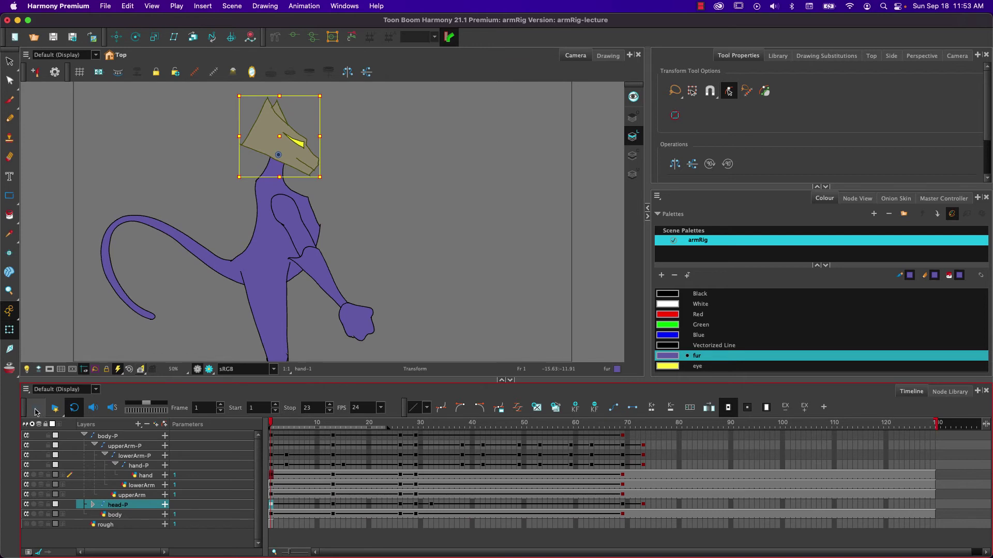
left_click(665, 424)
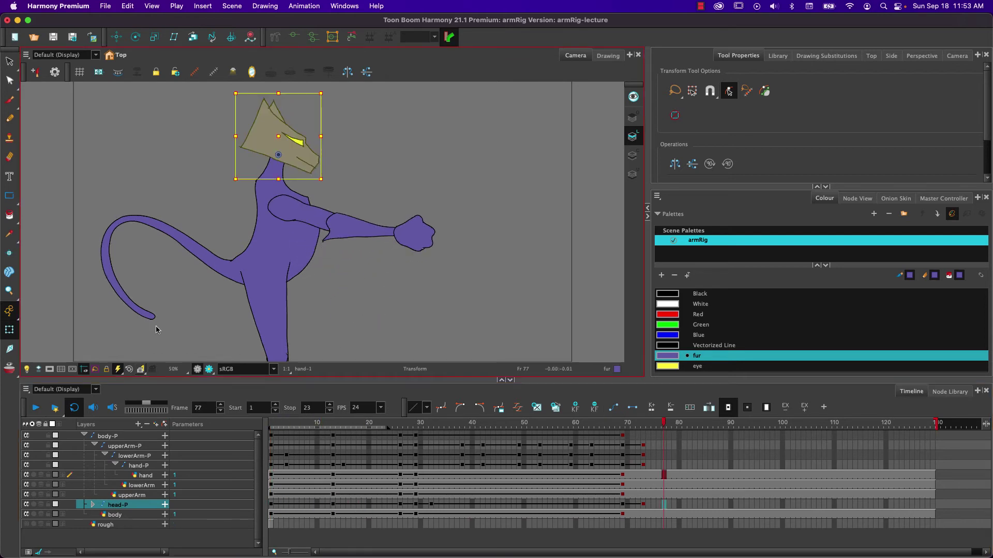
left_click(252, 410)
type("1")
key("Tab")
type("77")
key("Return")
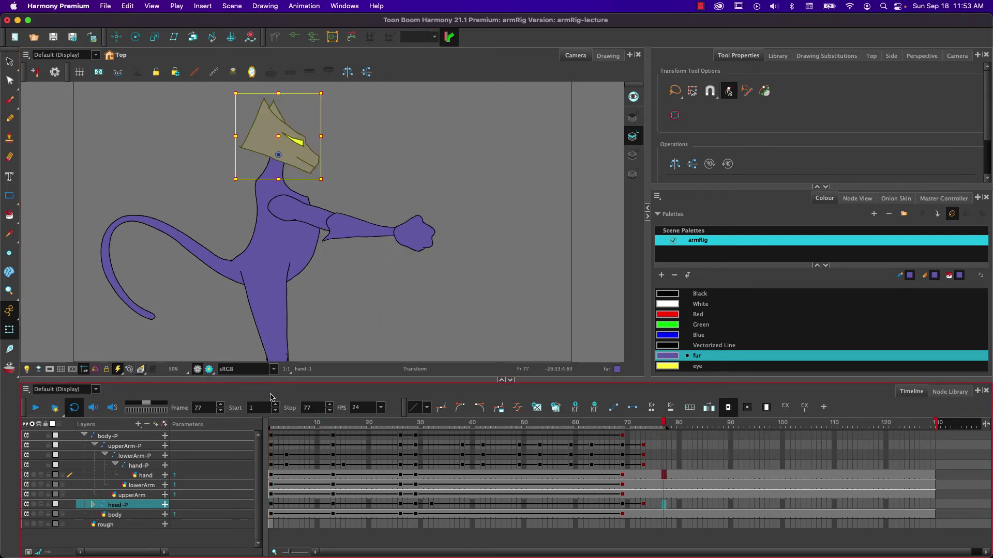
left_click(37, 408)
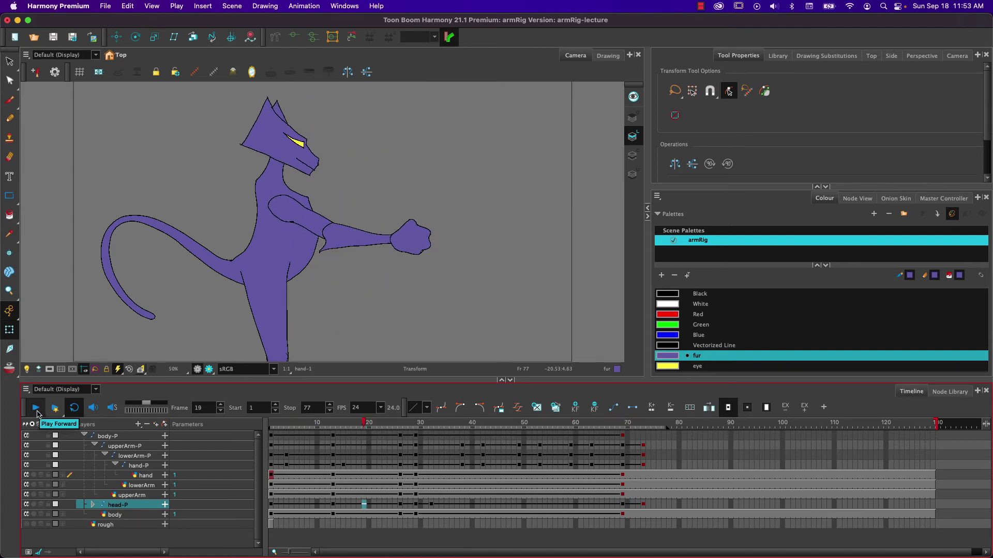
left_click(44, 412)
- Extend the playback stop frame to 90 and preview the arm and head motion
left_click(783, 425)
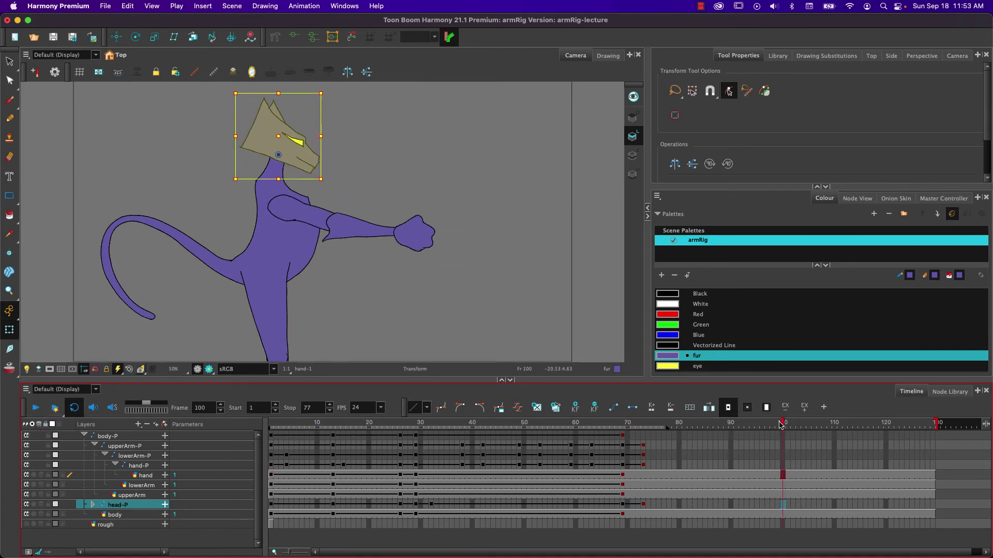
left_click(780, 421)
left_click(729, 423)
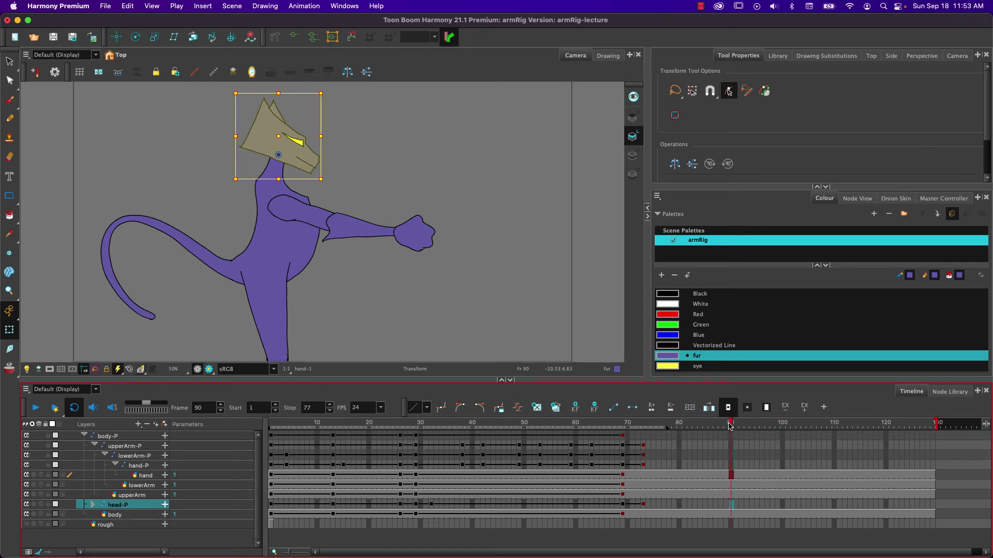
left_click(292, 408)
left_click(515, 424)
left_click(35, 408)
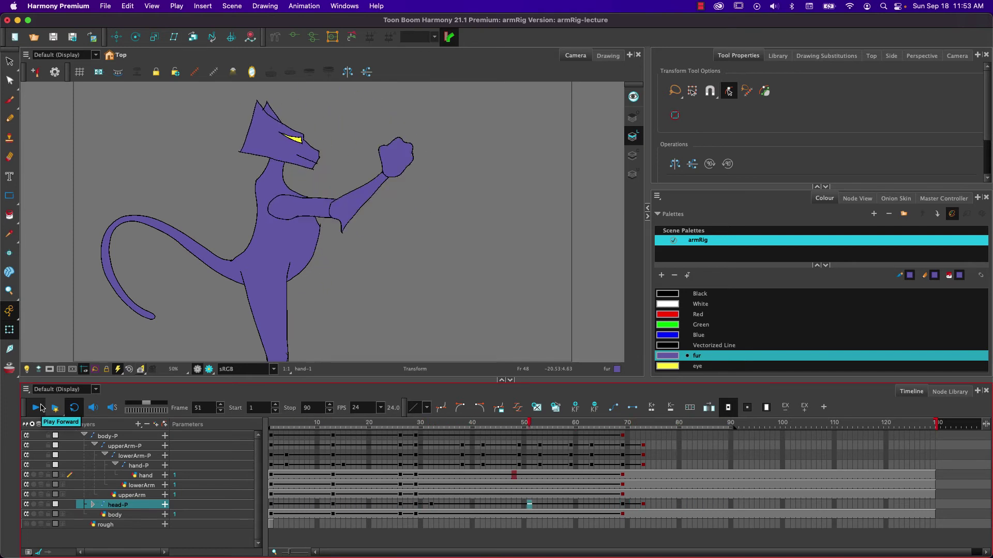
left_click(41, 408)
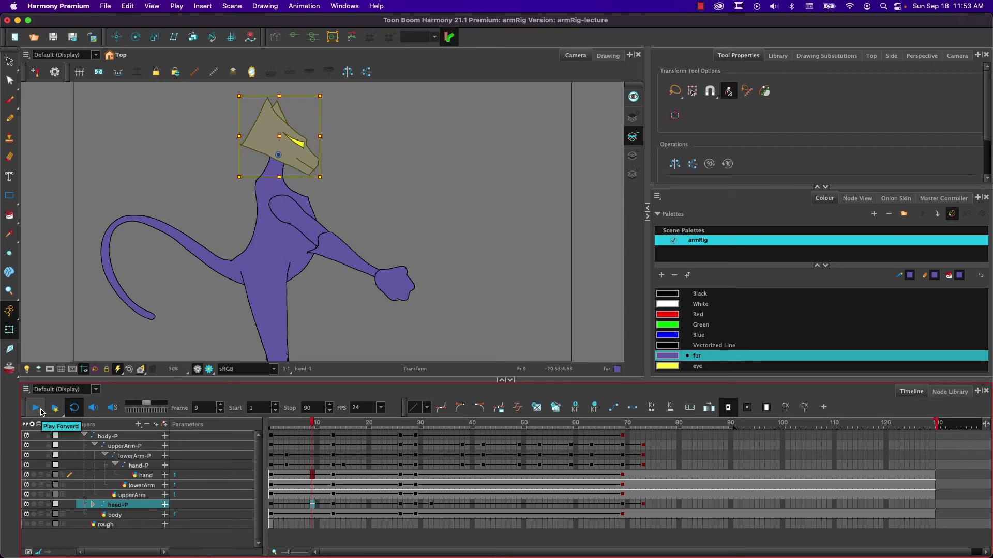
- Collapse body-P, scrub the motion through frame 31, and expand the hierarchy again
left_click(85, 437)
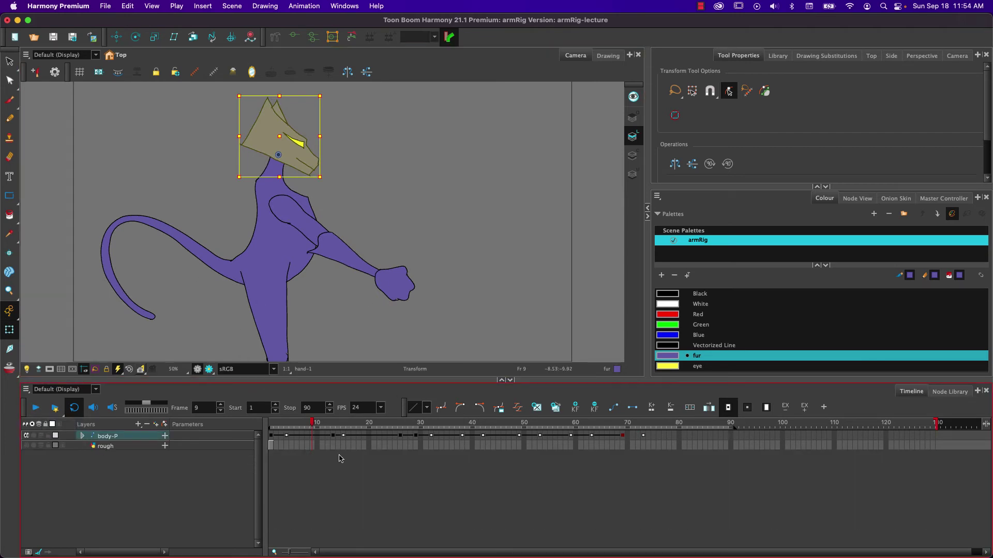
left_click_drag(289, 427, 426, 412)
left_click(82, 437)
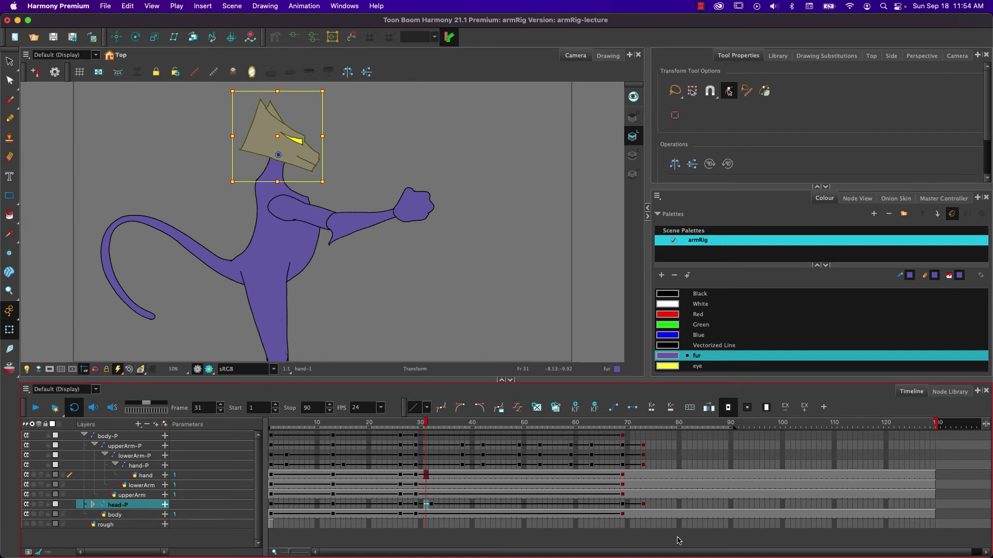
left_click_drag(659, 508, 285, 499)
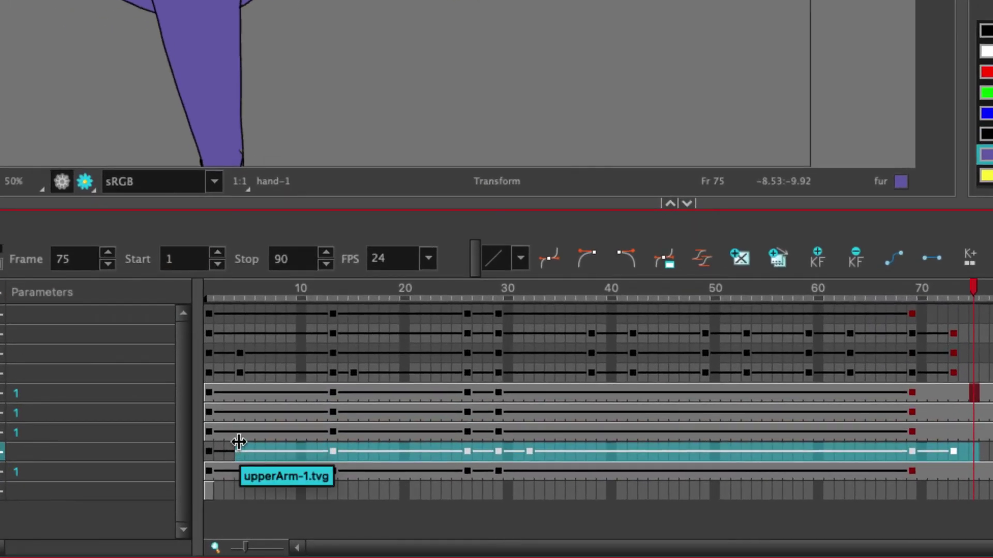
left_click(855, 258)
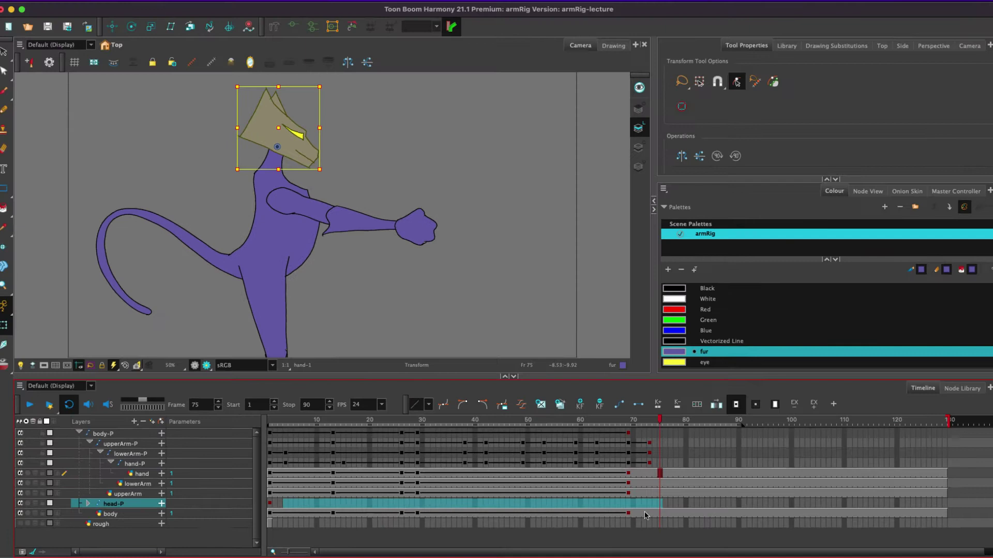
left_click(645, 516)
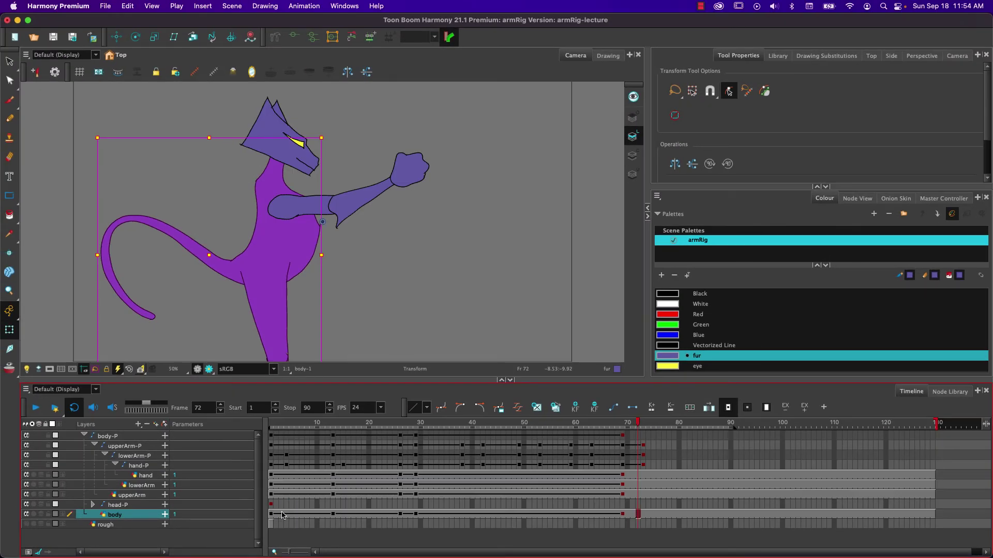
left_click(281, 515, "shift")
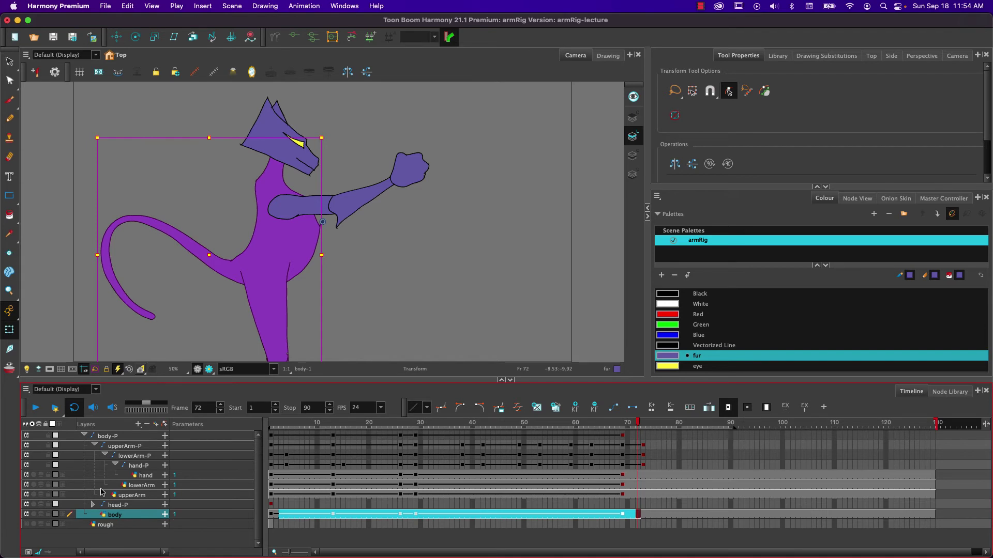
key("shift+slash")
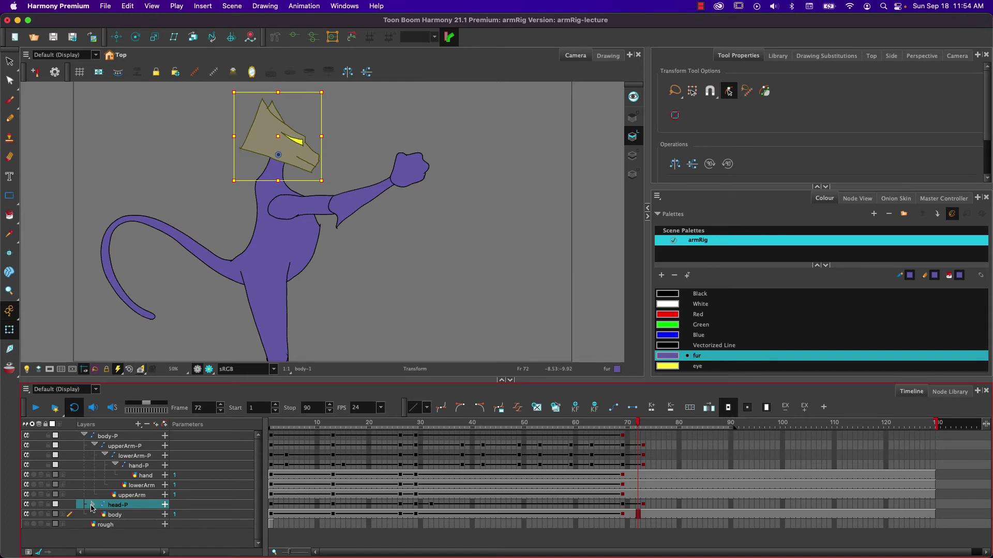
- Remove all head-P keyframes after the first frame, check the head around frame 19, and expand head-P to show its drawing layer
left_click(94, 506)
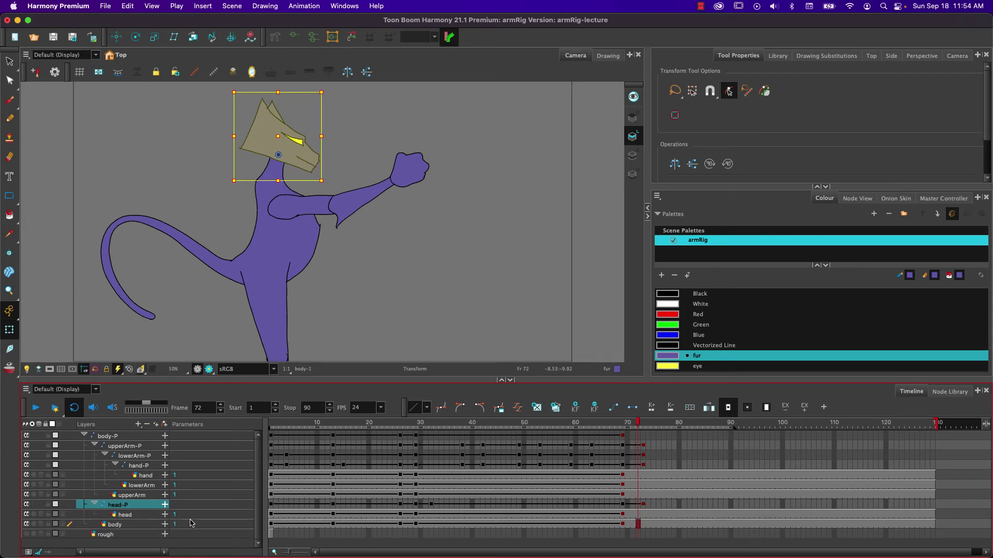
left_click(94, 505)
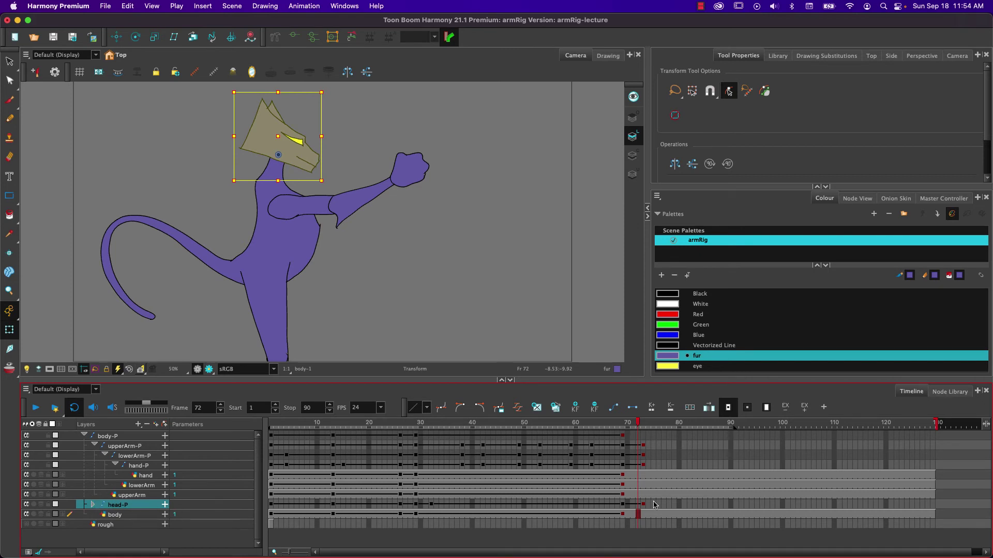
left_click_drag(646, 505, 280, 508)
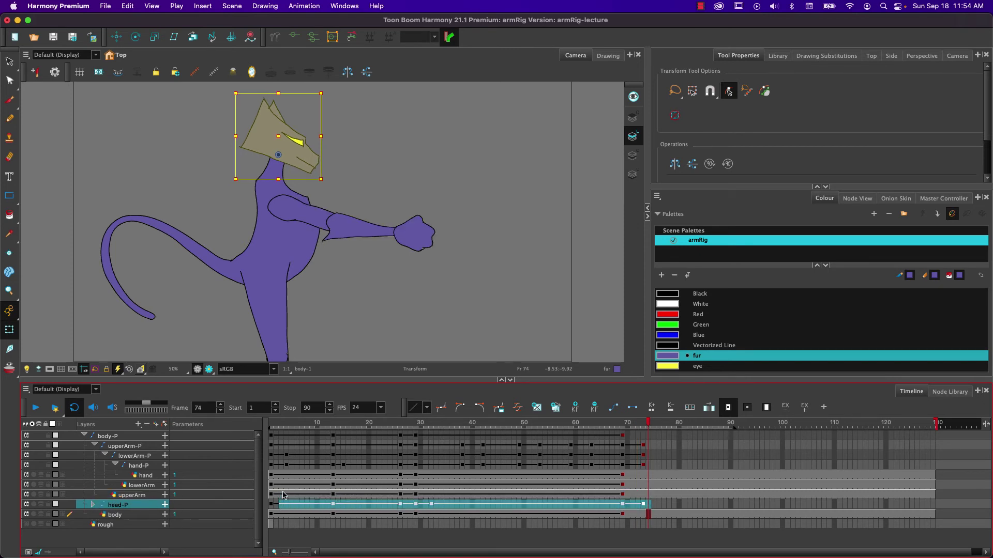
left_click(595, 411)
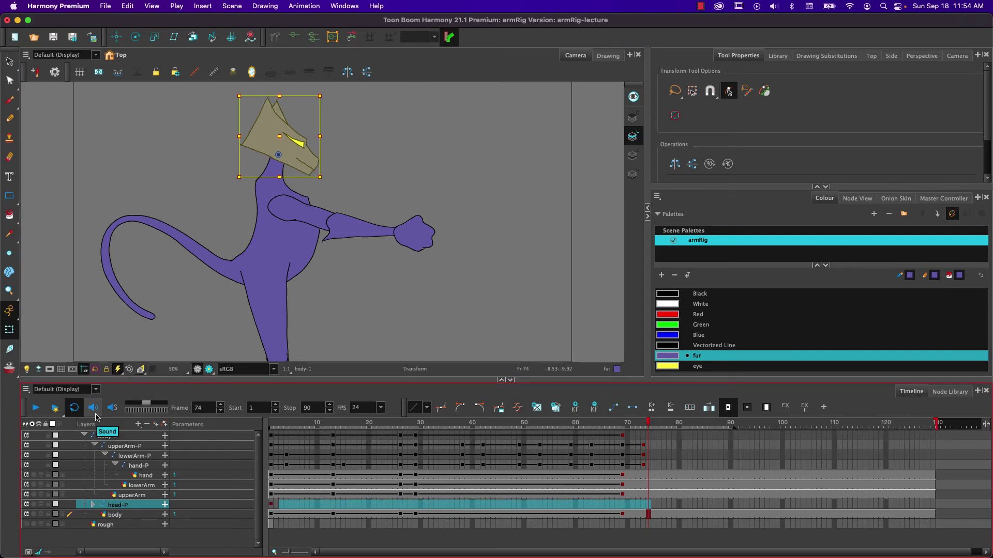
left_click_drag(273, 428, 355, 422)
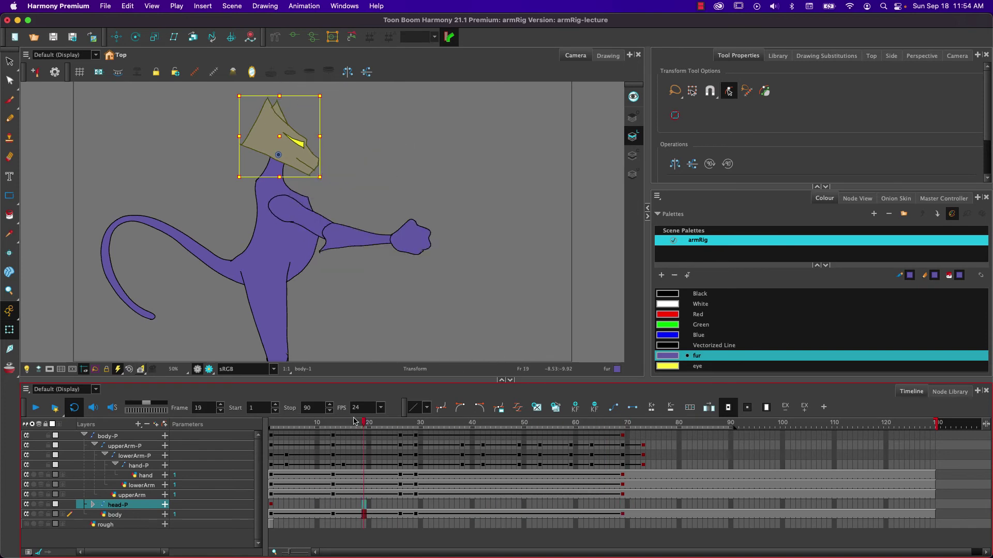
left_click(92, 504)
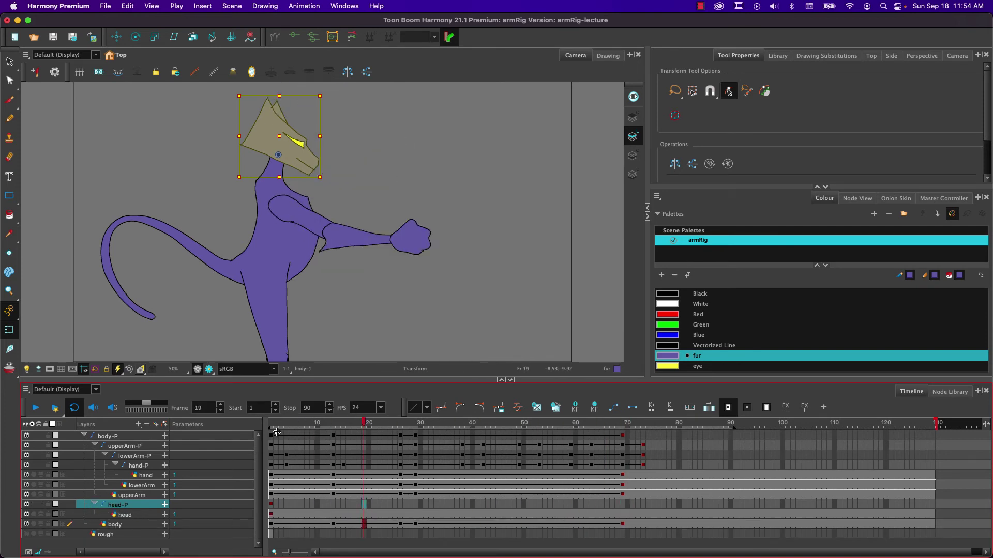
- Collapse head-P, check the lowerArm-P pose at frame 4, and scrub the arm motion through to frame 73
left_click(93, 505)
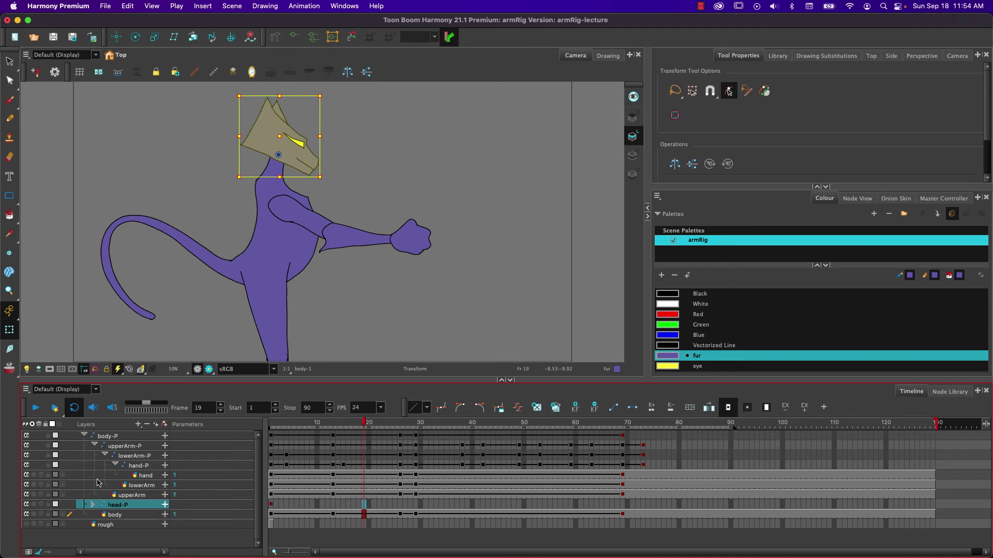
left_click_drag(362, 427, 301, 422)
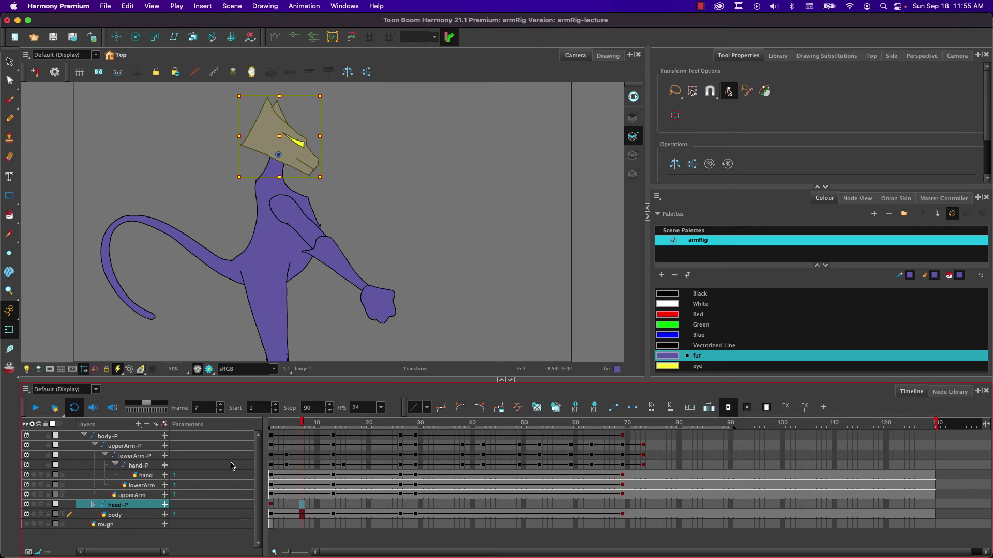
left_click(115, 465)
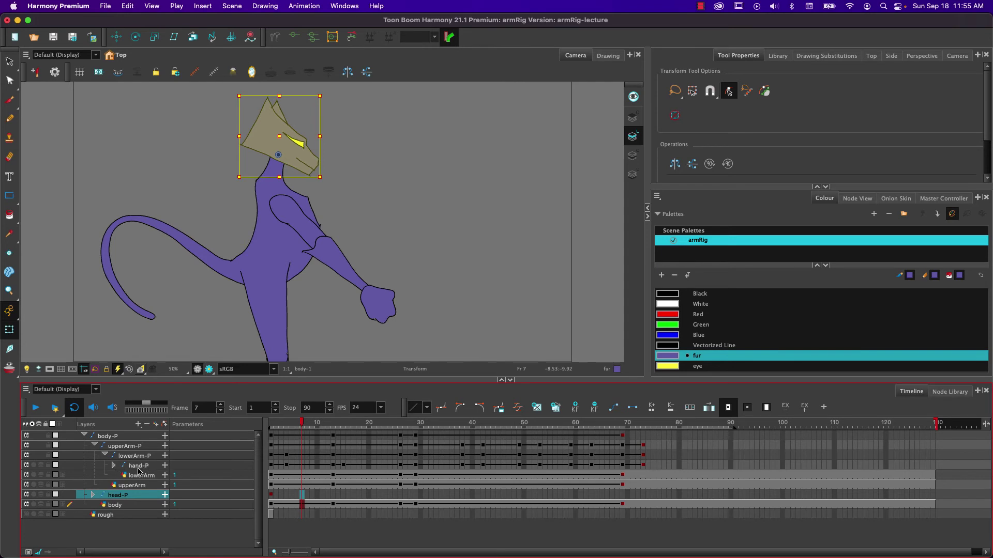
left_click(105, 457)
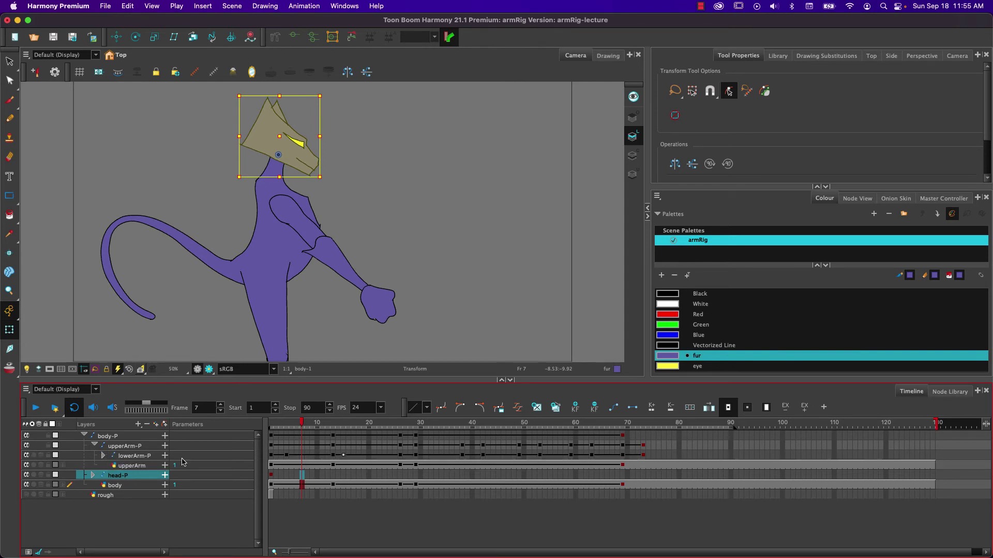
left_click(287, 456)
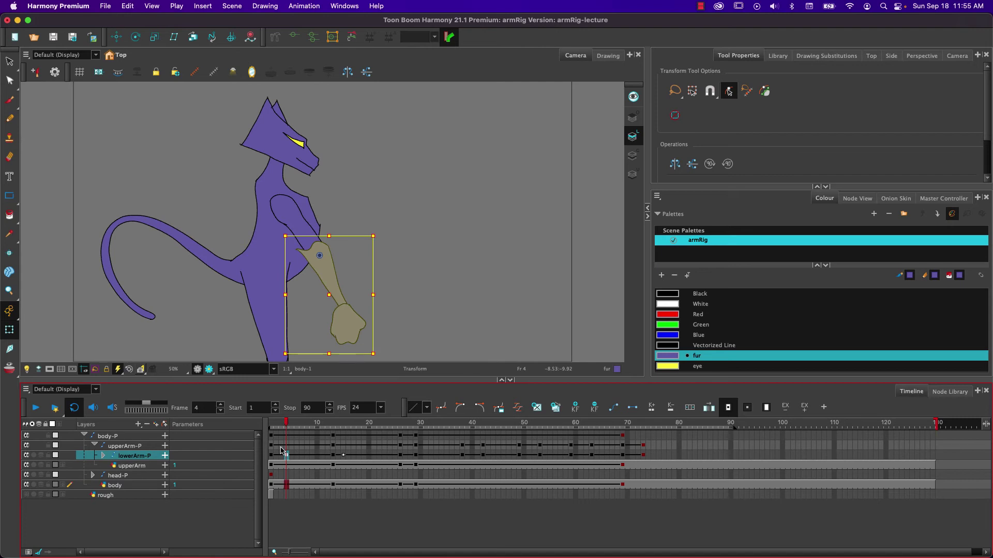
left_click(104, 456)
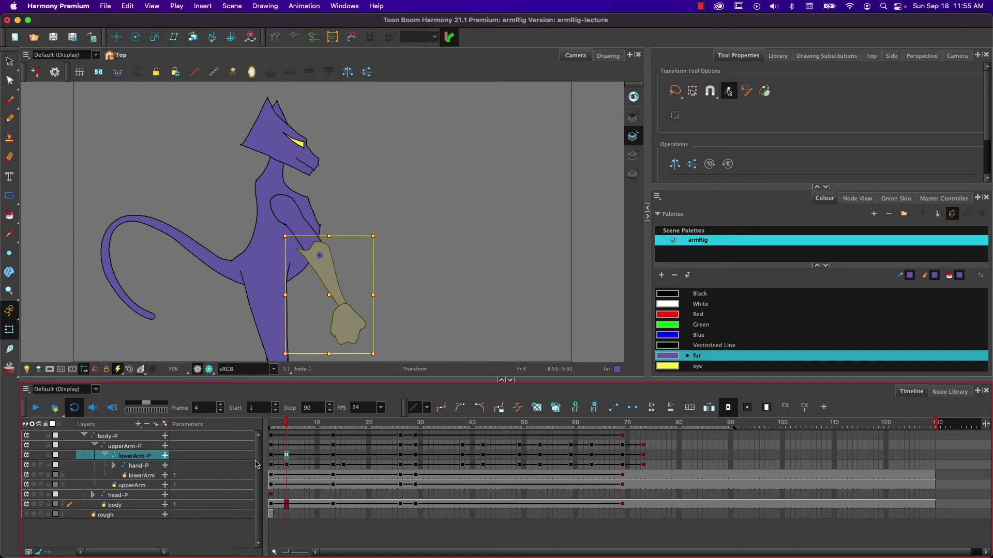
left_click_drag(287, 425, 643, 427)
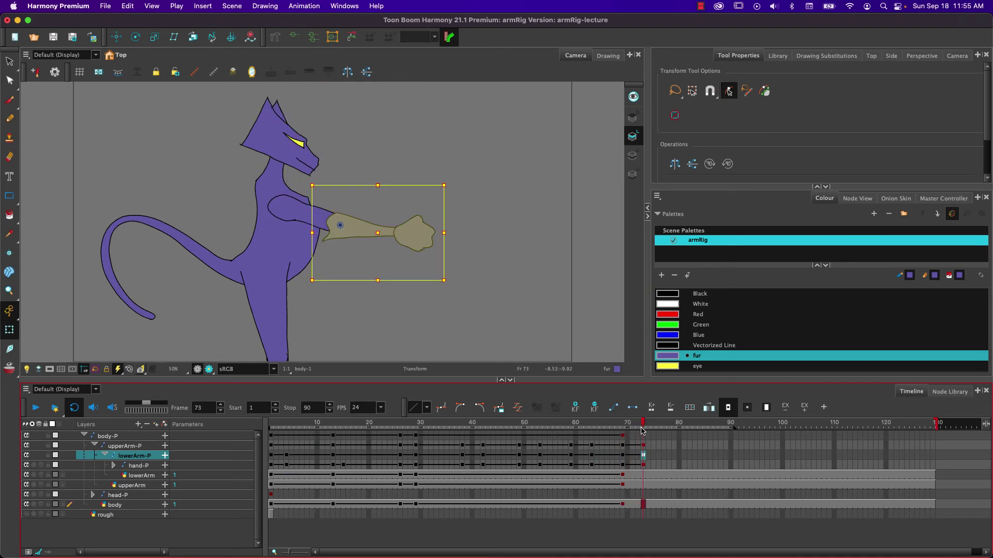
- Collapse body-P and add a keyframe for the whole rig at frame 73, leaving nothing selected
left_click(84, 436)
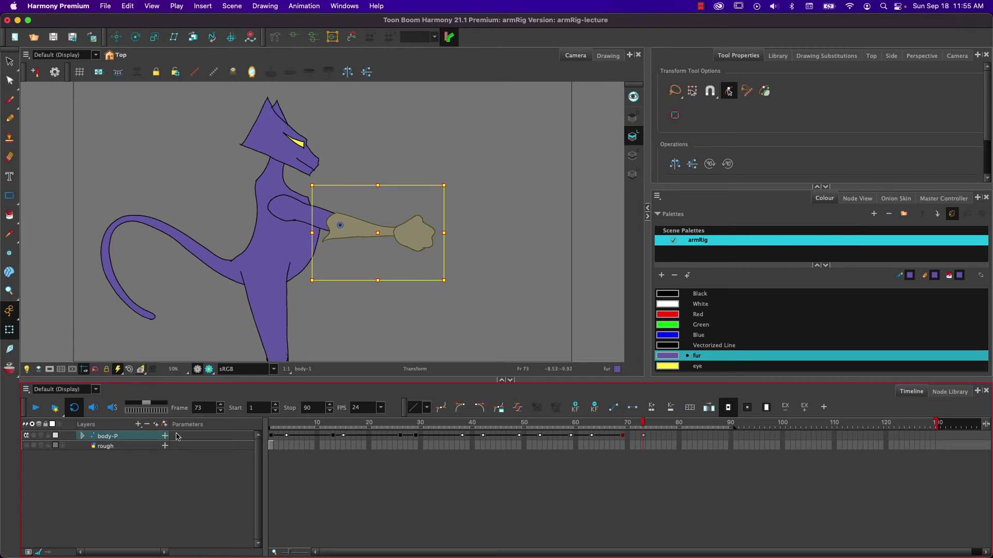
mouse_move(644, 423)
left_mouse_down()
mouse_move(621, 421)
mouse_move(643, 423)
left_mouse_up()
left_click(644, 437)
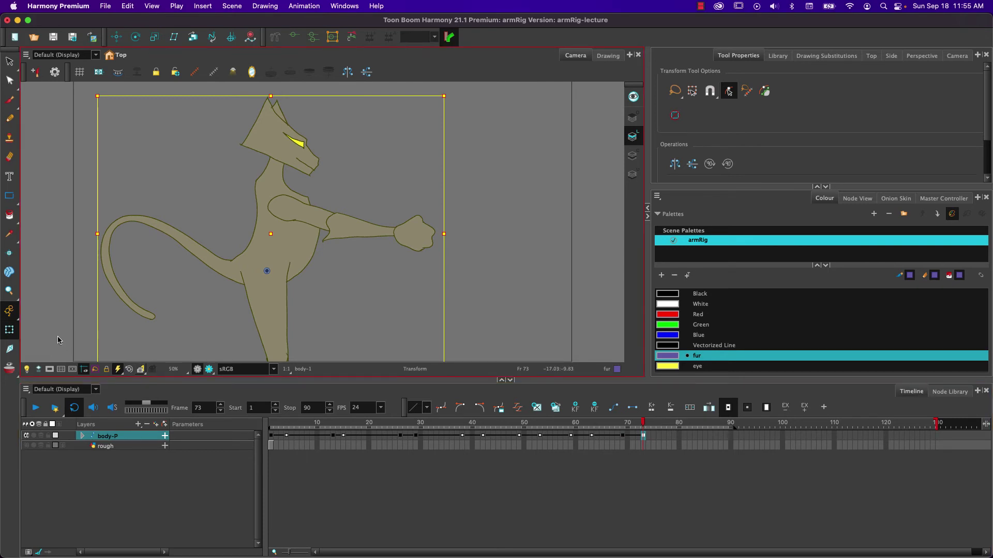
left_click(510, 231)
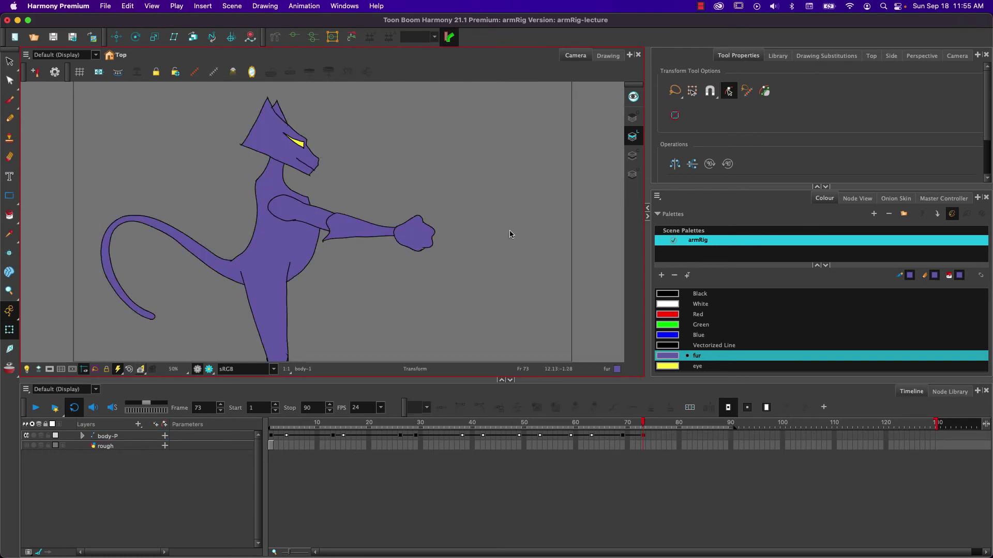
- Turn off peg selection for the Transform tool and select the hand drawing itself at frame 73
left_click(419, 236)
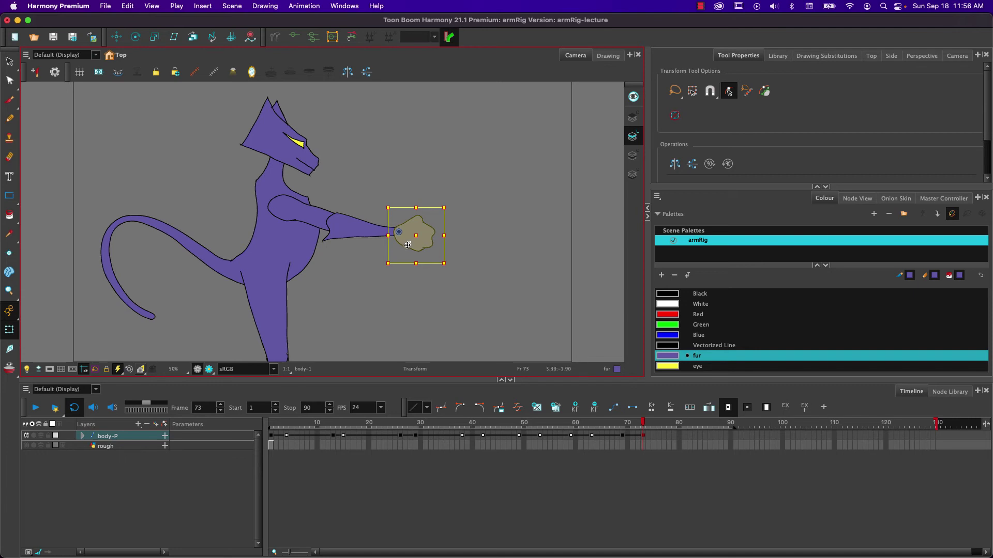
scroll(408, 245, "up", 3)
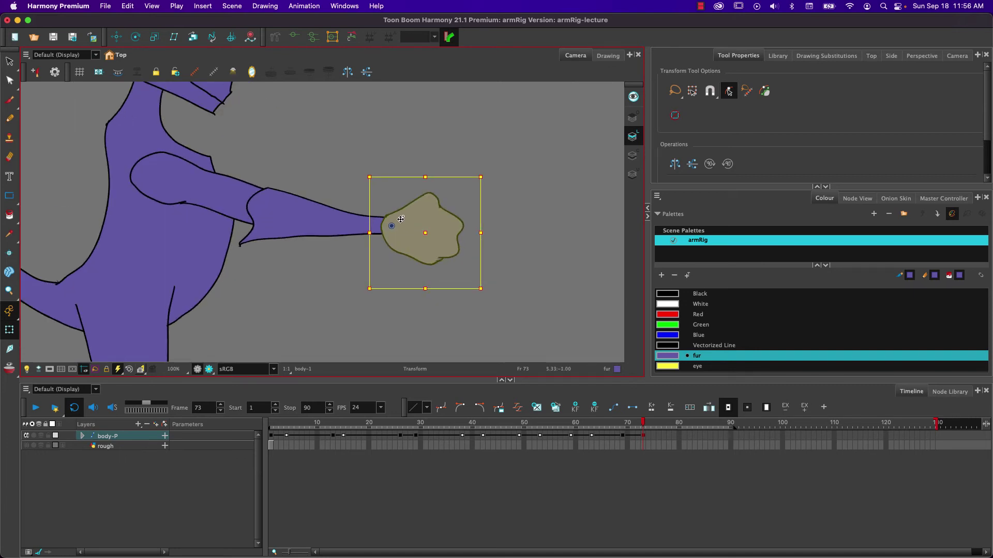
key("alt+x")
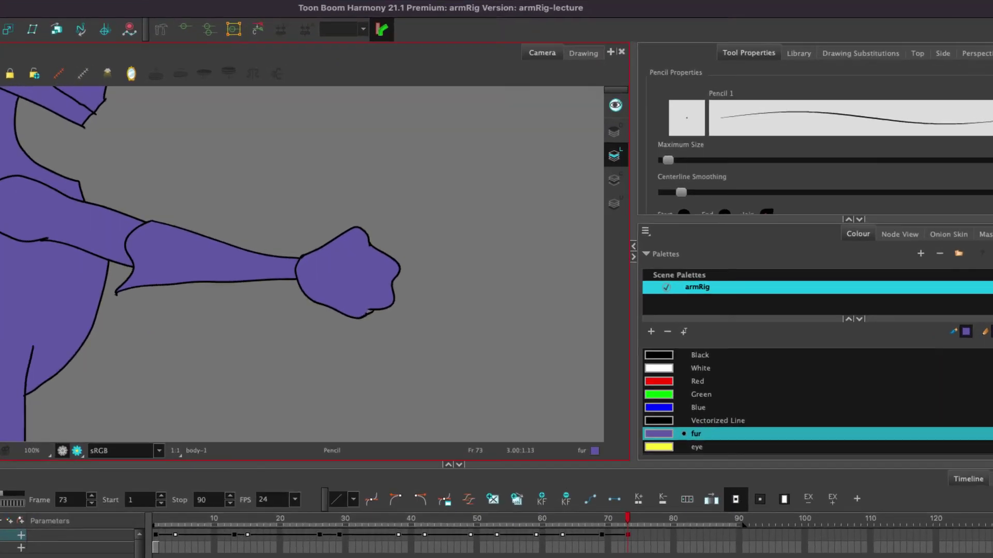
key("shift+t")
left_click(409, 230)
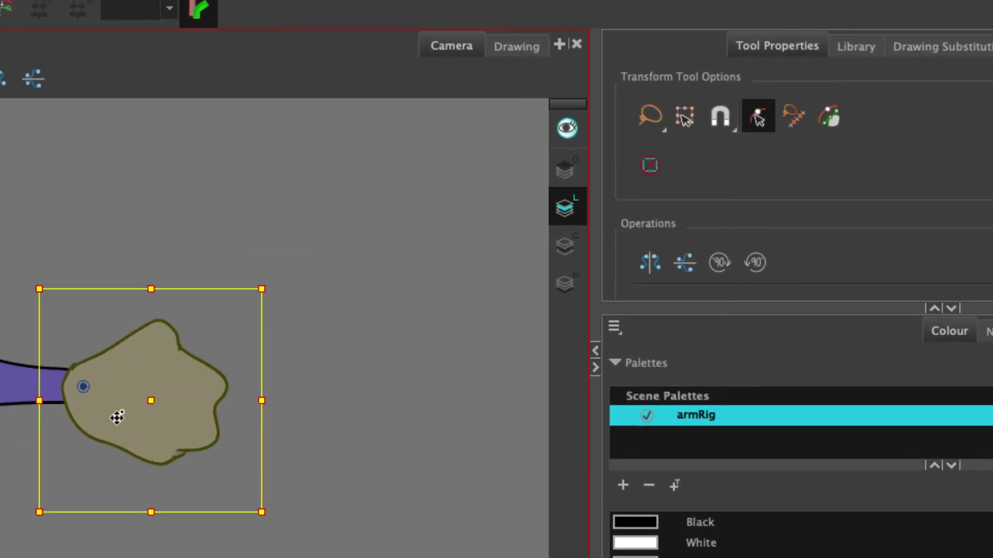
left_click(758, 117)
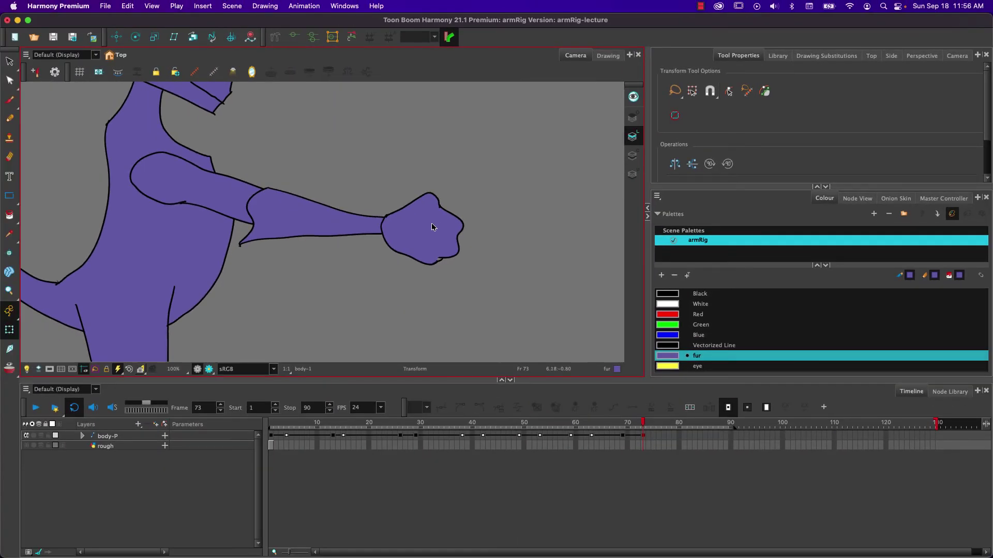
left_click(263, 321)
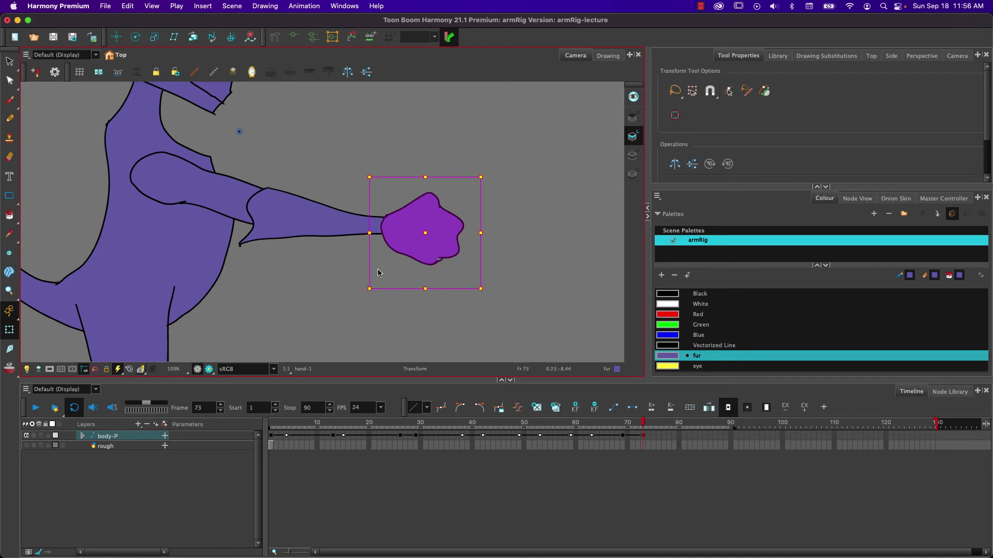
- Locate the hand layer under body-P, collapse the hierarchy again, and duplicate the hand drawing at frame 73
left_click(82, 436)
left_click(114, 466)
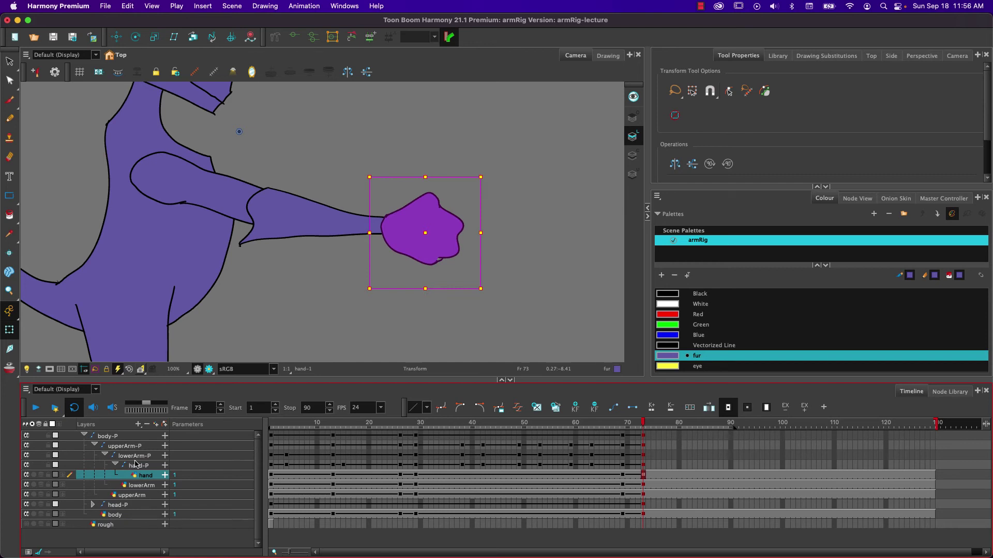
left_click(83, 436)
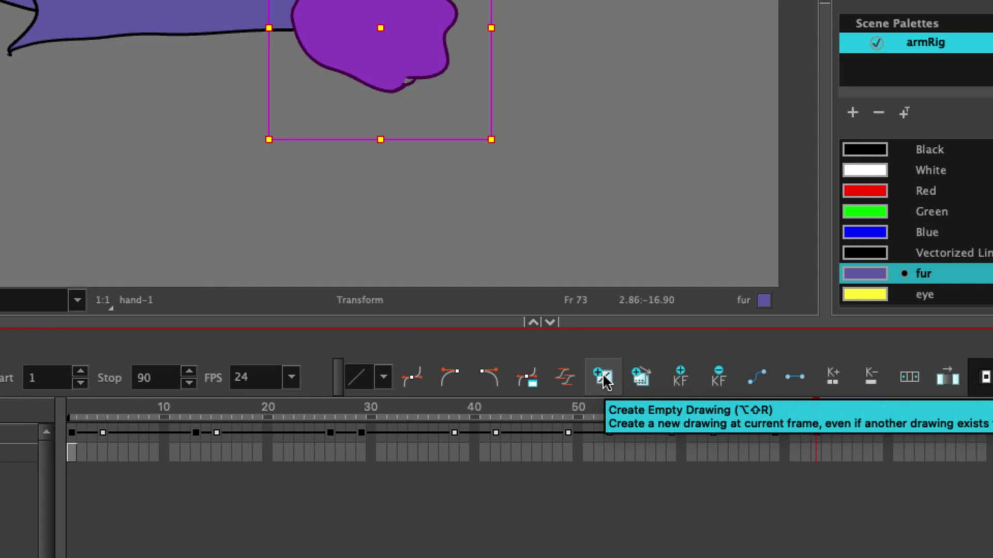
left_click(641, 384)
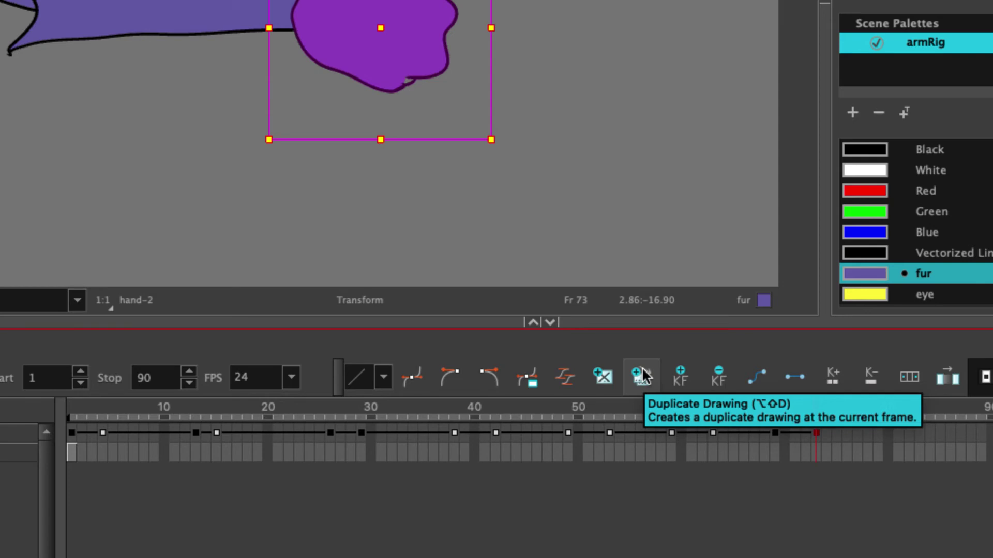
- Sketch three finger outlines extending from the edge of the duplicated hand with the Pencil tool in Black
key("alt+slash")
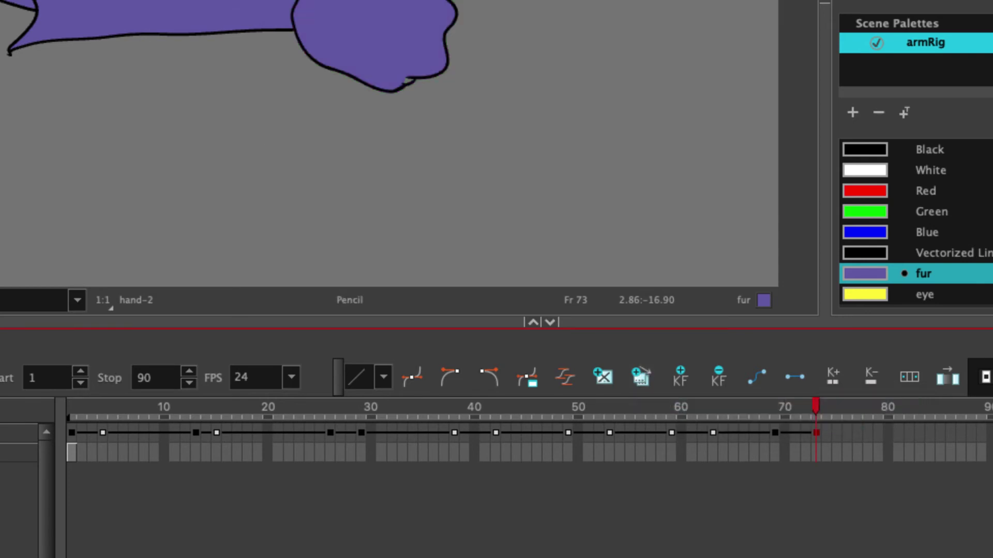
left_click(854, 150)
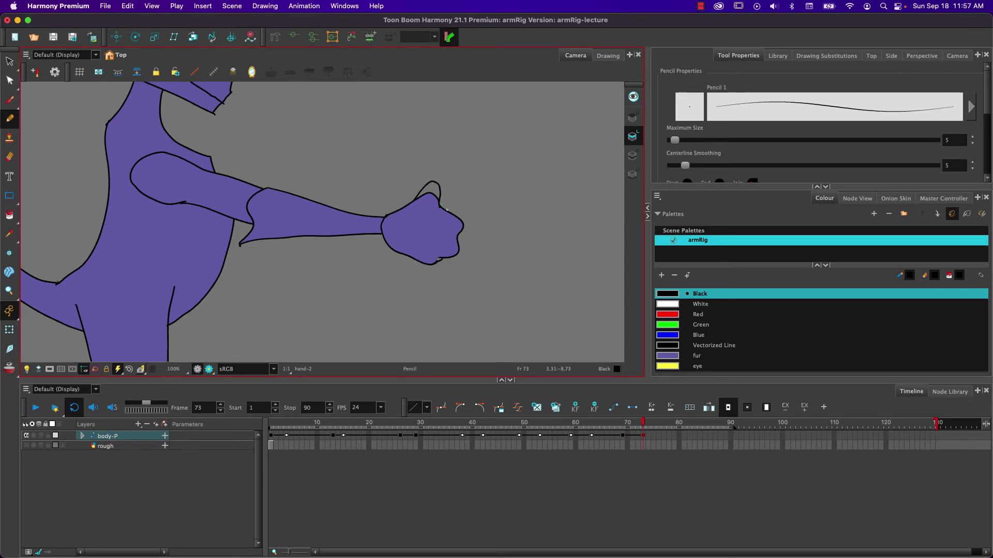
left_click_drag(442, 209, 483, 221)
mouse_move(458, 237)
left_mouse_down()
mouse_move(469, 253)
mouse_move(461, 267)
mouse_move(440, 258)
left_mouse_up()
key("super+z")
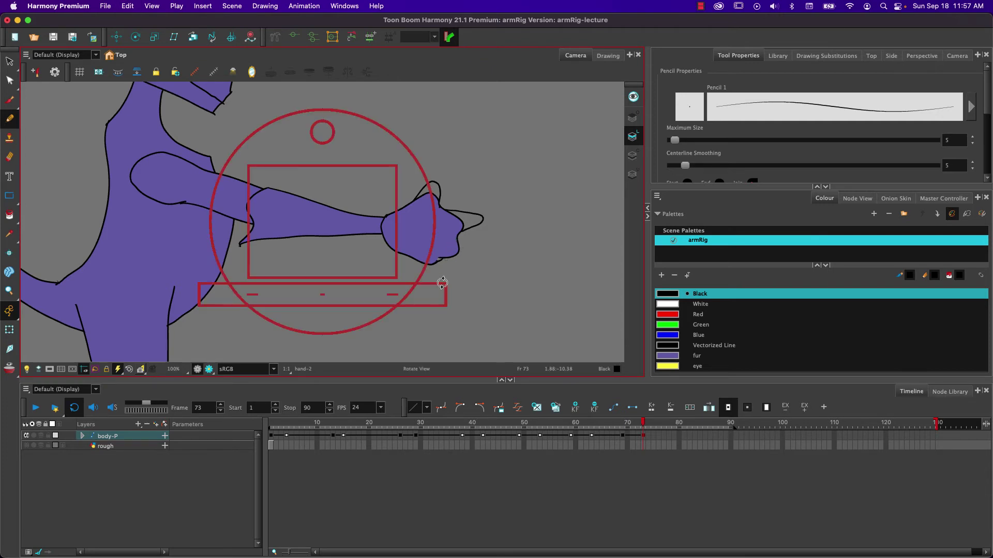
mouse_move(453, 243)
left_mouse_down()
mouse_move(425, 306)
mouse_move(349, 344)
mouse_move(373, 279)
mouse_move(429, 254)
mouse_move(426, 267)
left_mouse_up()
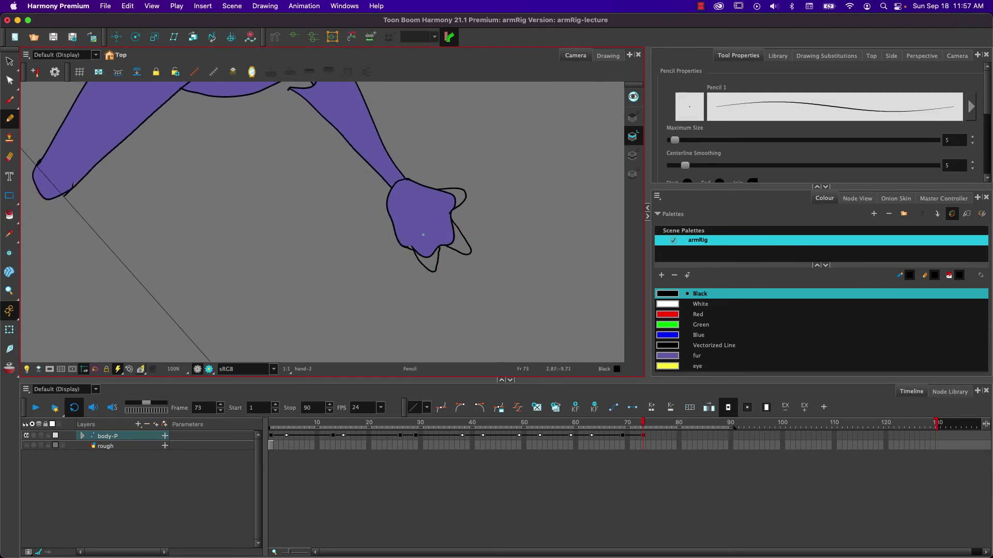
- Draw the fourth finger on the hand and add pointed claws to all four fingertips
key("super+z")
mouse_move(439, 245)
left_mouse_down()
mouse_move(434, 270)
mouse_move(417, 256)
left_mouse_up()
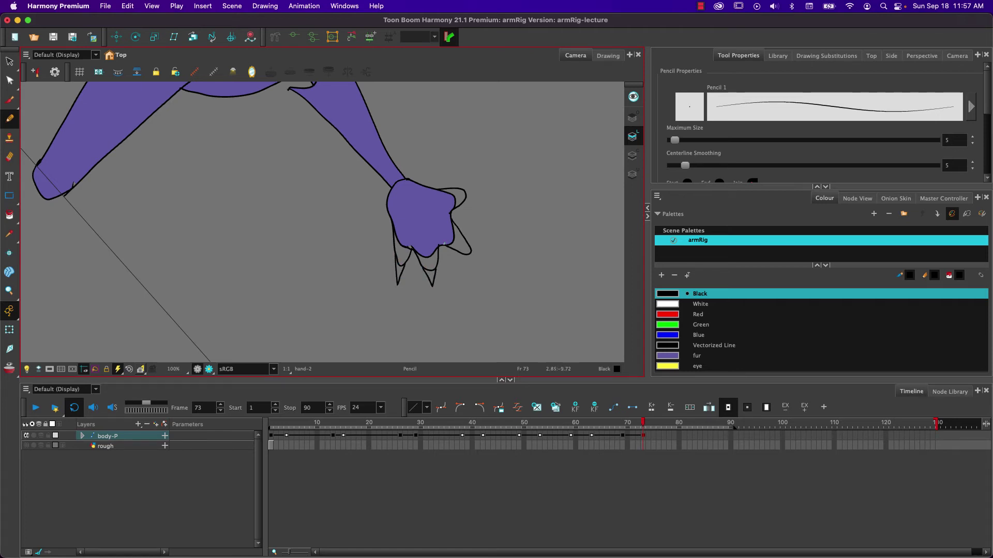
left_click_drag(479, 266, 459, 254)
key("ctrl+z")
mouse_move(350, 304)
left_mouse_down()
mouse_move(328, 278)
mouse_move(419, 308)
mouse_move(441, 304)
mouse_move(347, 218)
mouse_move(381, 295)
left_mouse_up()
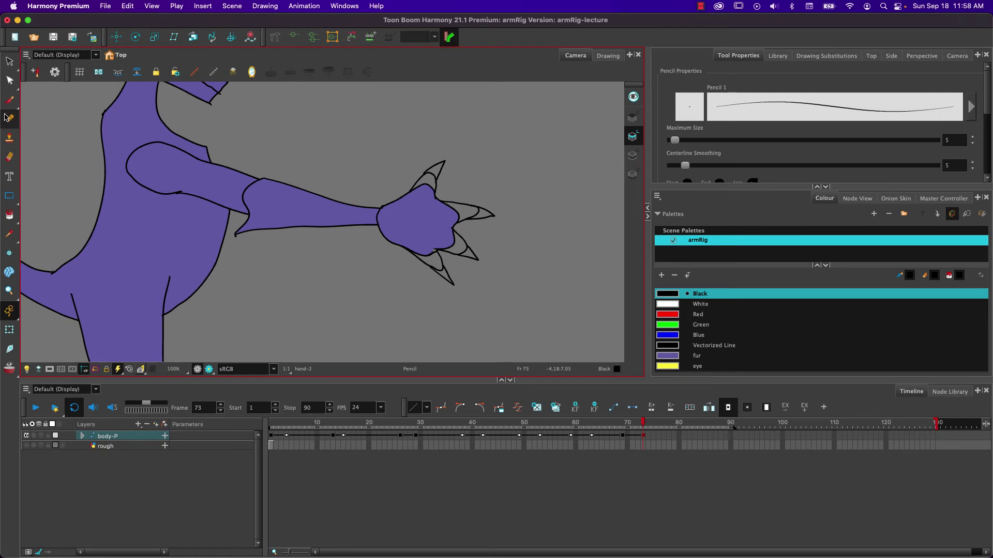
- Delete the purple fill from the duplicated hand, leaving only its outlines
left_click(10, 80)
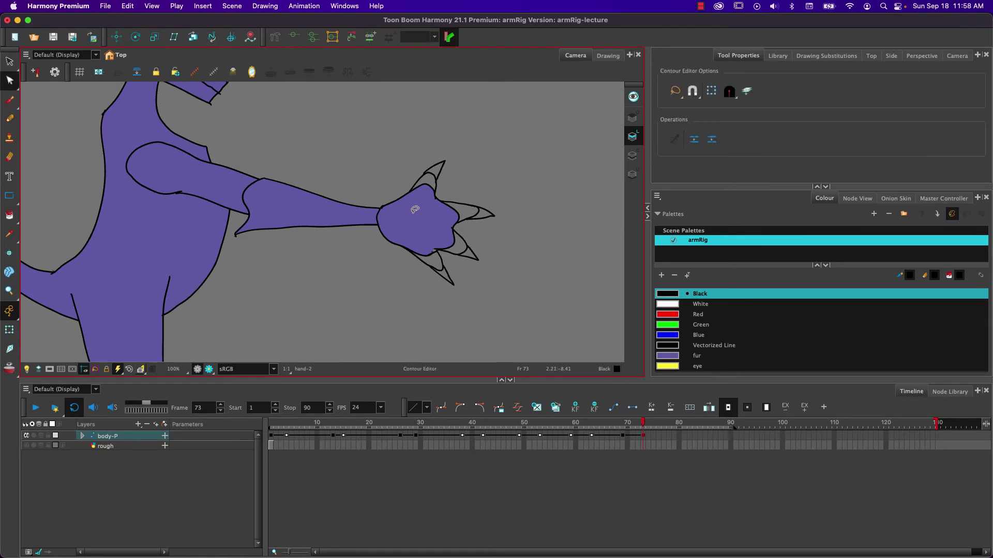
key("alt+s")
left_click(432, 223)
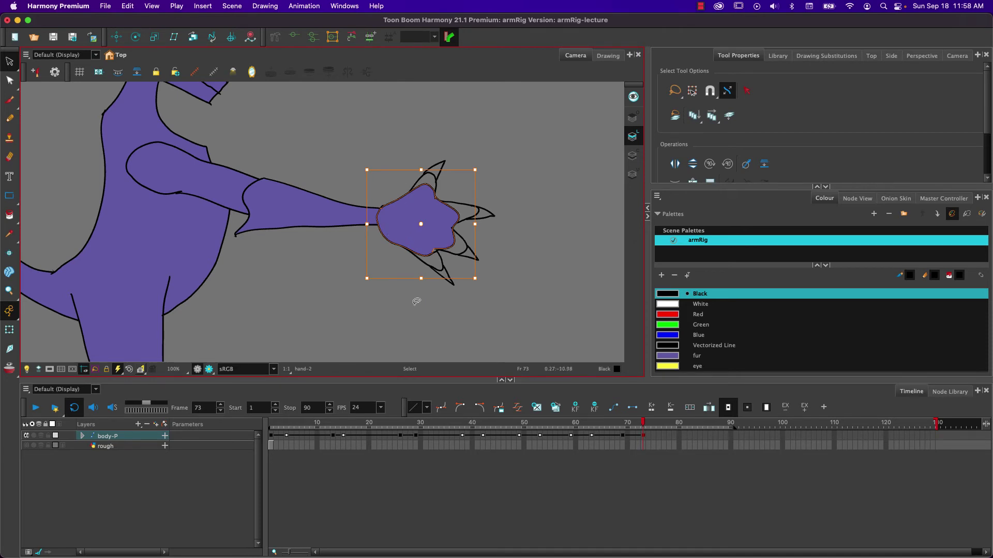
key("Delete")
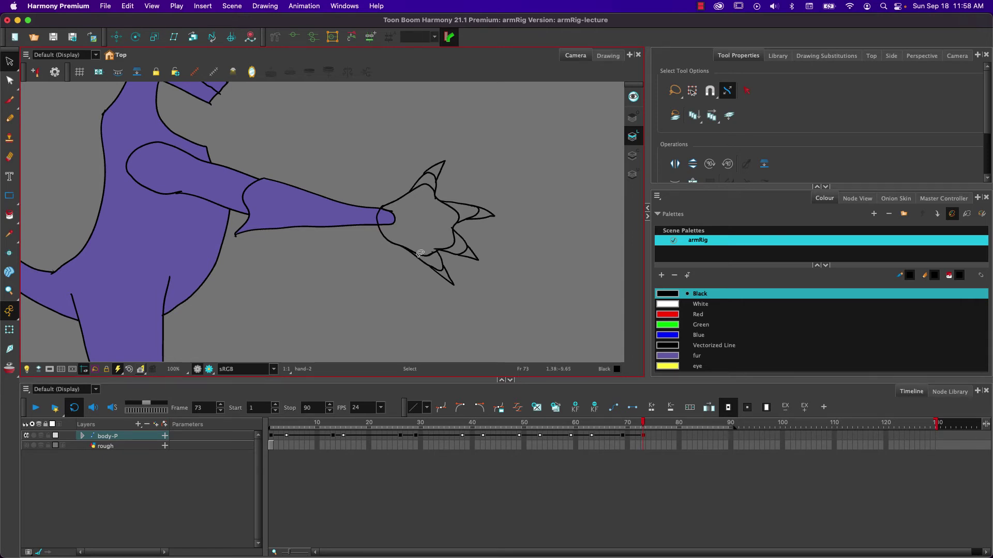
left_click(429, 184)
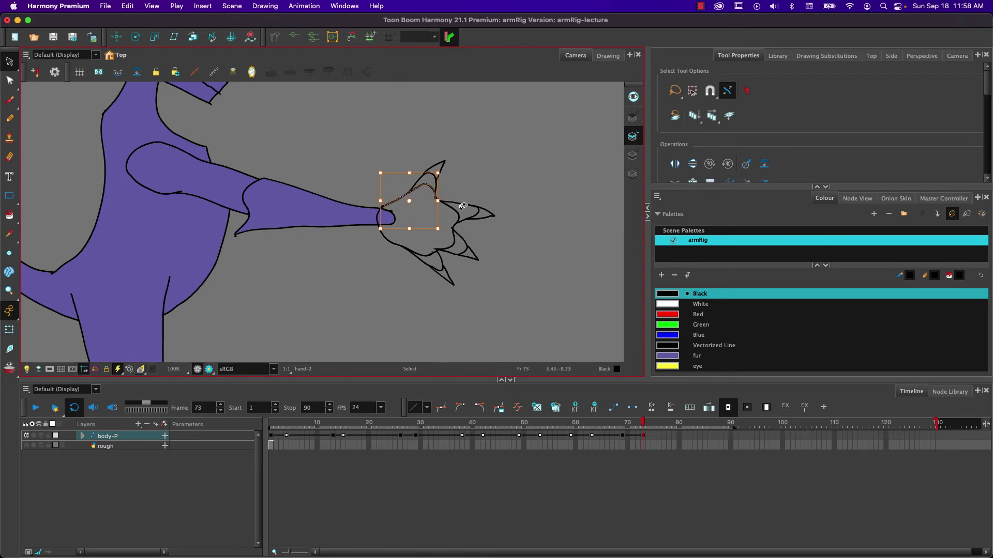
left_click(429, 247)
left_click(405, 294)
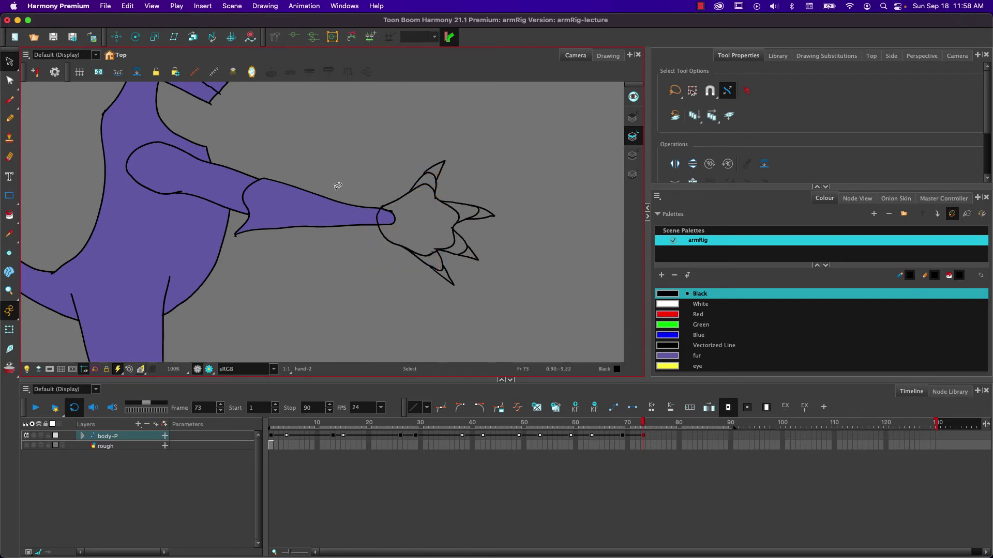
- Erase the old palm outline where it crosses the bases of the four fingers, using the Small Eraser at size 20
key("alt+e")
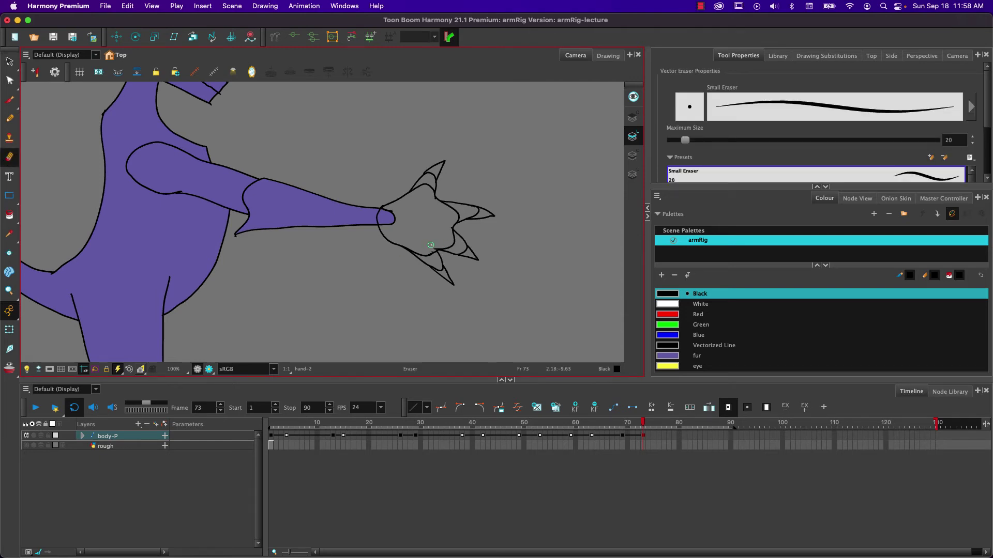
scroll(435, 267, "up", 5)
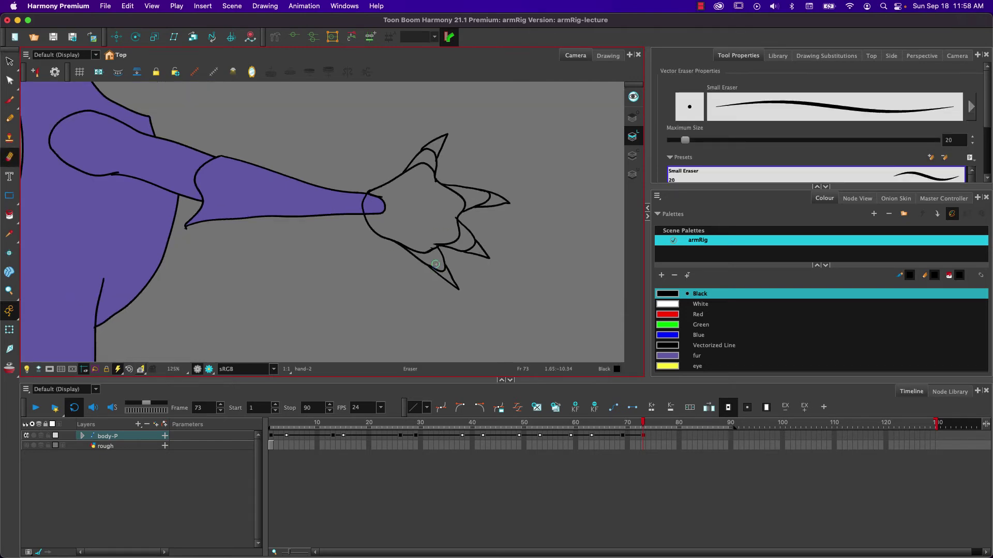
mouse_move(354, 224)
left_mouse_down()
mouse_move(355, 282)
mouse_move(341, 290)
left_mouse_up()
mouse_move(390, 139)
left_mouse_down()
mouse_move(369, 161)
mouse_move(379, 142)
mouse_move(416, 136)
mouse_move(424, 176)
mouse_move(414, 112)
mouse_move(439, 197)
mouse_move(451, 188)
mouse_move(443, 184)
mouse_move(486, 211)
mouse_move(454, 239)
mouse_move(464, 234)
left_mouse_up()
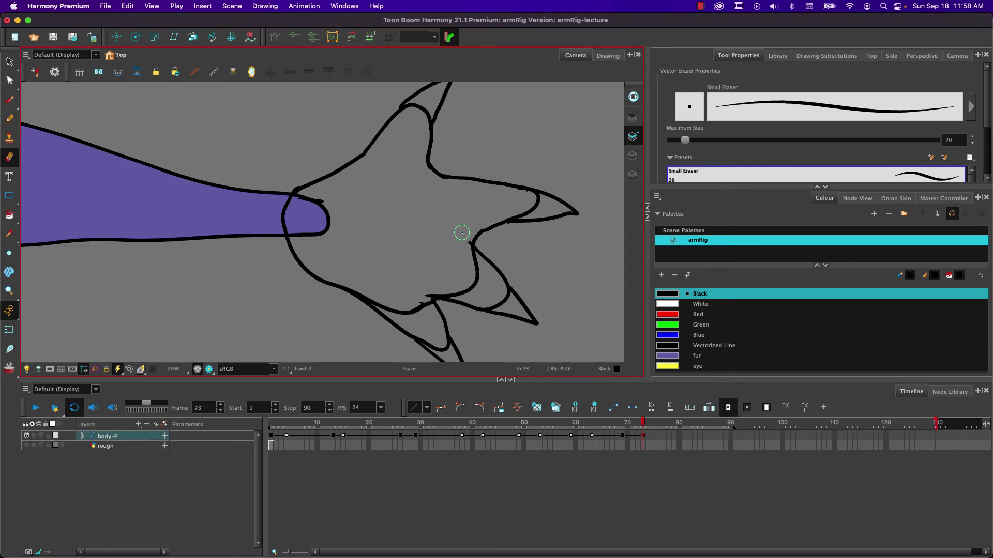
mouse_move(457, 244)
left_mouse_down()
mouse_move(472, 271)
mouse_move(457, 291)
left_mouse_up()
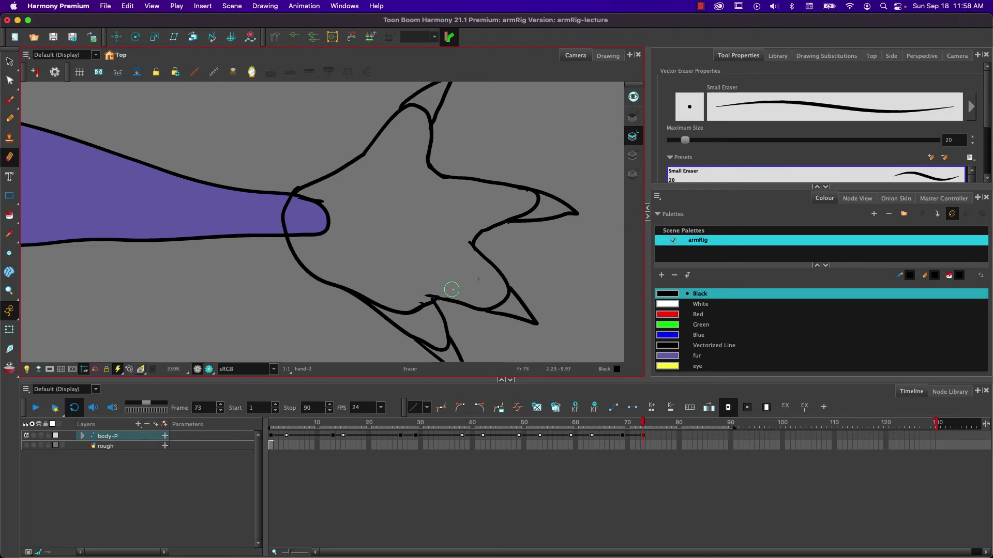
mouse_move(450, 288)
left_mouse_down()
mouse_move(467, 263)
mouse_move(405, 278)
mouse_move(394, 296)
mouse_move(425, 305)
mouse_move(394, 310)
left_mouse_up()
mouse_move(352, 276)
left_mouse_down()
mouse_move(393, 306)
mouse_move(358, 286)
mouse_move(373, 284)
mouse_move(346, 281)
left_mouse_up()
left_click_drag(522, 195, 510, 191)
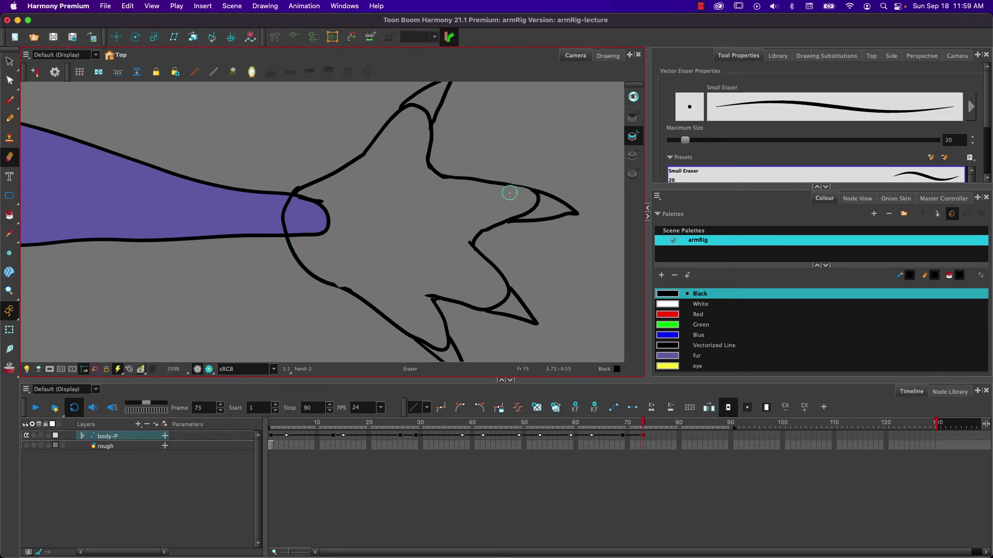
- Undo the last erasure, redo the clean-up at the second fingertip, and fill the open hand with the fur colour
key("ctrl+z")
left_click_drag(525, 196, 508, 190)
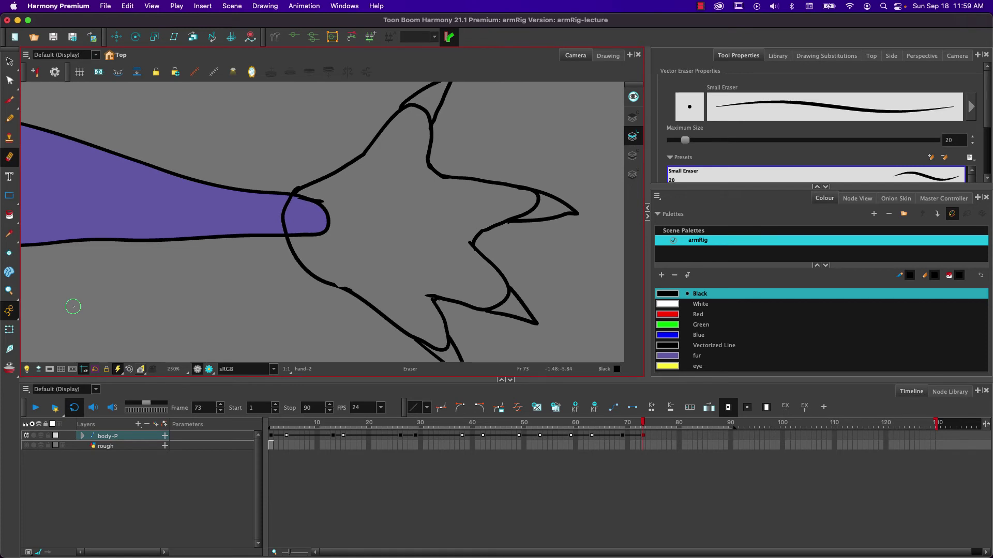
left_click(9, 214)
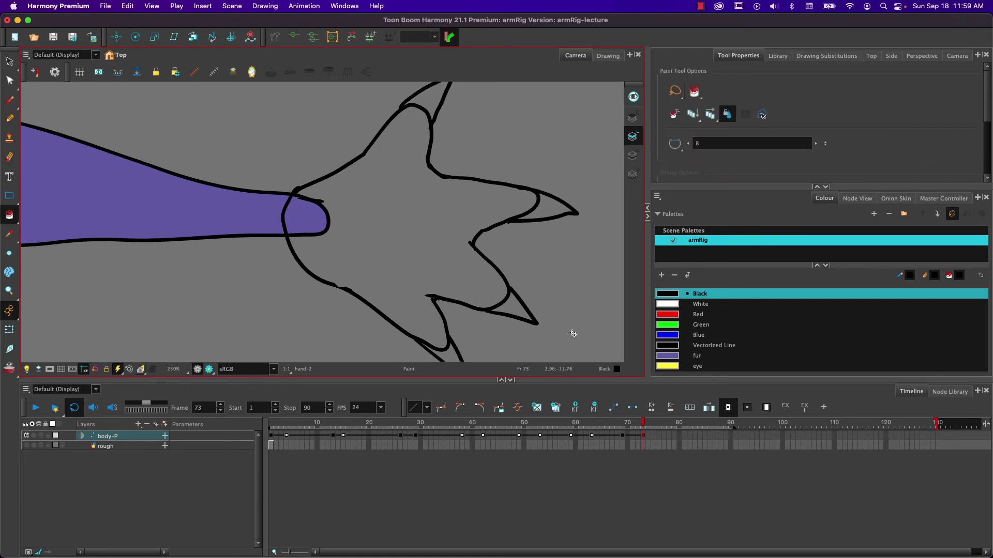
left_click(696, 356)
left_click(393, 228)
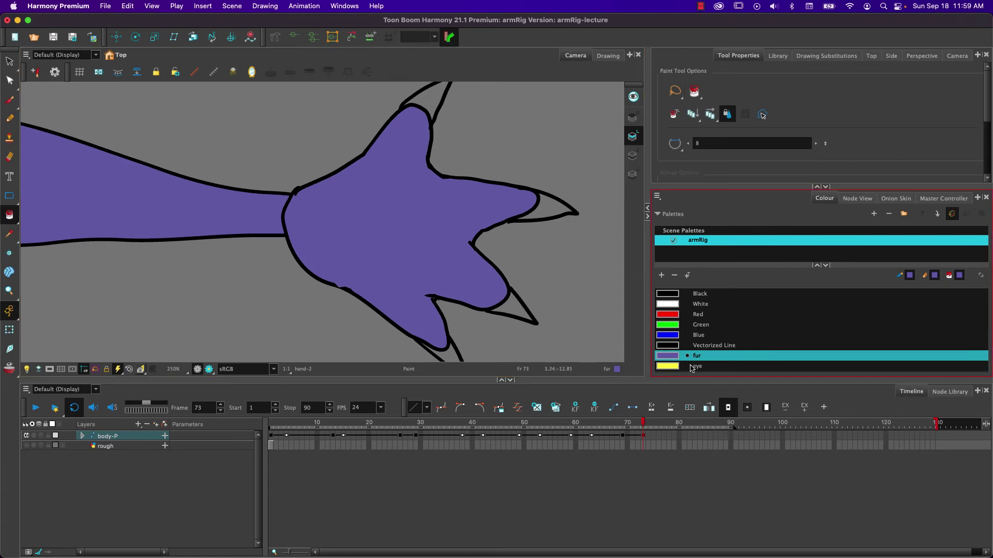
- Fill the four claws of the open hand with White
left_click(667, 306)
left_click(432, 107)
left_click(547, 212)
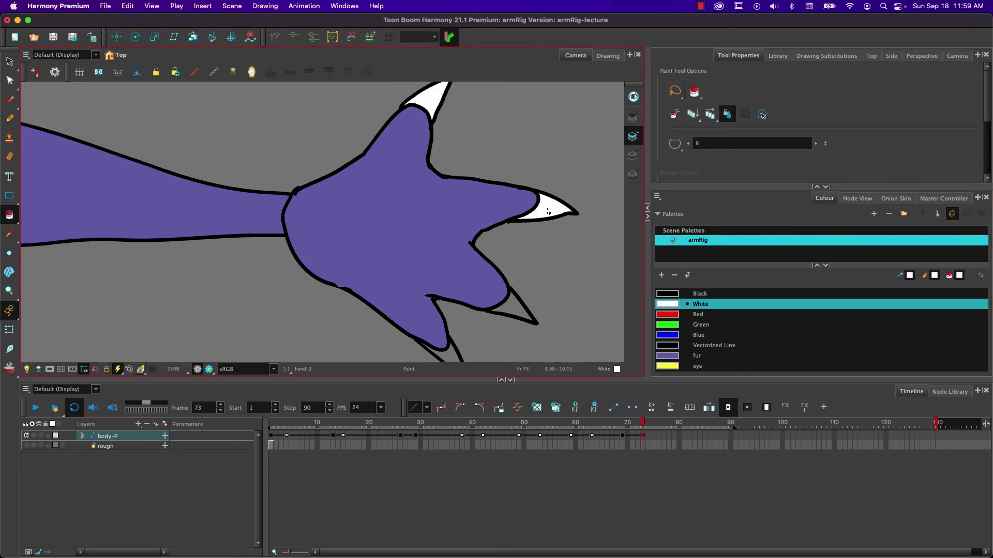
left_click(514, 307)
left_click(445, 352)
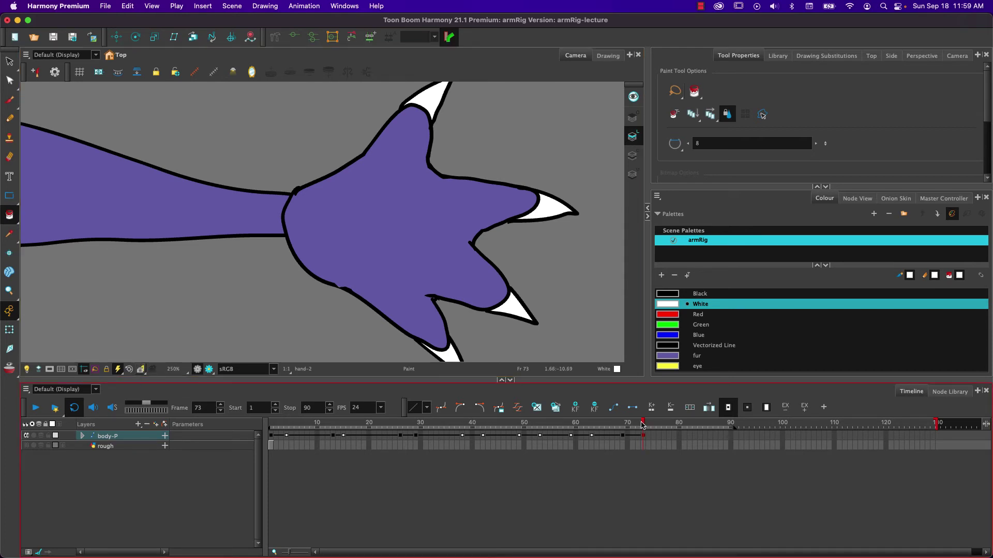
left_click_drag(641, 425, 644, 424)
key("shift+m")
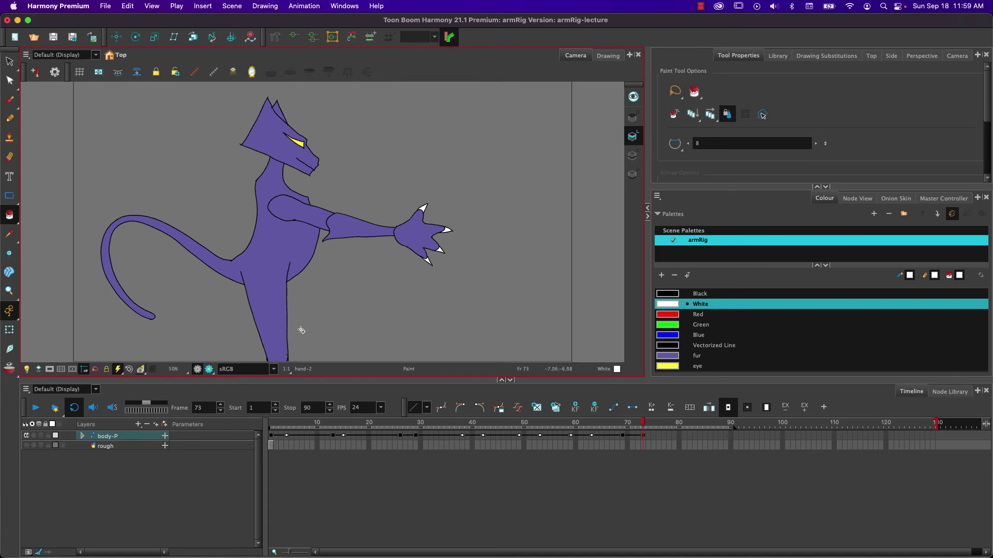
- Flip between frames 72 and 73 to compare the closed fist with the clawed open hand
key("ctrl+z")
key("ctrl+shift+z")
key("ctrl+z")
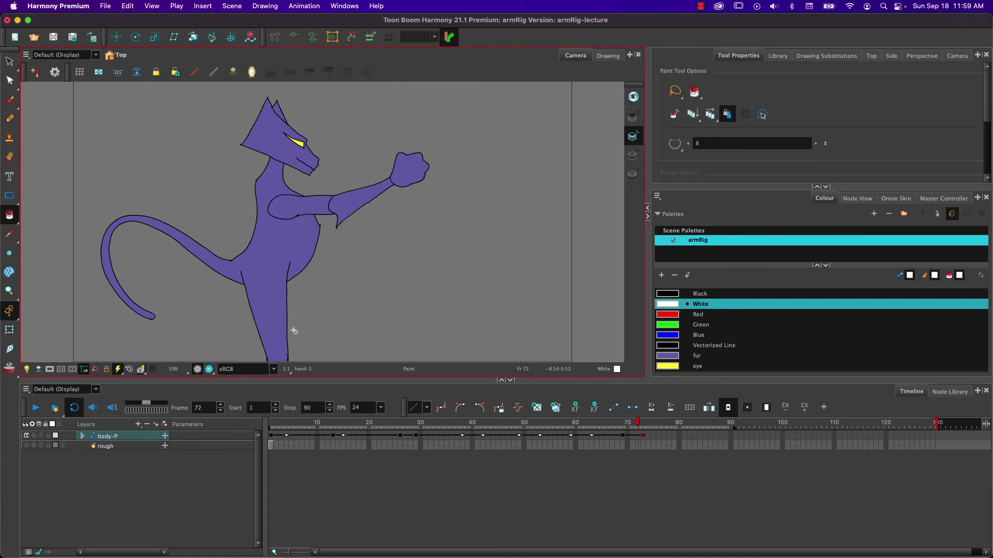
key("ctrl+shift+z")
key("ctrl+z")
key("ctrl+shift+z")
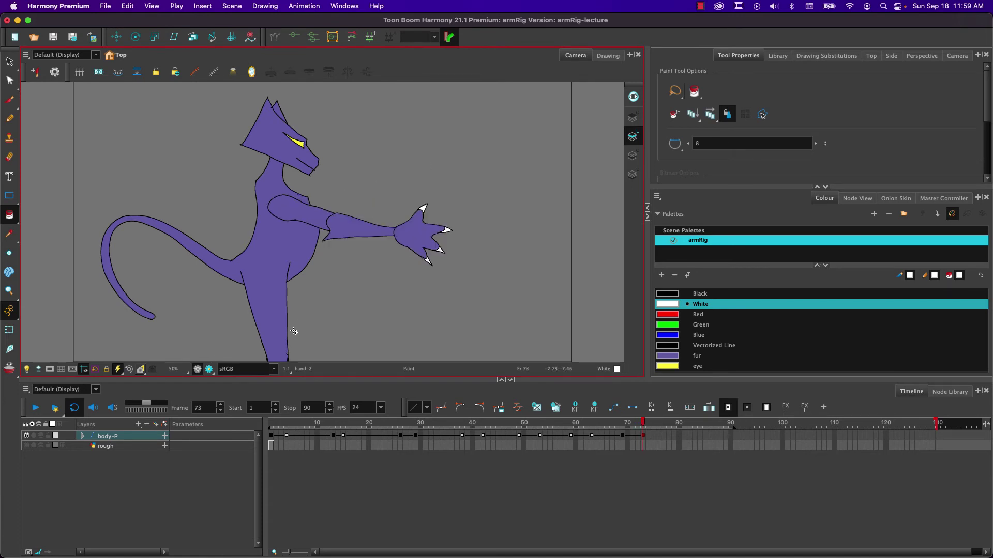
key("ctrl+z")
key("ctrl+shift+z")
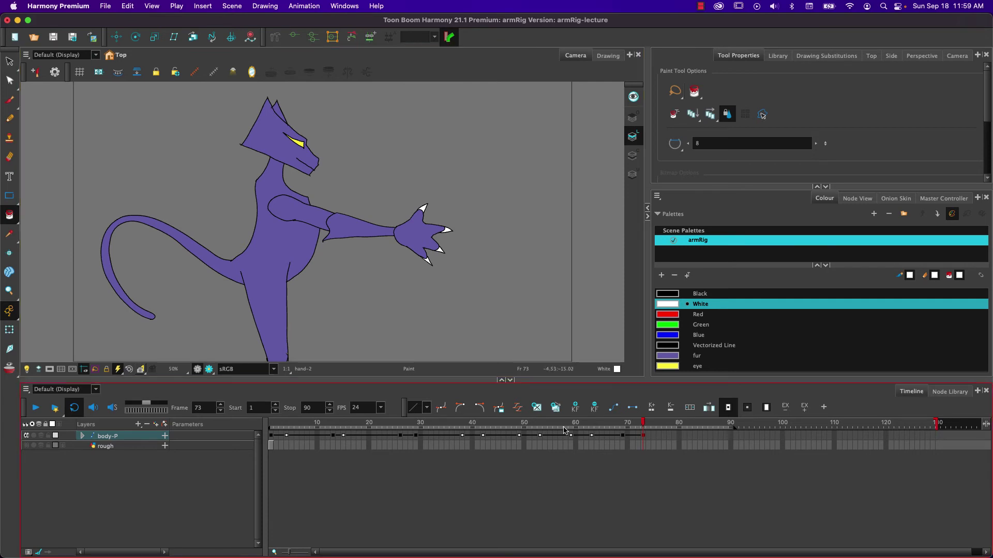
- At frame 74, cycle the hand's Library drawing substitution through the empty exposure and drawing 1, ending on drawing 2
left_click(649, 437)
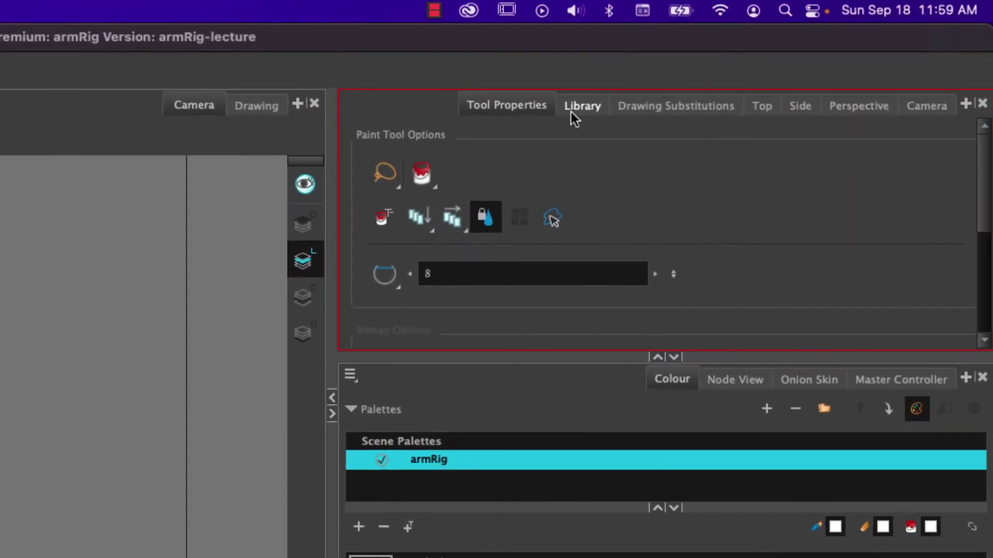
left_click(575, 111)
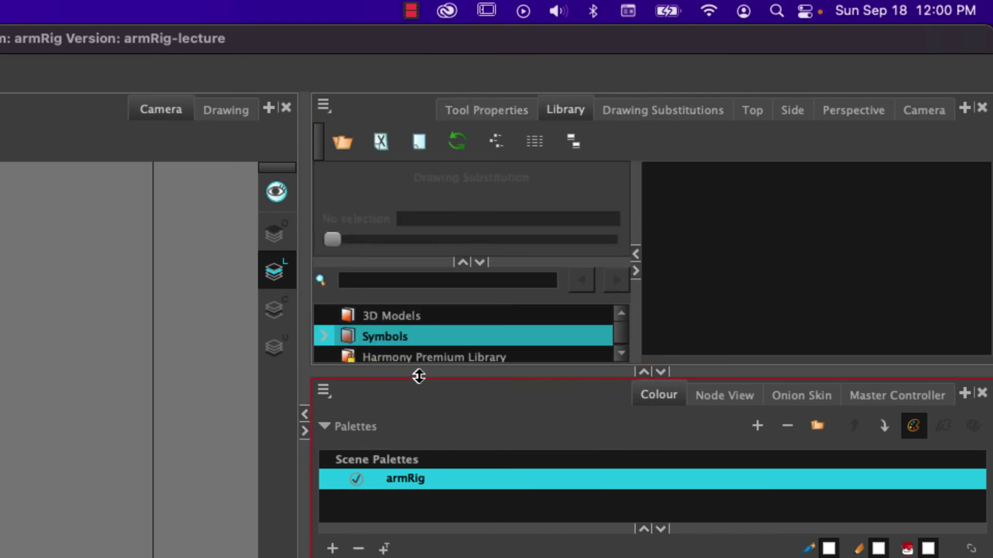
left_click_drag(417, 372, 428, 514)
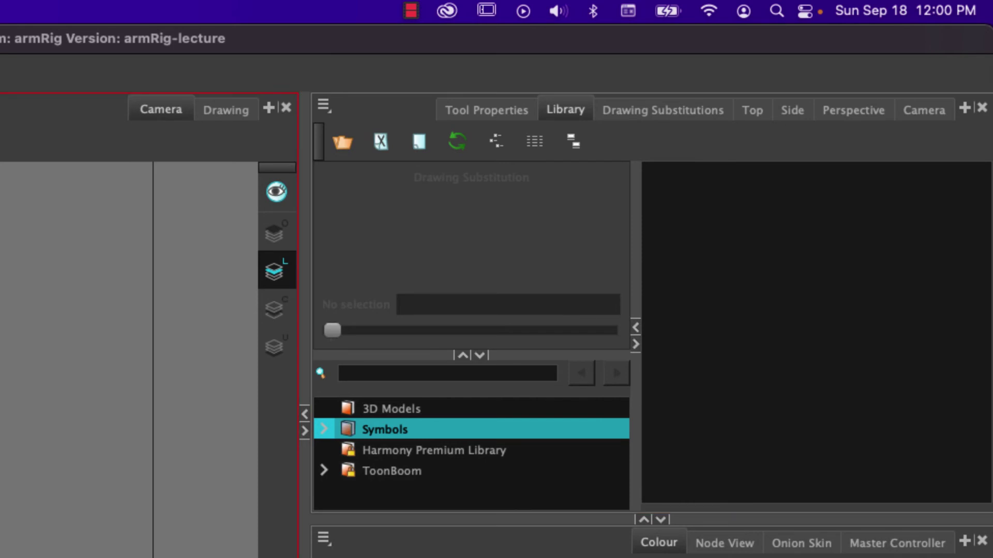
left_click(368, 289)
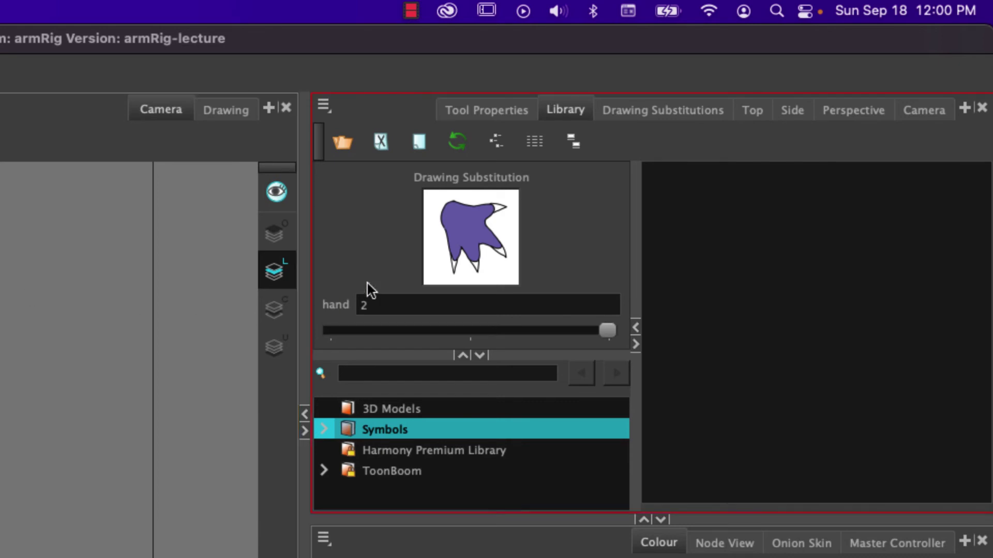
left_click(330, 331)
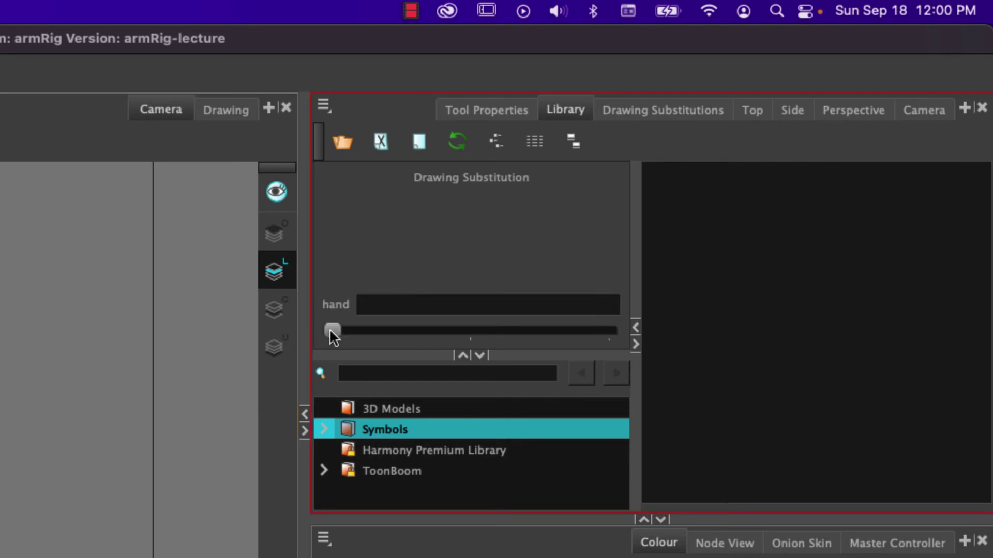
left_click(468, 331)
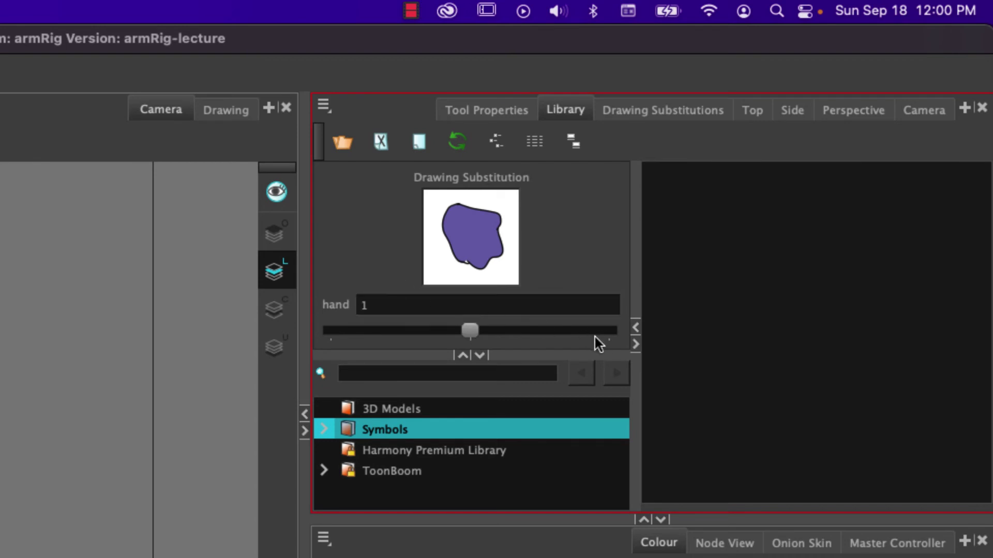
left_click(610, 335)
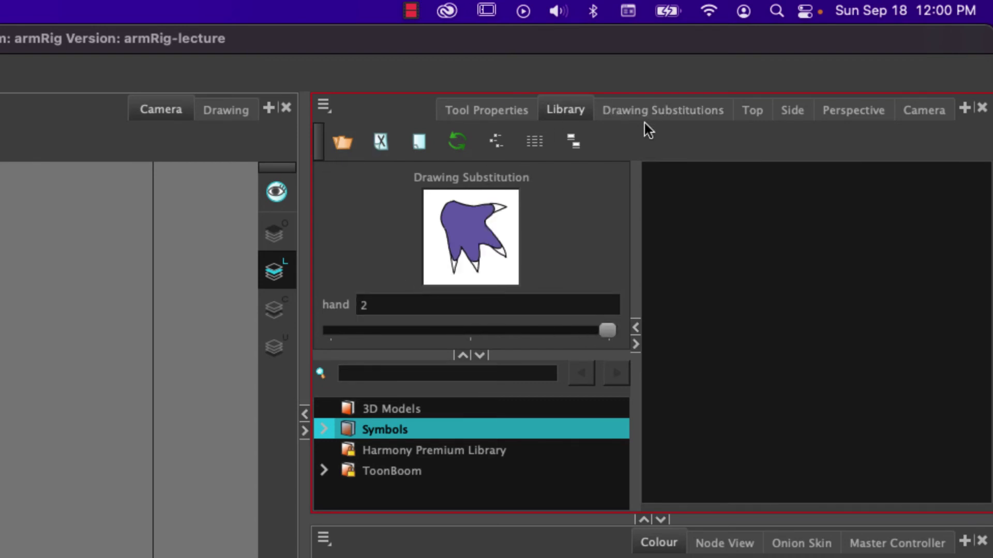
- Examine the hand's thumbnails in the Drawing Substitutions view and the list of views that can be added
left_click(650, 109)
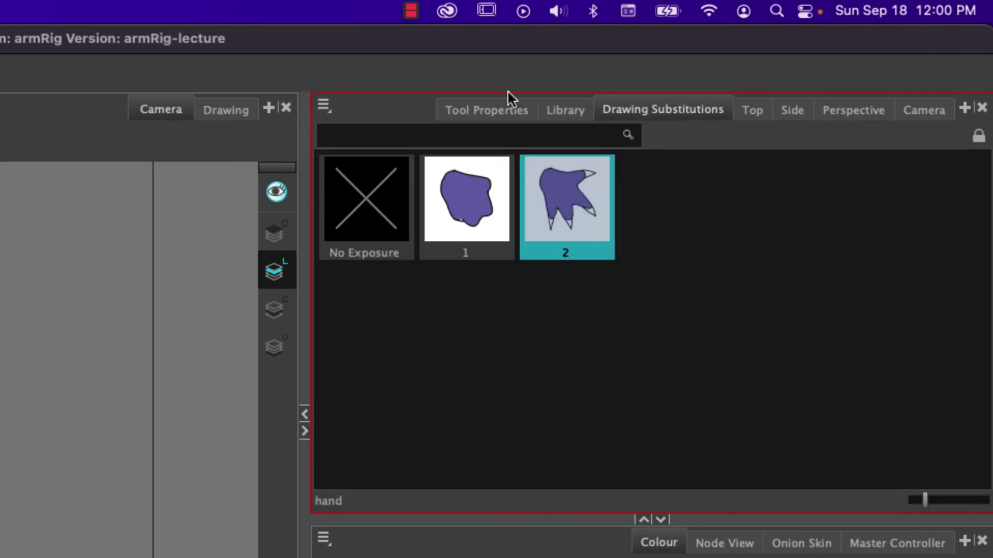
left_click(965, 109)
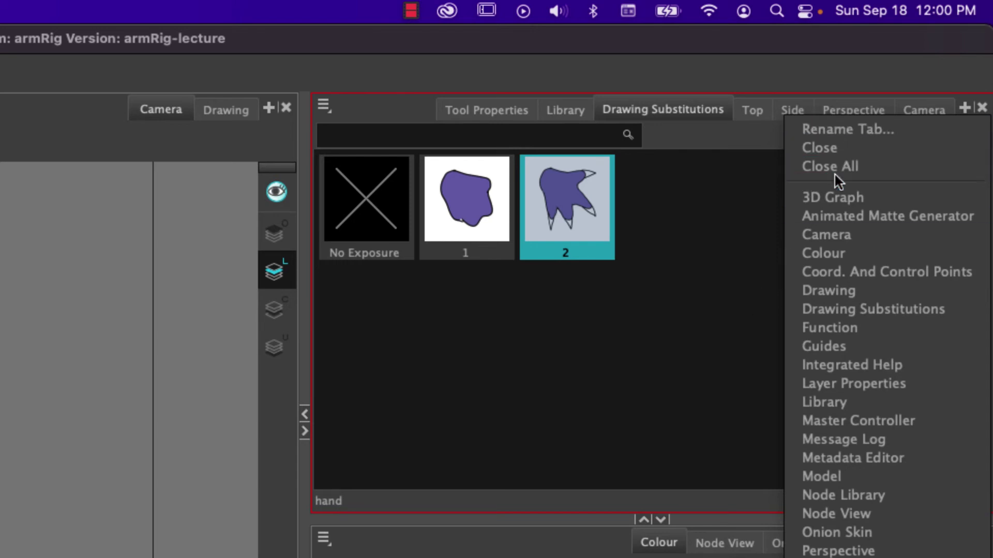
left_click(641, 347)
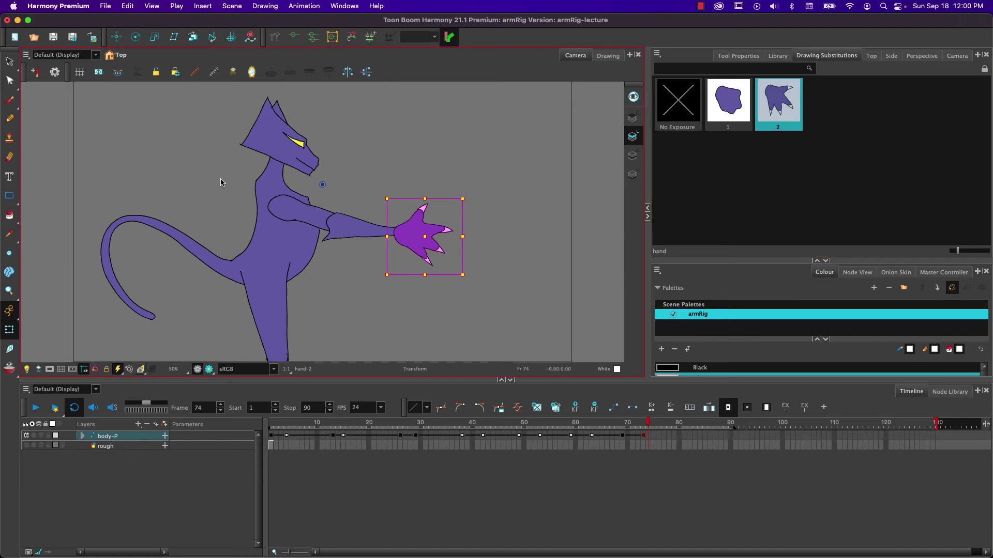
- Create an empty hand drawing at frame 74 and turn on onion skin to show the previous hand drawings
left_click(537, 410)
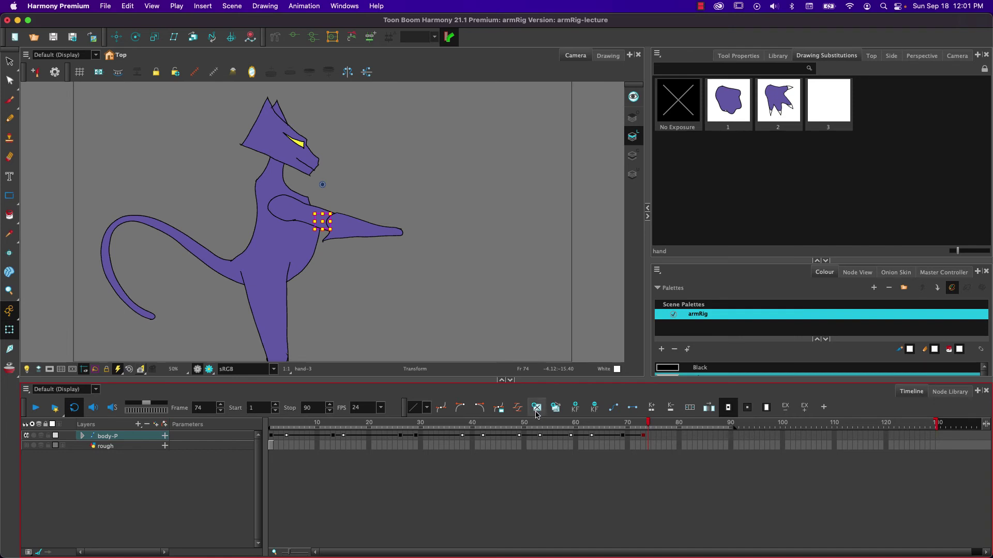
left_click(836, 98)
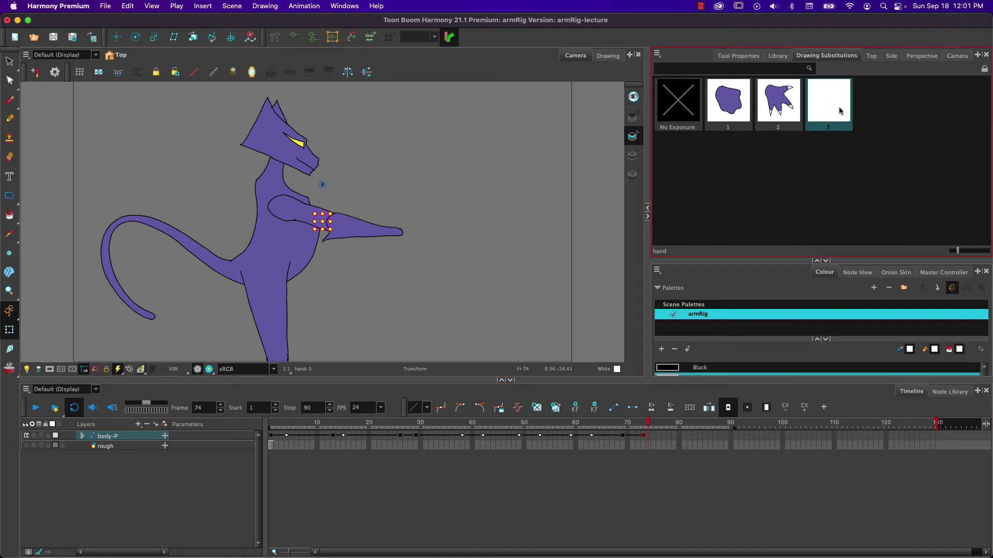
left_click(26, 370)
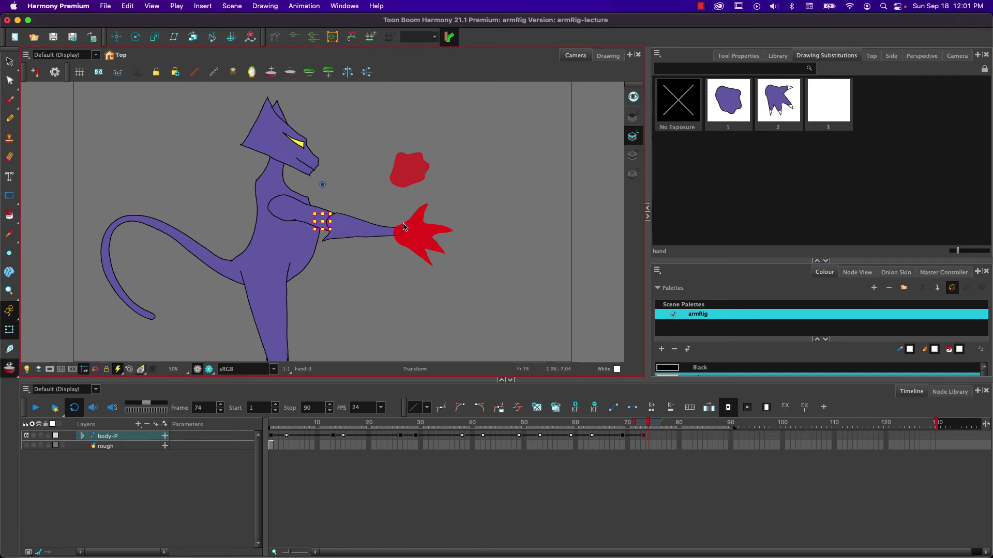
- Using the onion skin as a guide, draw a new hand outline with two extended, clawed fingers with the Pencil in Black
scroll(364, 237, "up", 4)
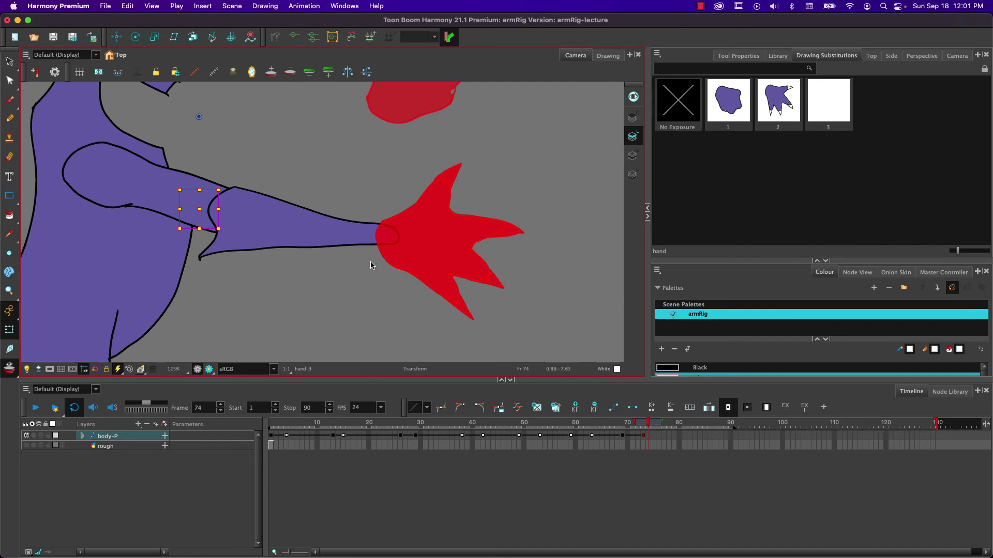
left_click(9, 118)
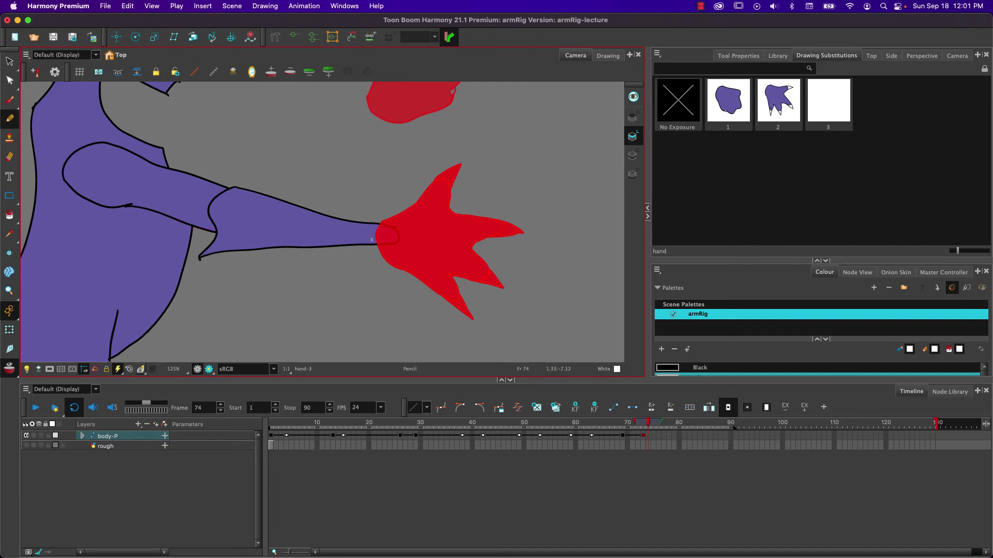
left_click_drag(368, 248, 337, 290)
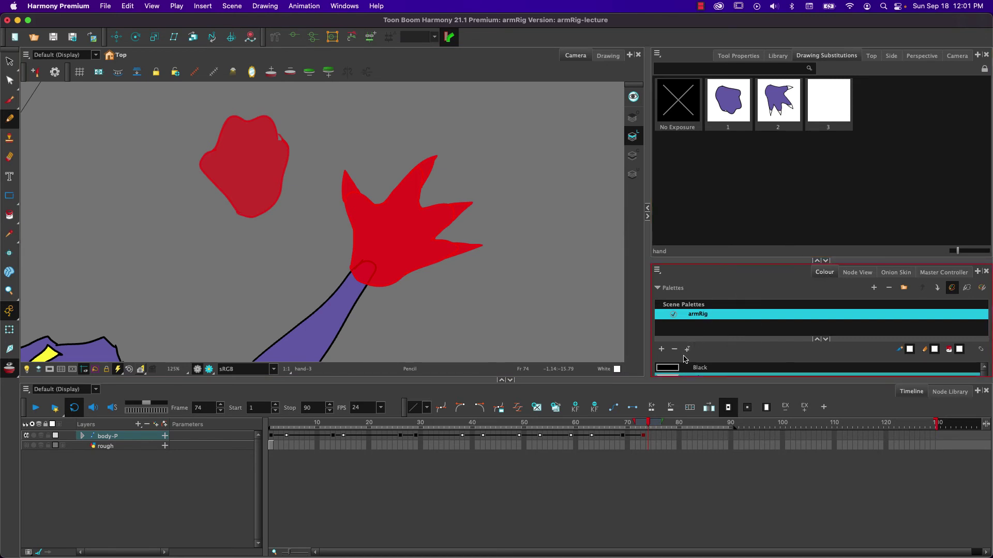
left_click(671, 369)
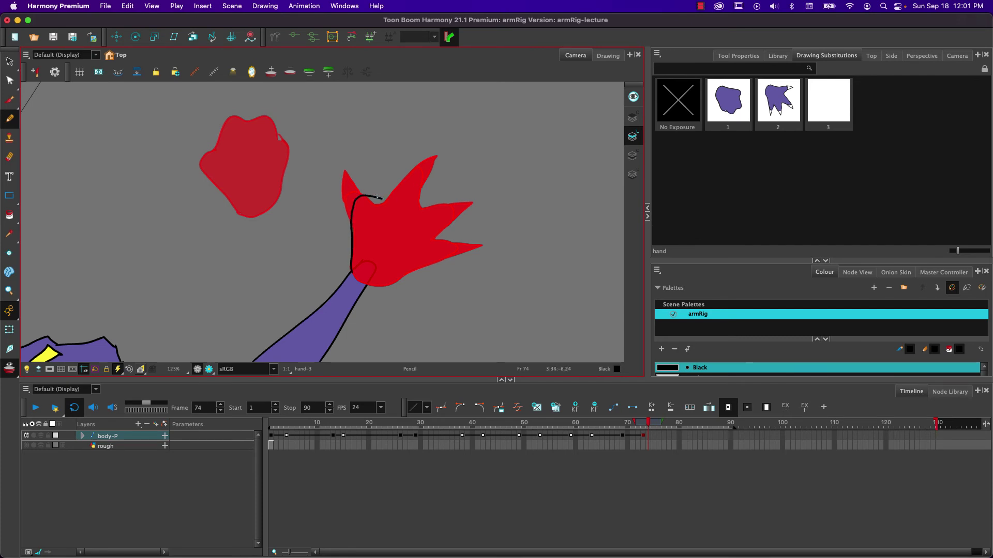
left_click_drag(380, 198, 406, 174)
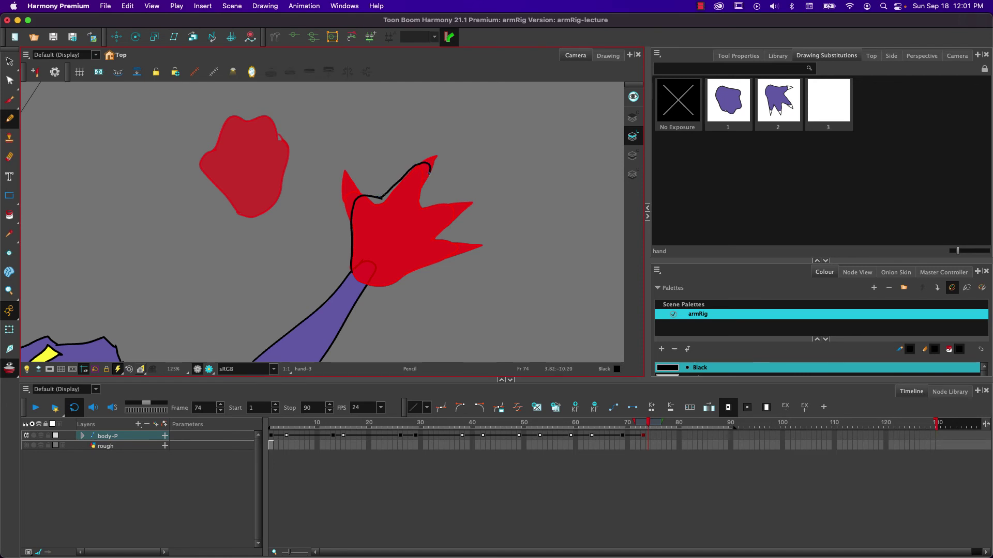
left_click_drag(416, 203, 472, 208)
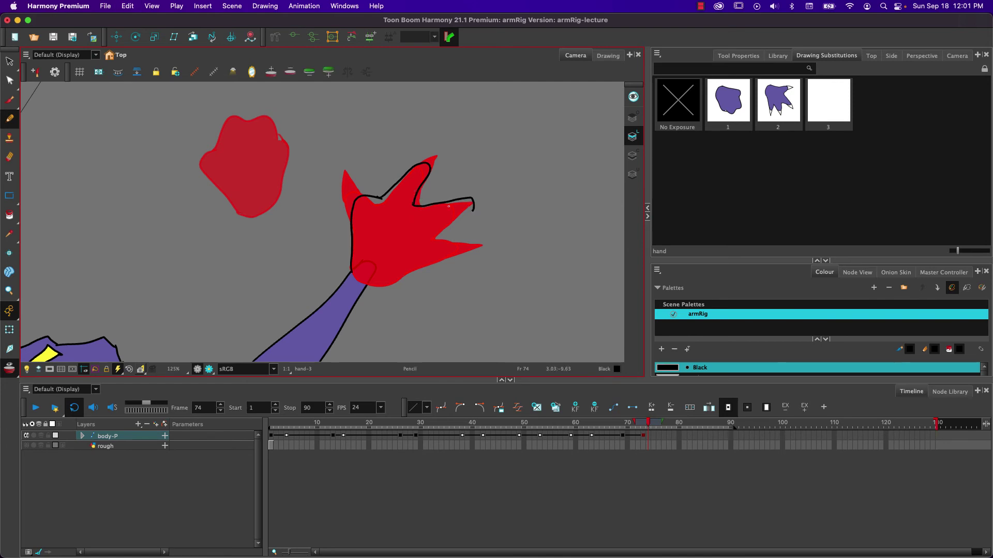
key("super+z")
left_click_drag(420, 266, 394, 278)
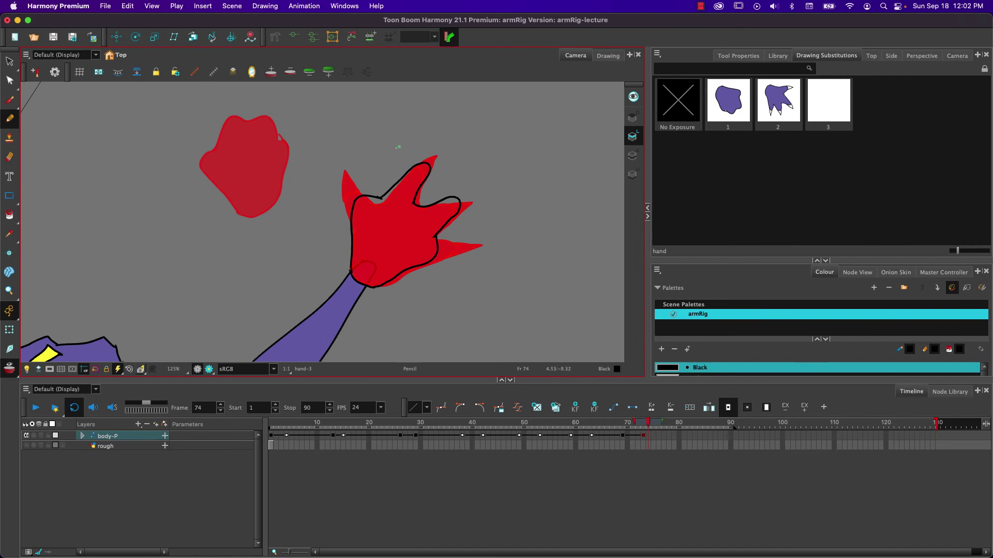
left_click_drag(431, 168, 440, 150)
mouse_move(461, 203)
left_mouse_down()
mouse_move(465, 181)
mouse_move(450, 195)
left_mouse_up()
- Enlarge the colour palette area and fill the new hand's palm and fingers with the fur colour
left_click(9, 214)
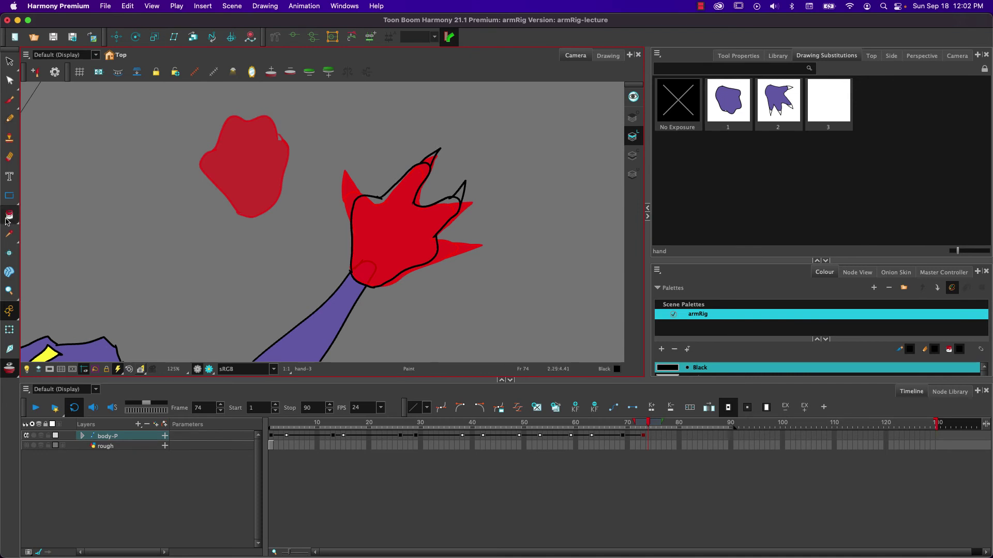
left_click(681, 371)
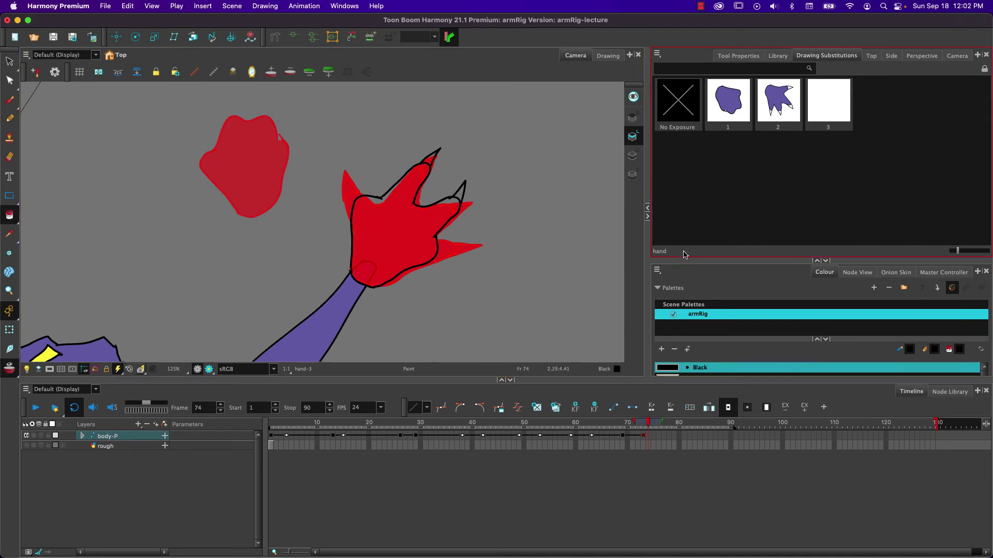
left_click_drag(794, 264, 794, 185)
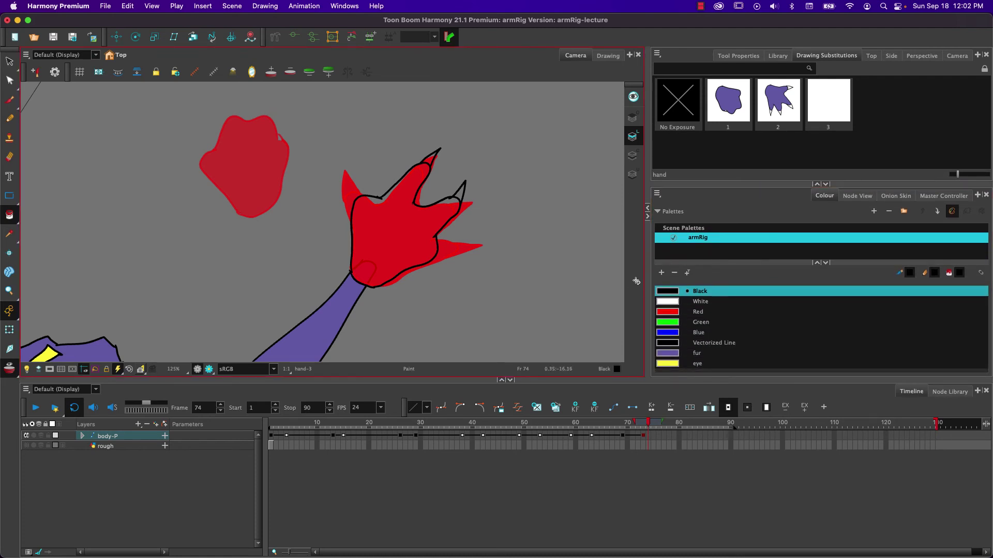
left_click(669, 357)
left_click(382, 247)
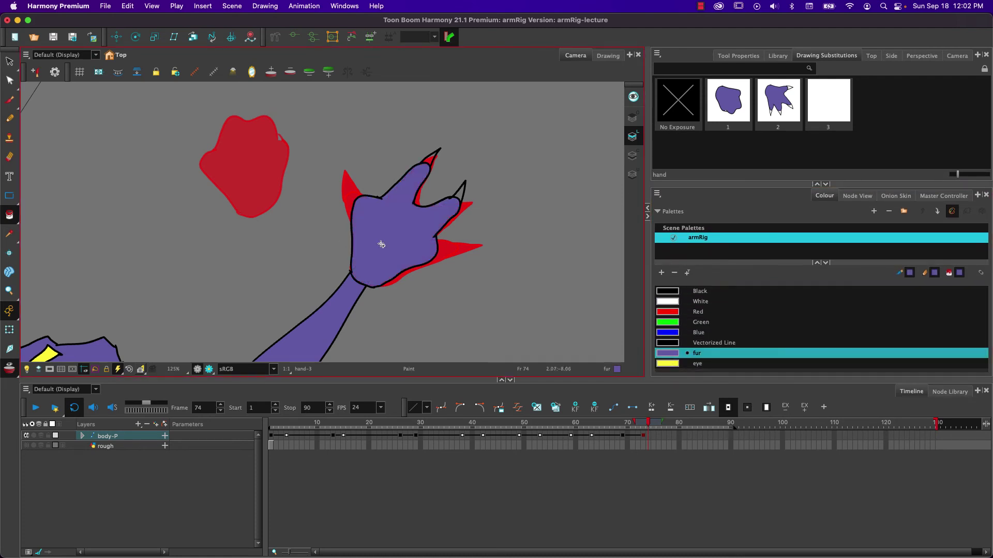
- Fill the two claws of the new hand at frame 74 with White
left_click(669, 304)
left_click(429, 158)
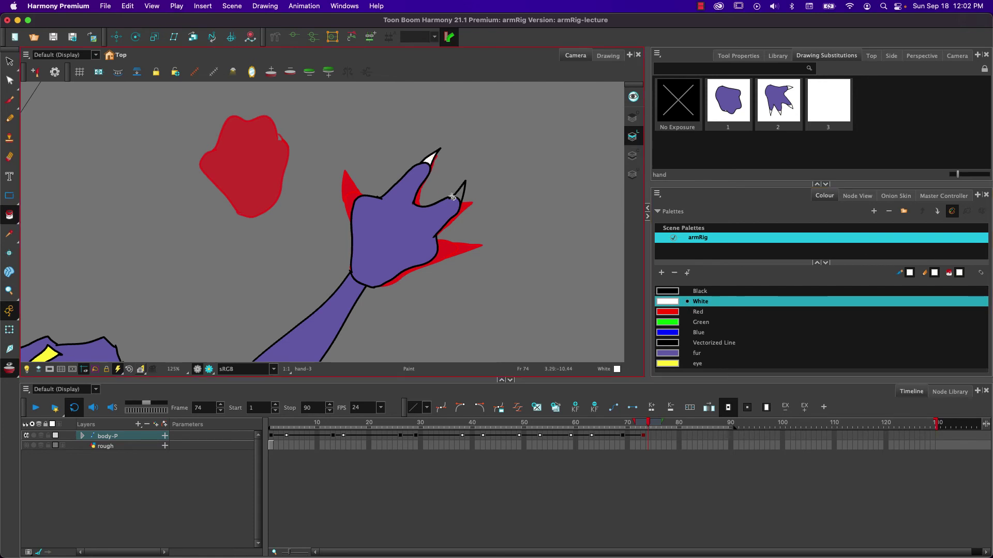
left_click(458, 192)
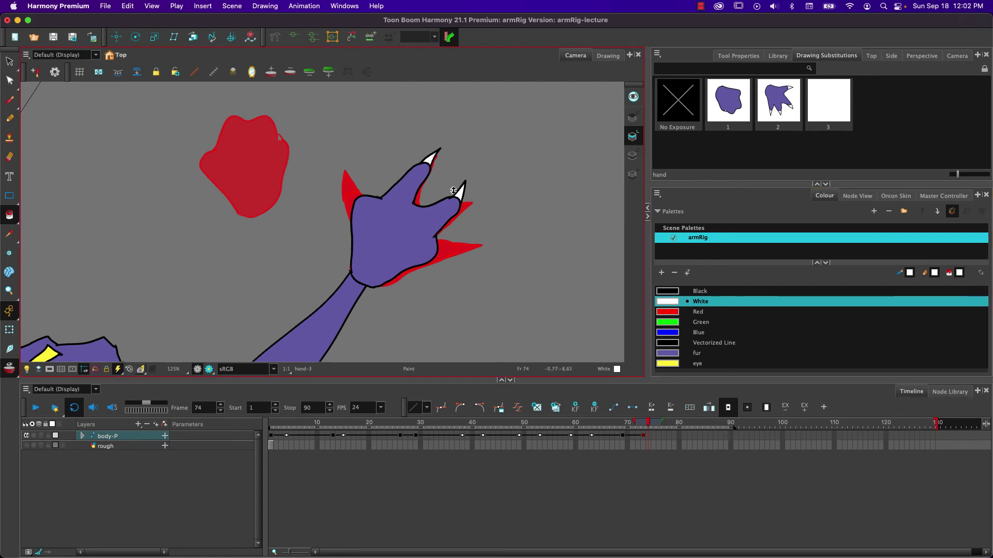
- Turn off onion skin and check the open clawed hand at frame 73
left_click(644, 424)
key("alt+o")
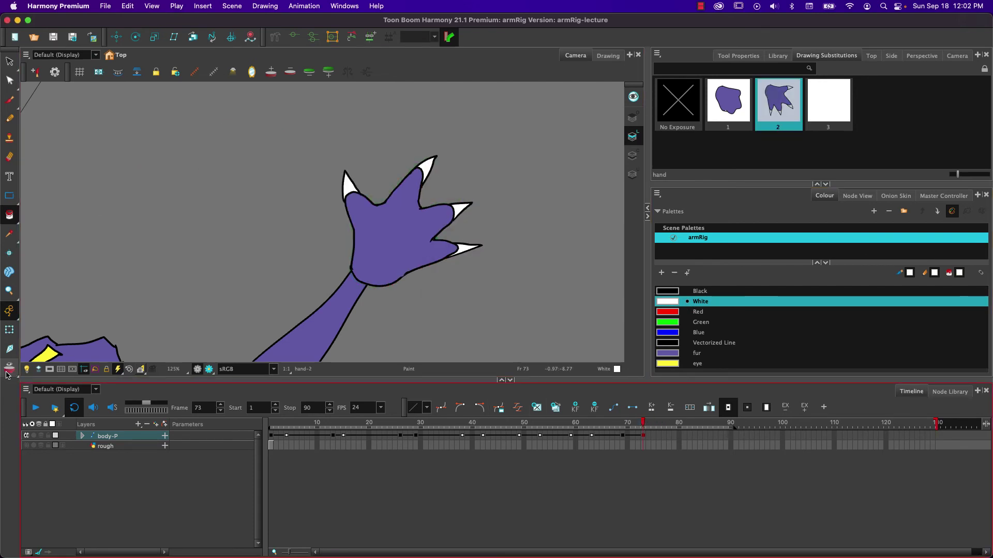
left_click_drag(640, 426, 645, 426)
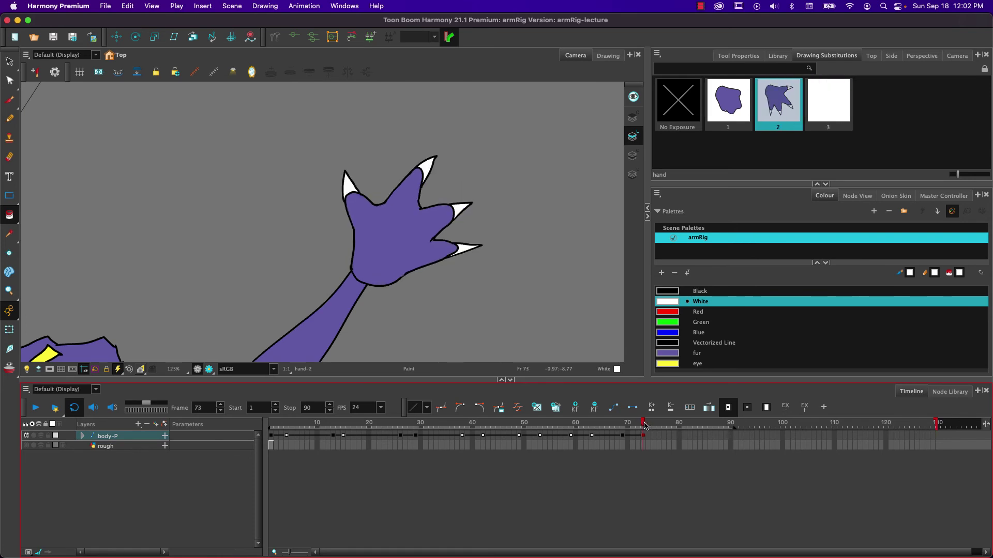
- Look at the hand's substitution in the Library, then slightly enlarge the view area and display the hand's drawing substitutions
left_click(784, 146)
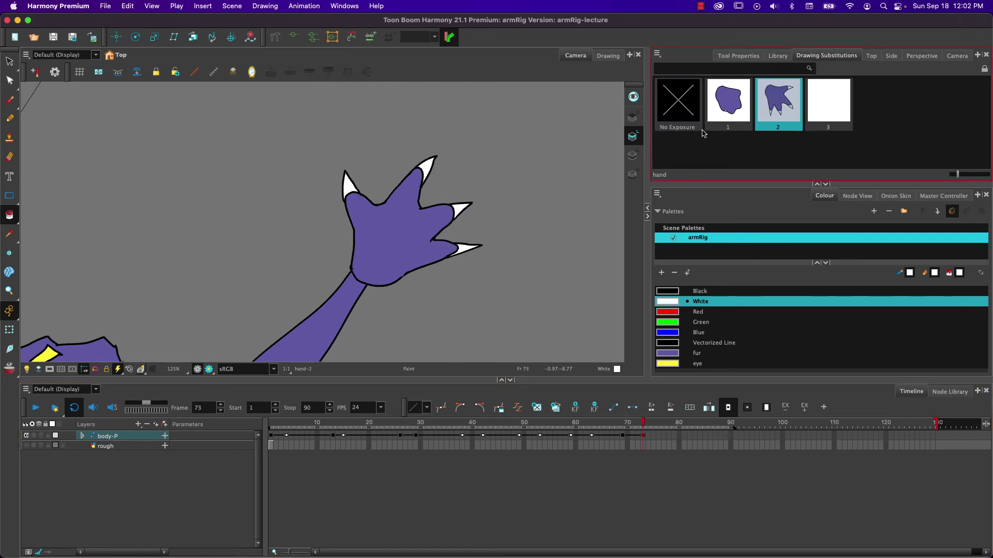
left_click(777, 56)
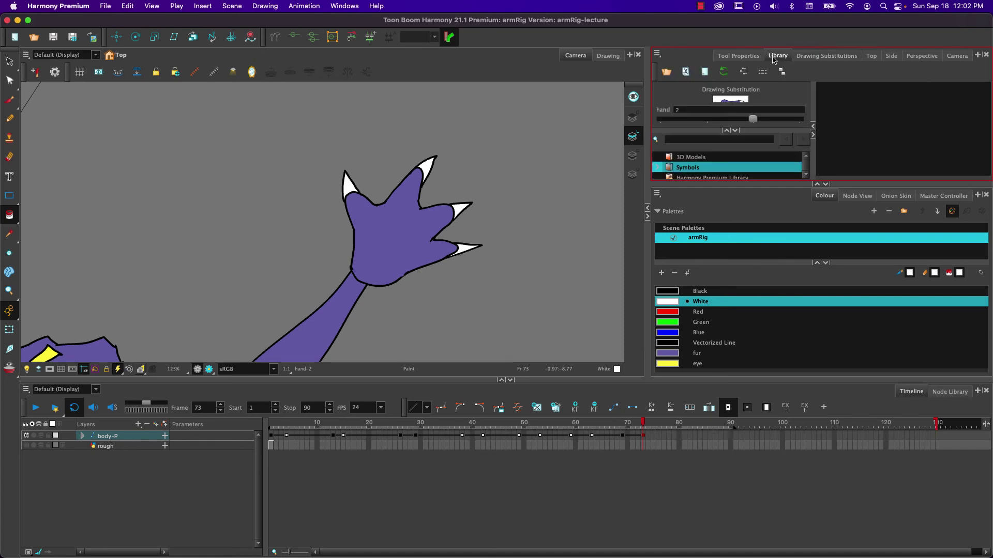
left_click(720, 185)
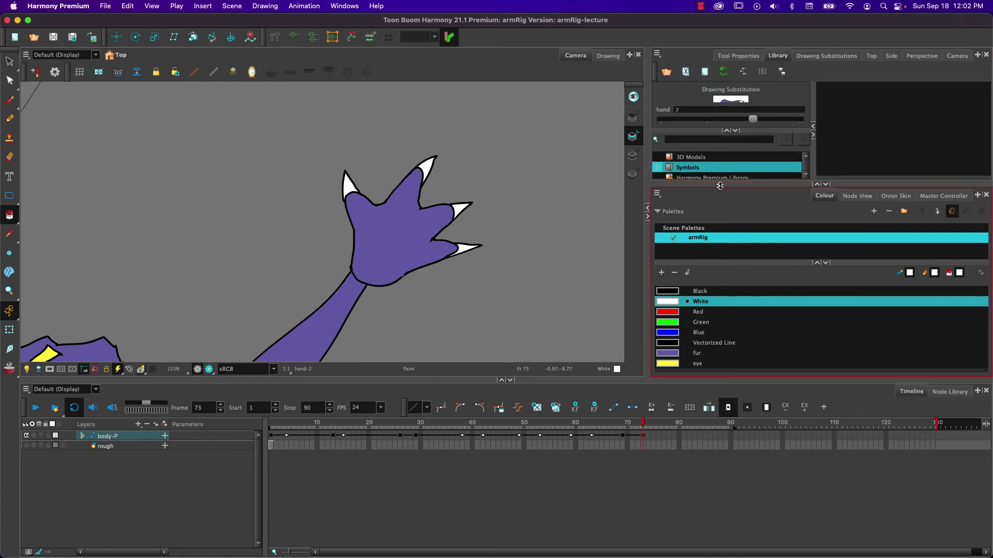
mouse_move(720, 186)
left_mouse_down()
mouse_move(719, 229)
mouse_move(707, 180)
mouse_move(708, 191)
left_mouse_up()
left_click(823, 57)
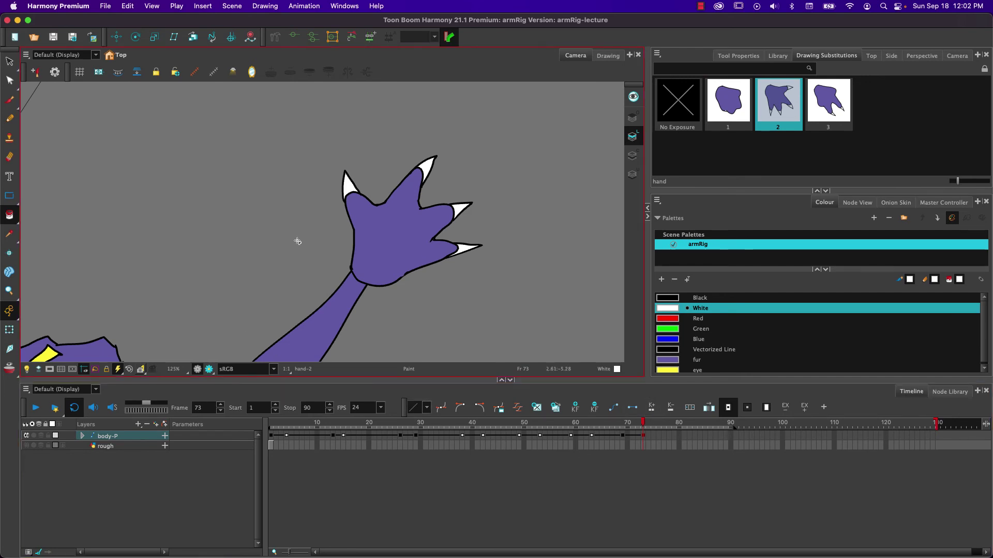
- View the whole character at frame 73 and compare the hand substitutions by cycling through them, ending on drawing 2
key("shift+m")
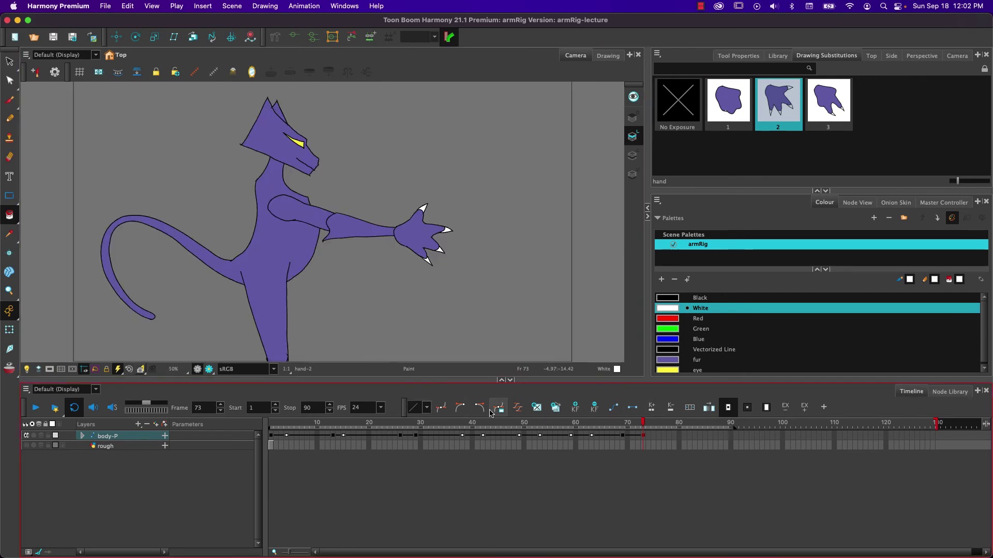
mouse_move(643, 424)
left_mouse_down()
mouse_move(589, 421)
mouse_move(643, 425)
left_mouse_up()
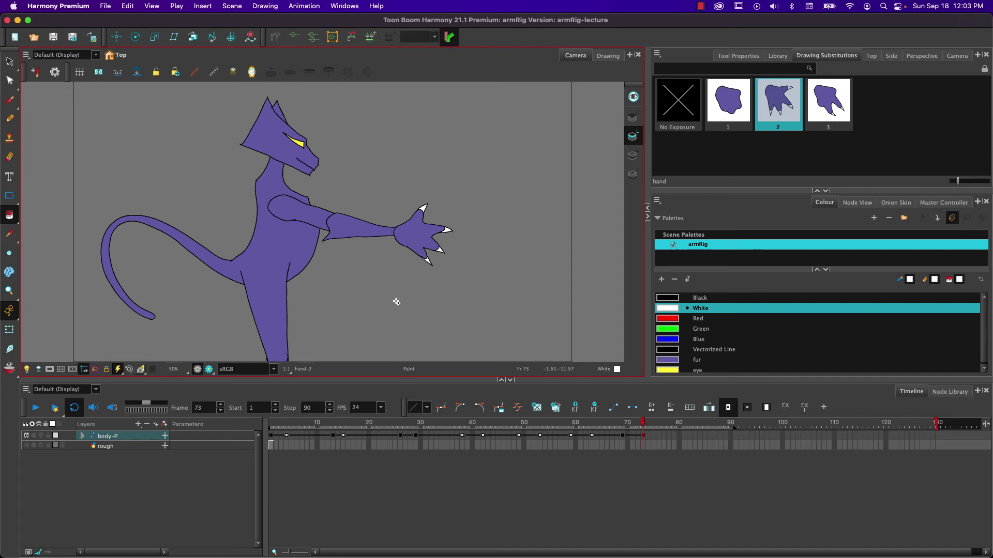
key("bracketright")
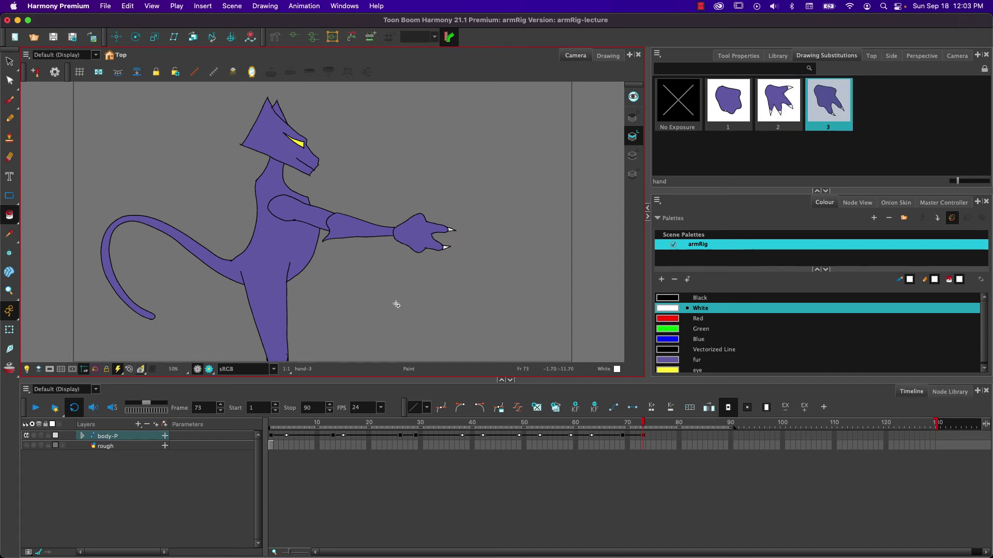
key("bracketleft")
key("bracketright")
key("bracketleft")
key("bracketleft")
key("bracketright")
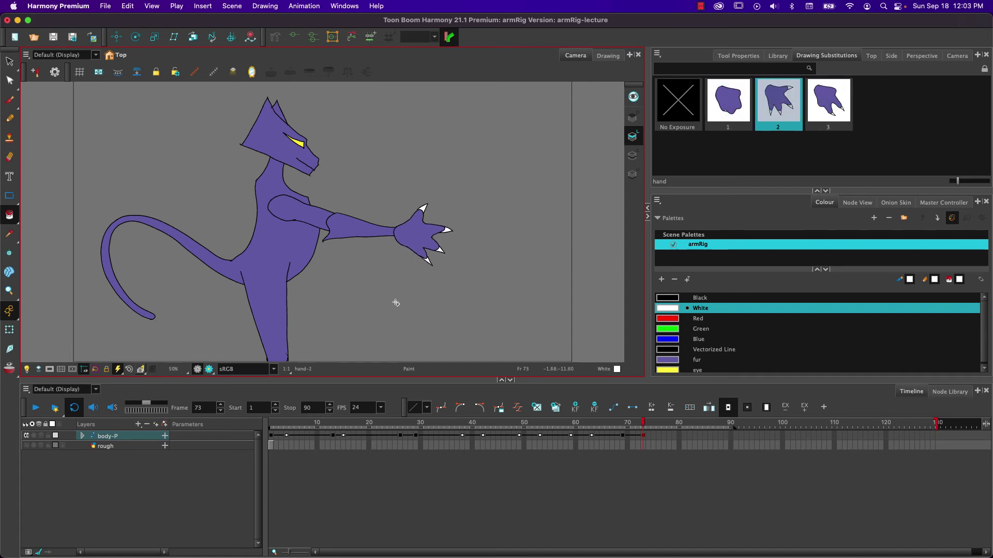
key("bracketright")
key("bracketleft")
key("bracketleft")
key("bracketright")
key("bracketright")
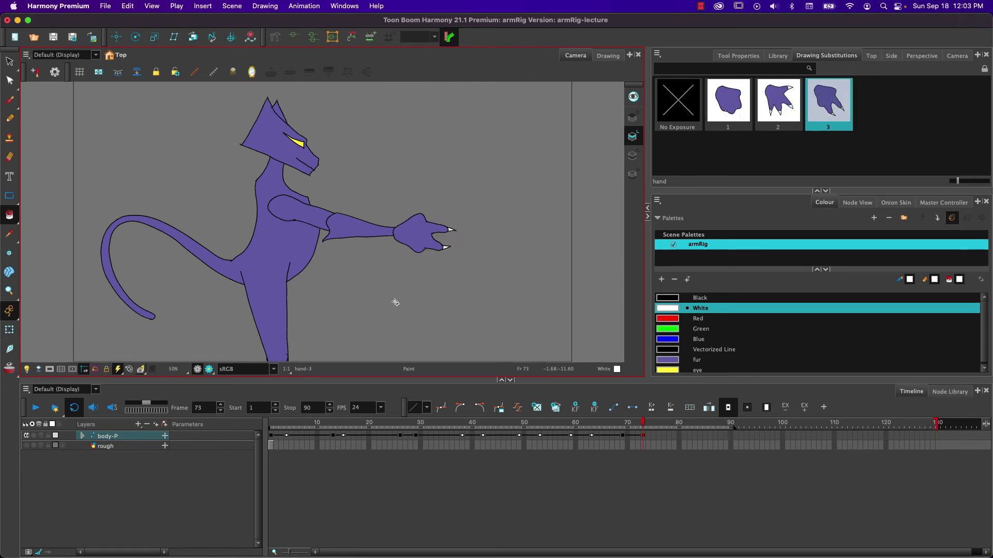
key("bracketleft")
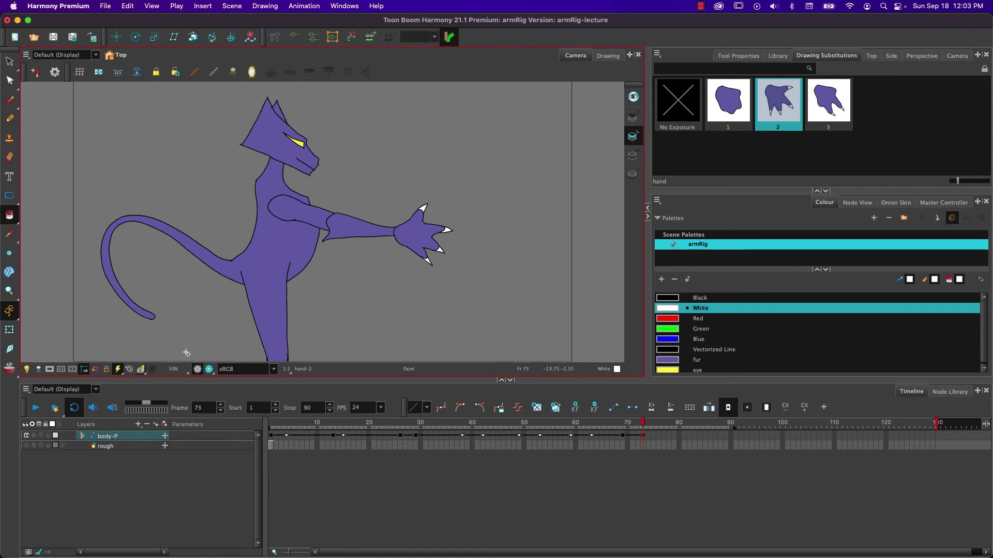
- Play the animation from the start to review the arm movement and hand change
left_click_drag(642, 427, 281, 423)
left_click(36, 408)
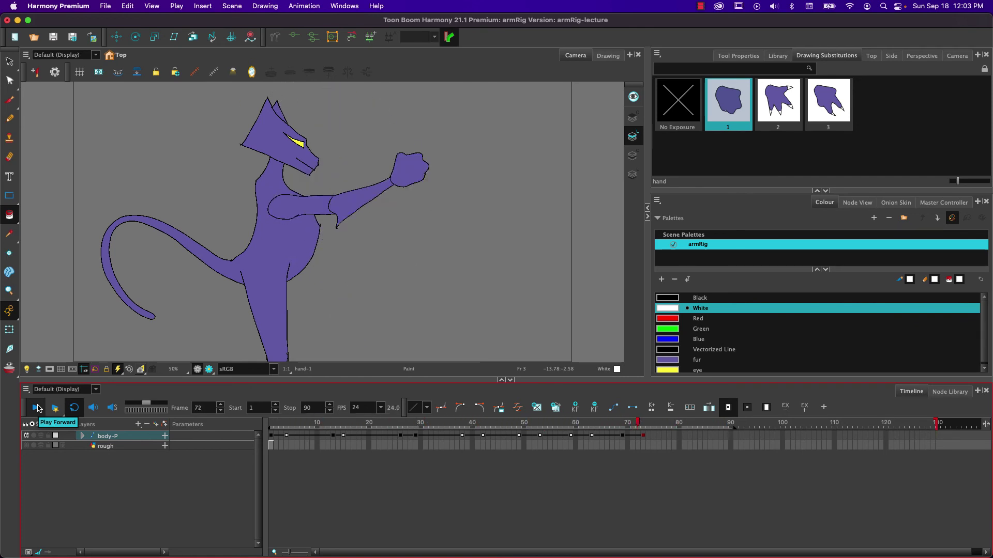
left_click(35, 408)
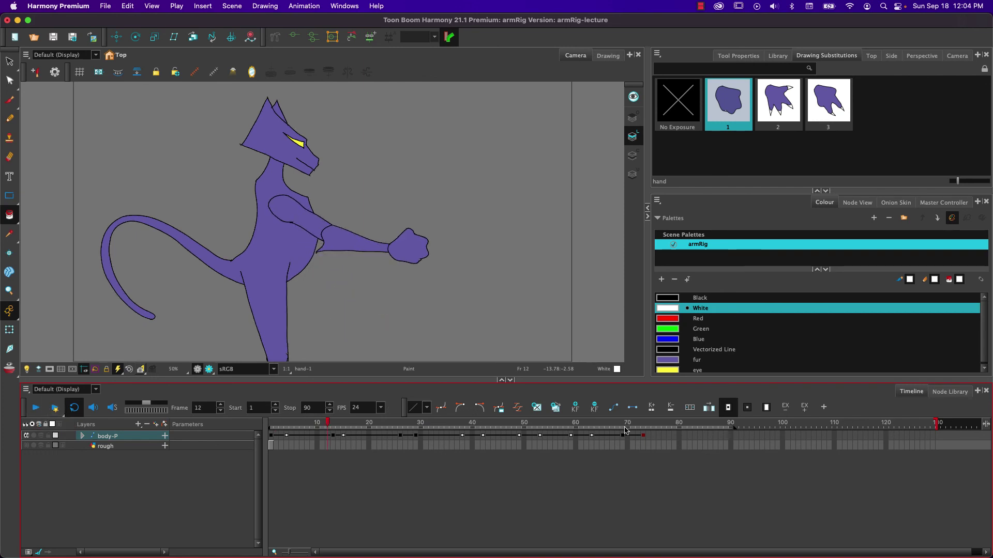
- Try hand drawing 2 at frame 74 and play the animation from the beginning
left_click_drag(626, 429, 648, 429)
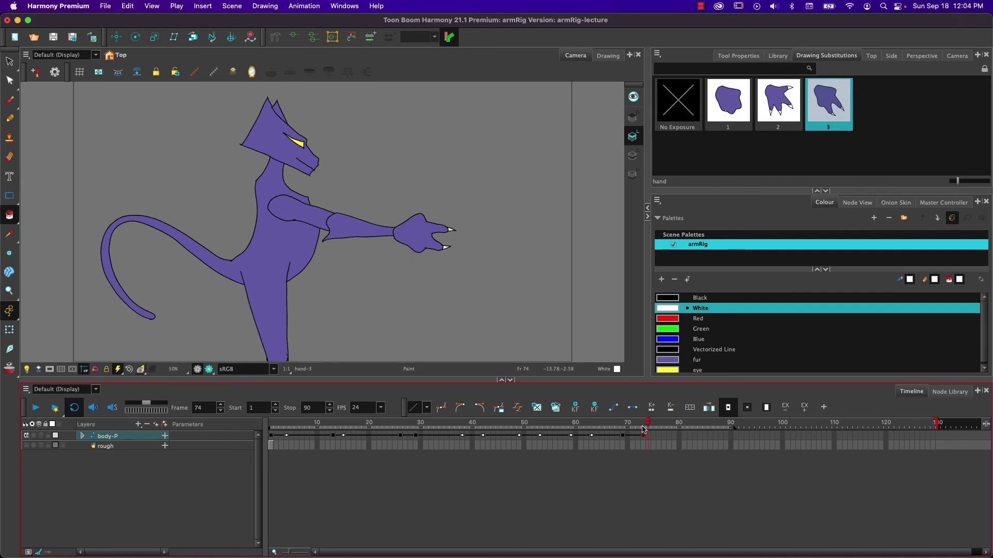
key("bracketleft")
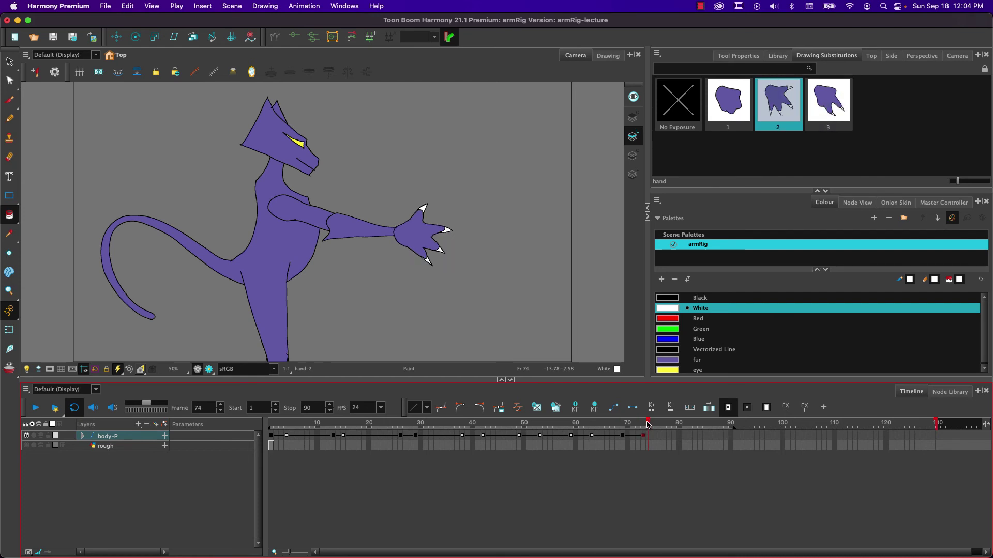
left_click(641, 426)
left_click_drag(642, 426, 93, 402)
left_click(35, 407)
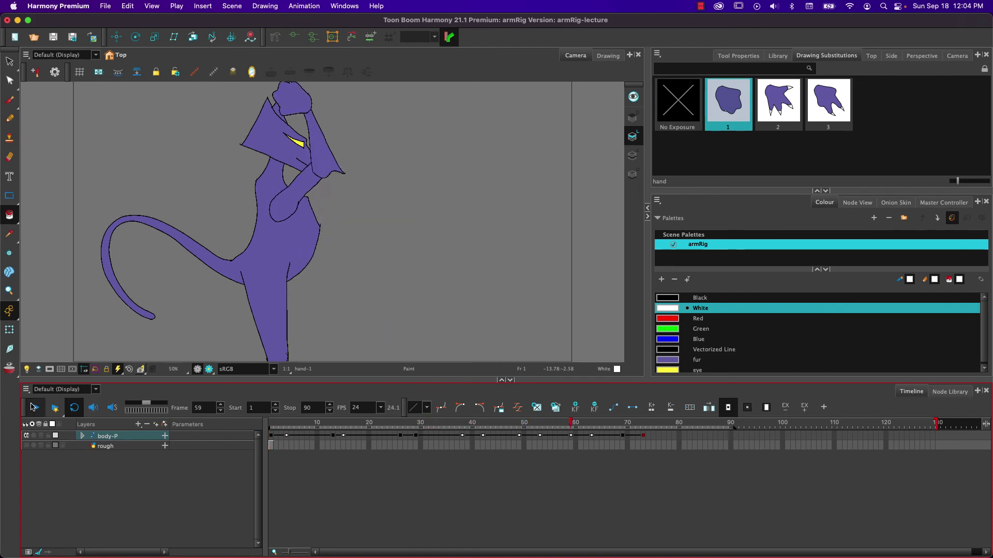
left_click(37, 412)
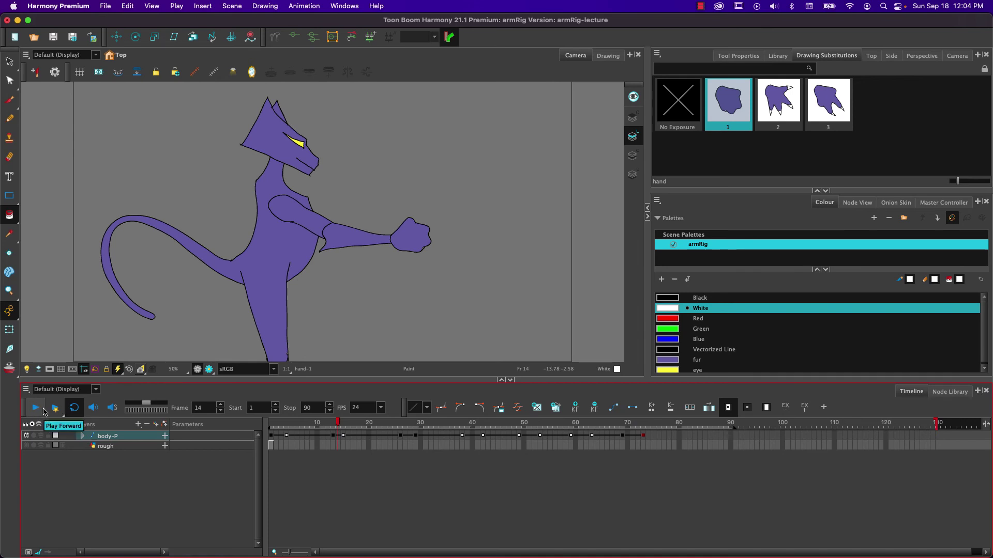
- Set the hand to drawing 3 at frame 74 and play the animation
left_click(644, 424)
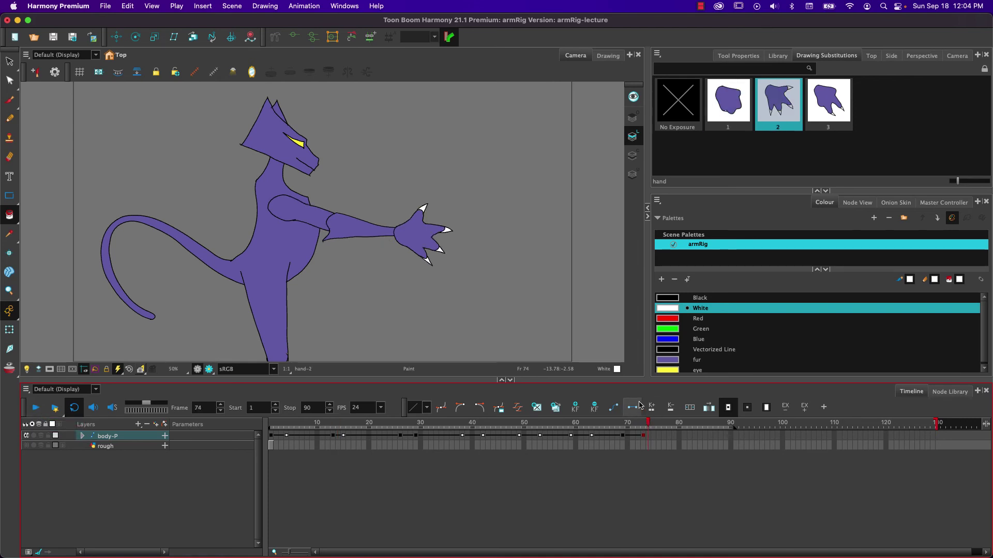
key("equal")
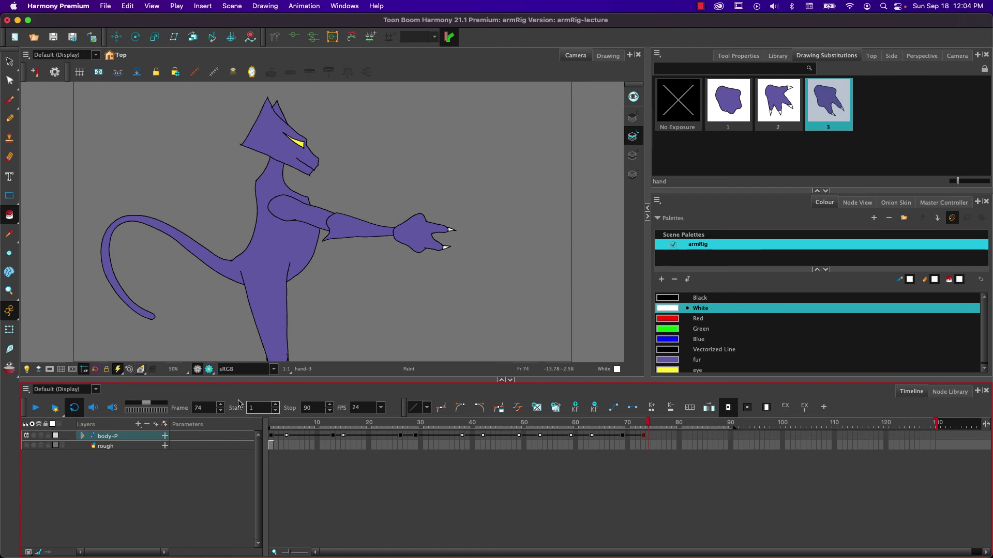
left_click(33, 408)
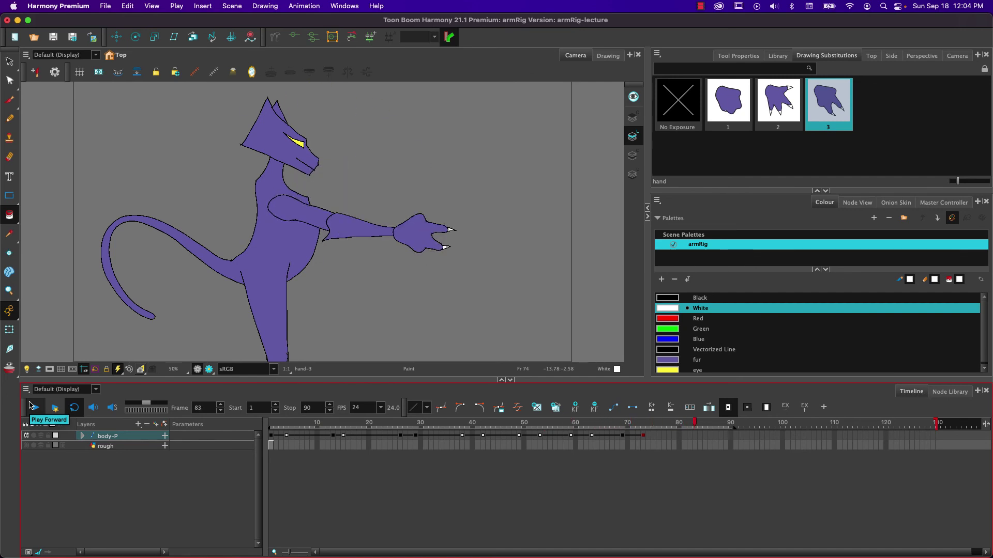
- Recheck the hand at frames 74 and 73, then replay the whole animation from frame 1
left_click(648, 425)
left_click(645, 426)
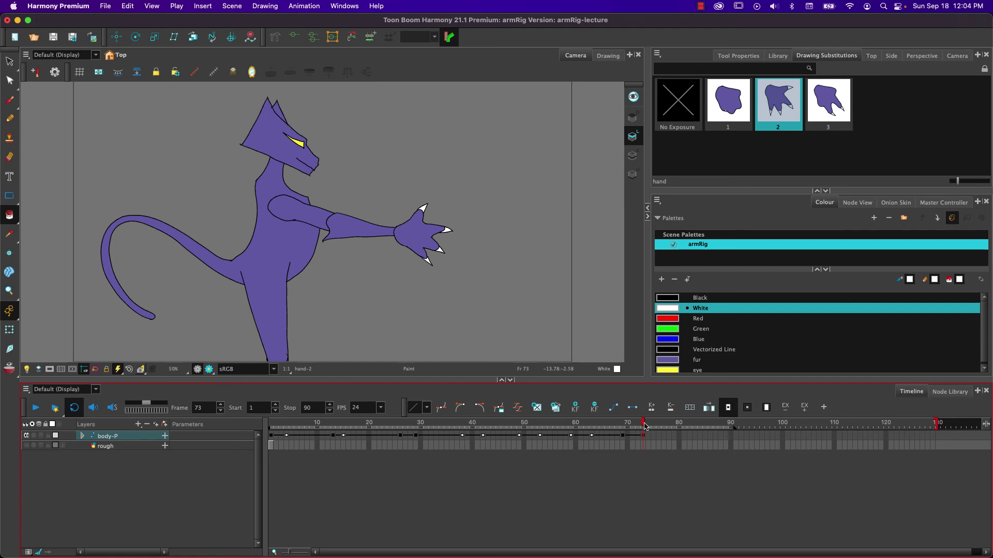
key("equal")
left_click_drag(644, 425, 364, 424)
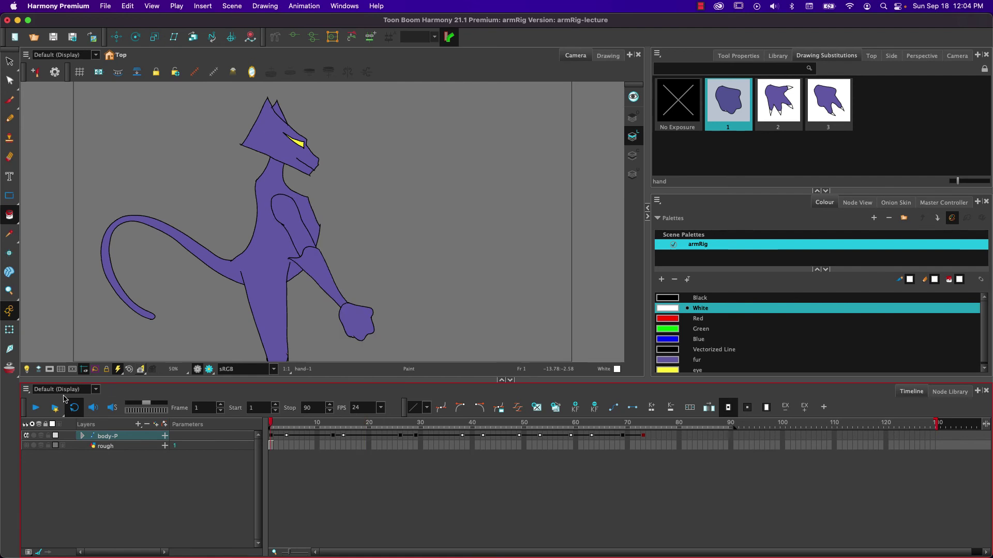
left_click(32, 408)
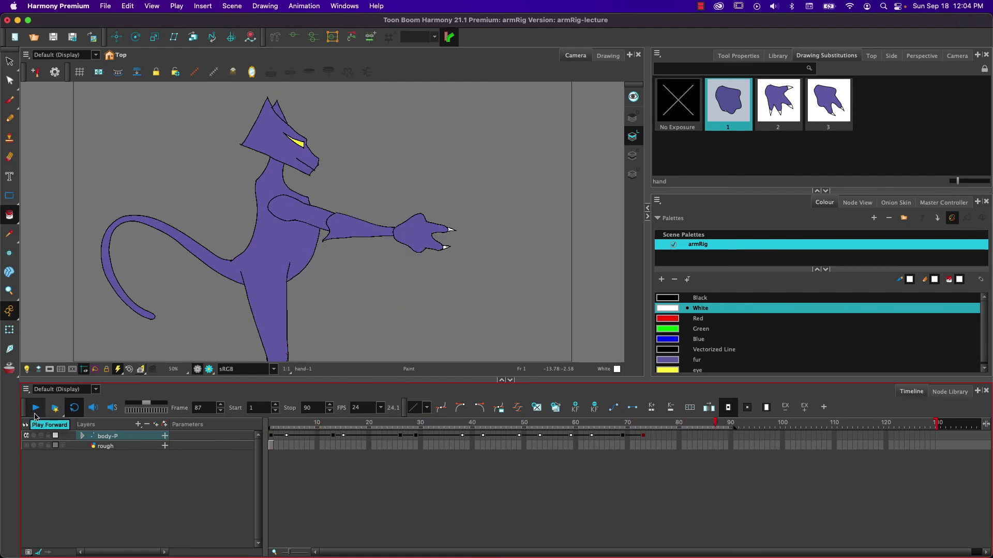
left_click(32, 409)
- Select the body-P keyframe at frame 29 with the Transform tool and enable Peg Selection Mode
left_click_drag(326, 427, 418, 424)
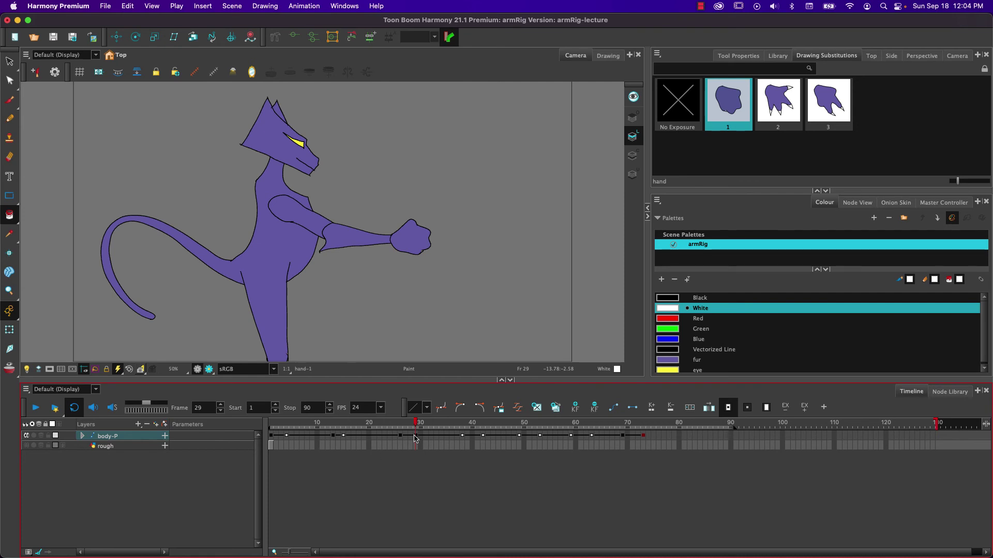
left_click(417, 438)
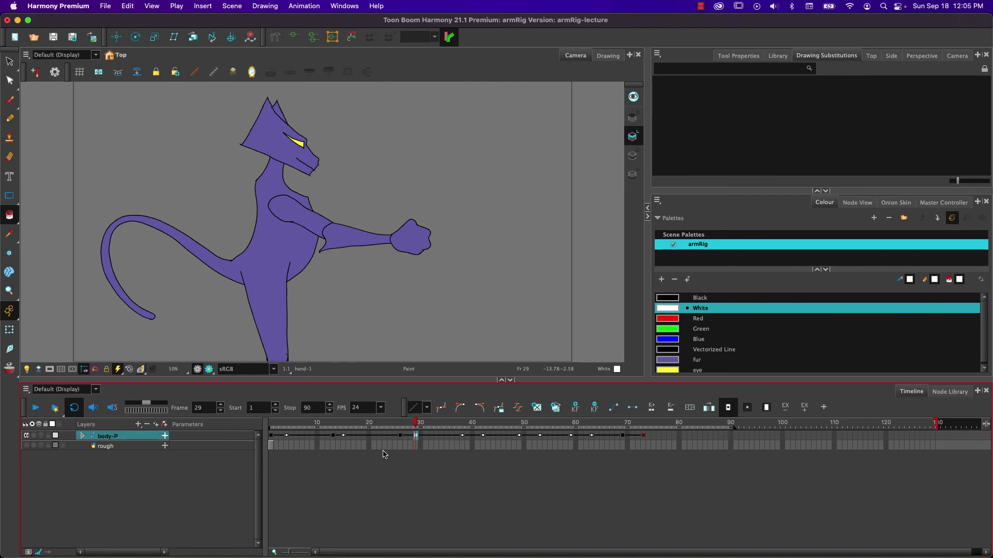
key("shift+t")
left_click(738, 57)
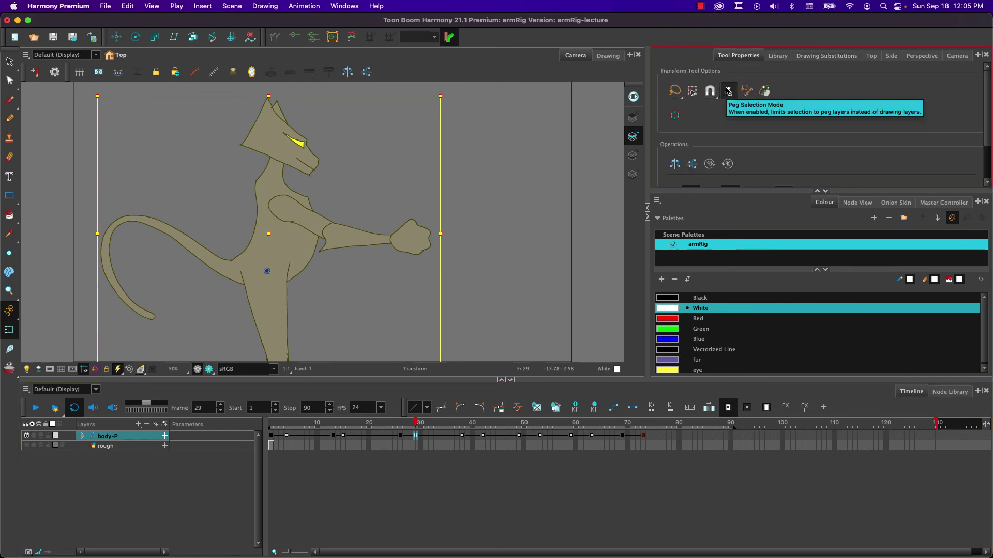
left_click(728, 92)
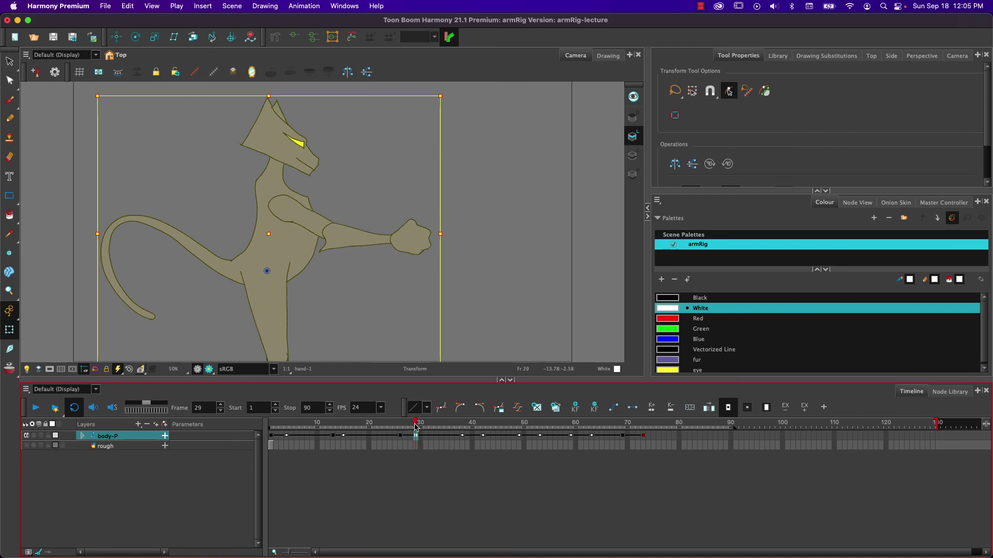
- Rotate the whole body slightly backward at the frame 38 keyframe and forward to upright at the frame 42 keyframe
left_click_drag(416, 427, 462, 424)
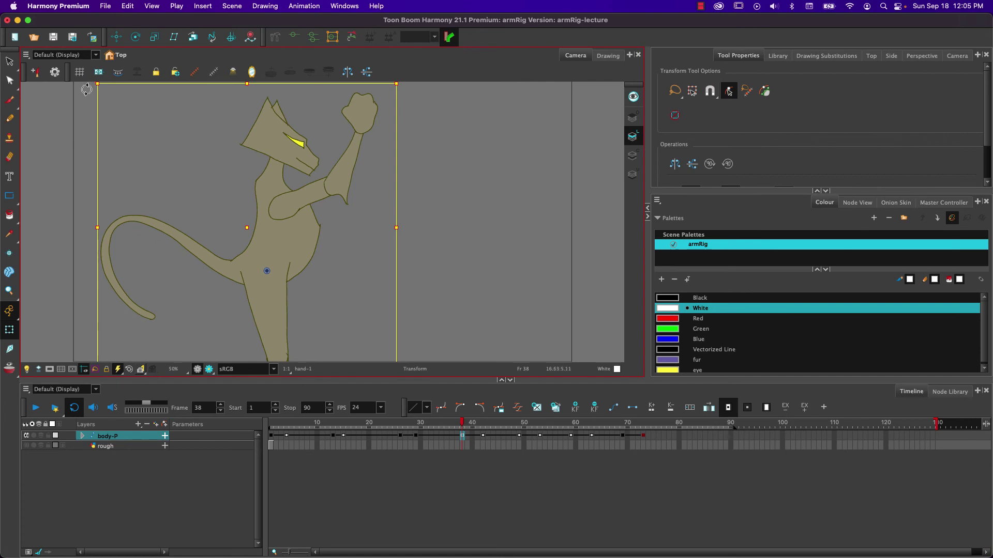
left_click_drag(87, 89, 77, 94)
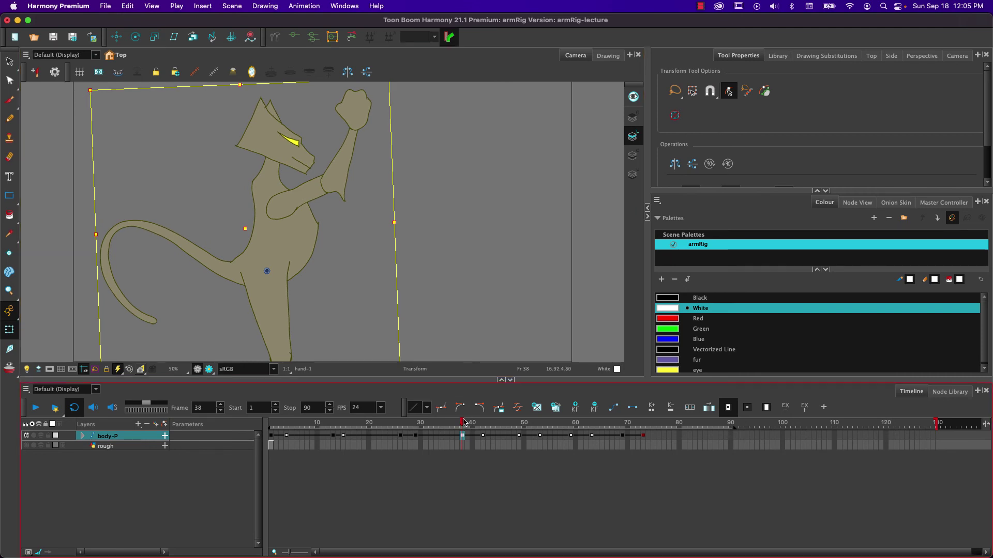
left_click_drag(462, 423, 482, 427)
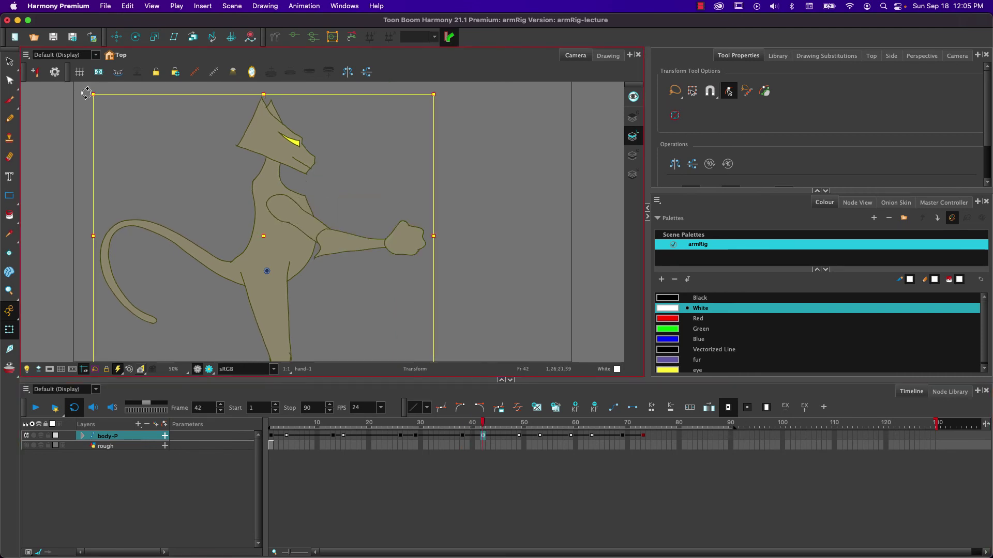
left_click_drag(90, 93, 94, 88)
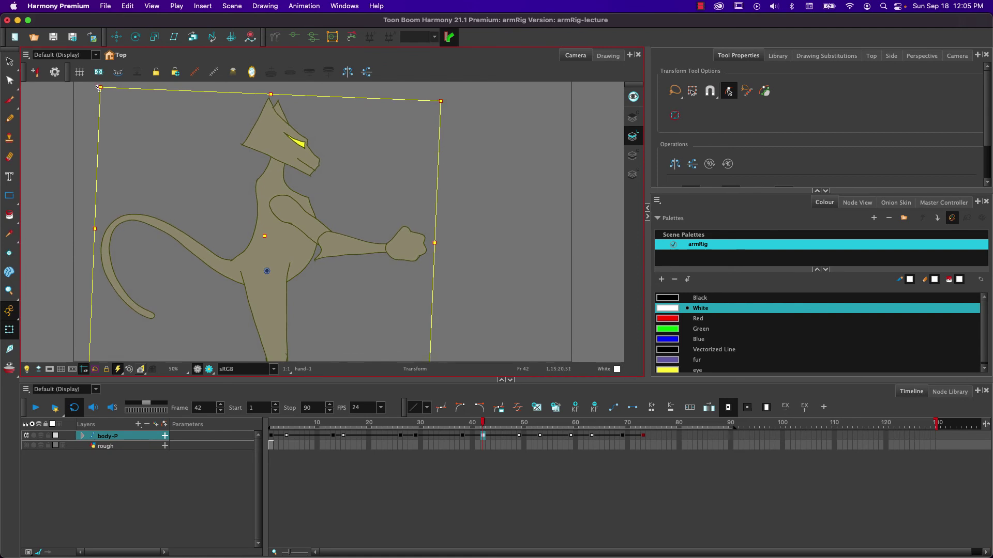
- Rotate the whole body slightly backward at the frame 49 keyframe and slightly forward at the frame 53 keyframe
left_click_drag(482, 424, 519, 425)
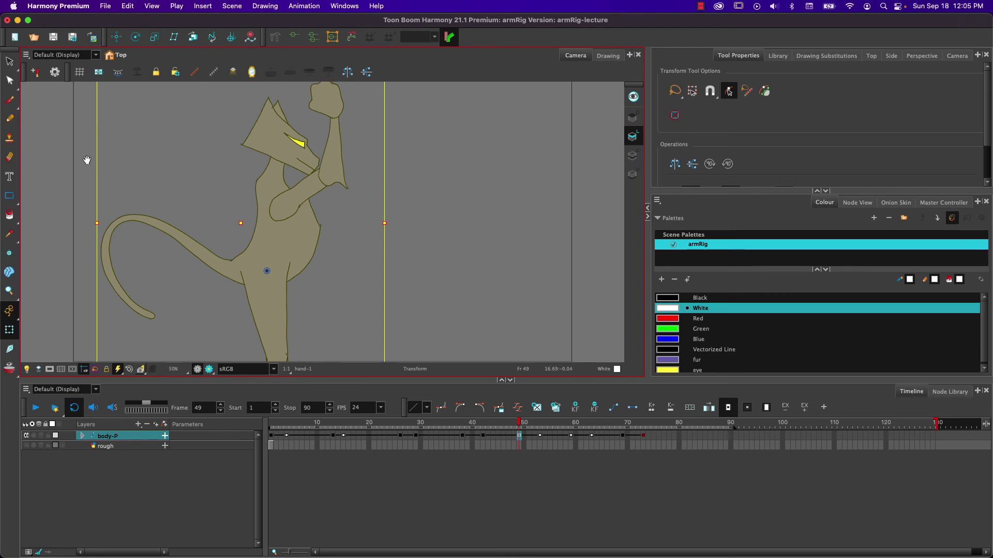
scroll(85, 176, "up", 3)
left_click_drag(92, 95, 82, 95)
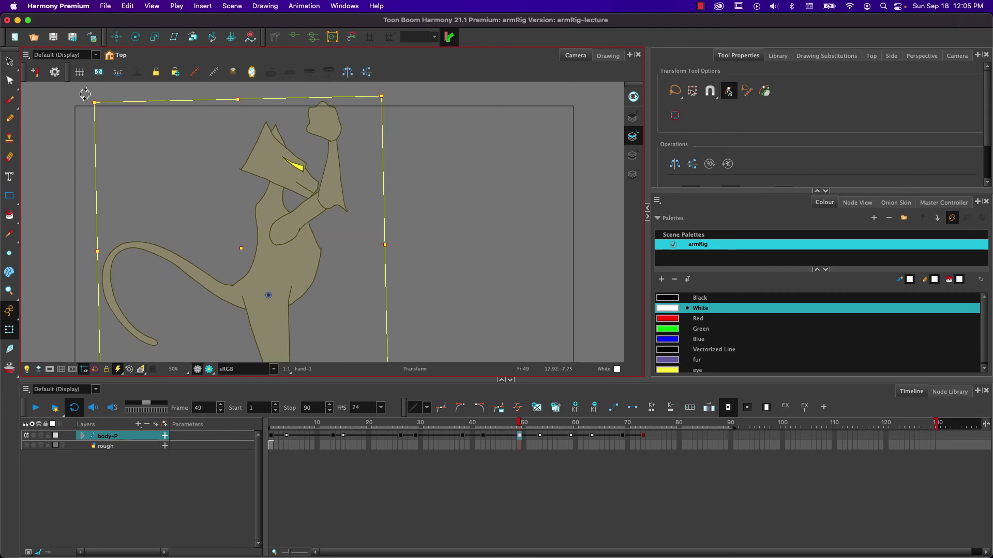
left_click_drag(520, 423, 539, 424)
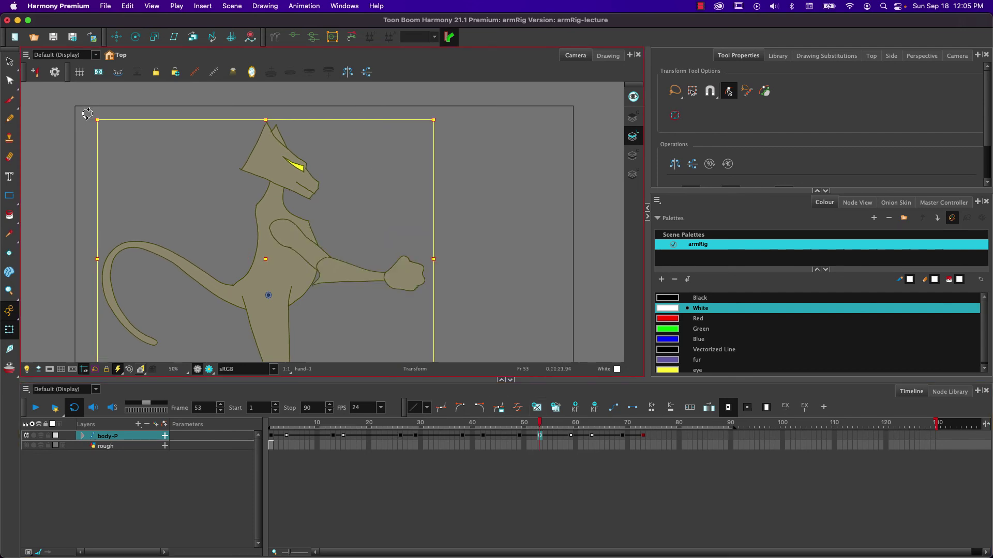
left_click_drag(88, 112, 100, 106)
- Rotate the whole body backward at the frame 59 keyframe and forward at the frame 63 keyframe
left_click_drag(541, 422, 571, 422)
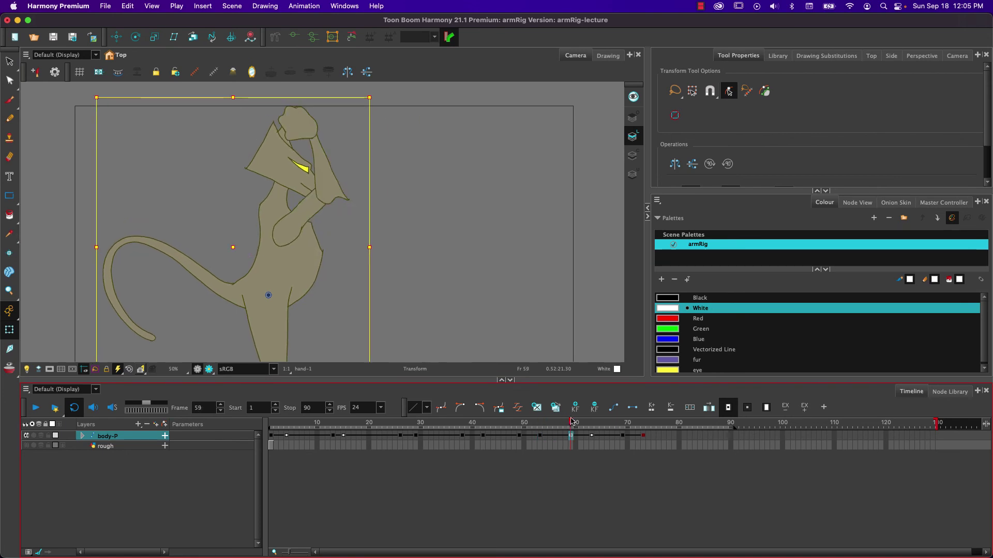
left_click(95, 93)
left_click_drag(87, 94, 58, 108)
left_click(572, 423)
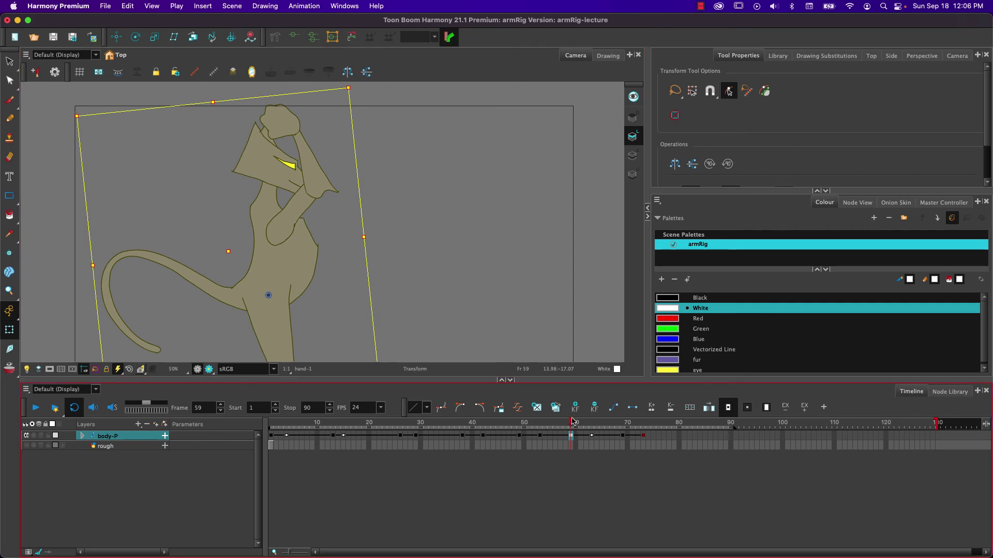
left_click_drag(573, 425, 592, 425)
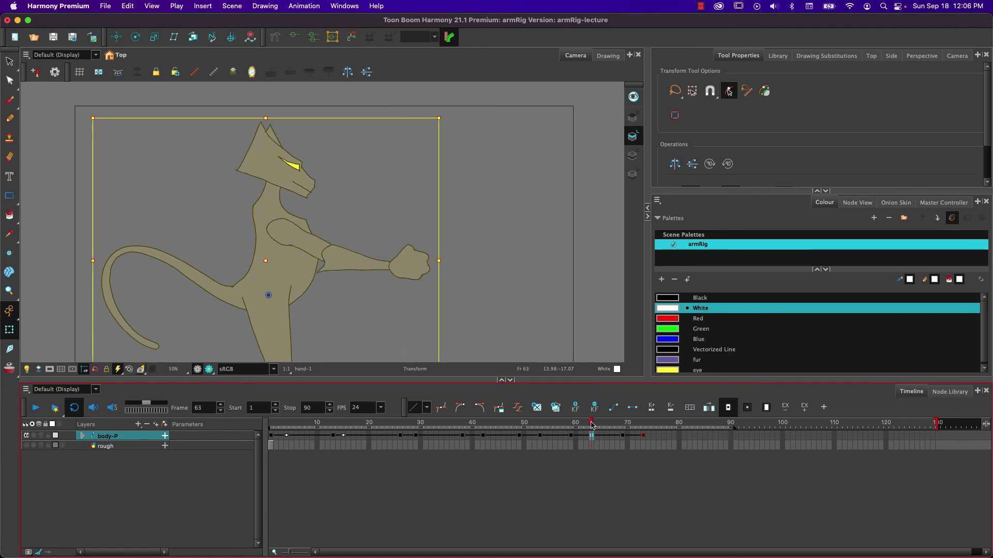
left_click_drag(84, 113, 112, 105)
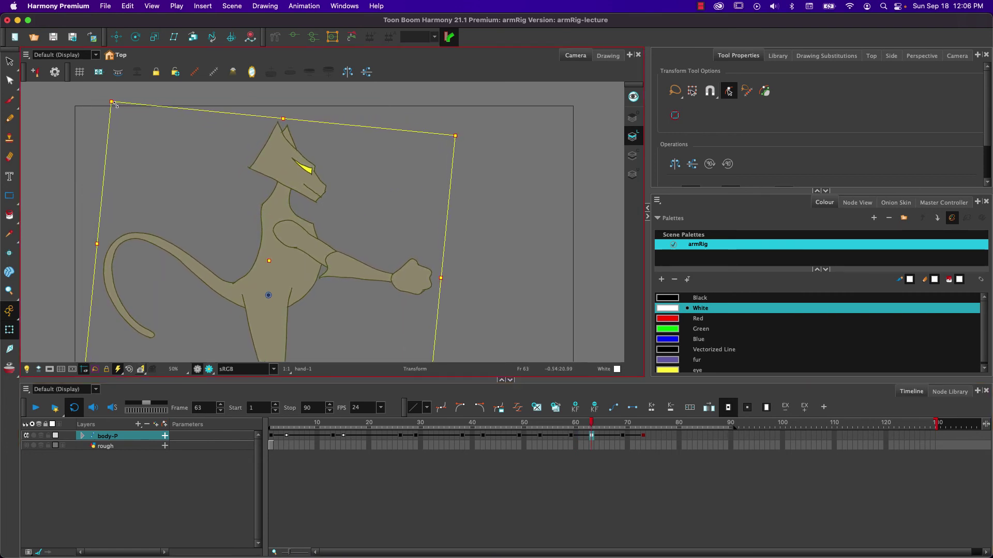
- Rotate the whole body slightly backward at the frame 69 keyframe and forward at the frame 73 keyframe
left_click_drag(591, 425, 623, 423)
mouse_move(91, 92)
left_mouse_down()
mouse_move(71, 103)
mouse_move(85, 112)
left_mouse_up()
left_click_drag(623, 425, 643, 424)
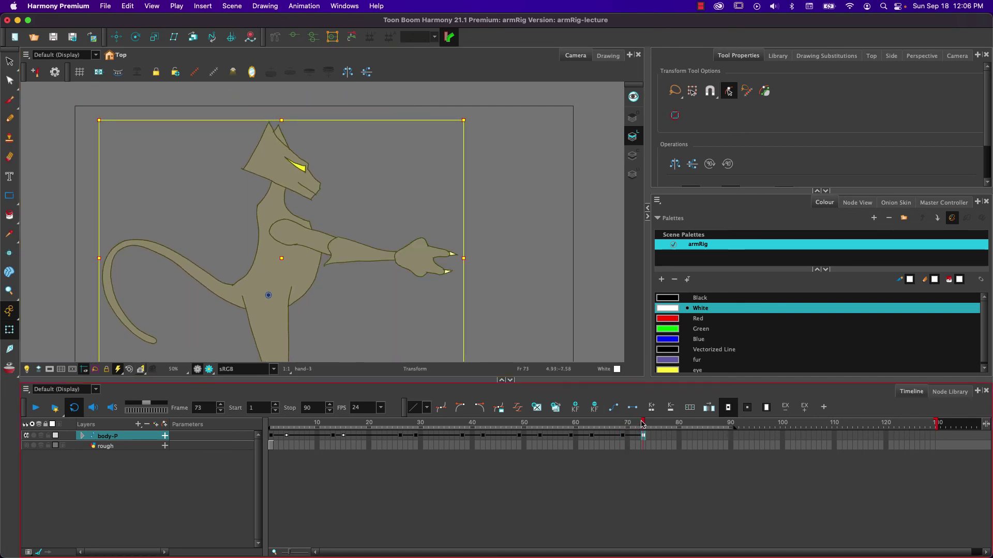
left_click_drag(89, 116, 117, 108)
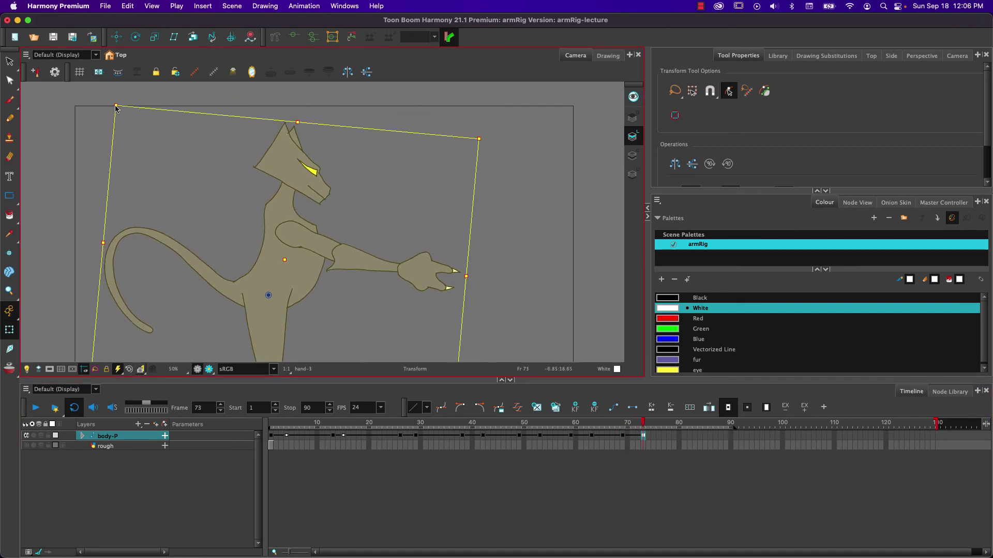
- Rotate the whole arm slightly upward from the shoulder at frame 73 and play the animation from frame 1
left_click(304, 237)
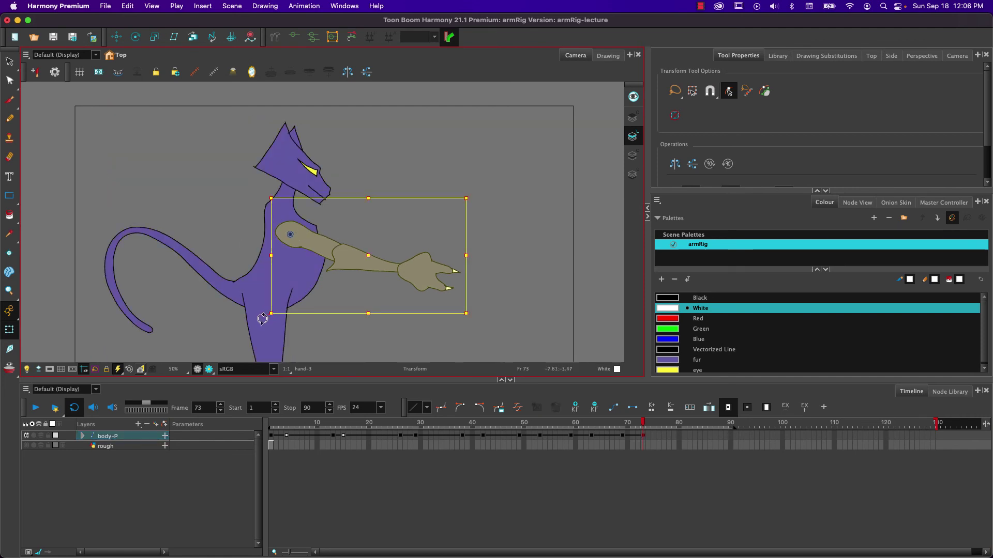
left_click_drag(262, 319, 282, 323)
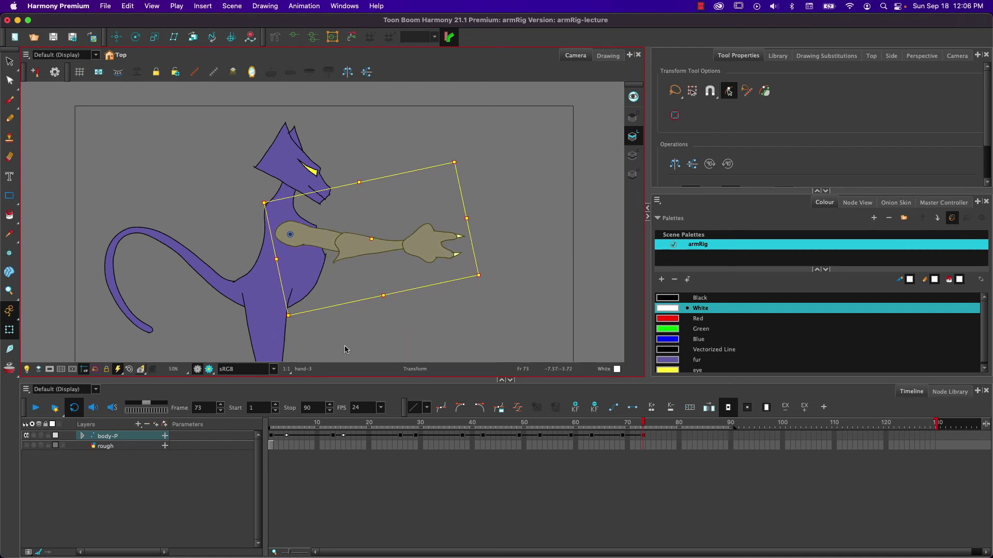
left_click_drag(643, 425, 270, 425)
left_click(35, 408)
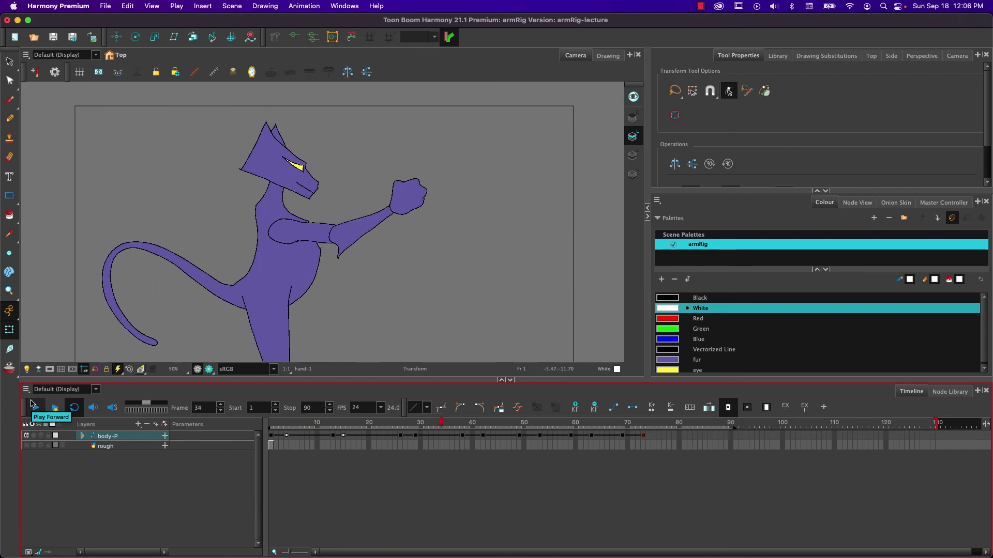
left_click(32, 405)
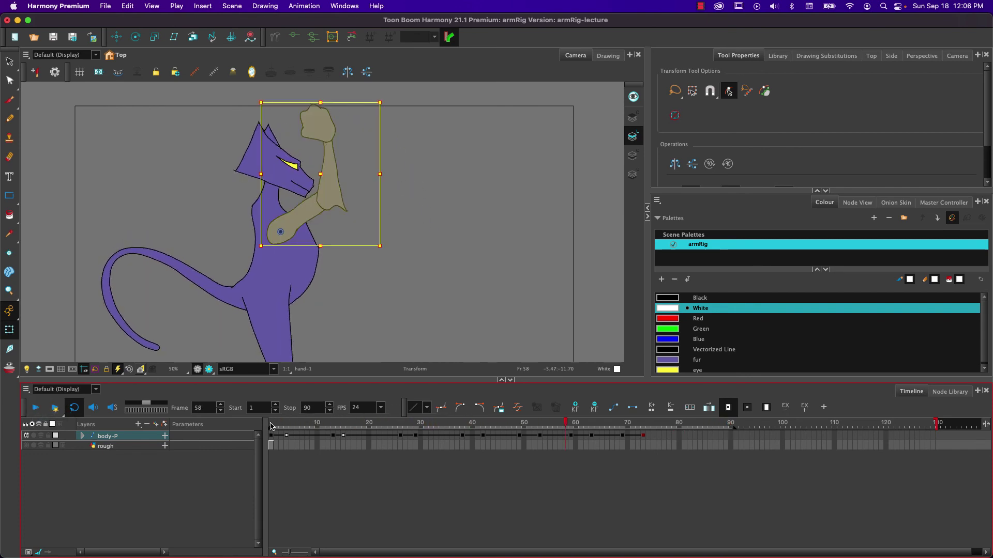
- Scrub from frame 1 to frame 32 to examine how the body and arm start pulling back
left_click_drag(270, 425, 400, 422)
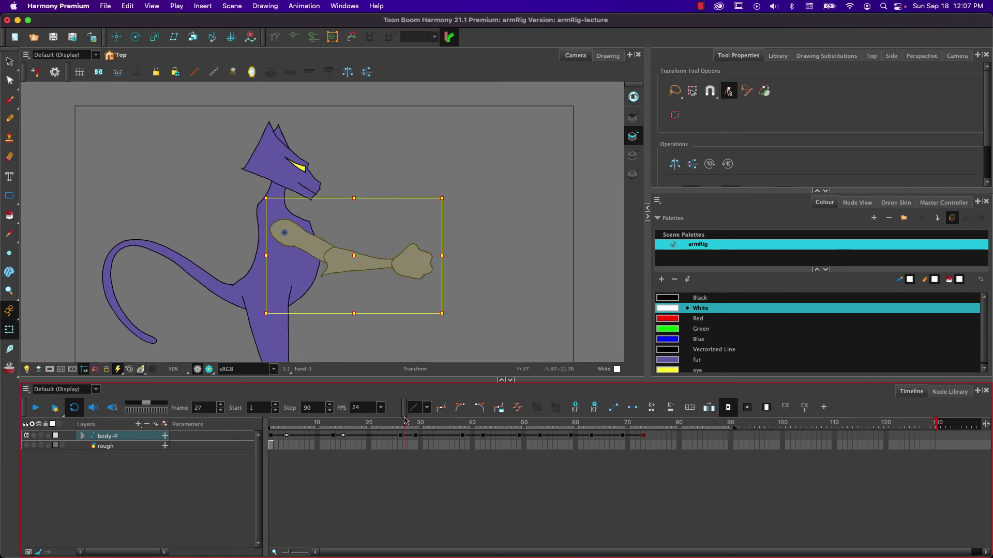
mouse_move(405, 421)
left_mouse_down()
mouse_move(430, 425)
mouse_move(416, 424)
left_mouse_up()
left_click_drag(417, 424, 425, 424)
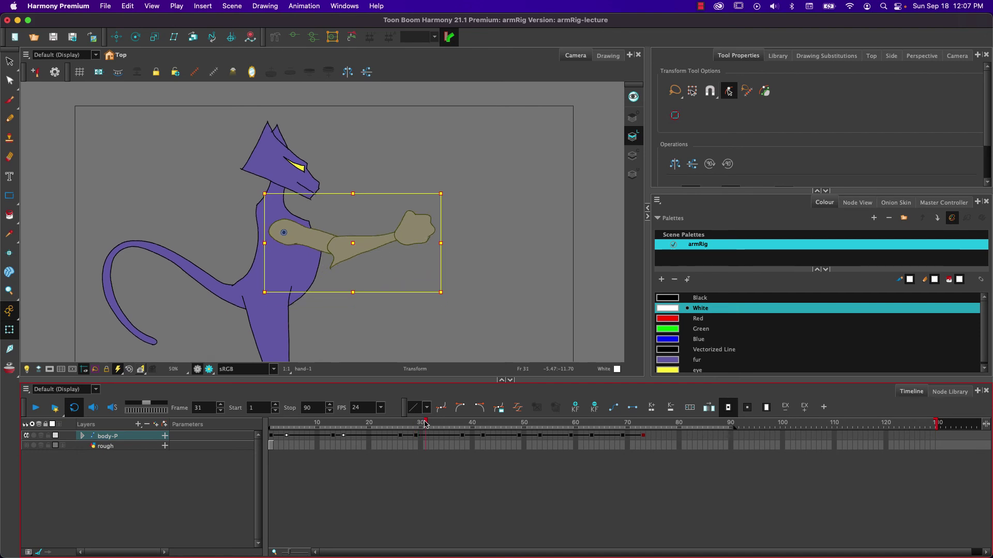
left_click_drag(426, 424, 431, 426)
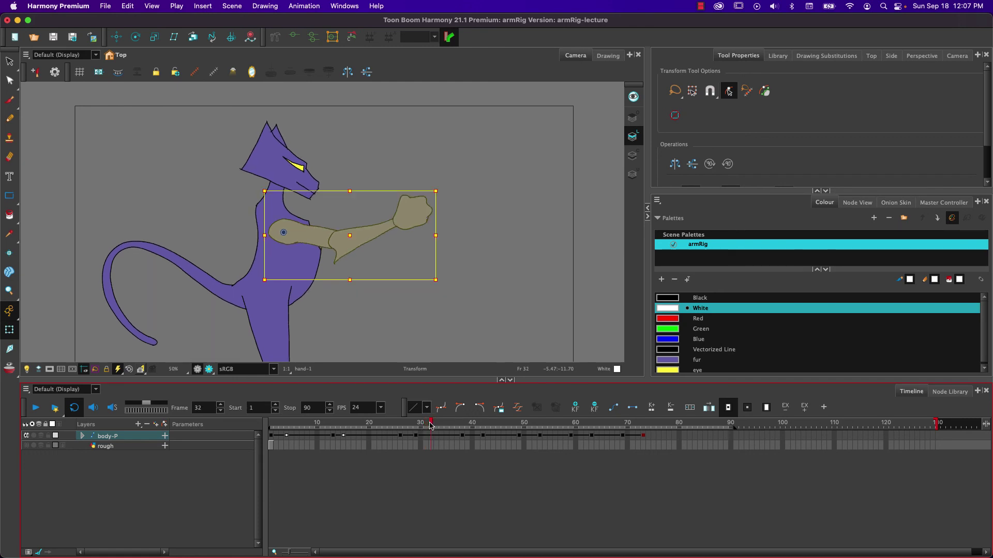
- Examine the body-P child layers and step through the keyframes from frame 29 to frame 73
left_click(416, 436)
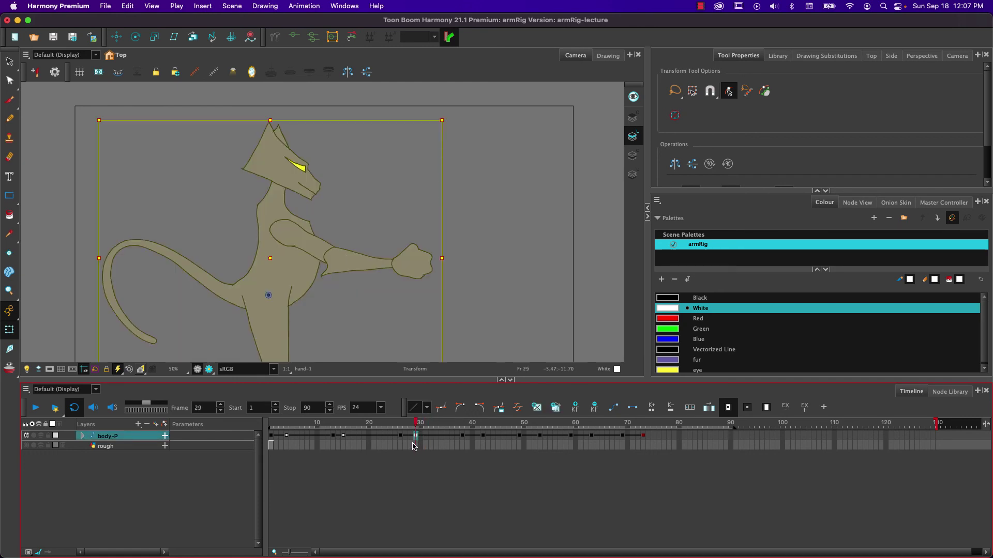
left_click(82, 437)
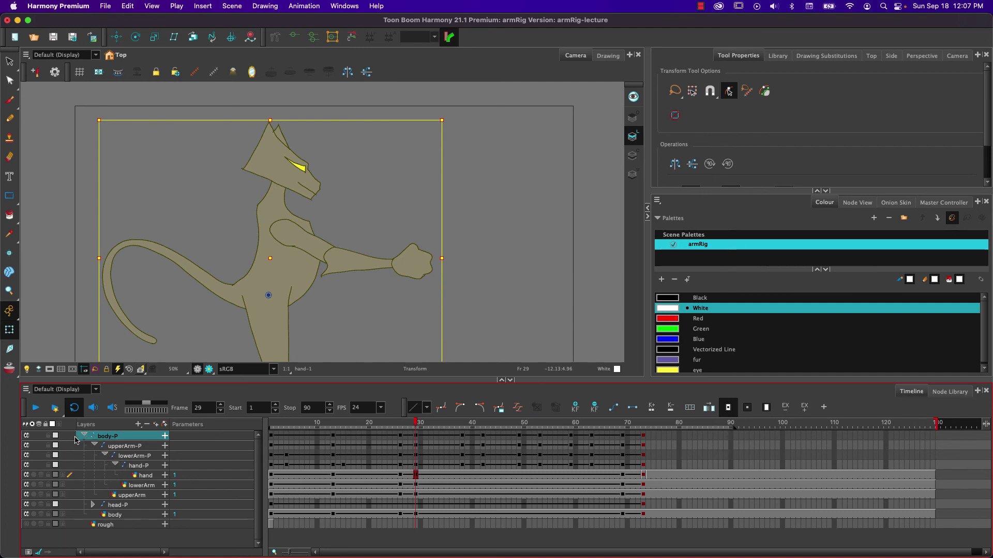
left_click(85, 437)
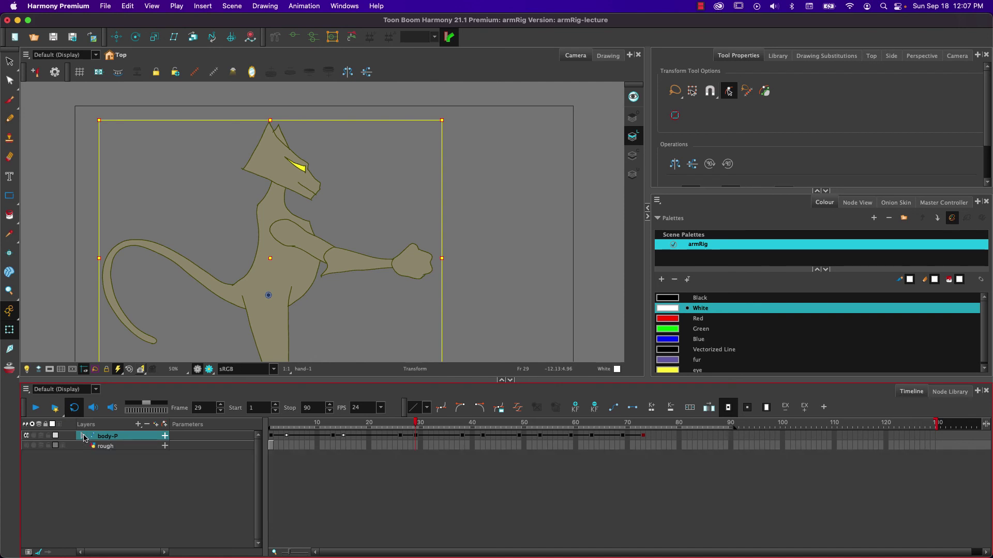
left_click(414, 437)
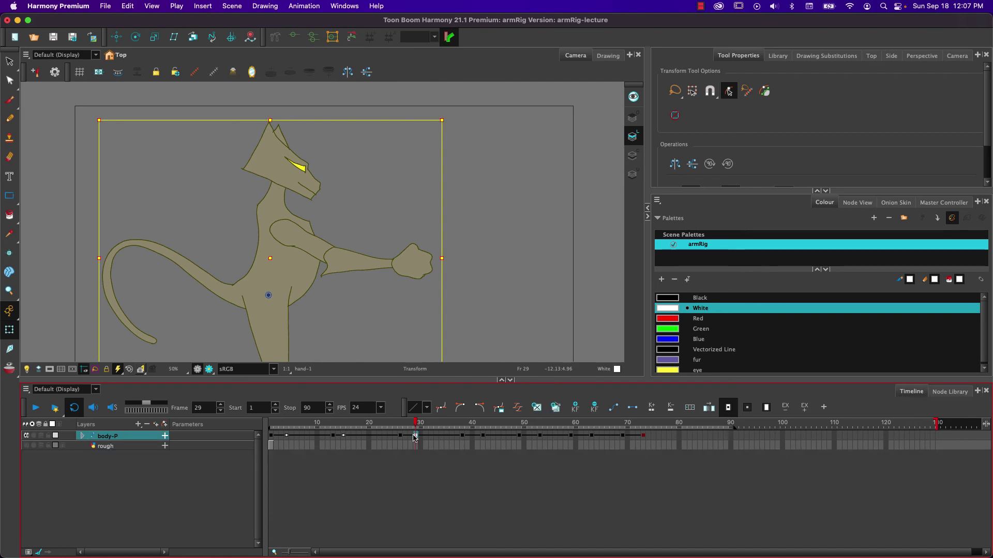
left_click(462, 437)
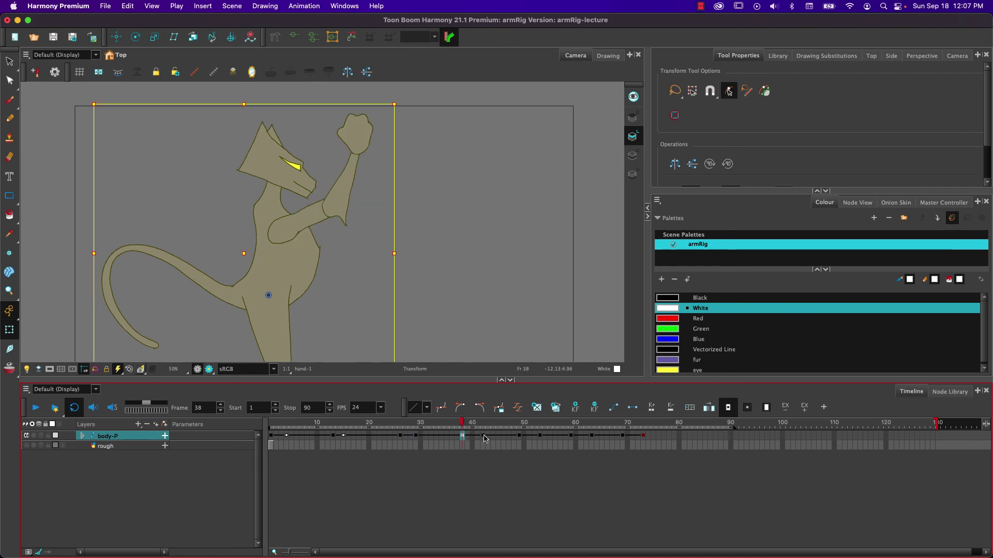
left_click(486, 437)
left_click(520, 437)
left_click(540, 437)
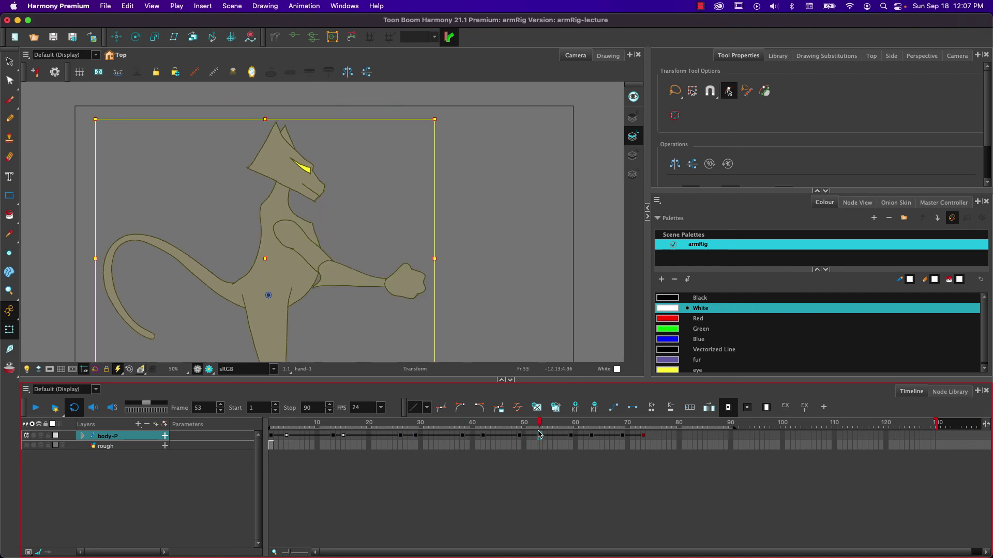
left_click(571, 437)
left_click(643, 433)
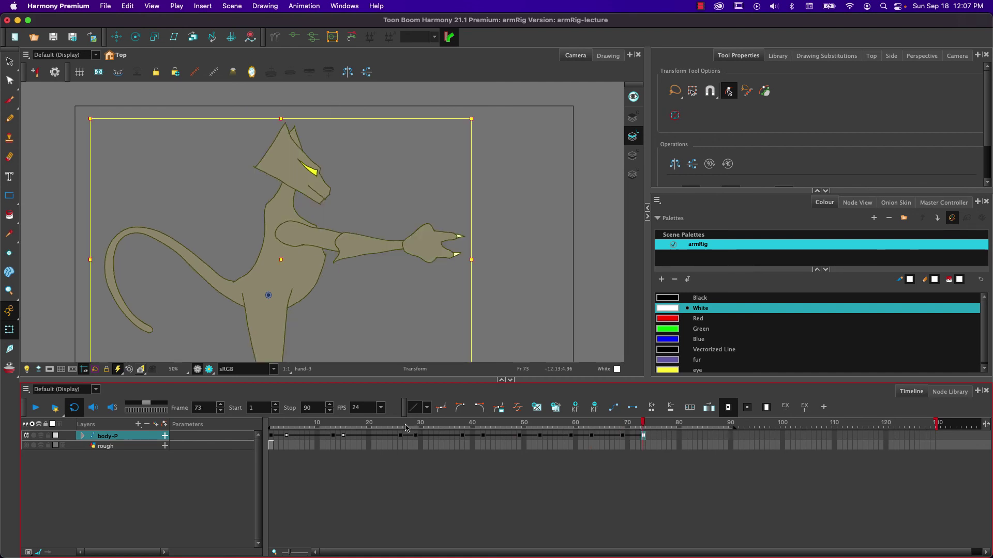
- Tilt the head slightly forward at frame 31, two frames after the body keyframe
left_click_drag(418, 433, 426, 428)
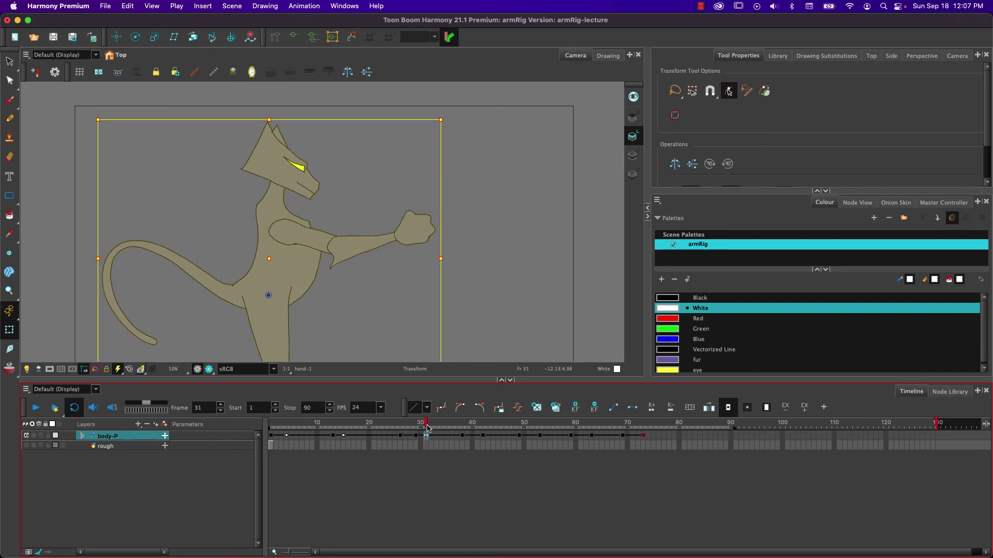
left_click(429, 428)
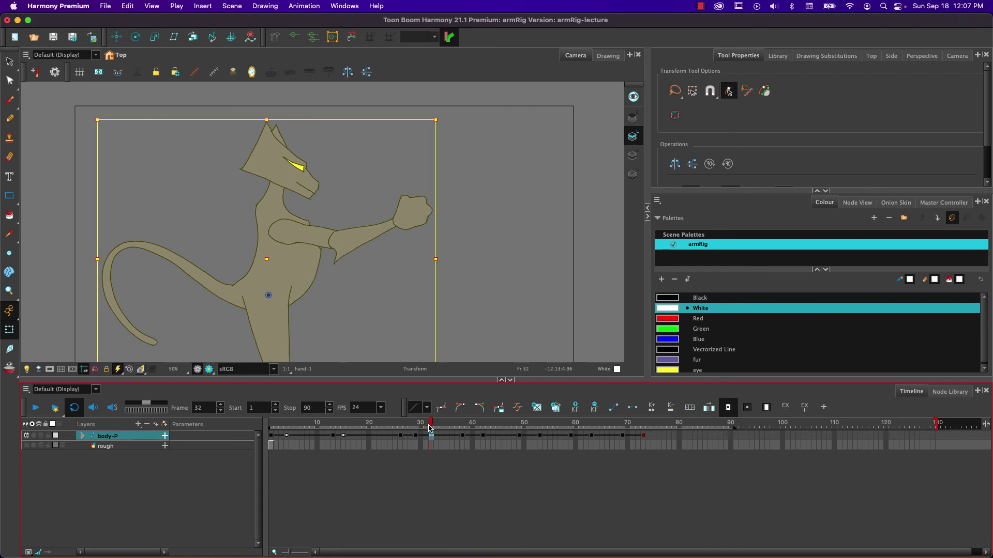
left_click_drag(430, 428, 427, 428)
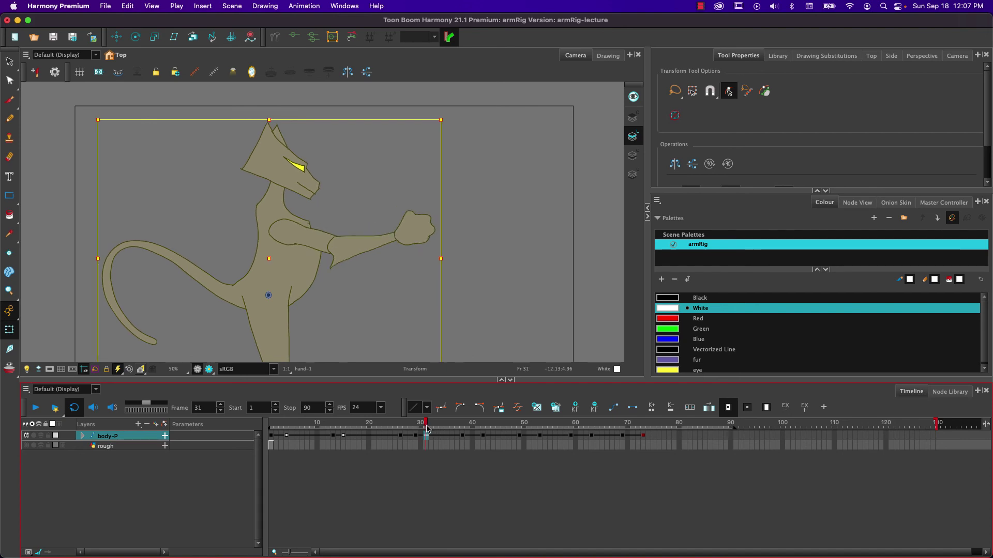
left_click(269, 163)
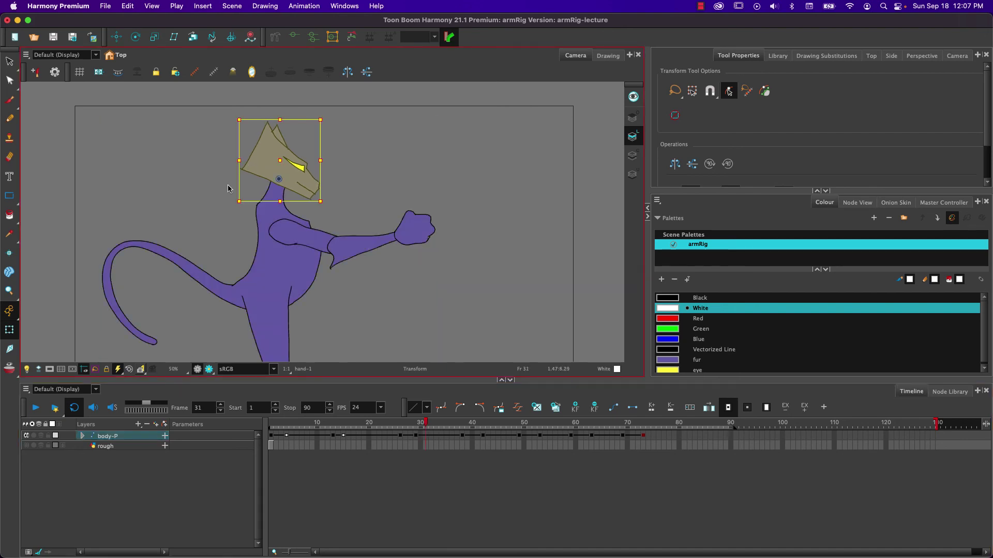
left_click_drag(233, 210, 228, 205)
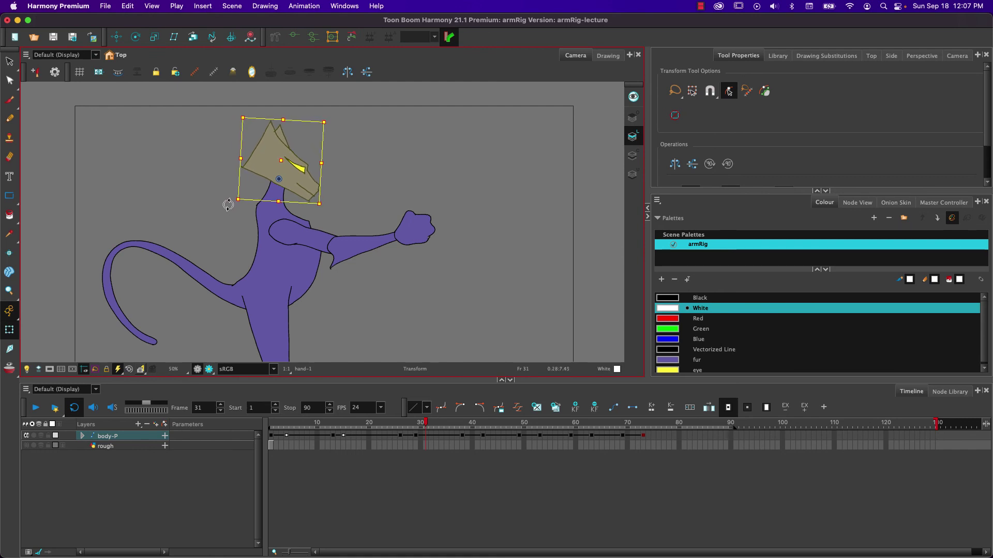
- Tilt the head backward at frame 40 and slightly forward at frame 44
left_click_drag(426, 425, 462, 424)
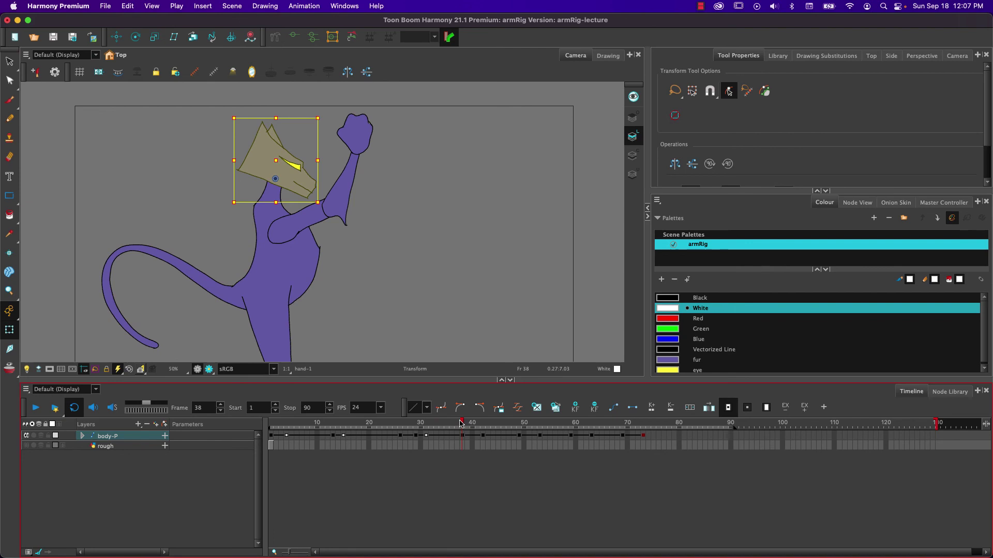
left_click_drag(464, 424, 473, 424)
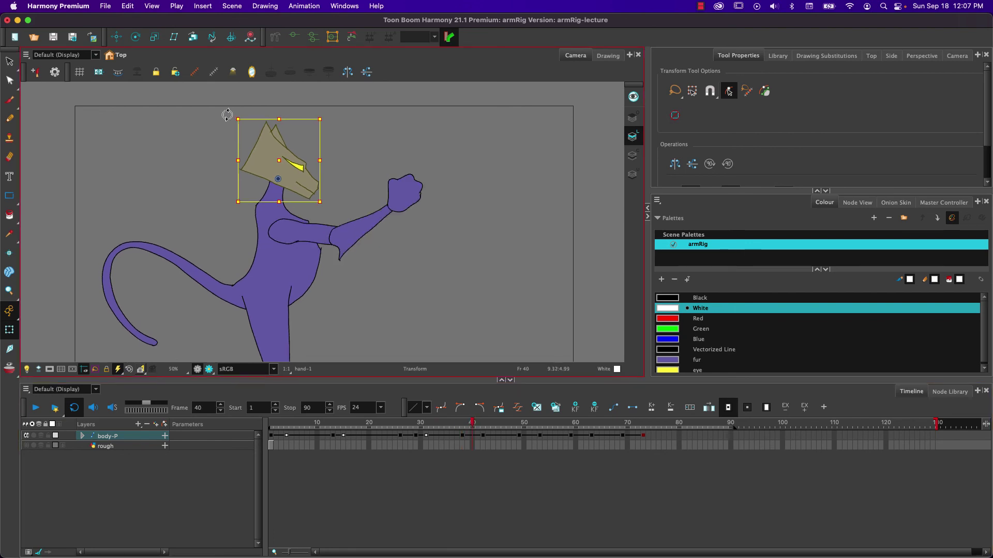
left_click_drag(229, 118, 222, 124)
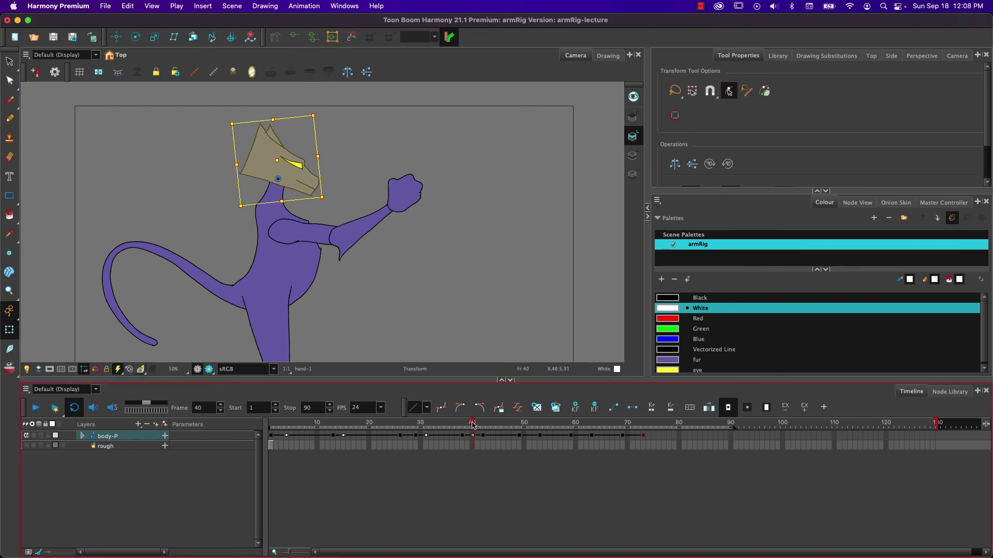
left_click_drag(472, 424, 492, 427)
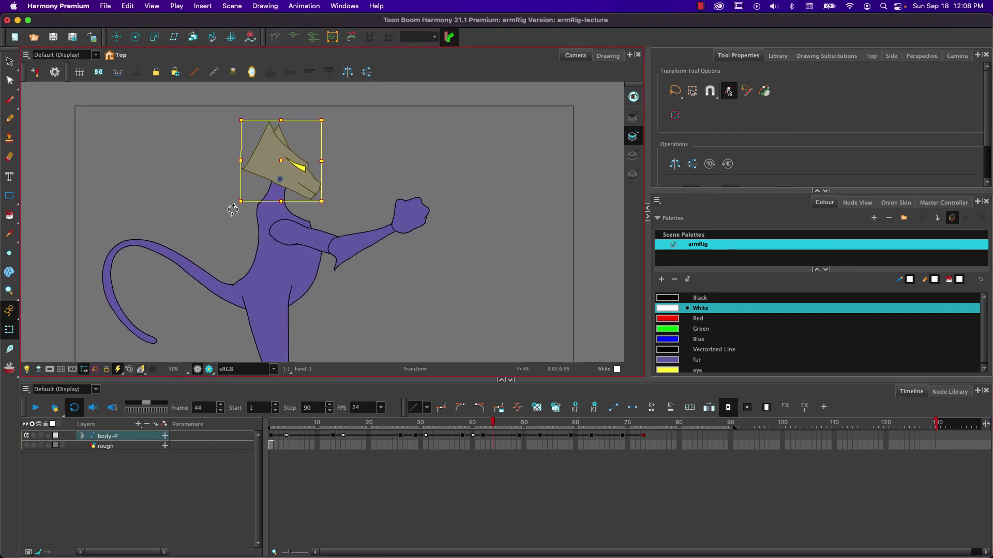
left_click_drag(228, 211, 231, 208)
- Tilt the head backward at frame 51 and slightly forward at frame 55
left_click_drag(493, 425, 528, 425)
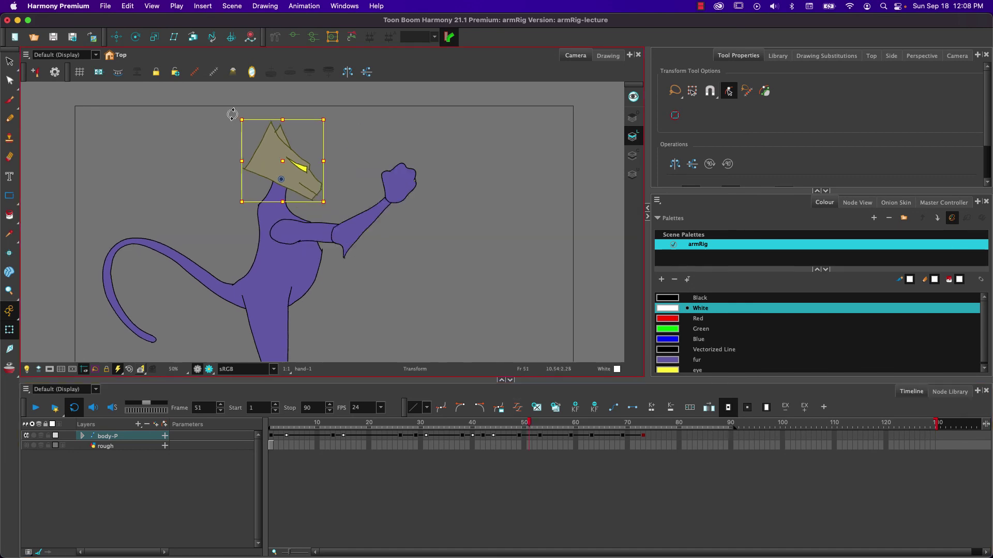
left_click_drag(232, 115, 218, 125)
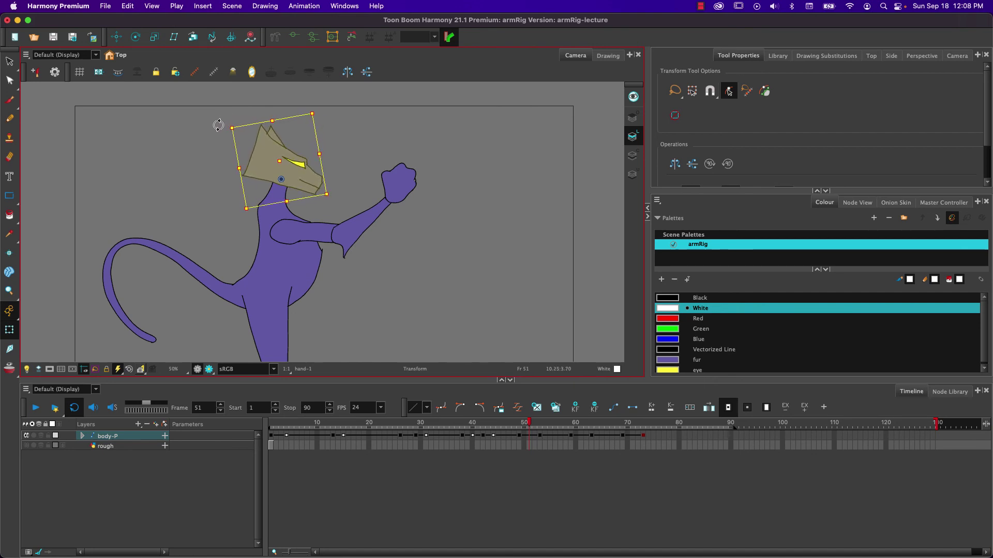
left_click_drag(529, 425, 549, 426)
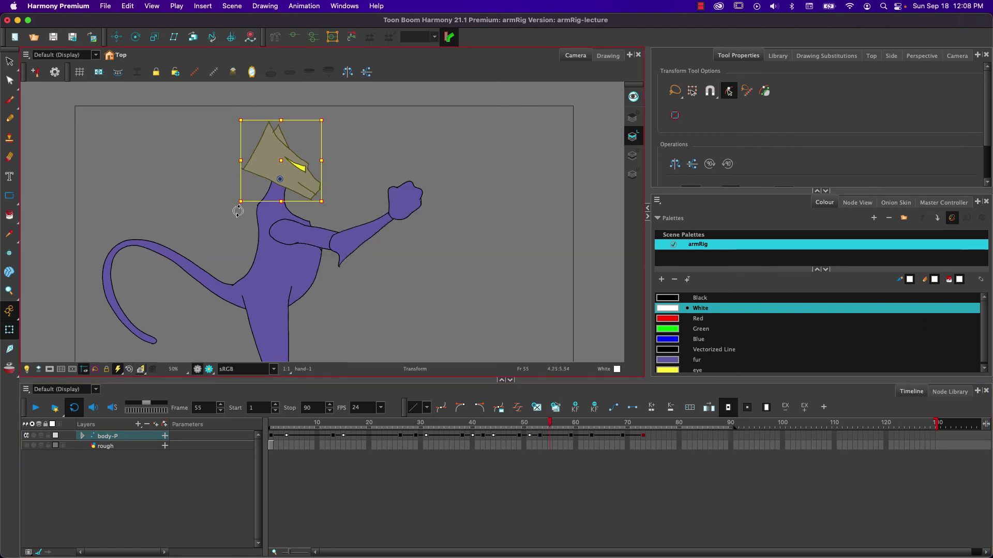
left_click_drag(228, 206, 234, 205)
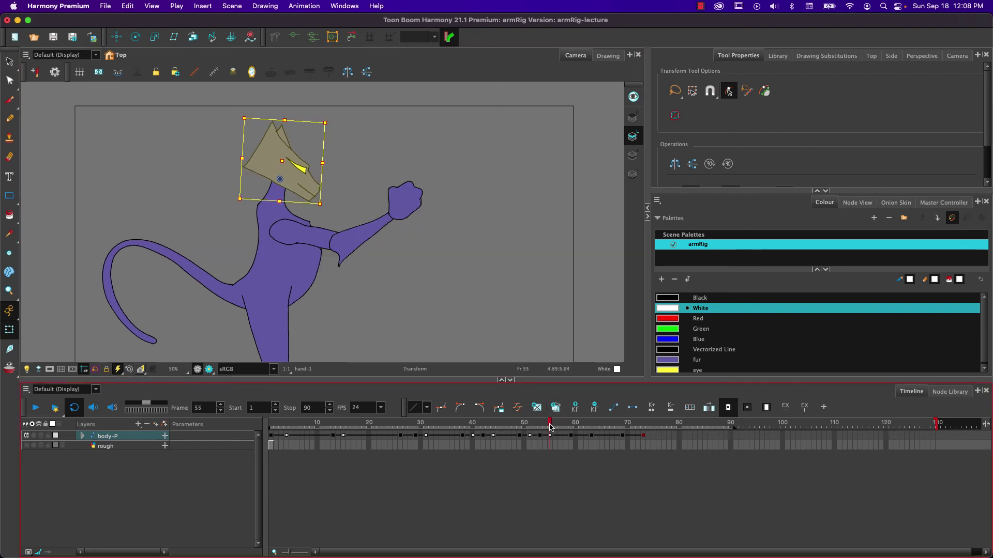
- Tilt the head backward at frame 61 and forward at frame 65
left_click_drag(550, 426, 583, 425)
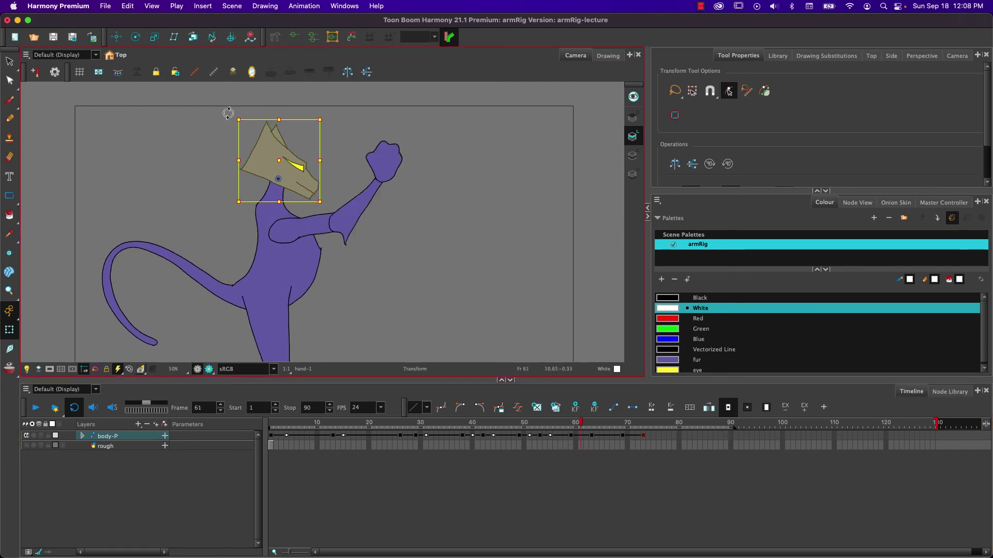
left_click_drag(231, 113, 221, 123)
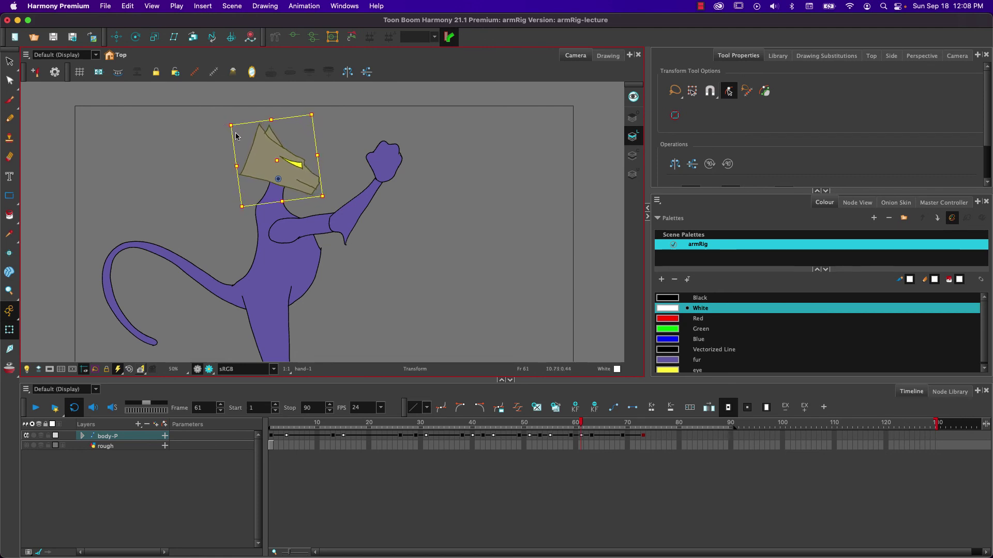
left_click_drag(580, 425, 603, 425)
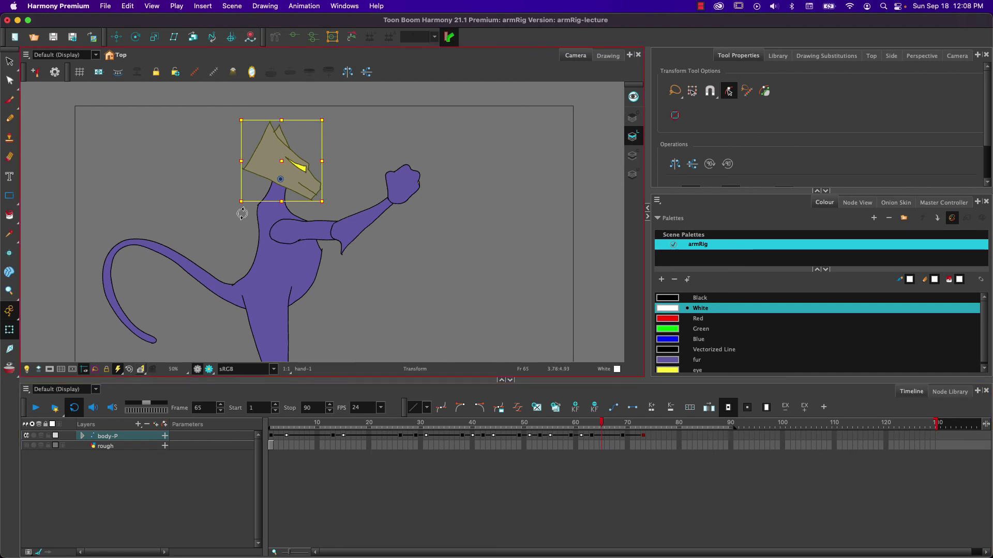
left_click_drag(231, 209, 232, 201)
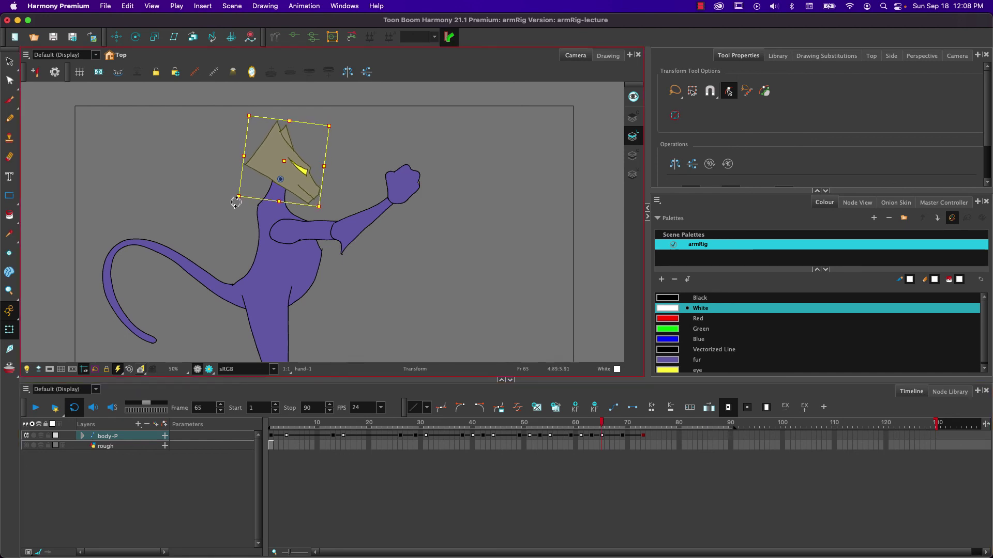
- Tilt the head strongly backward at frame 71, with the snout raised nearly level
left_click(614, 423)
left_click_drag(614, 423, 632, 423)
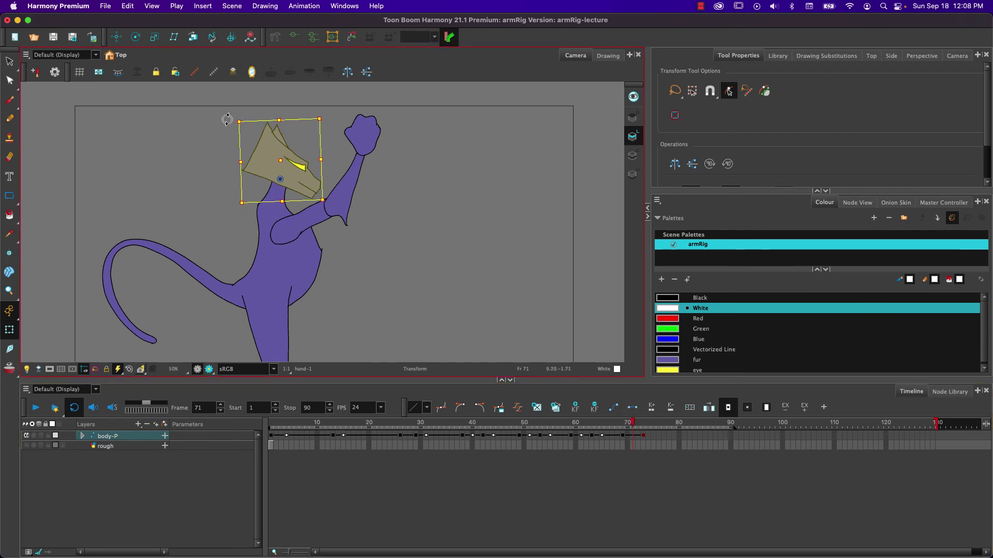
left_click_drag(224, 116, 218, 157)
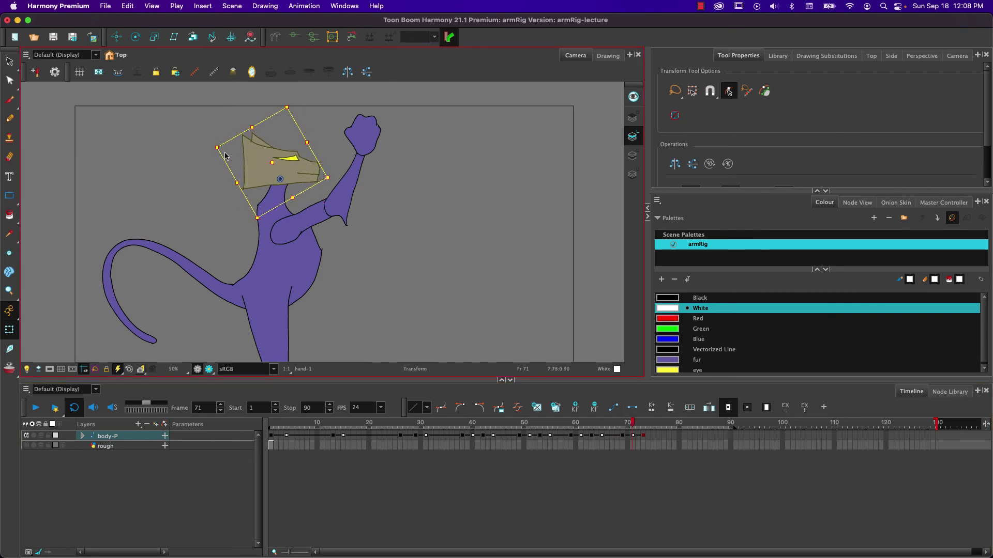
- Play the animation from frame 1 and scrub to frame 43 to review the overlapping head motion
left_click_drag(632, 423, 270, 426)
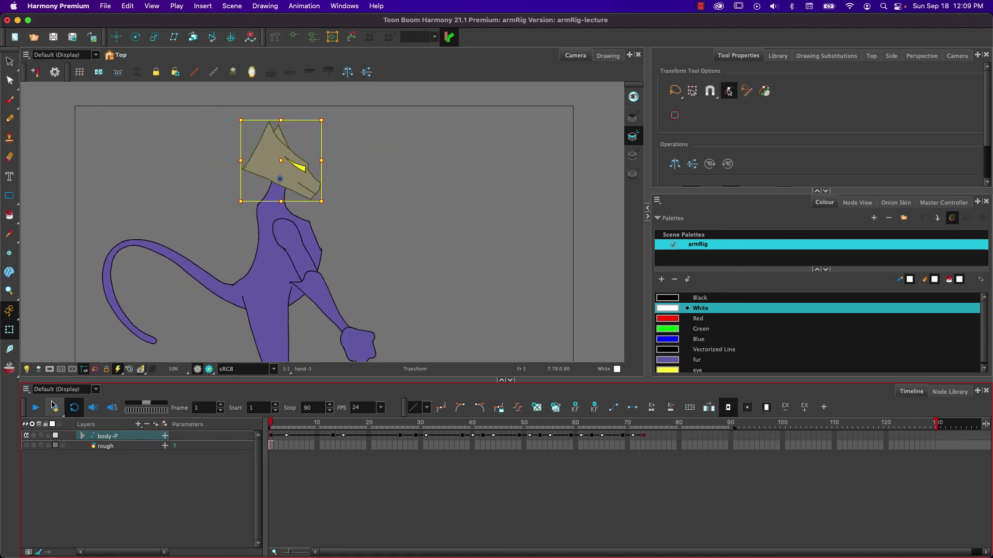
left_click(36, 408)
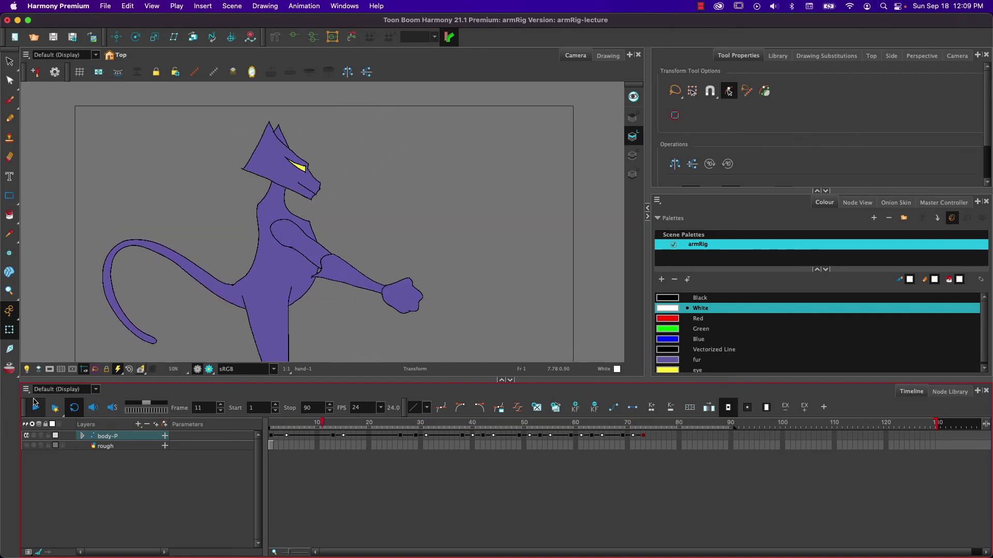
left_click(35, 405)
left_click_drag(278, 430, 491, 425)
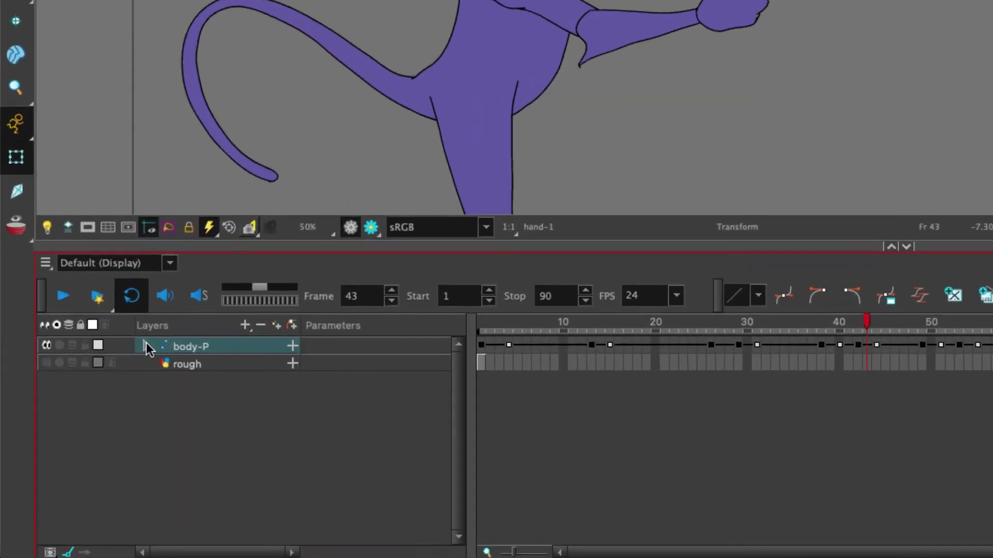
- Expand the body-P layer and move lowerArm-P out of upperArm-P and above body-P in the hierarchy
left_click(80, 436)
left_click(162, 319)
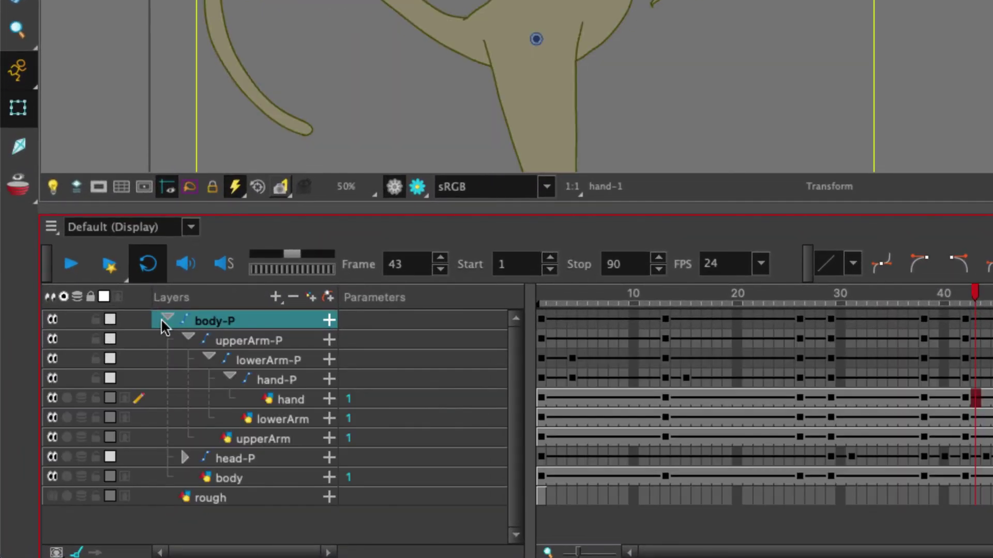
left_click(246, 340)
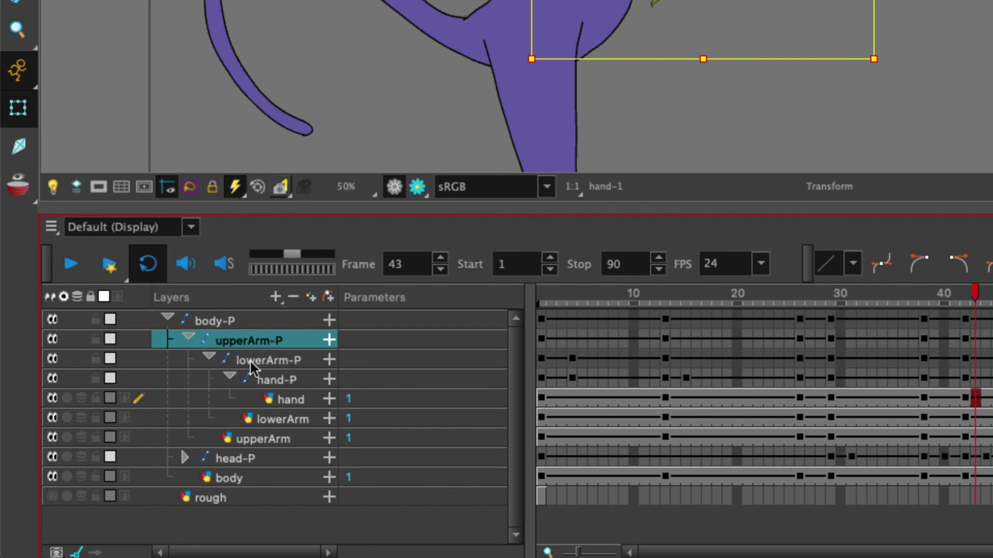
mouse_move(250, 363)
left_mouse_down()
mouse_move(184, 322)
mouse_move(209, 350)
mouse_move(244, 355)
mouse_move(244, 313)
mouse_move(254, 355)
mouse_move(246, 331)
left_mouse_up()
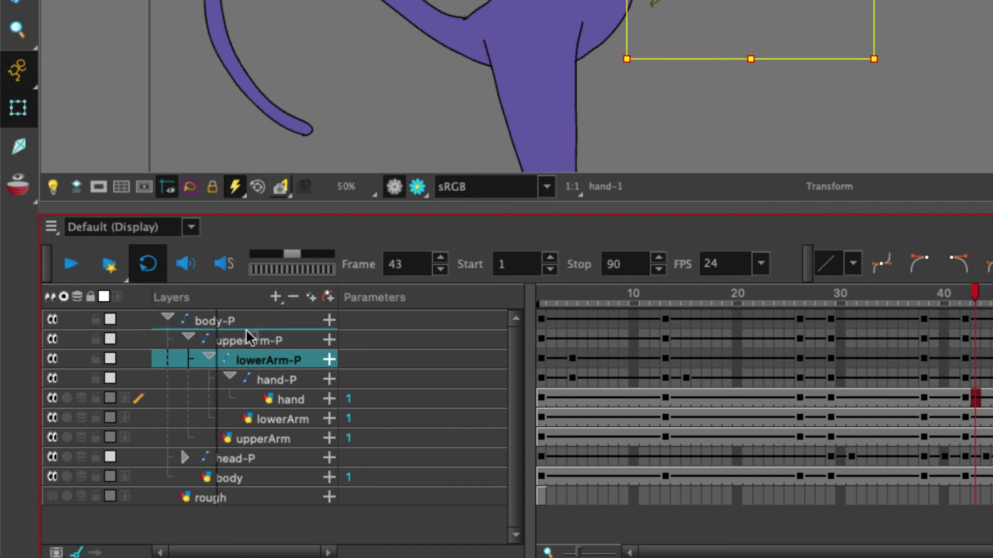
left_click_drag(246, 331, 246, 331)
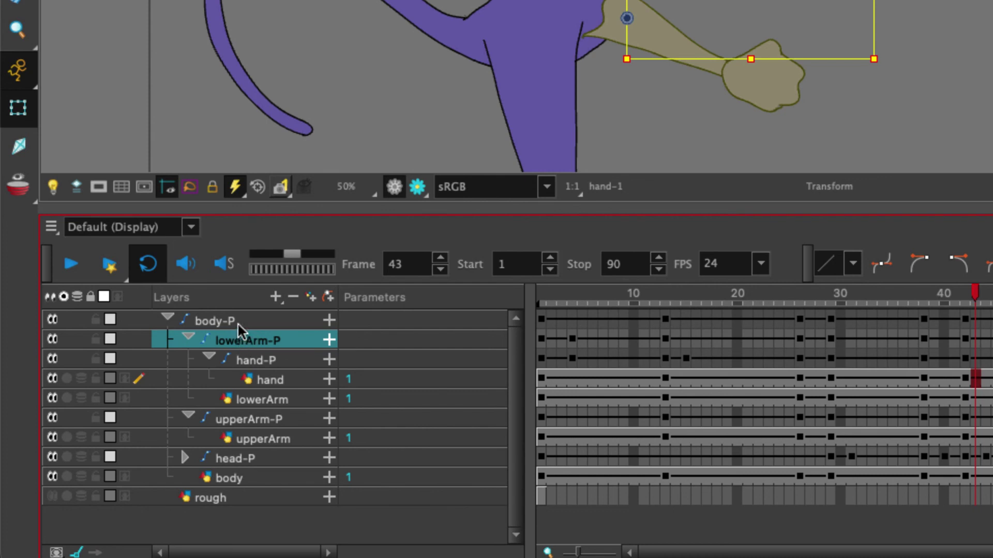
left_click_drag(230, 323, 229, 313)
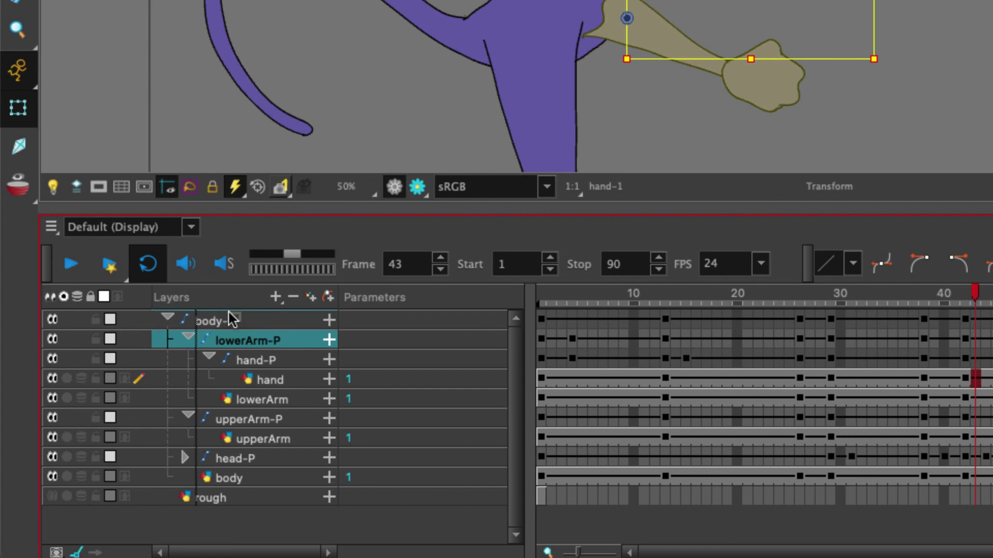
left_click_drag(232, 320, 232, 318)
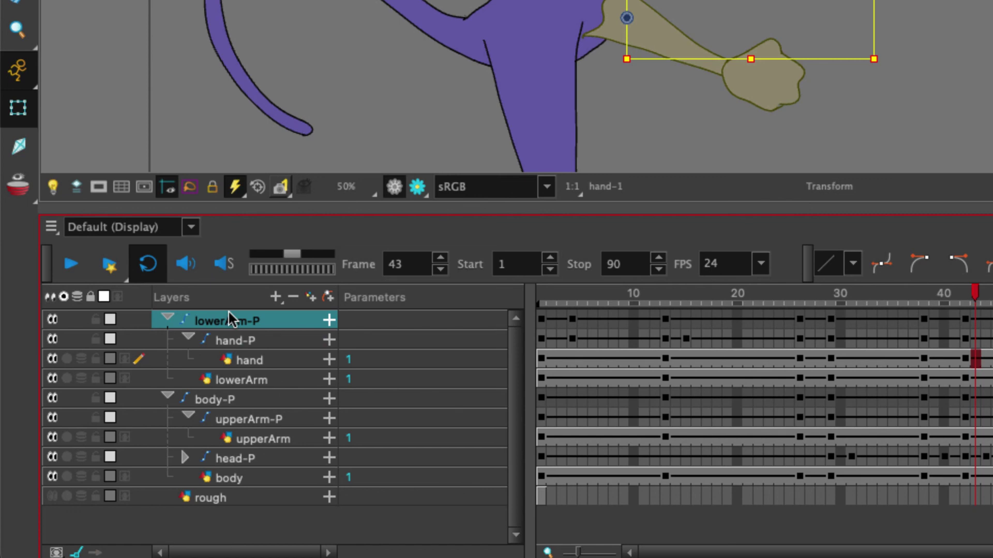
- Restore lowerArm-P as a child of upperArm-P and collapse the body-P layer
left_click_drag(229, 318, 233, 399)
left_click_drag(233, 339, 248, 419)
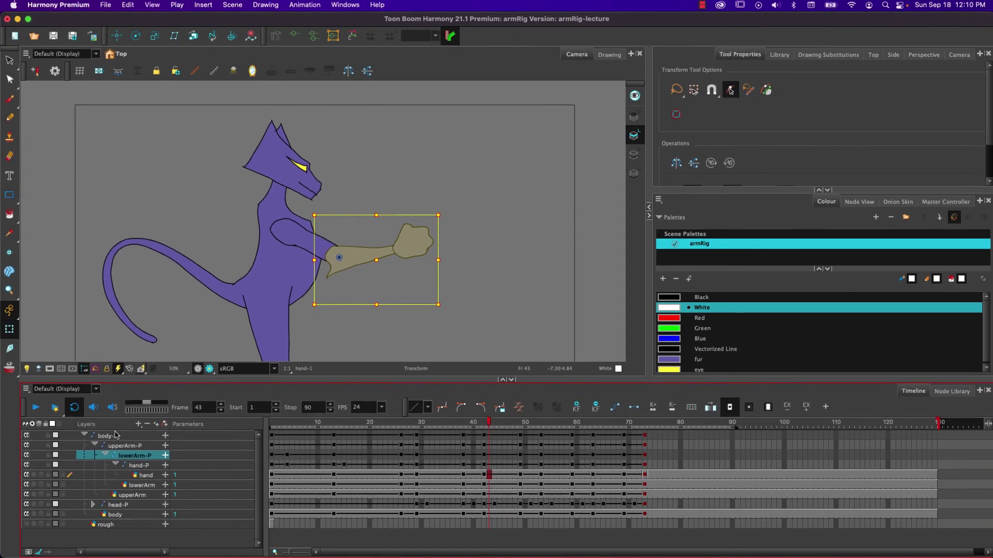
left_click(84, 435)
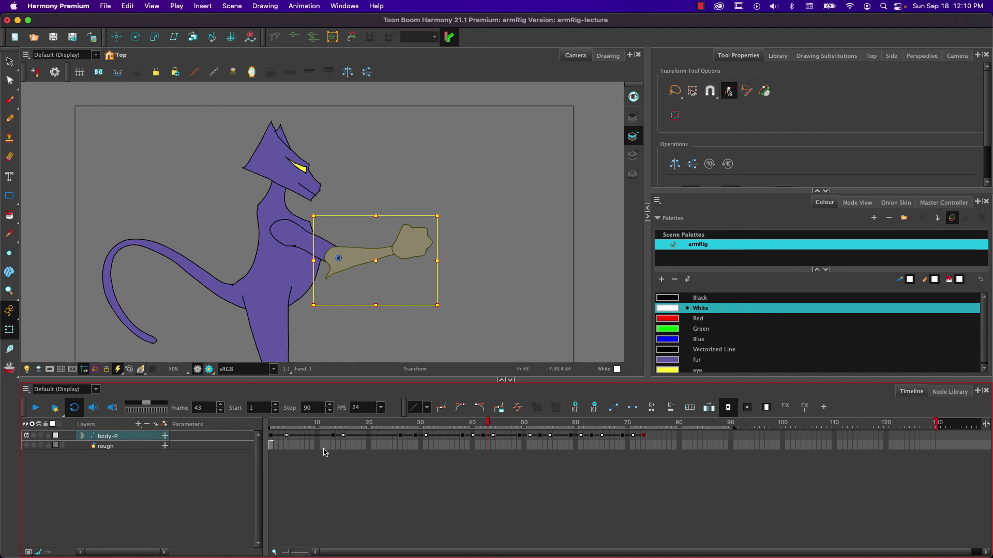
- At frame 73, turn off peg selection, select the hand drawing and show its drawing substitutions
scroll(729, 90, "down", 1)
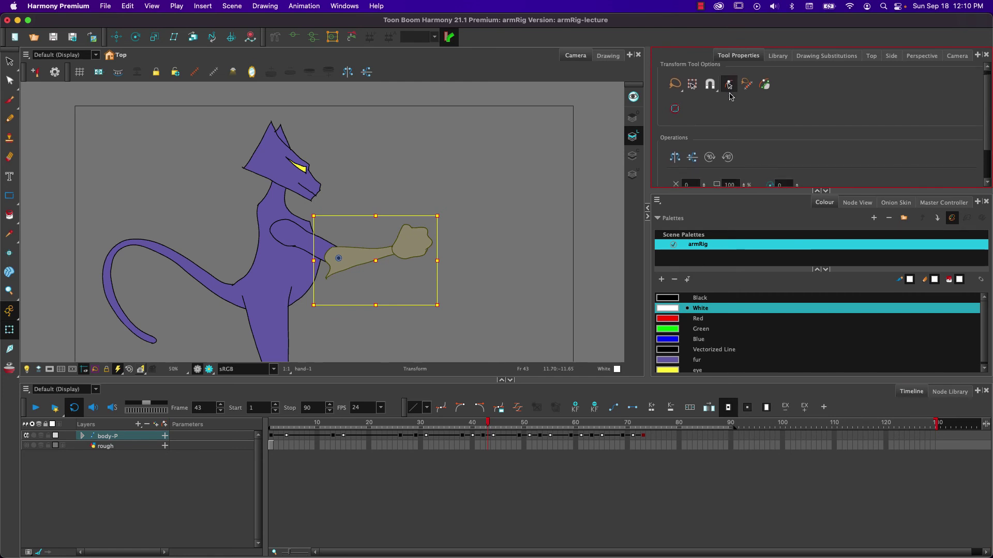
left_click(331, 254)
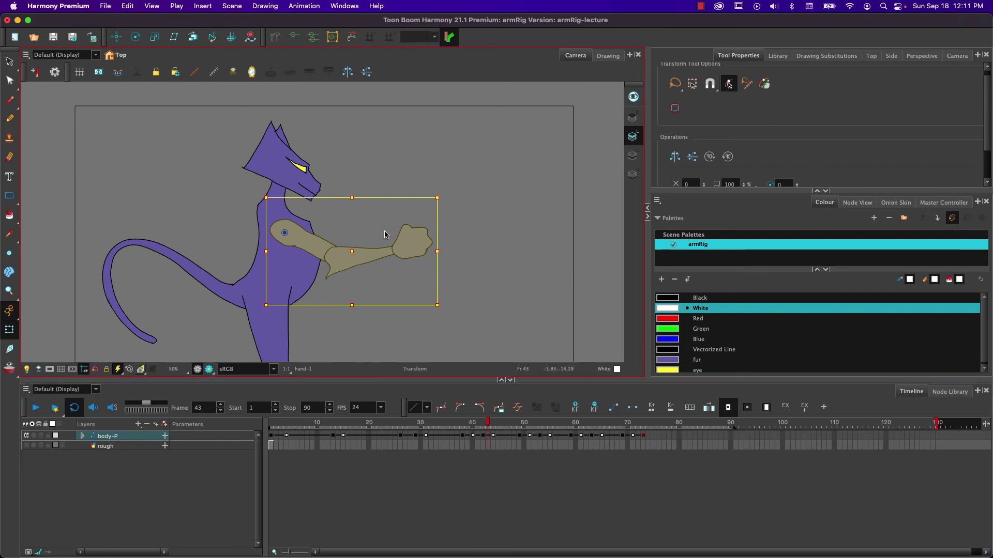
left_click_drag(627, 423, 643, 422)
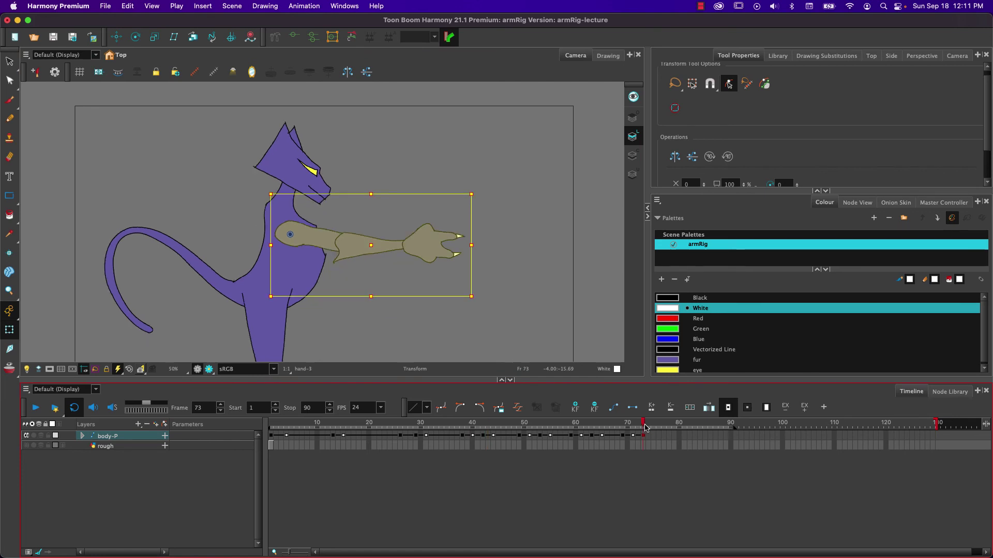
left_click(423, 239)
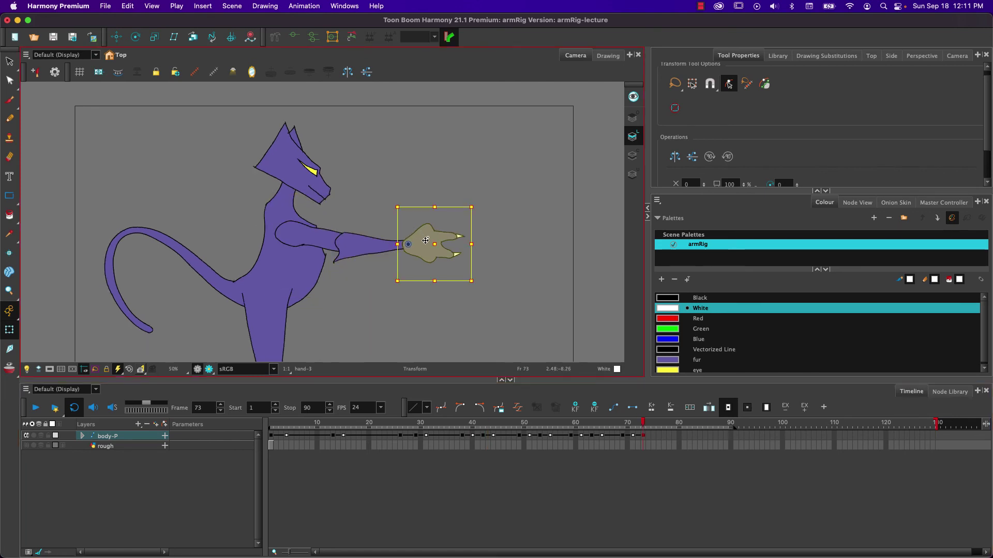
left_click(527, 164)
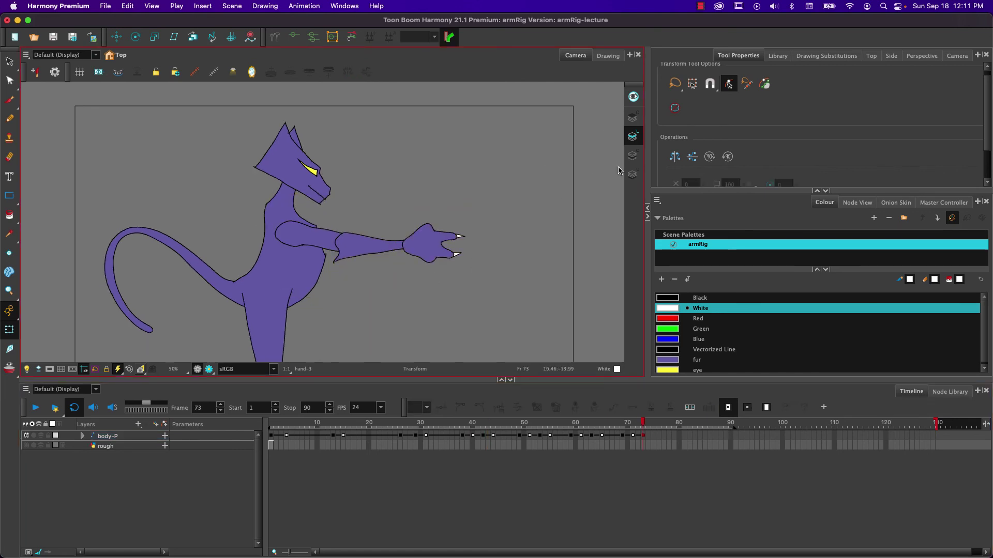
left_click(424, 247)
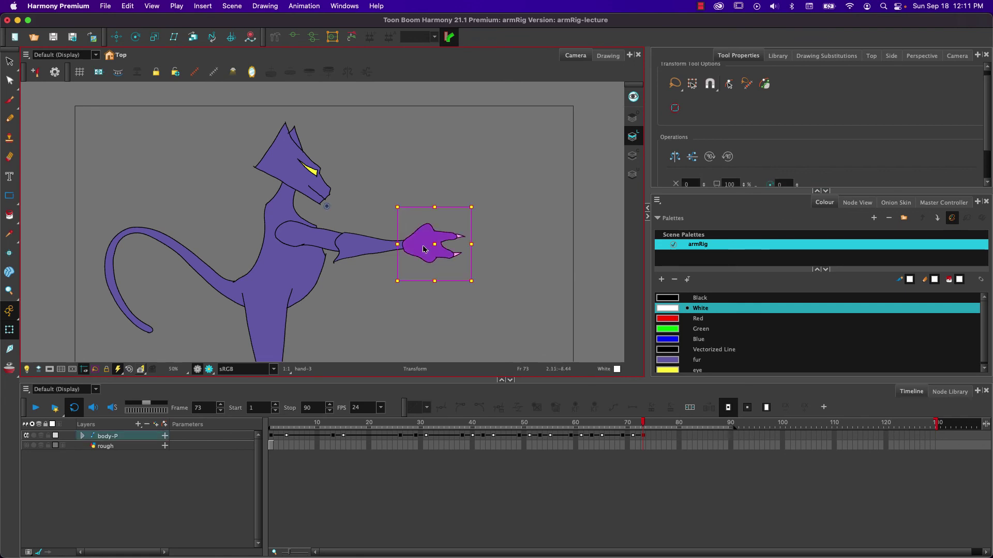
left_click(822, 56)
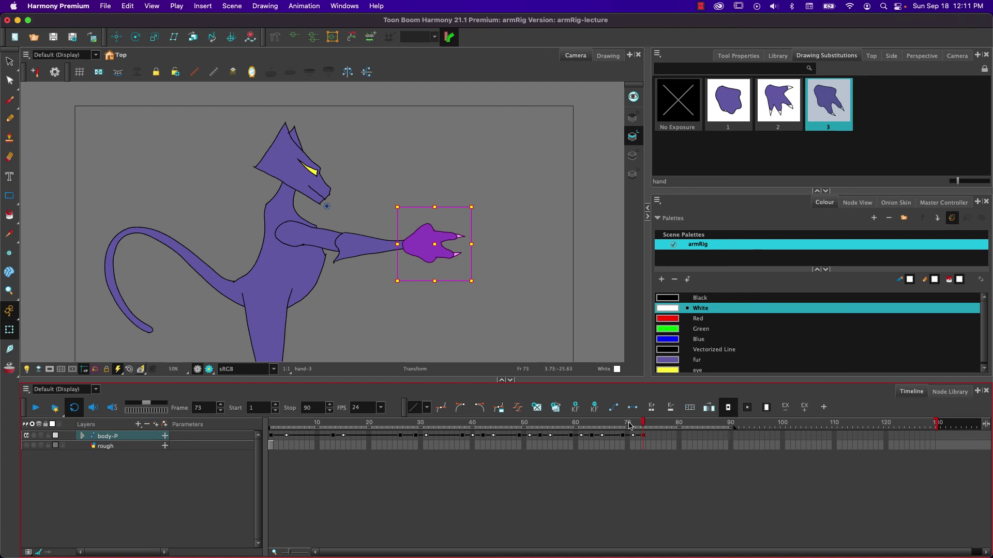
- Add a colour card layer to the scene as a background
left_click(132, 464)
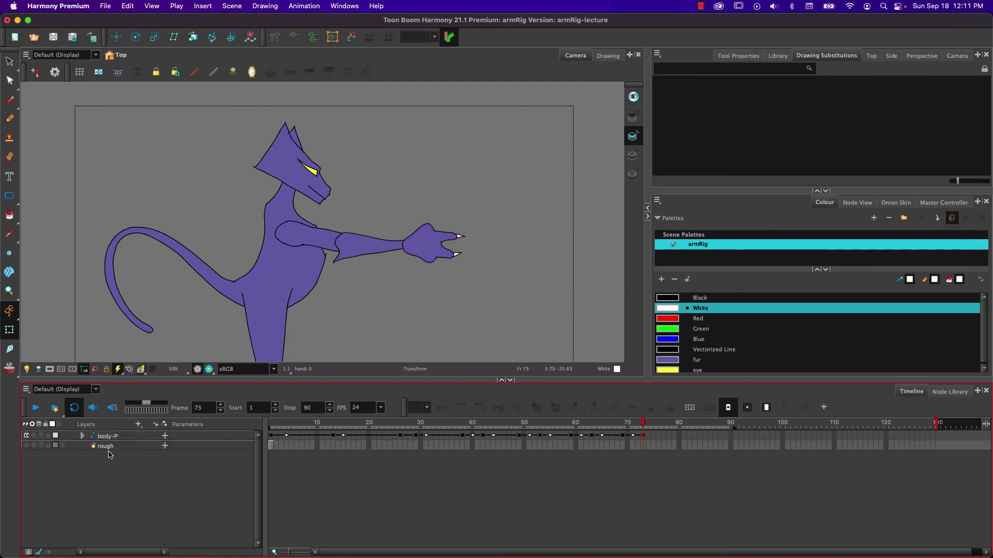
left_click(138, 425)
left_click(152, 458)
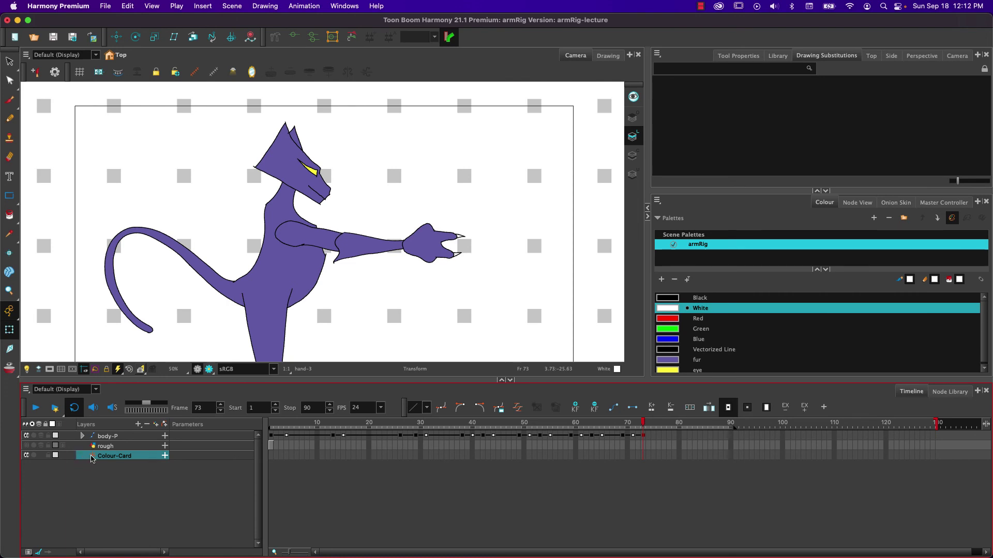
- Set the Colour-Card layer's colour to bright pink, RGB 255, 118, 255, and close its properties
double_click(89, 459)
left_click(510, 285)
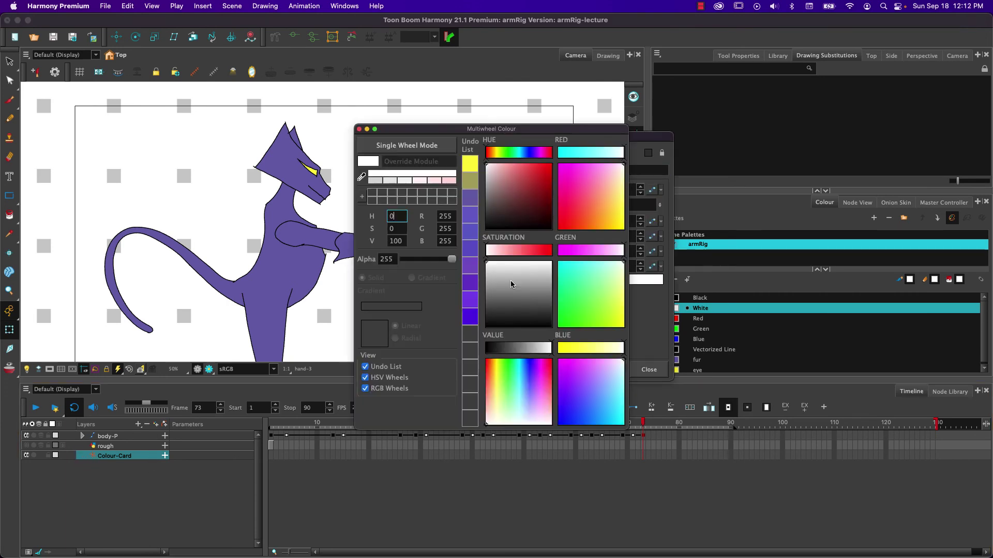
left_click(583, 363)
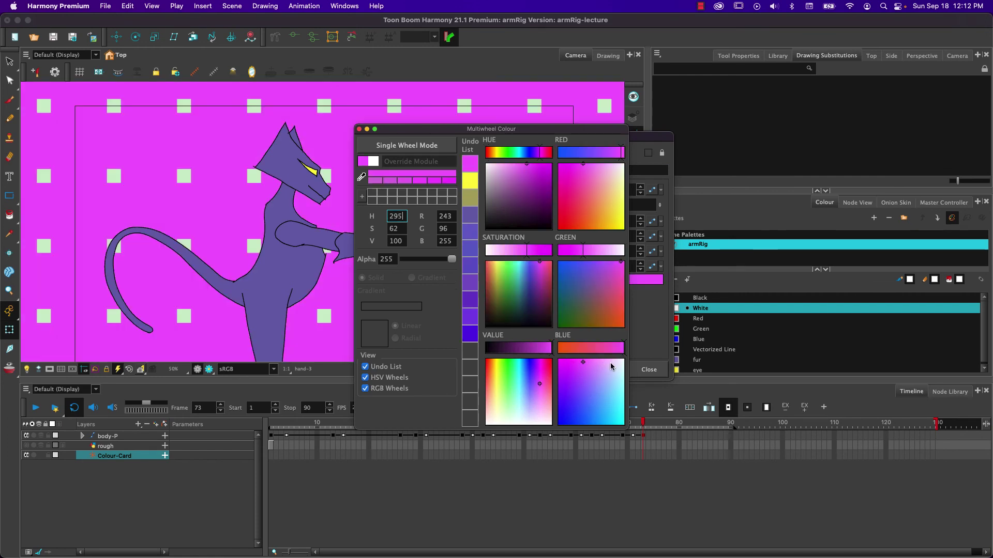
left_click(593, 360)
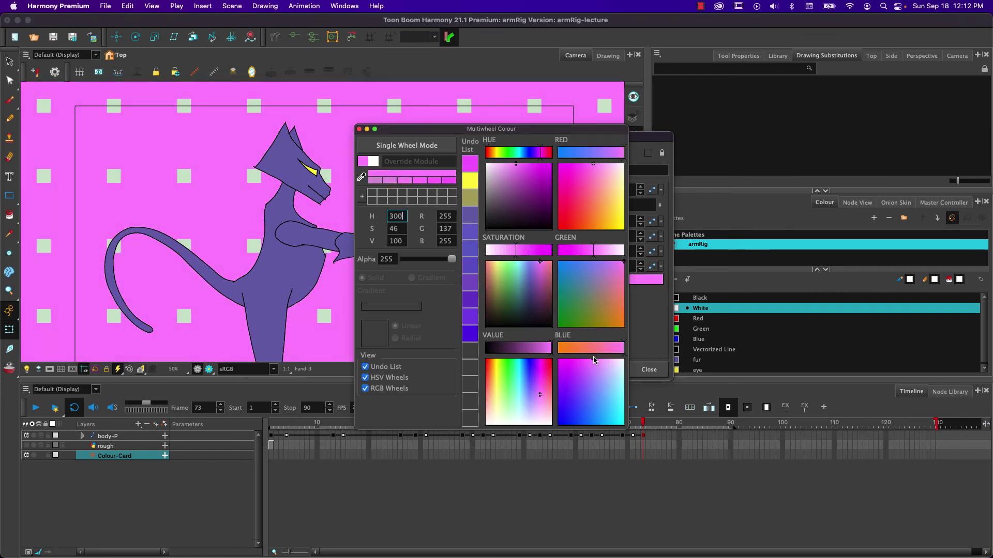
left_click(589, 359)
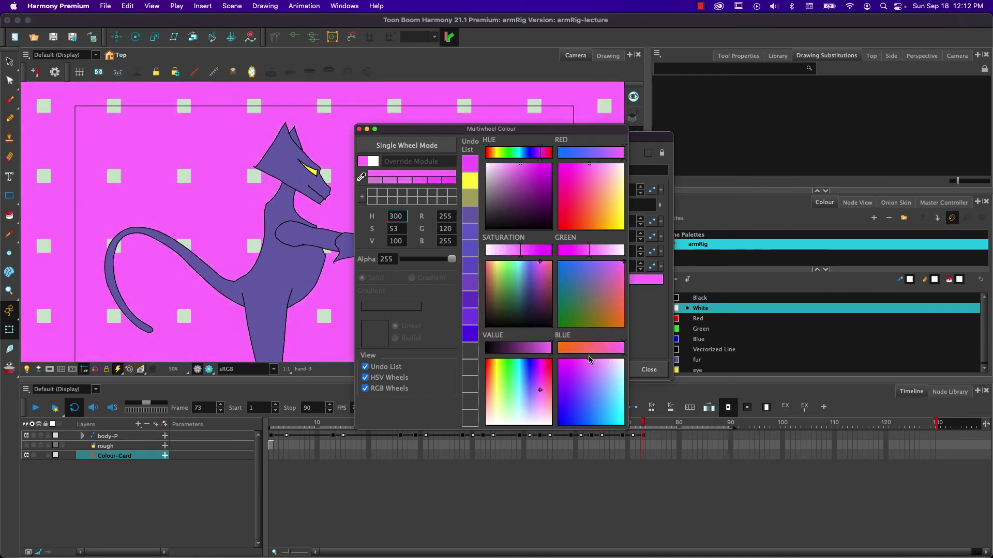
left_click(359, 129)
left_click(167, 447)
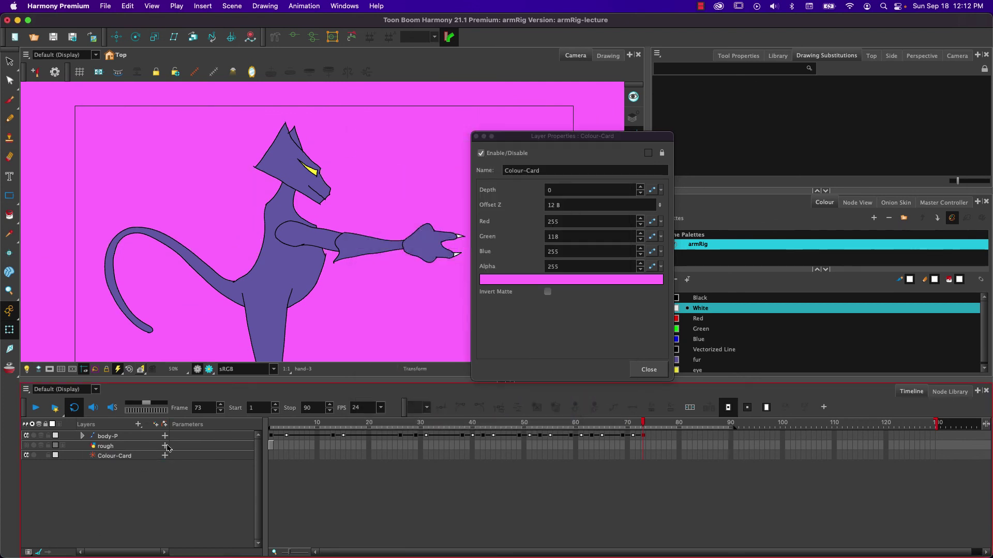
left_click(476, 136)
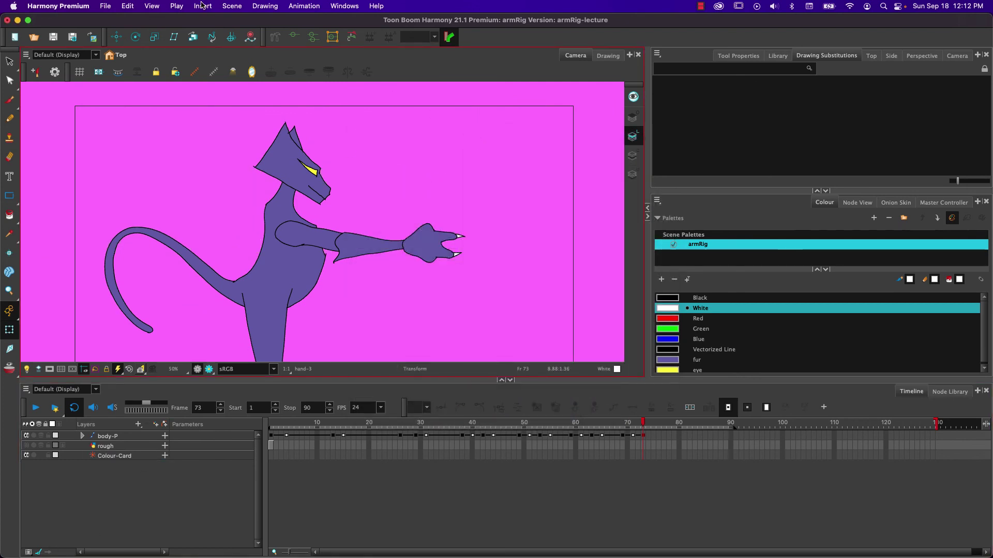
- Examine the movie export settings for format, output file, frame range and resolution, and close them without exporting
left_click(104, 5)
mouse_move(149, 162)
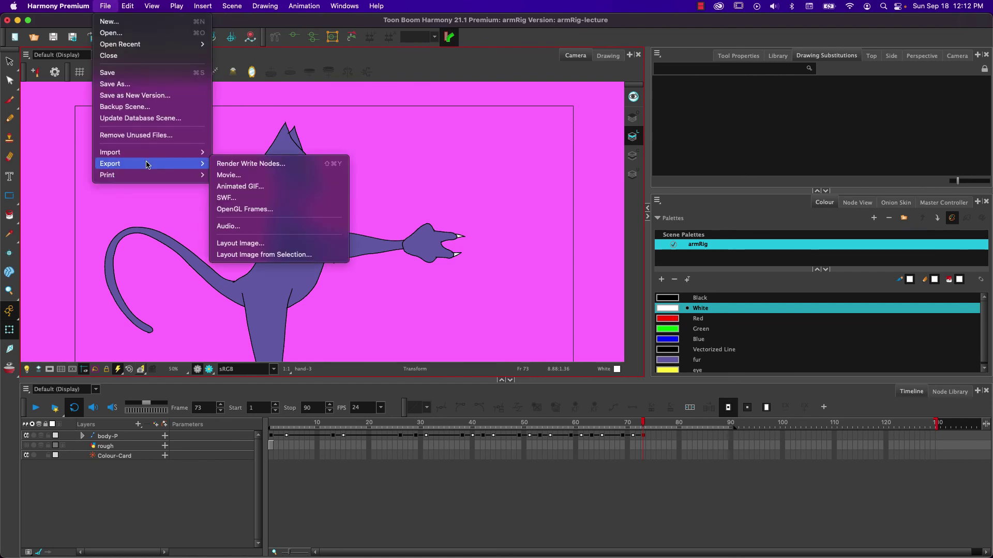
left_click(252, 176)
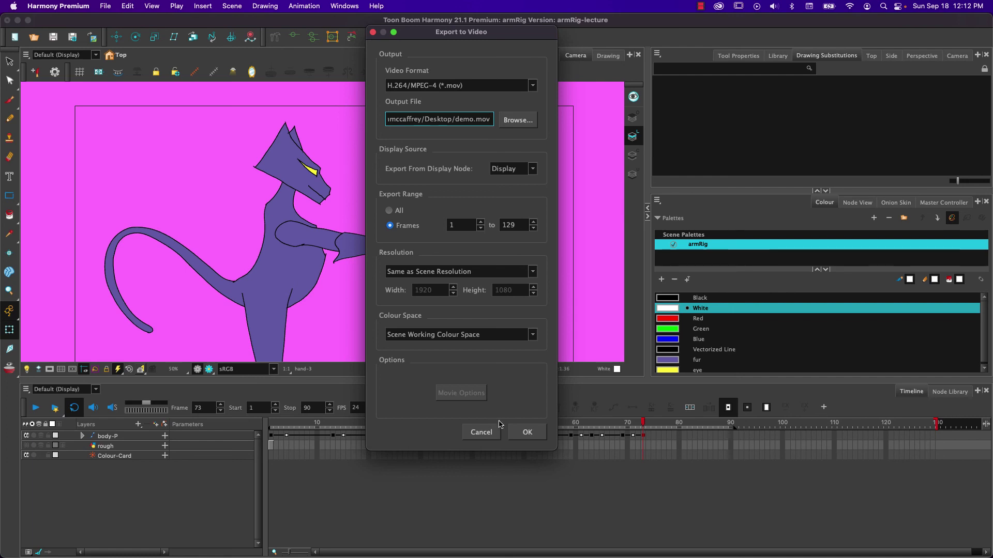
left_click(476, 433)
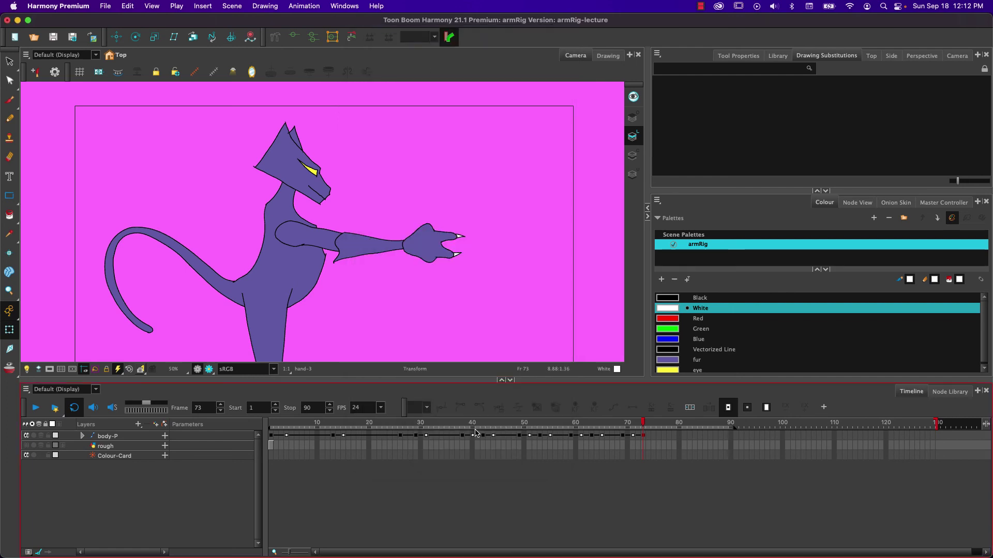